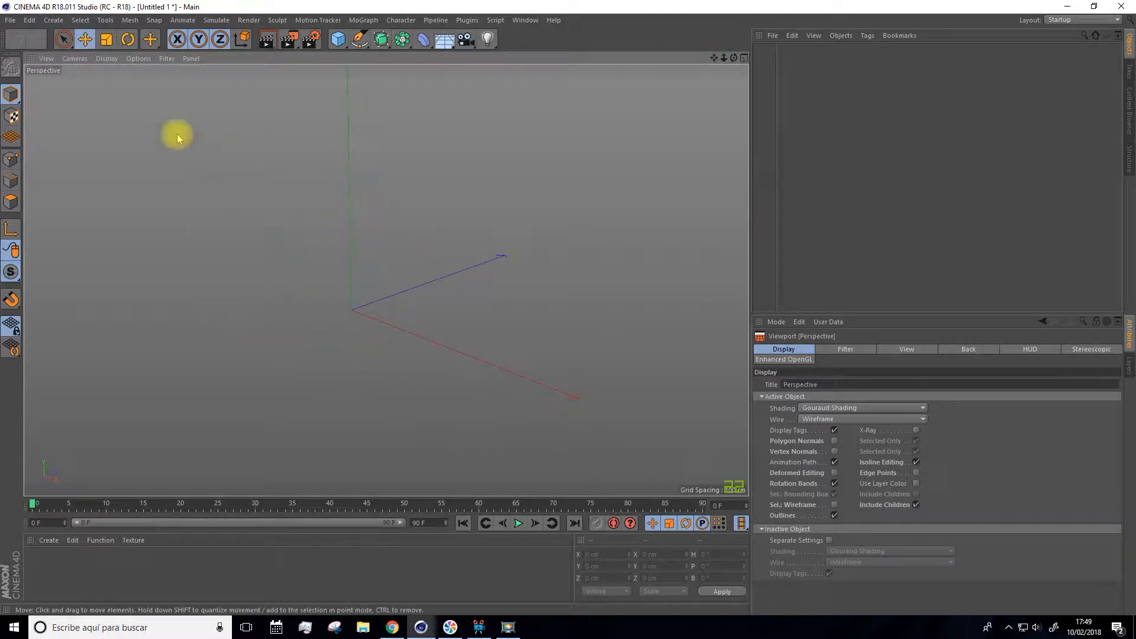
- Turn the viewport's grid display on, and hide it again
{"action": "left_click", "coordinate": [139, 59]}
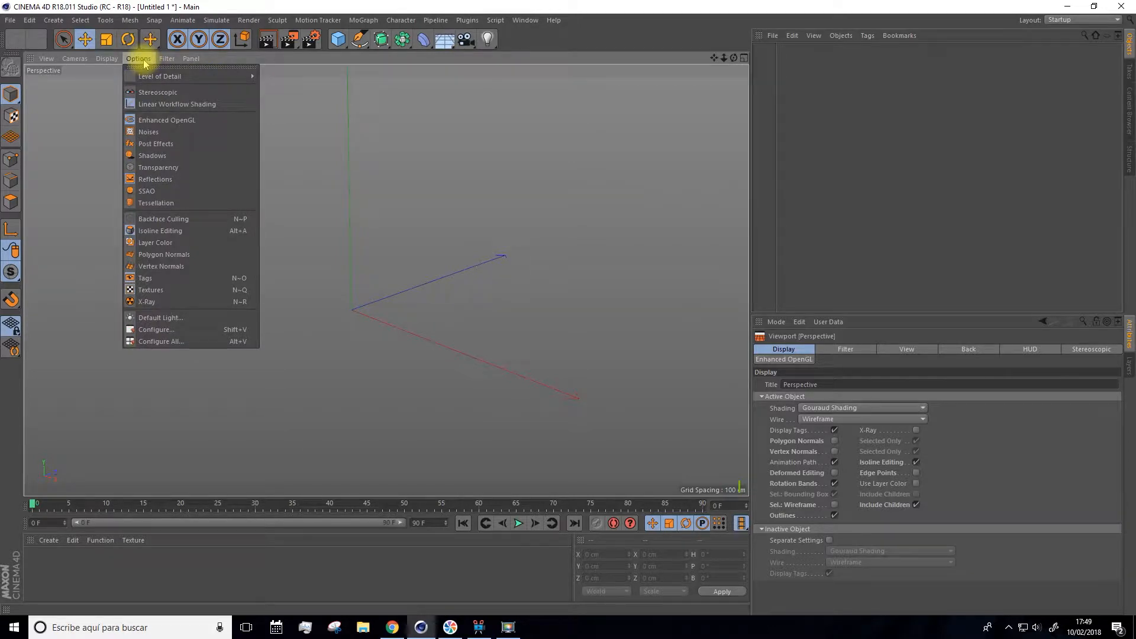
{"action": "mouse_move", "coordinate": [161, 61]}
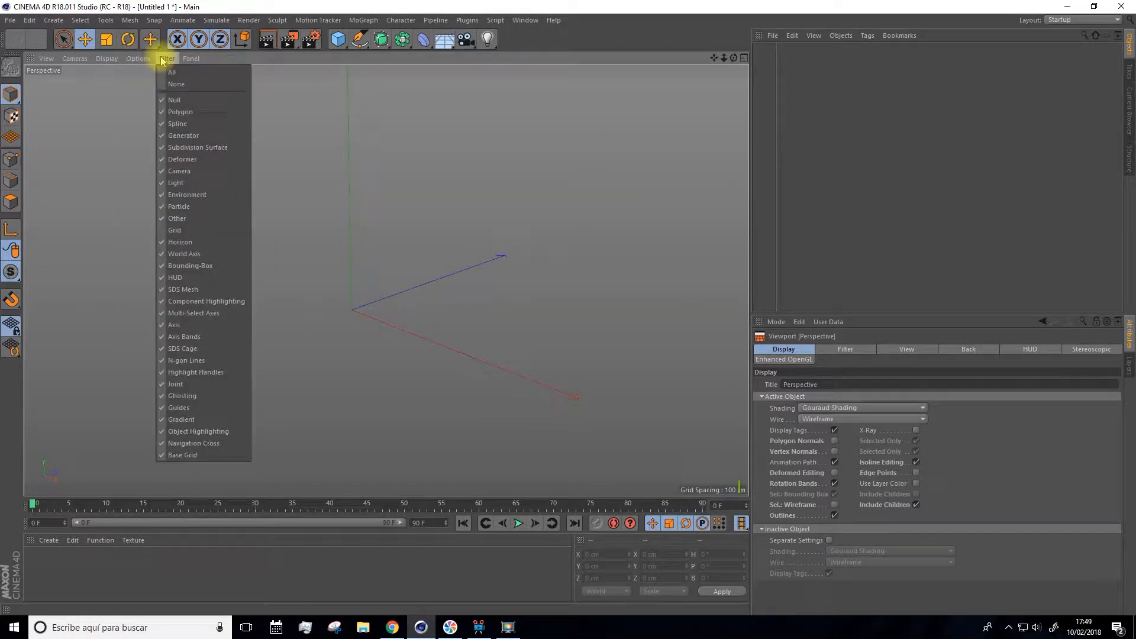
{"action": "left_click", "coordinate": [163, 229]}
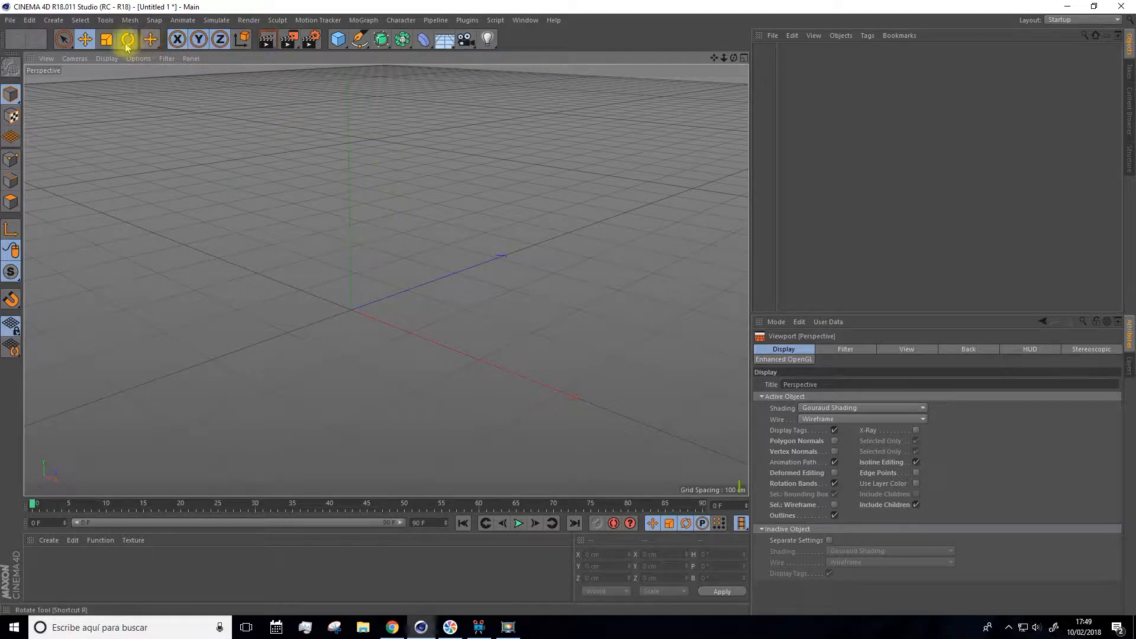
{"action": "left_click", "coordinate": [139, 58]}
{"action": "mouse_move", "coordinate": [166, 59]}
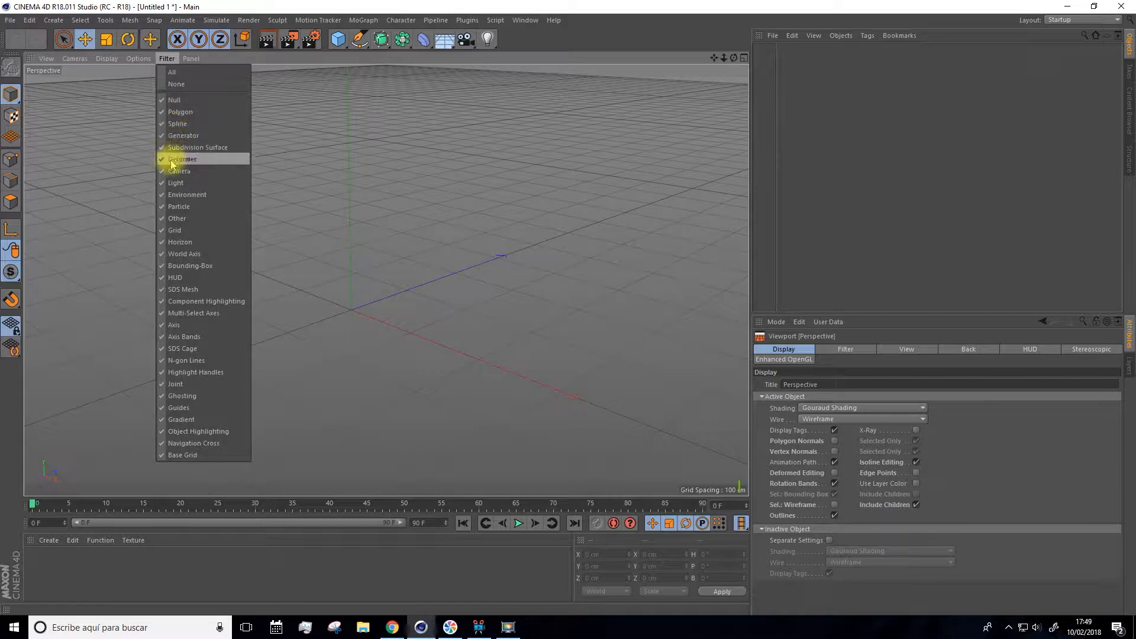
{"action": "left_click", "coordinate": [172, 230]}
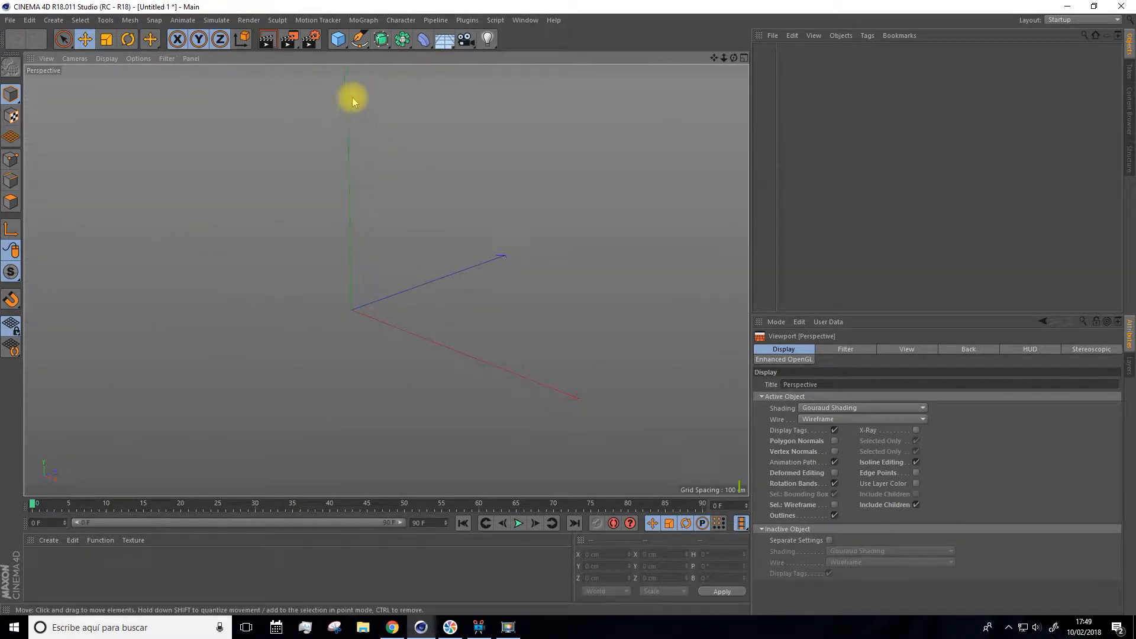
- Add a cube and stretch it to about 405 cm in X and 95 cm in Y
{"action": "left_click_drag", "start_coordinate": [335, 46], "coordinate": [417, 51]}
{"action": "left_click_drag", "start_coordinate": [438, 392], "coordinate": [444, 398], "text": "alt"}
{"action": "left_click_drag", "start_coordinate": [348, 237], "coordinate": [497, 395]}
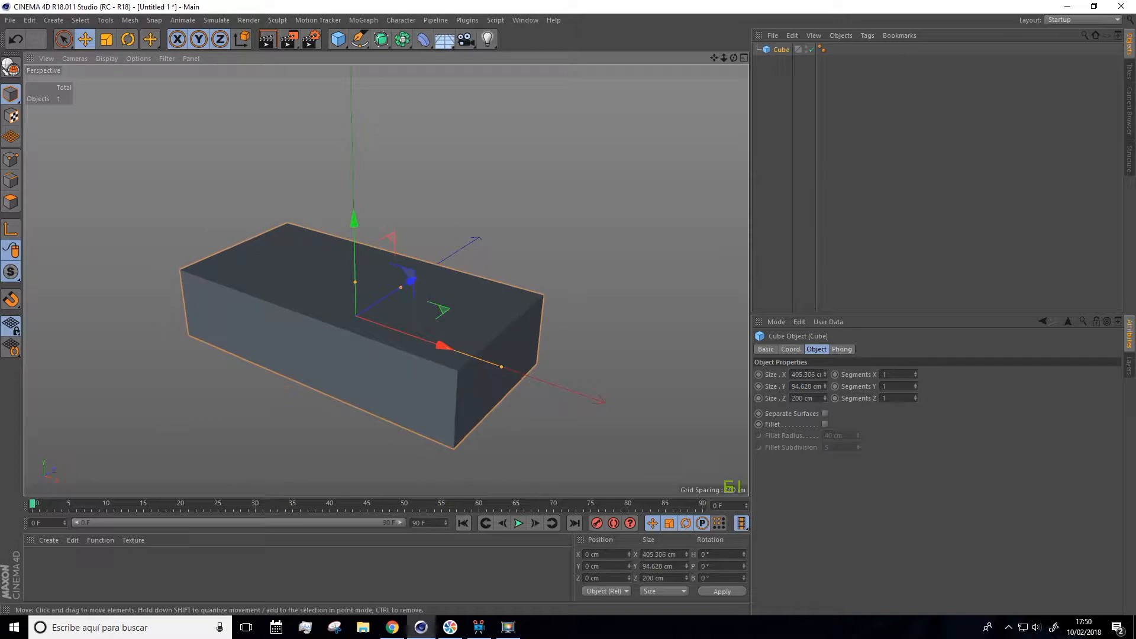
- Resize the cube to about 77 cm in Y and 243 cm in Z
{"action": "key", "text": "alt+Tab"}
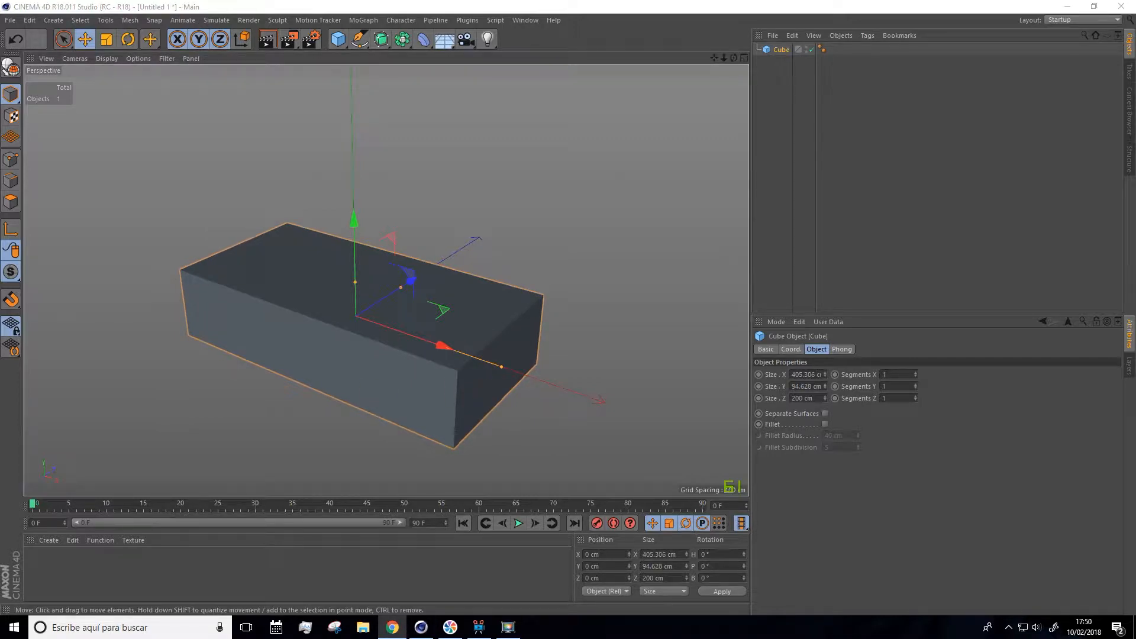
{"action": "left_click_drag", "start_coordinate": [484, 139], "coordinate": [531, 130], "text": "alt"}
{"action": "left_click_drag", "start_coordinate": [362, 279], "coordinate": [368, 295]}
{"action": "left_click_drag", "start_coordinate": [427, 230], "coordinate": [413, 247], "text": "alt"}
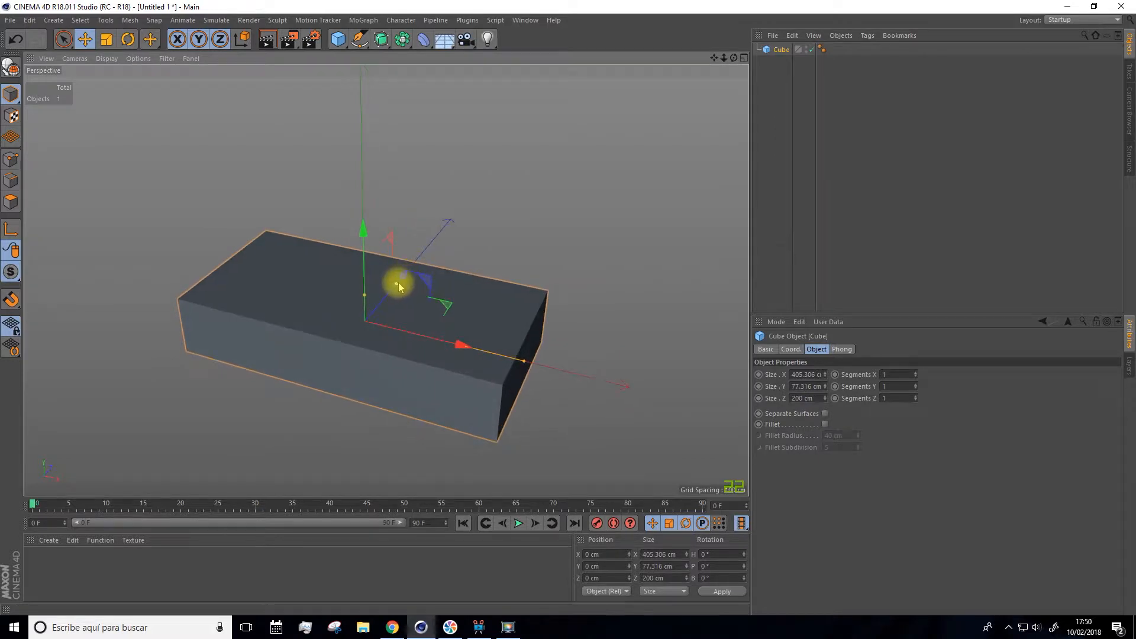
{"action": "left_click_drag", "start_coordinate": [399, 287], "coordinate": [400, 279]}
- Make the cube editable and select its two long upper edges in edge mode
{"action": "left_click_drag", "start_coordinate": [423, 241], "coordinate": [336, 224], "text": "alt"}
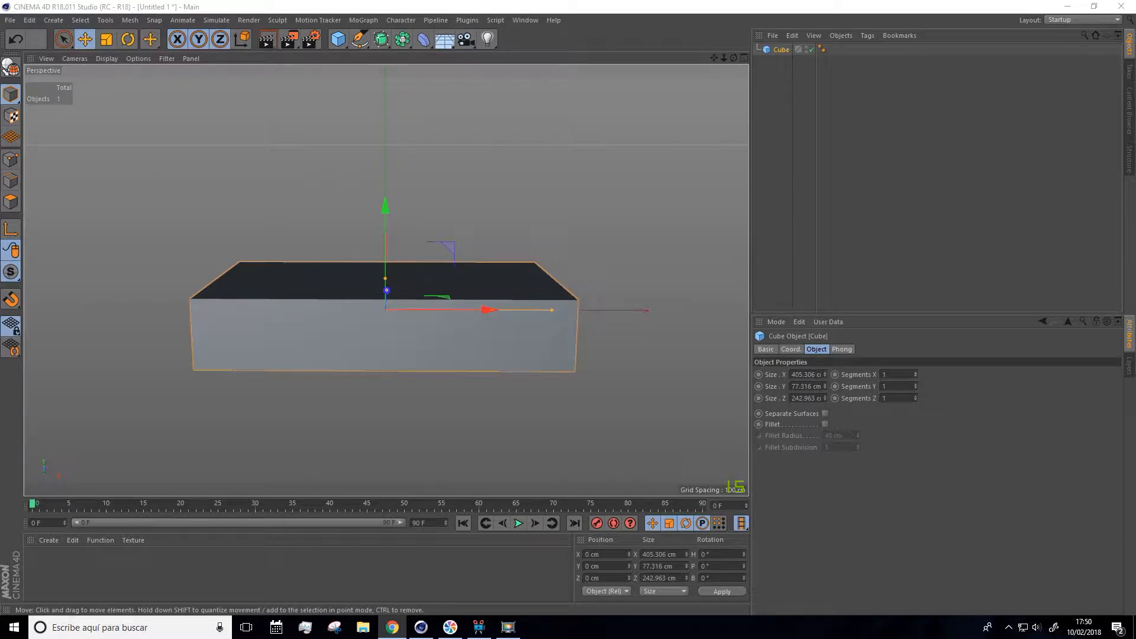
{"action": "left_click_drag", "start_coordinate": [332, 236], "coordinate": [373, 211], "text": "alt"}
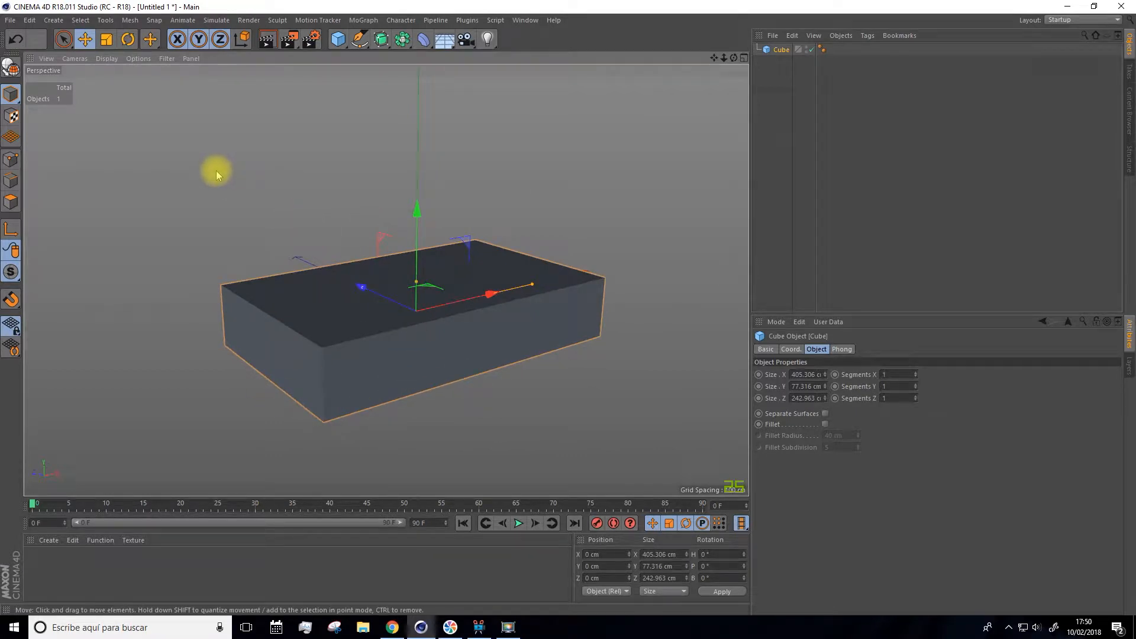
{"action": "key", "text": "c"}
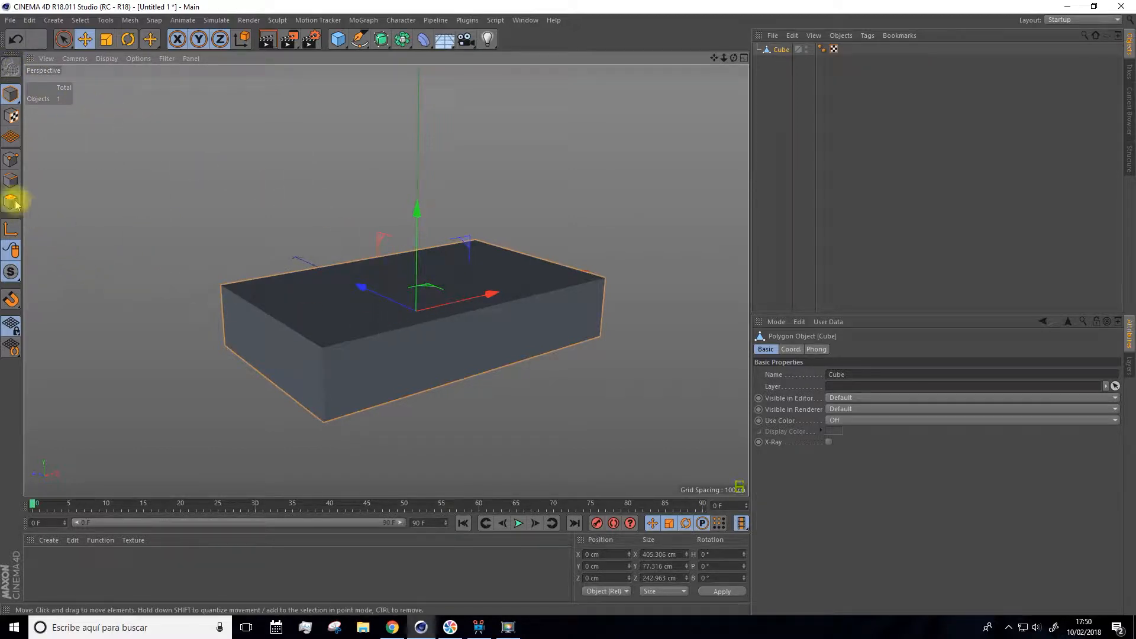
{"action": "left_click", "coordinate": [10, 181]}
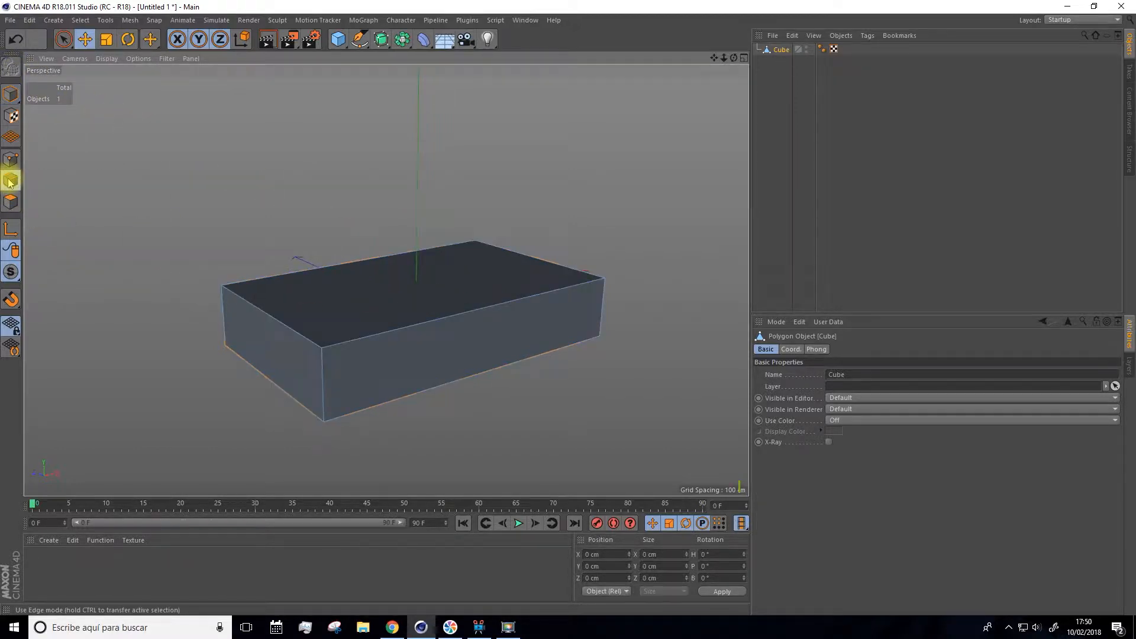
{"action": "left_click", "coordinate": [394, 329]}
{"action": "left_click_drag", "start_coordinate": [280, 187], "coordinate": [425, 222], "text": "alt"}
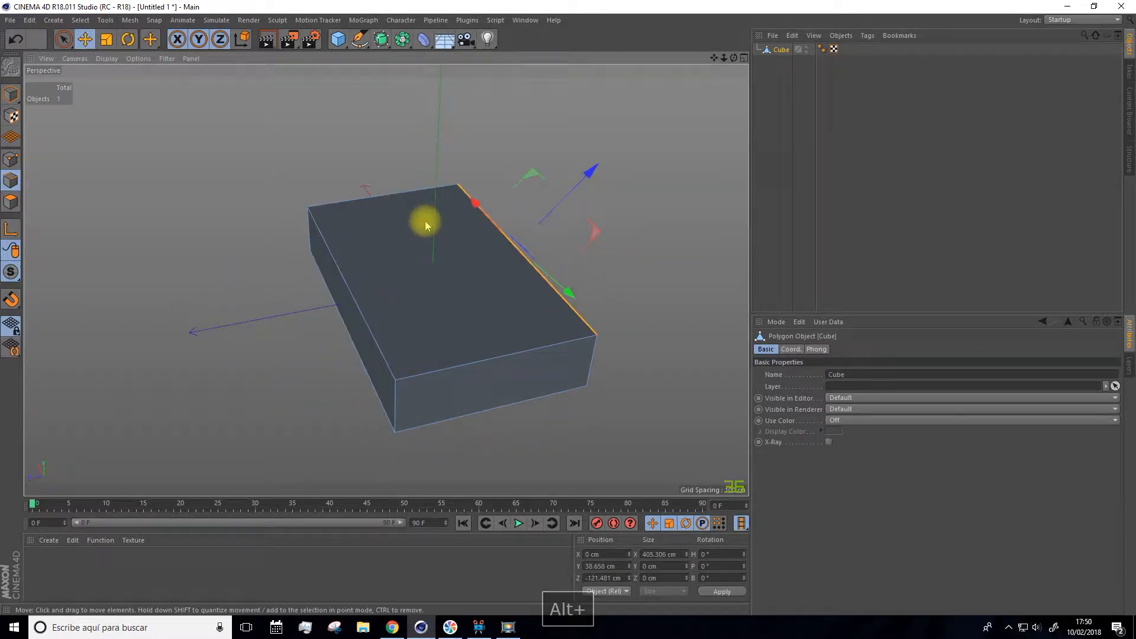
{"action": "left_click", "coordinate": [369, 329], "text": "shift"}
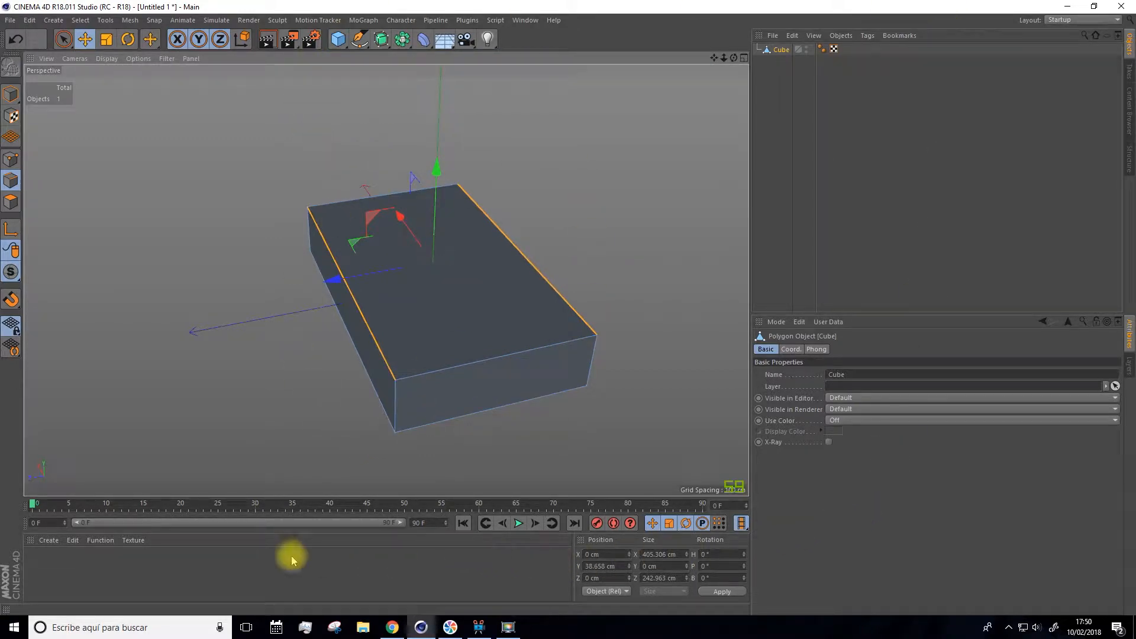
- Change to the Model layout and bevel the two long upper edges as flat chamfers with Subdivision 0
{"action": "left_click", "coordinate": [1052, 21]}
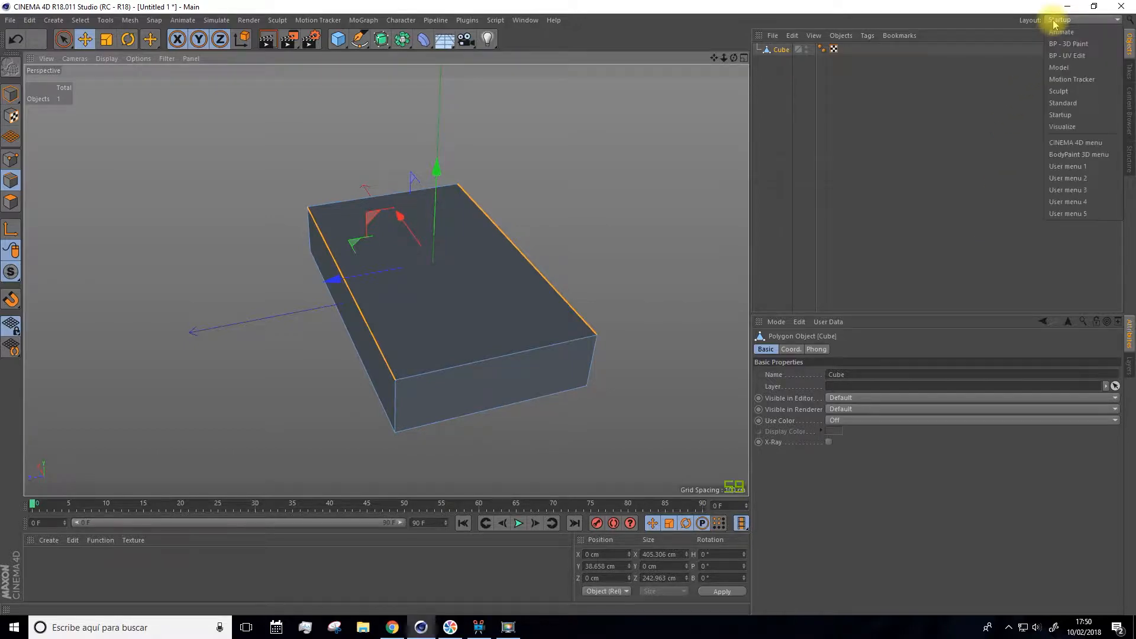
{"action": "left_click", "coordinate": [1063, 69]}
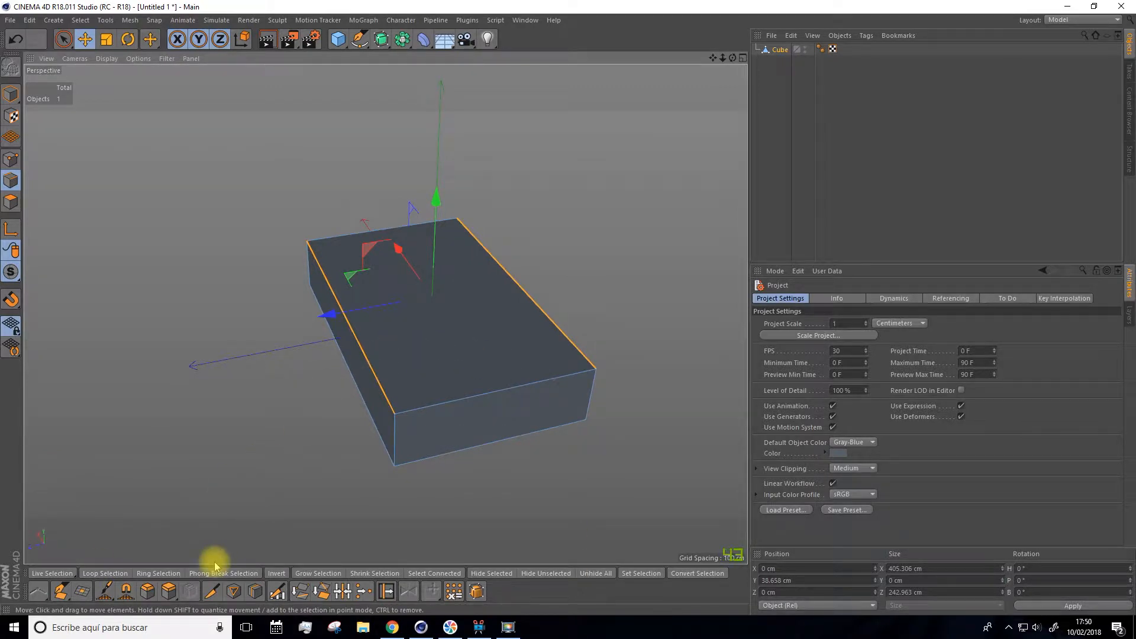
{"action": "left_click", "coordinate": [146, 590]}
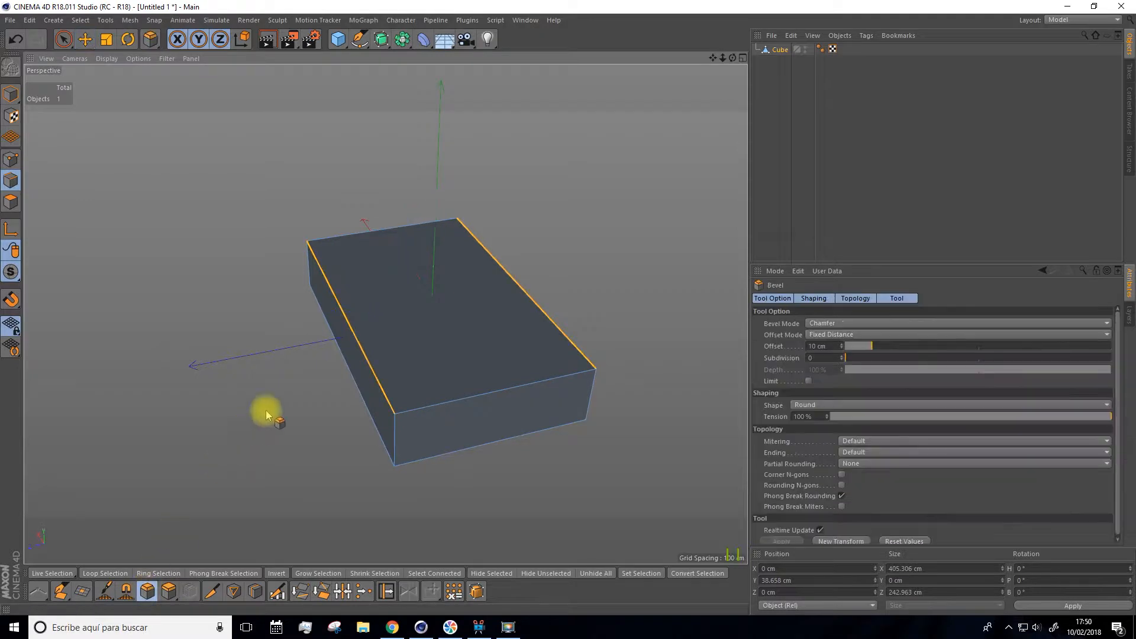
{"action": "scroll", "coordinate": [370, 358], "scroll_direction": "up", "scroll_amount": 3}
{"action": "left_click_drag", "start_coordinate": [364, 360], "coordinate": [393, 356]}
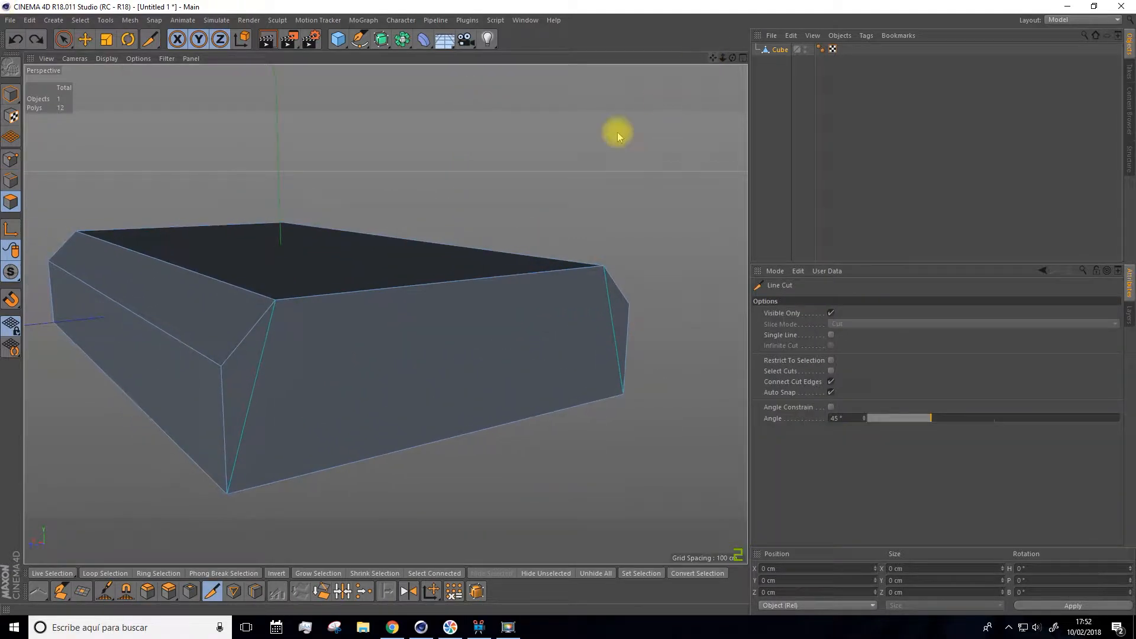
- Leave the Line Cut tool and select the box's large top face in polygon mode with Live Selection
{"action": "left_click_drag", "start_coordinate": [510, 197], "coordinate": [524, 204], "text": "alt"}
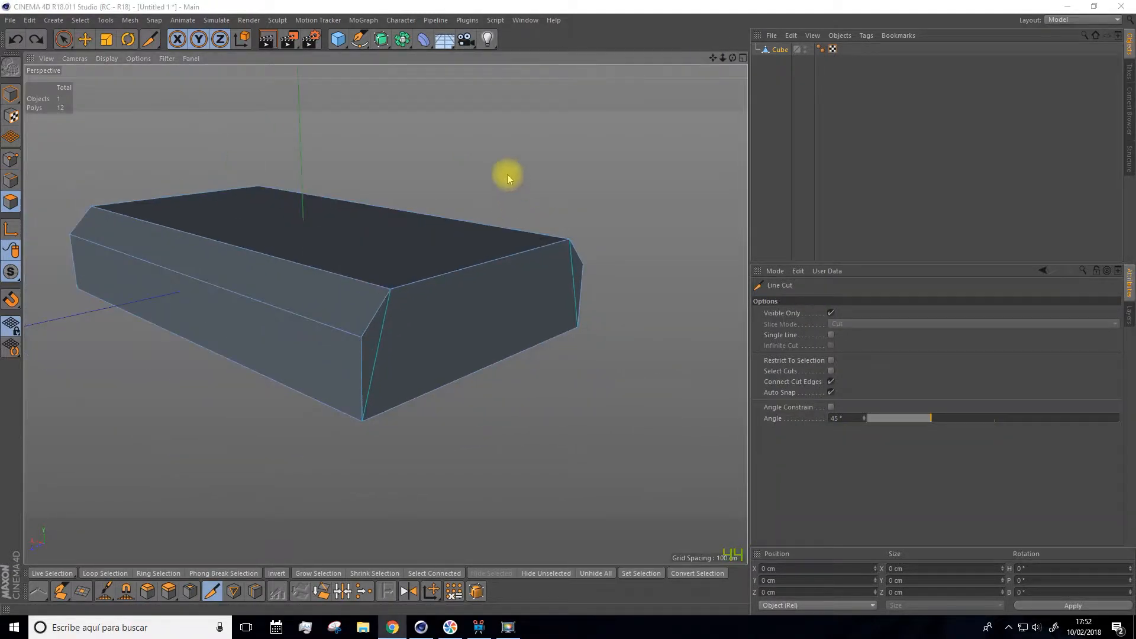
{"action": "left_click_drag", "start_coordinate": [507, 175], "coordinate": [228, 224], "text": "alt"}
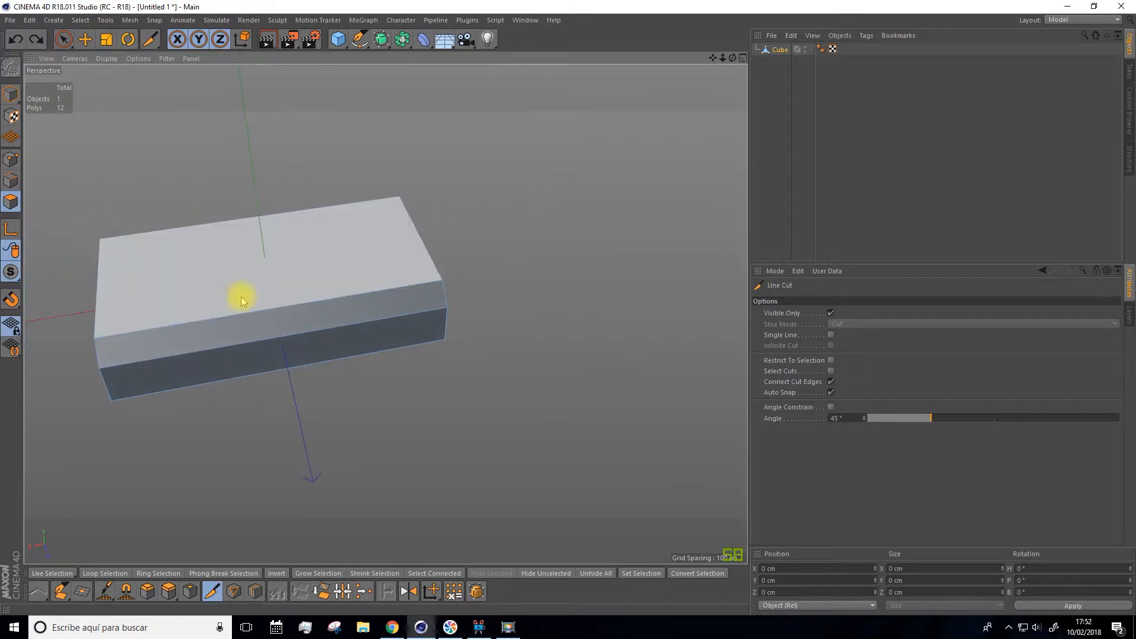
{"action": "left_click_drag", "start_coordinate": [262, 317], "coordinate": [127, 228], "text": "alt"}
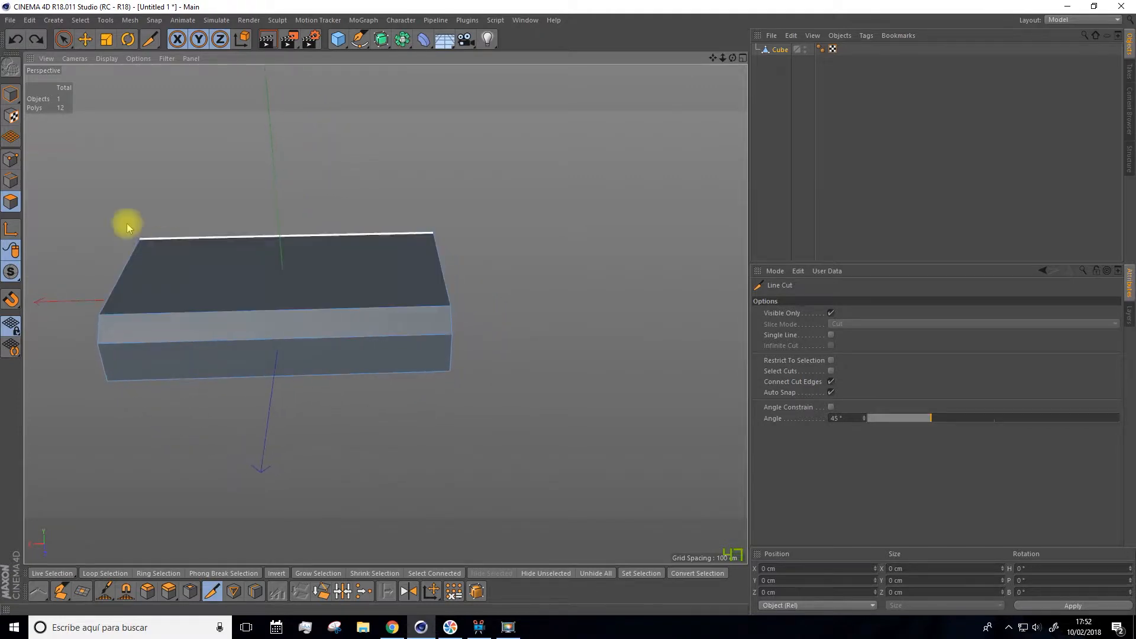
{"action": "left_click", "coordinate": [11, 203]}
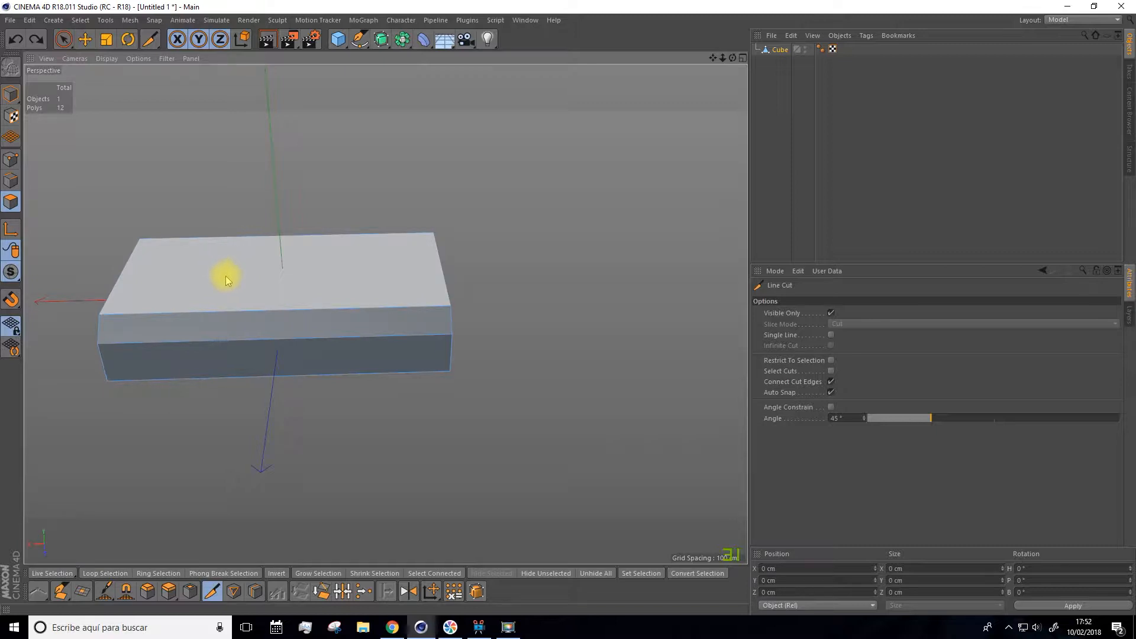
{"action": "key", "text": "Escape"}
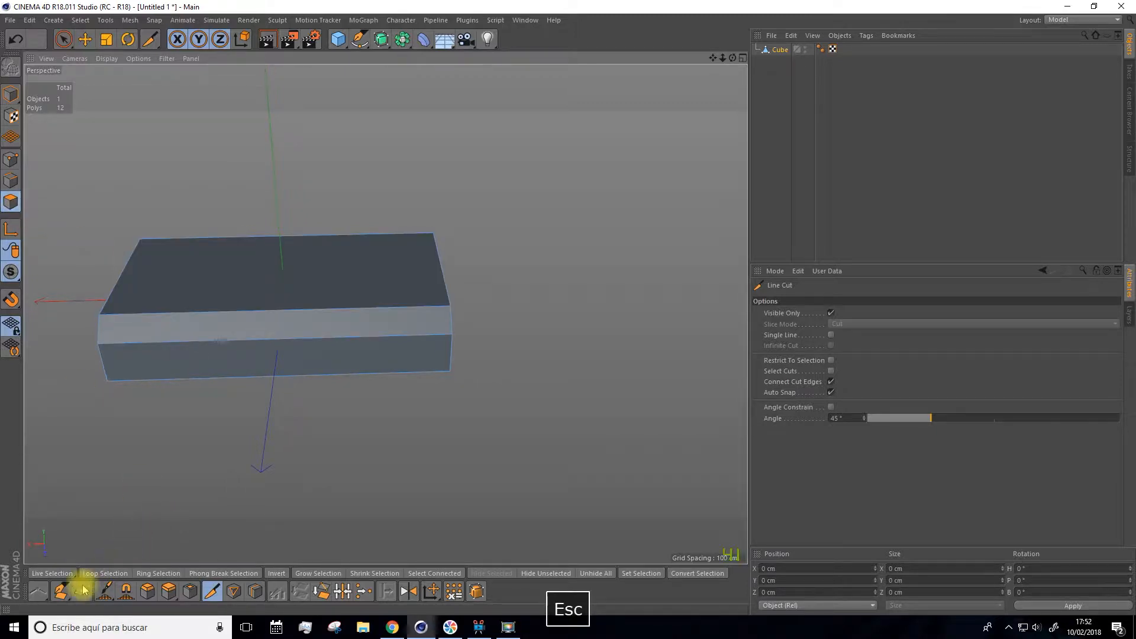
{"action": "left_click", "coordinate": [63, 39]}
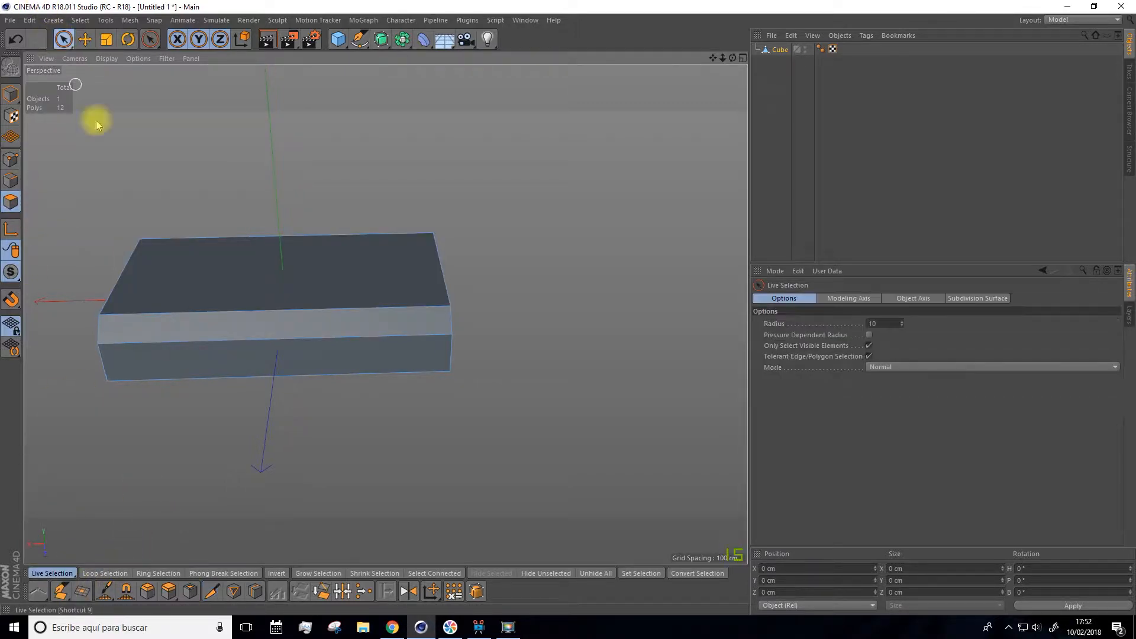
{"action": "left_click", "coordinate": [214, 279]}
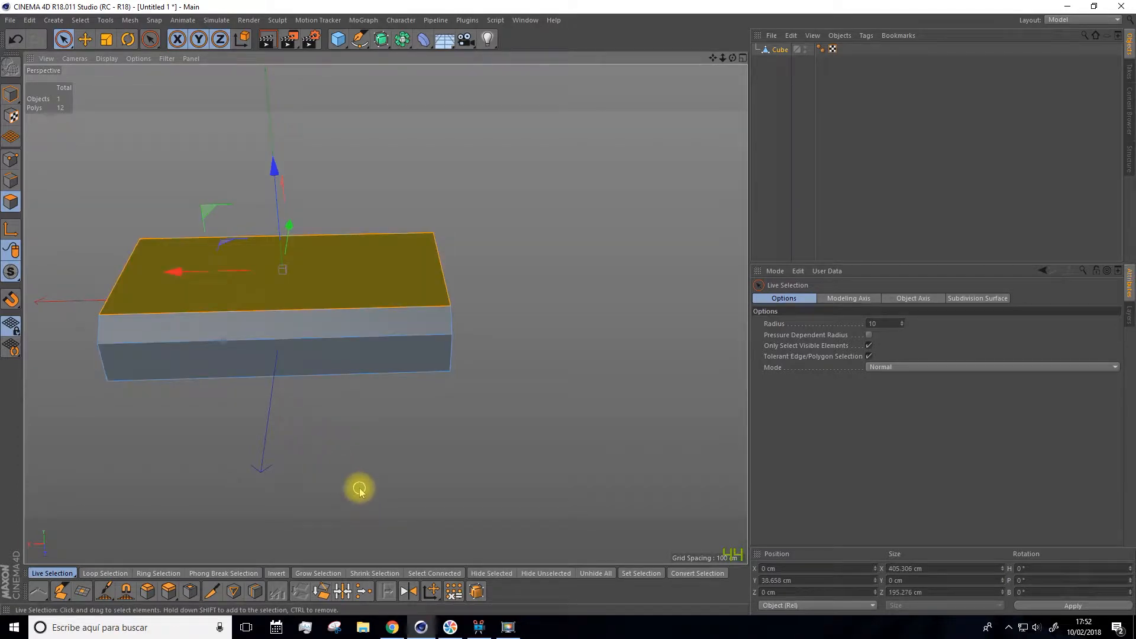
- Try two crosswise loop cuts around the whole box, at offsets of about 30% and 50%, and undo them
{"action": "left_click", "coordinate": [254, 590]}
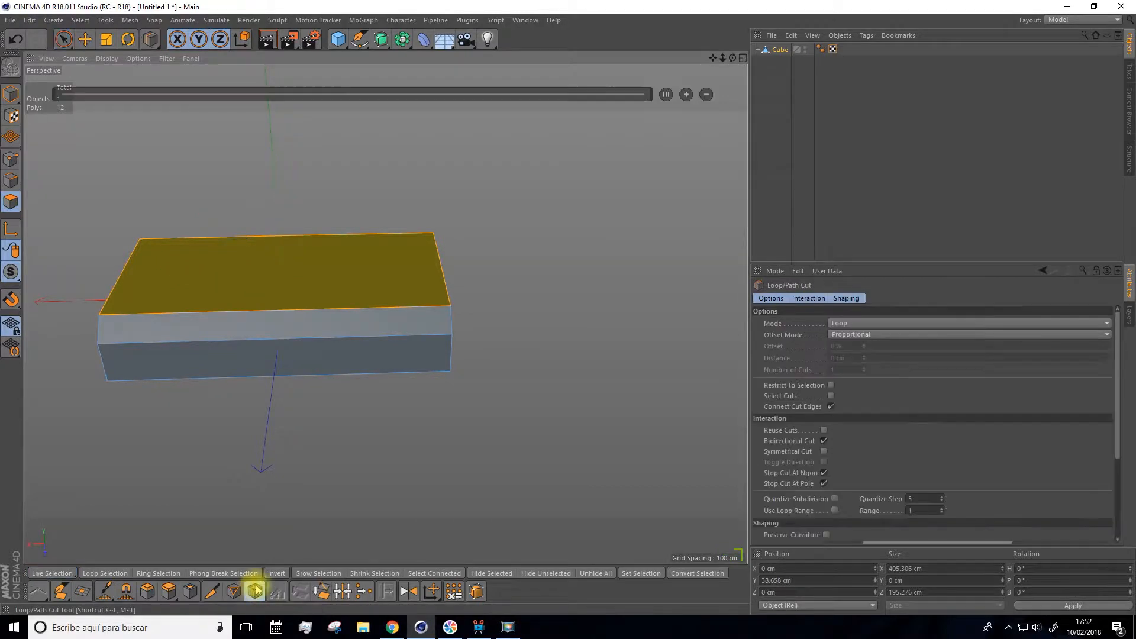
{"action": "left_click", "coordinate": [348, 312]}
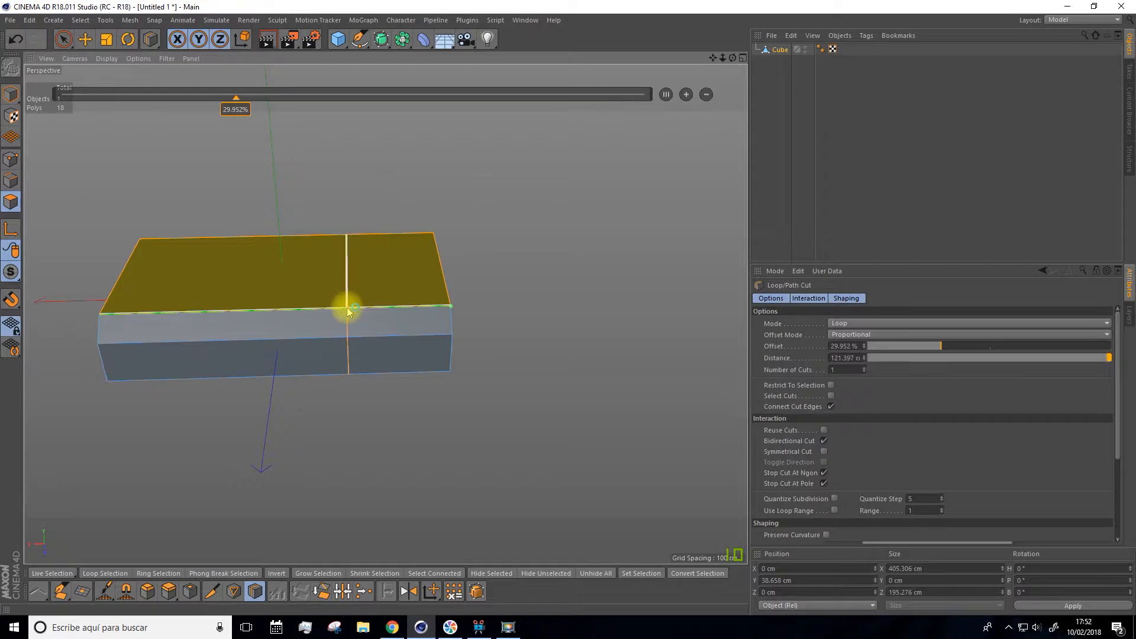
{"action": "left_click", "coordinate": [225, 313]}
{"action": "left_click_drag", "start_coordinate": [223, 403], "coordinate": [253, 392], "text": "alt"}
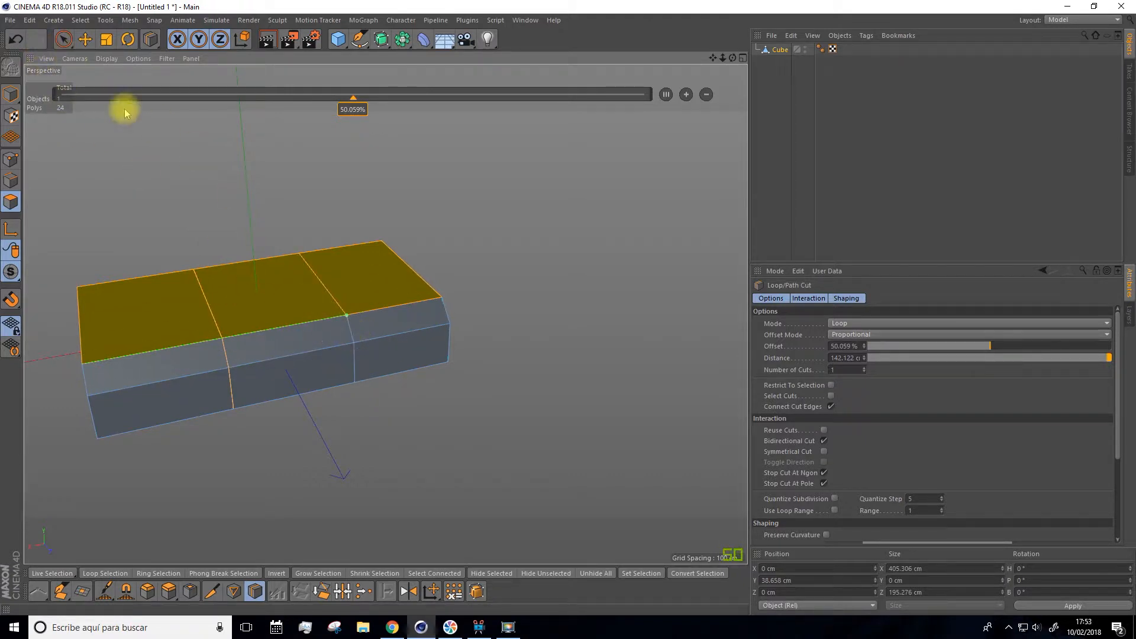
{"action": "left_click", "coordinate": [63, 40]}
{"action": "left_click", "coordinate": [160, 180]}
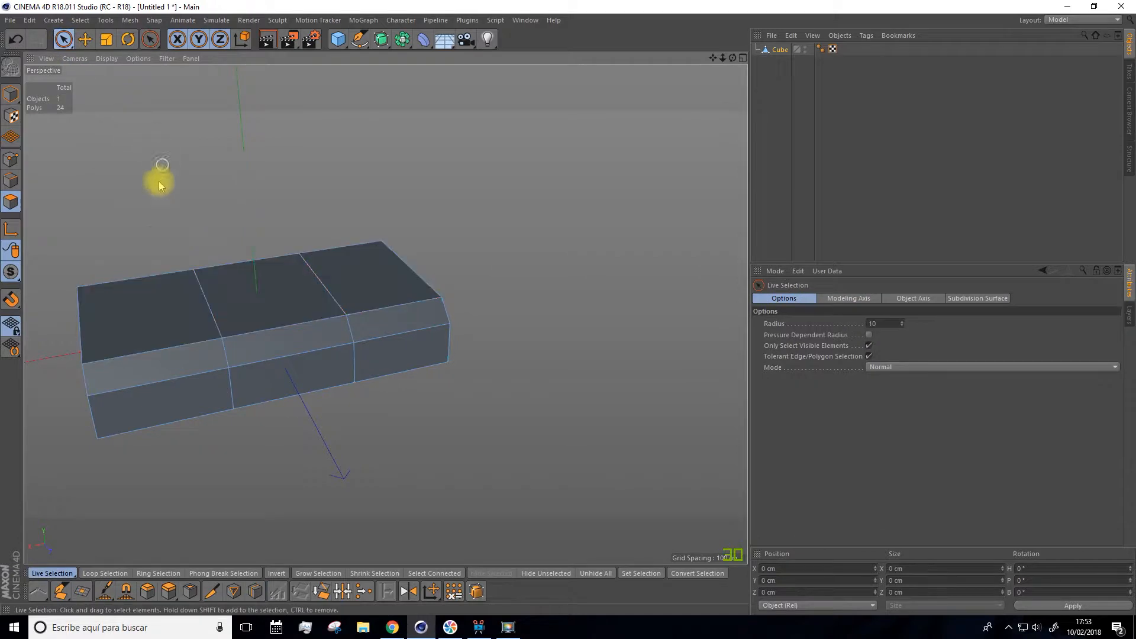
{"action": "key", "text": "ctrl+z"}
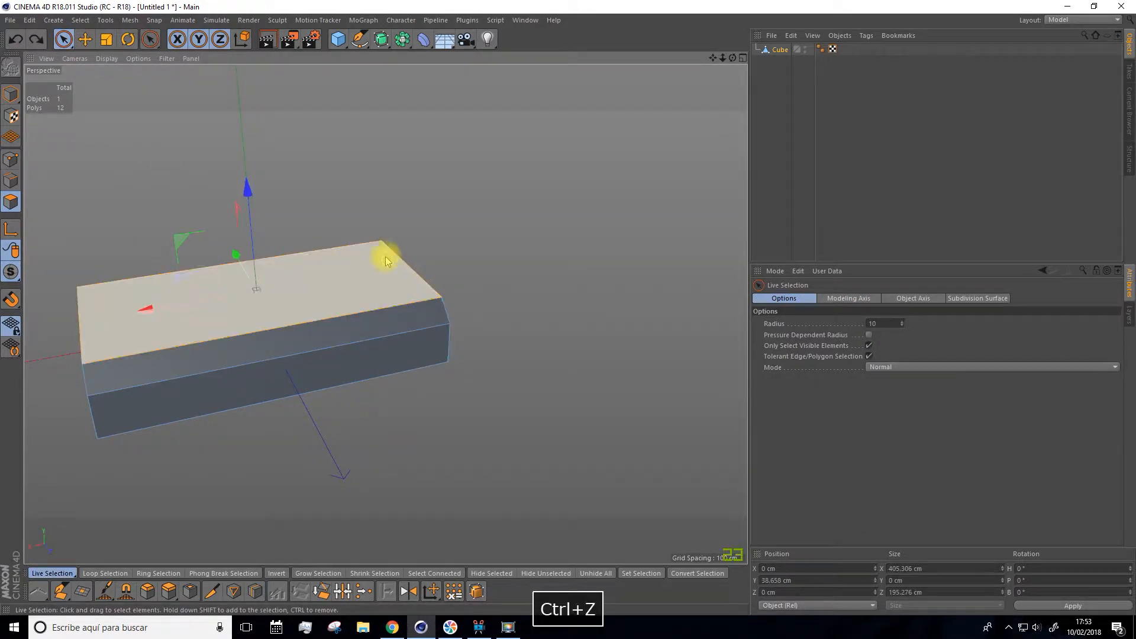
- Divide only the top face into three with two crosswise loop cuts restricted to the selection, the first at about 72%, and clear the selection
{"action": "left_click", "coordinate": [253, 592]}
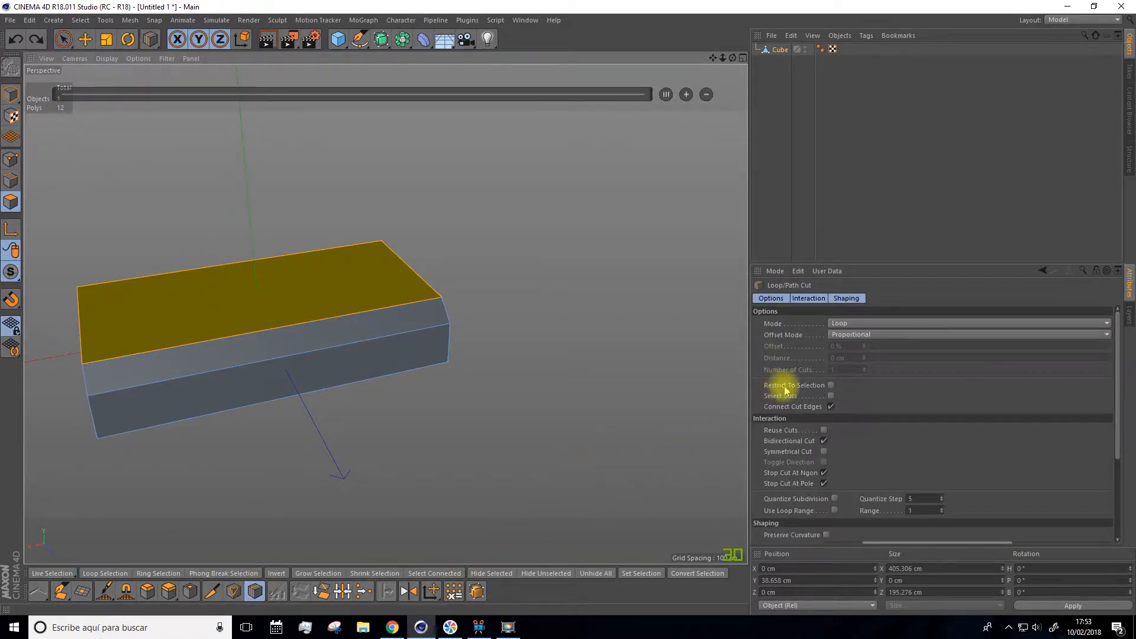
{"action": "left_click", "coordinate": [831, 385]}
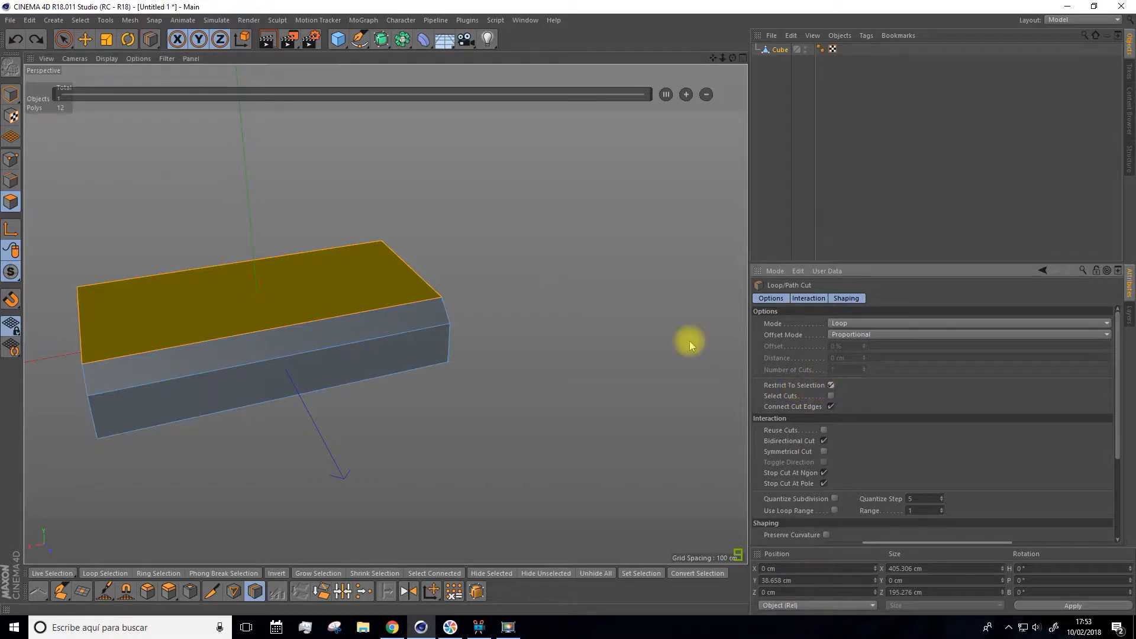
{"action": "left_click", "coordinate": [354, 317]}
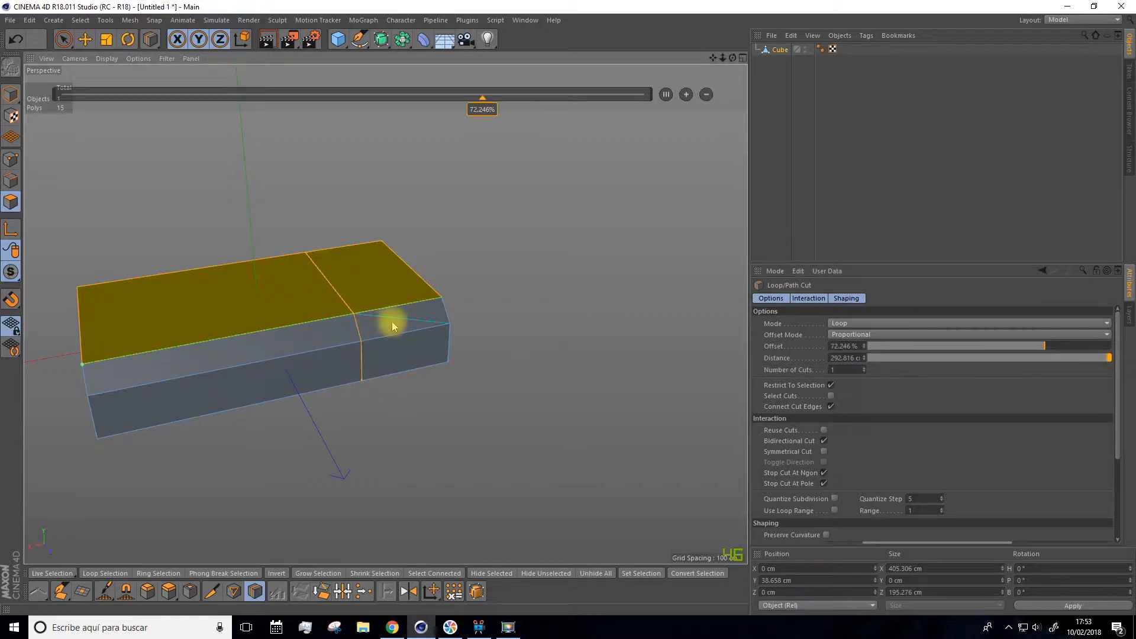
{"action": "left_click", "coordinate": [238, 339]}
{"action": "left_click", "coordinate": [62, 42]}
{"action": "left_click", "coordinate": [118, 160]}
- Select the middle section of the box's top face and extrude it upward by about 156.5 cm into a tower
{"action": "left_click_drag", "start_coordinate": [142, 241], "coordinate": [183, 195], "text": "alt"}
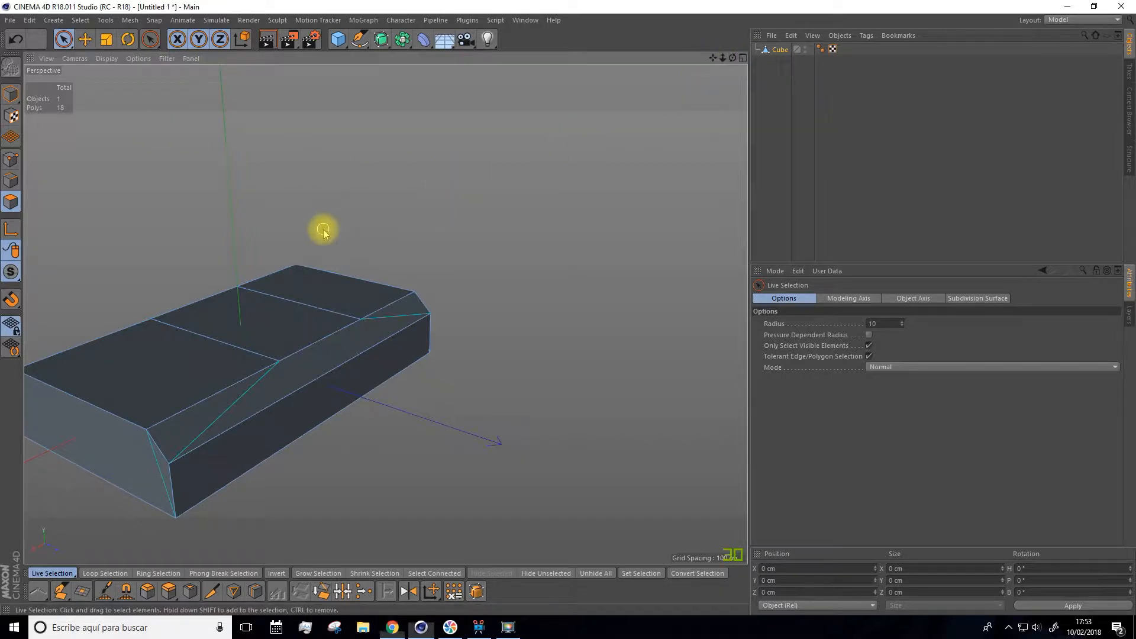
{"action": "key", "text": "s"}
{"action": "left_click", "coordinate": [490, 280]}
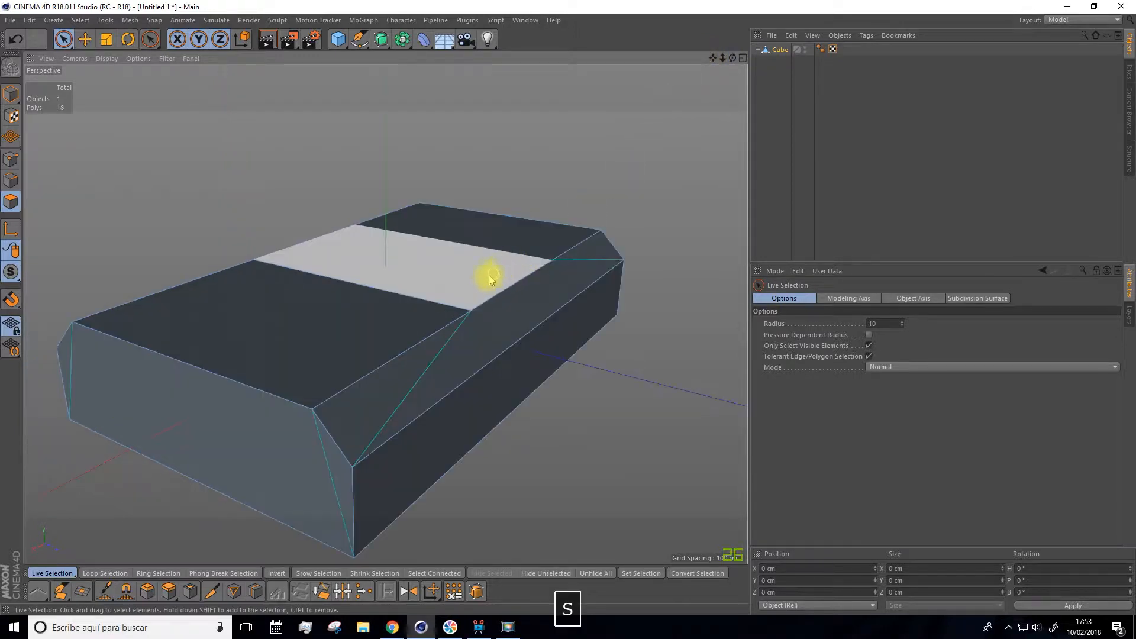
{"action": "left_click_drag", "start_coordinate": [384, 249], "coordinate": [462, 261], "text": "alt"}
{"action": "left_click", "coordinate": [441, 263]}
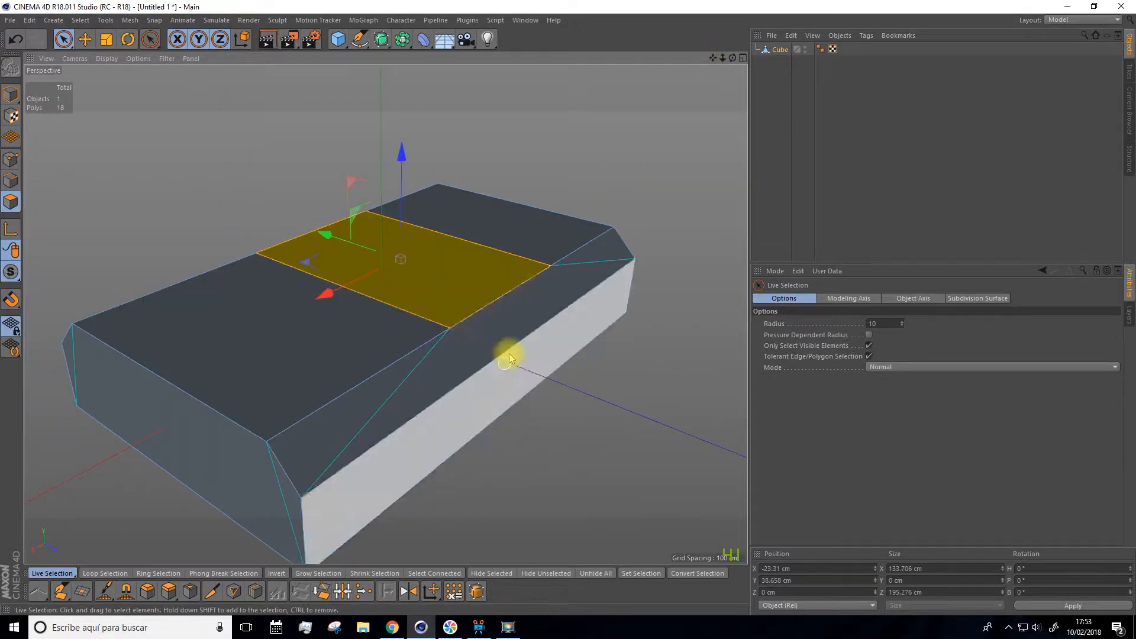
{"action": "scroll", "coordinate": [446, 282], "scroll_direction": "down", "scroll_amount": 4}
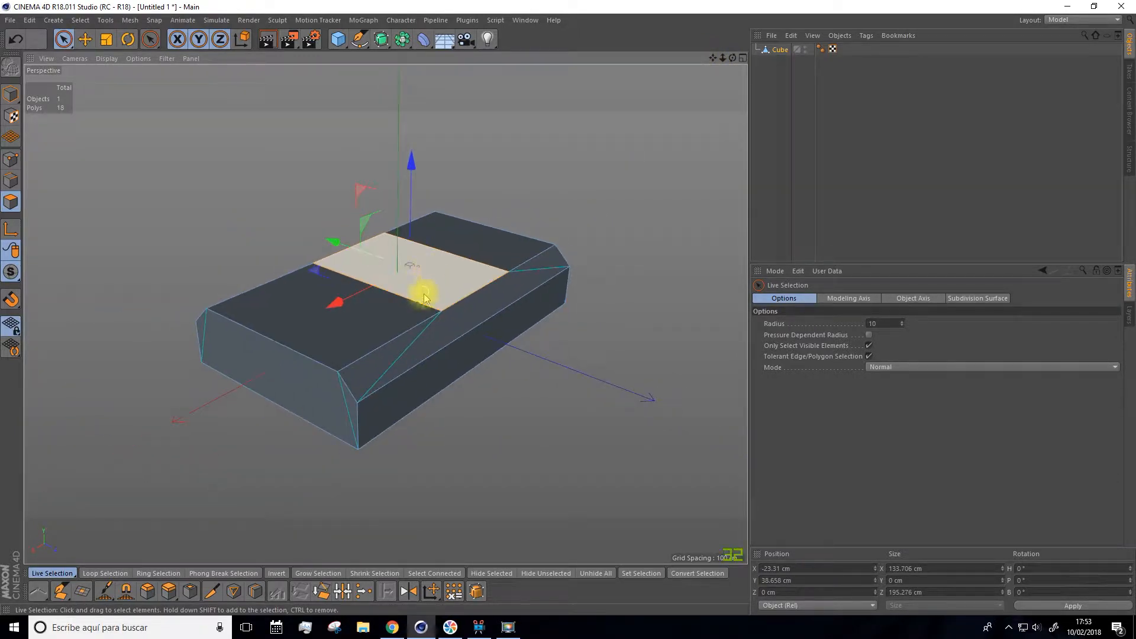
{"action": "left_click", "coordinate": [419, 295]}
{"action": "left_click", "coordinate": [169, 591]}
{"action": "left_click_drag", "start_coordinate": [533, 368], "coordinate": [734, 353]}
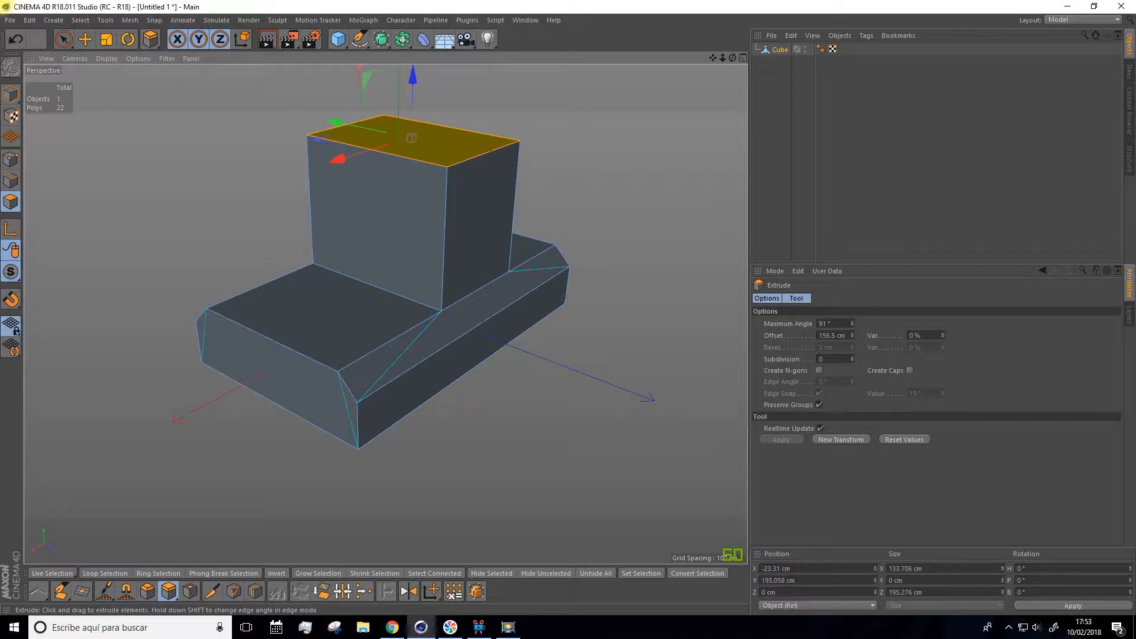
- Scale the tower's top face down to about 104 cm in X and 153 cm in Z to taper the tower
{"action": "key", "text": "t"}
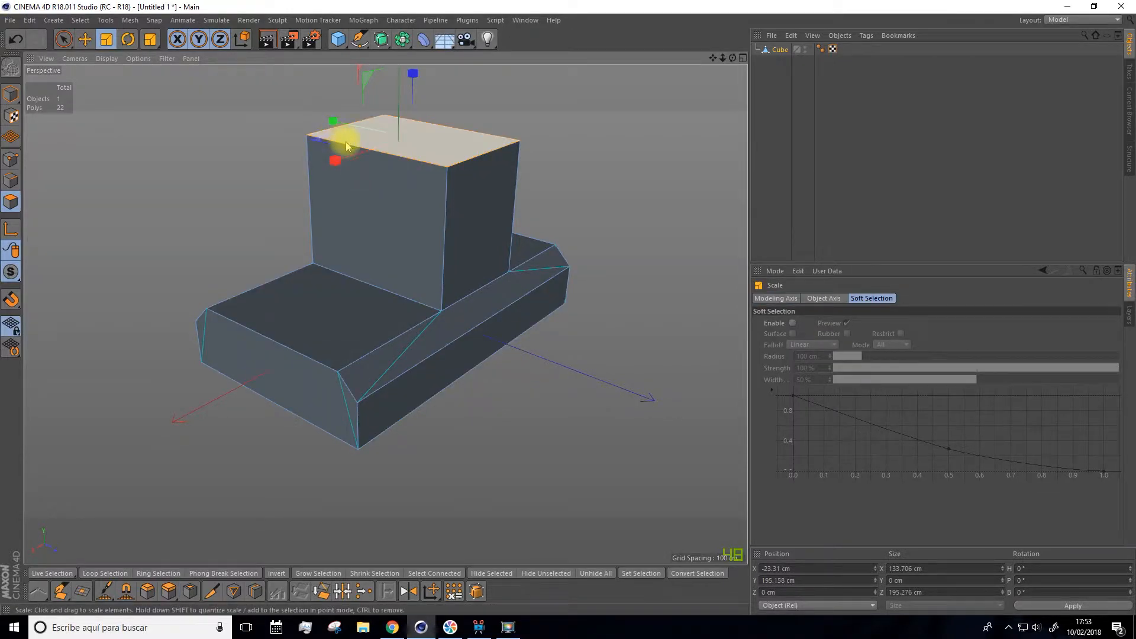
{"action": "left_click_drag", "start_coordinate": [553, 172], "coordinate": [423, 122], "text": "alt"}
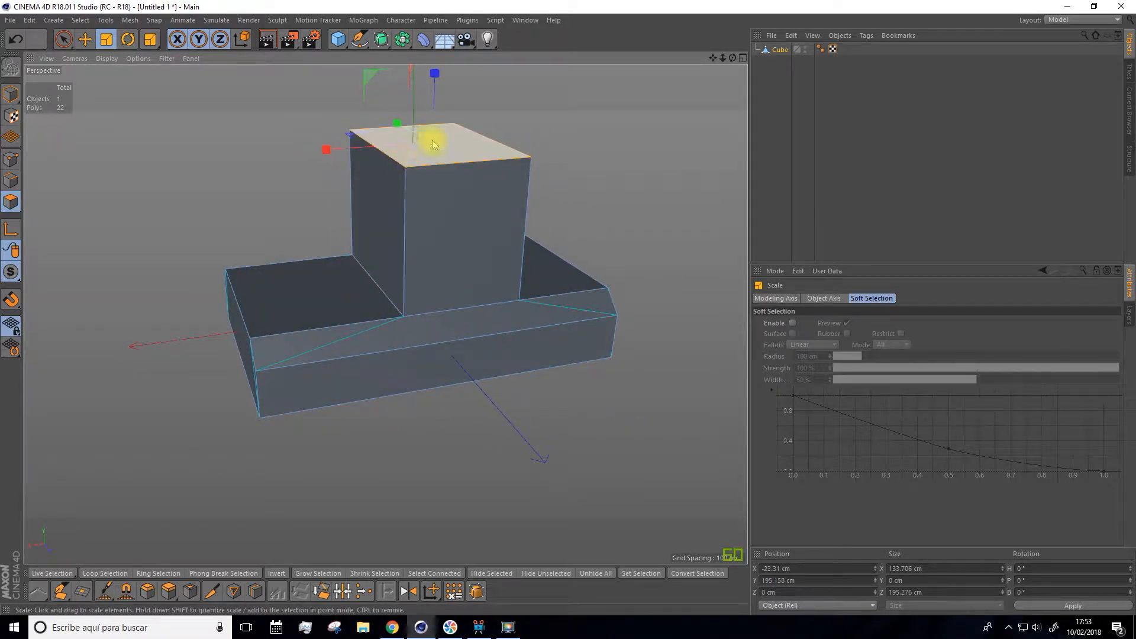
{"action": "left_click_drag", "start_coordinate": [324, 144], "coordinate": [473, 192]}
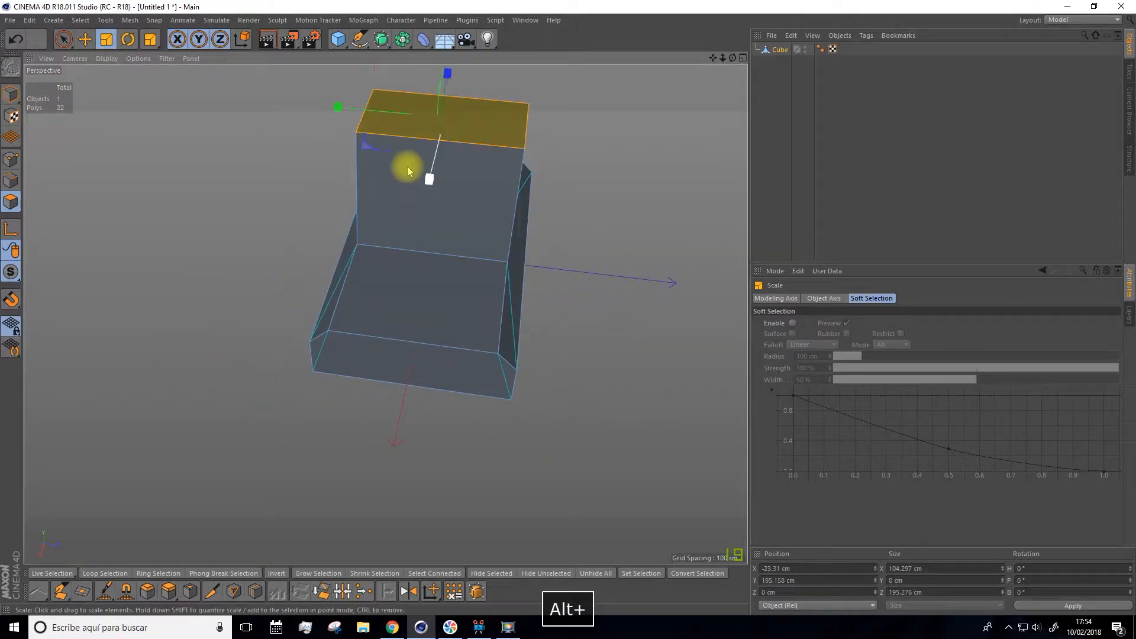
{"action": "left_click_drag", "start_coordinate": [338, 108], "coordinate": [268, 136]}
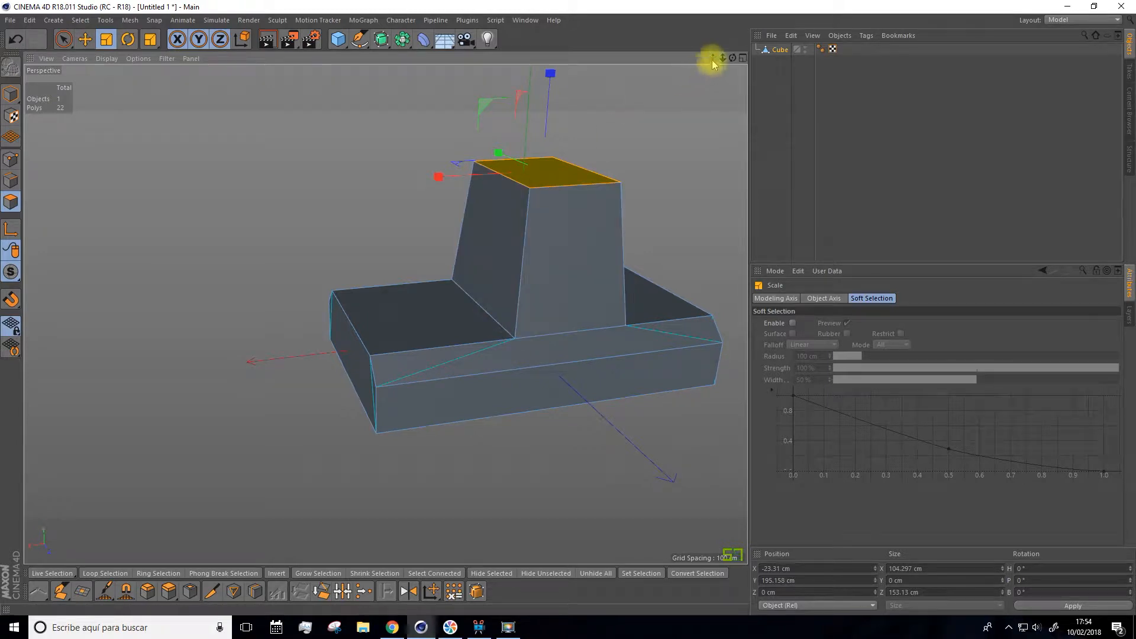
{"action": "left_click_drag", "start_coordinate": [714, 59], "coordinate": [710, 63]}
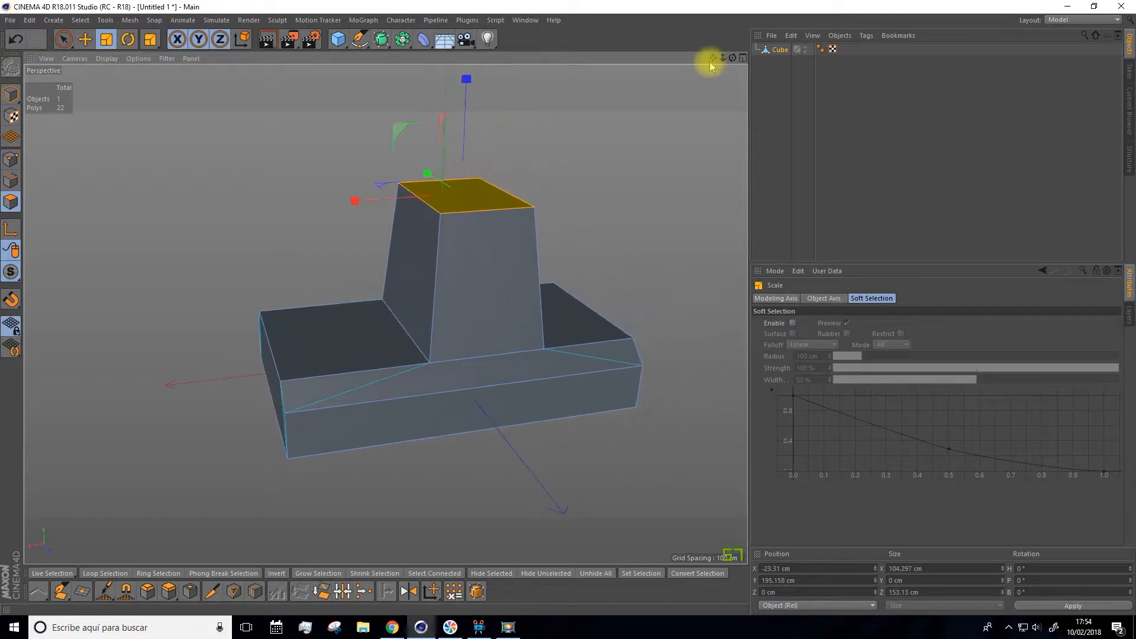
- In point mode, select the two base points at one end of the tower with Live Selection and move them outward along X
{"action": "left_click", "coordinate": [11, 160]}
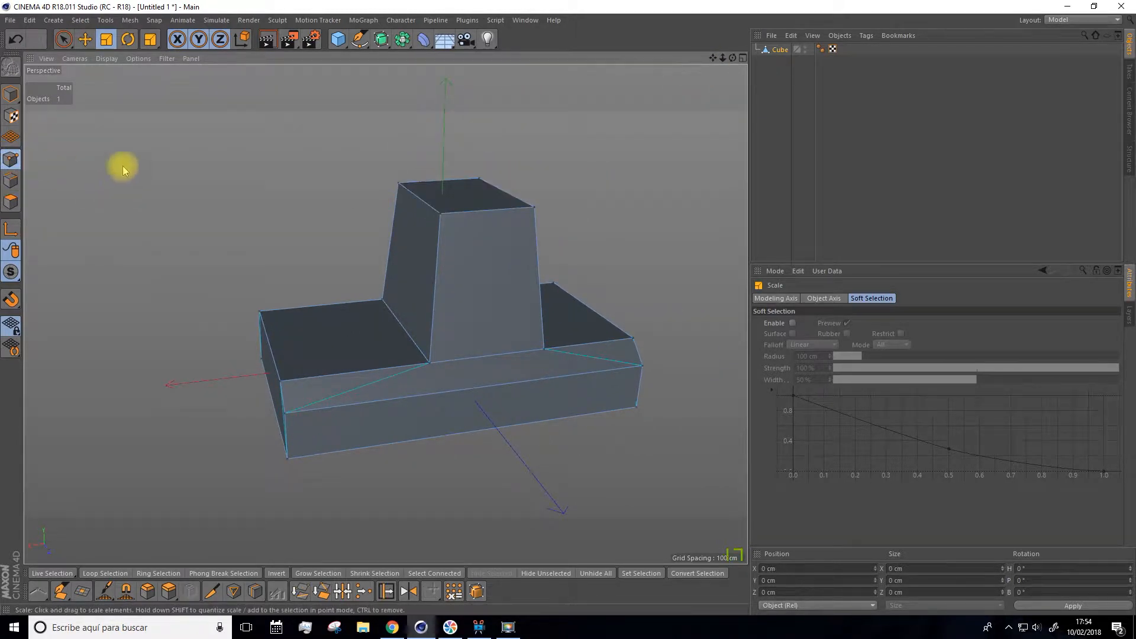
{"action": "left_click", "coordinate": [64, 40]}
{"action": "left_click", "coordinate": [95, 56]}
{"action": "left_click", "coordinate": [426, 364]}
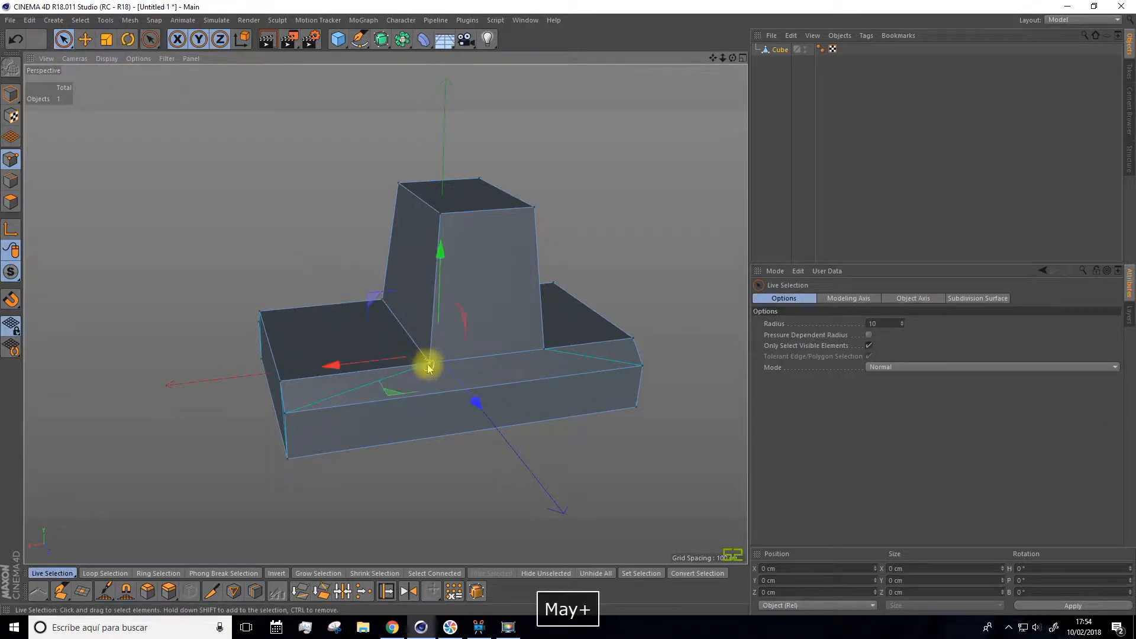
{"action": "left_click", "coordinate": [379, 298], "text": "shift"}
{"action": "left_click_drag", "start_coordinate": [318, 334], "coordinate": [278, 333]}
{"action": "left_click_drag", "start_coordinate": [690, 291], "coordinate": [517, 388], "text": "alt"}
- Select the two base points at the tower's opposite end and move them outward to about X -113 cm
{"action": "left_click", "coordinate": [472, 420]}
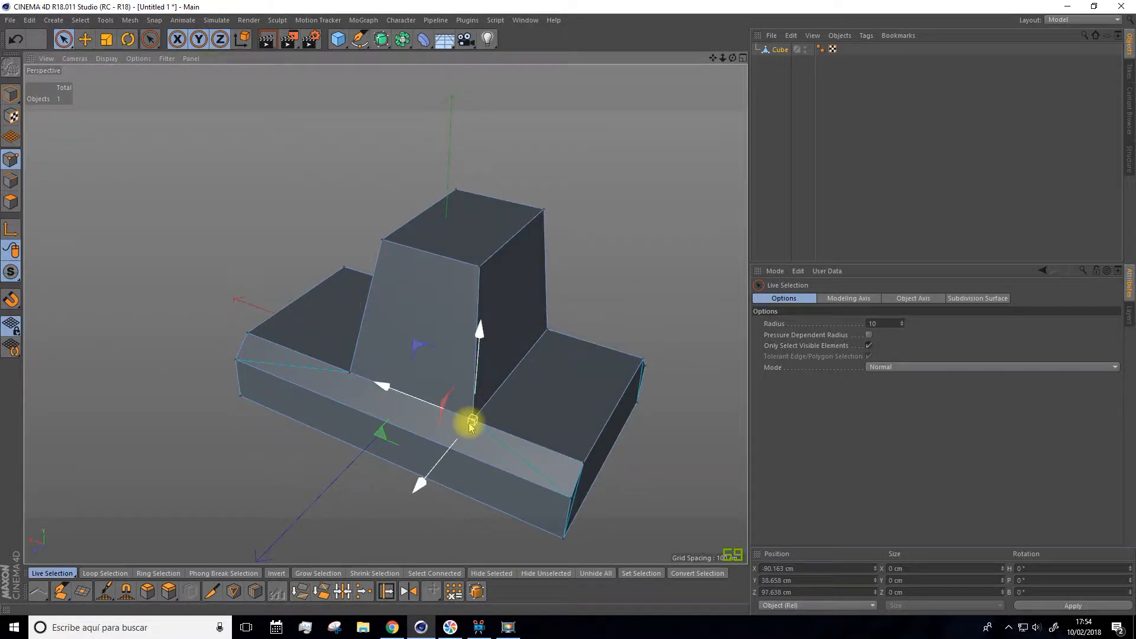
{"action": "left_click", "coordinate": [547, 329], "text": "shift"}
{"action": "left_click_drag", "start_coordinate": [420, 339], "coordinate": [435, 350]}
{"action": "left_click_drag", "start_coordinate": [441, 341], "coordinate": [510, 288], "text": "alt"}
{"action": "scroll", "coordinate": [188, 272], "scroll_direction": "down", "scroll_amount": 1}
- Detach the selection tools as a floating palette and turn off Only Select Visible Elements for Lasso Selection, trying it on the box's end points
{"action": "left_click", "coordinate": [64, 39]}
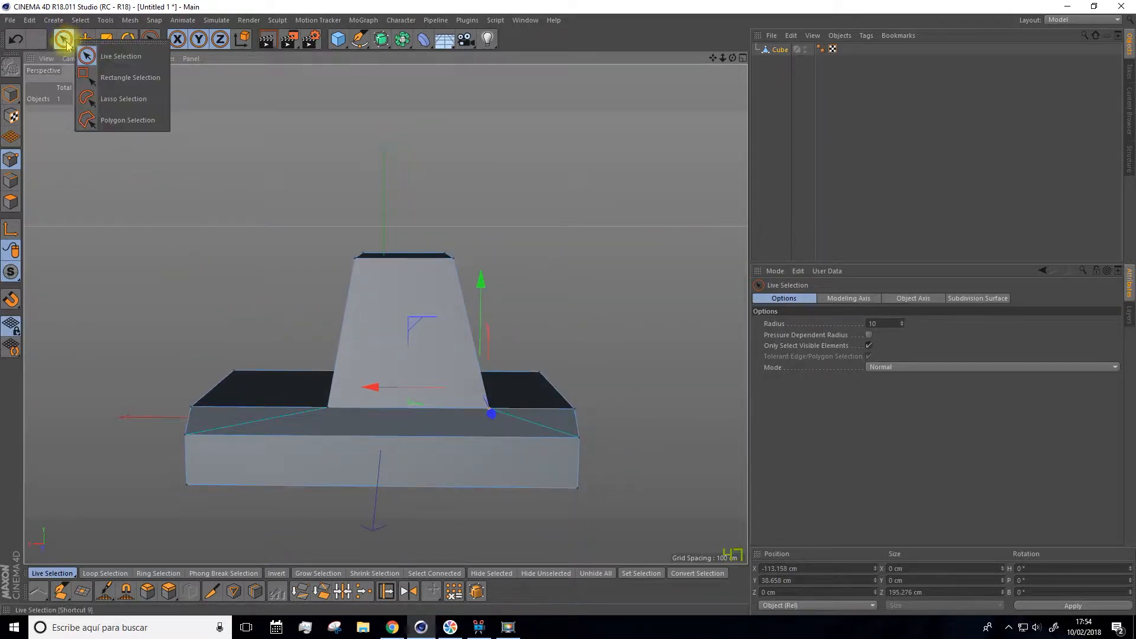
{"action": "left_click_drag", "start_coordinate": [98, 47], "coordinate": [571, 97]}
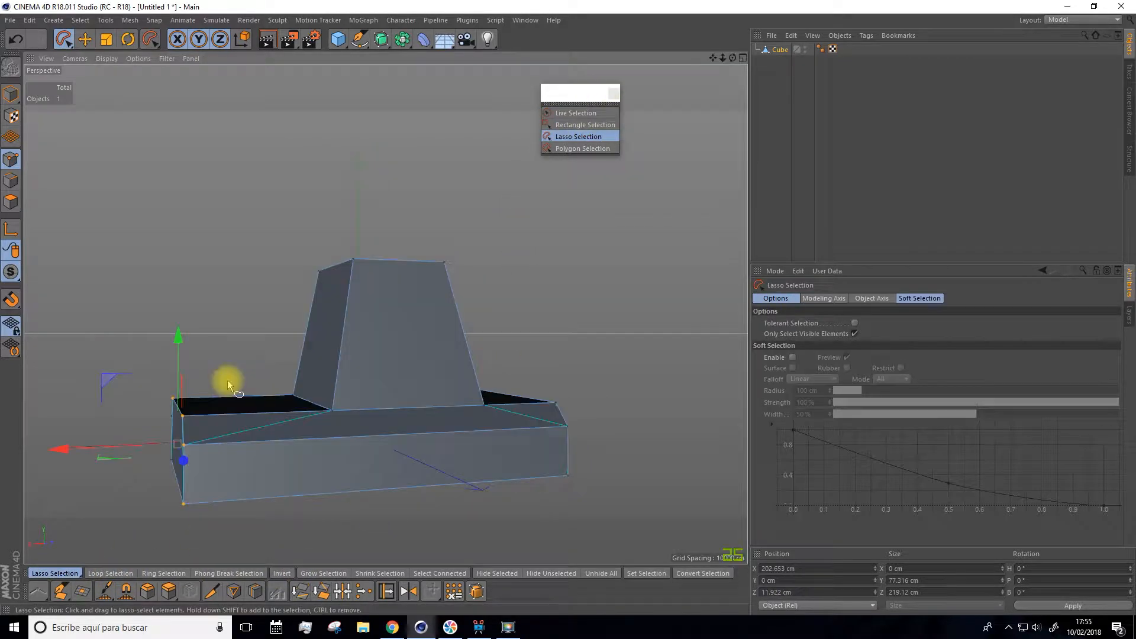
{"action": "left_click_drag", "start_coordinate": [233, 352], "coordinate": [234, 355], "text": "alt"}
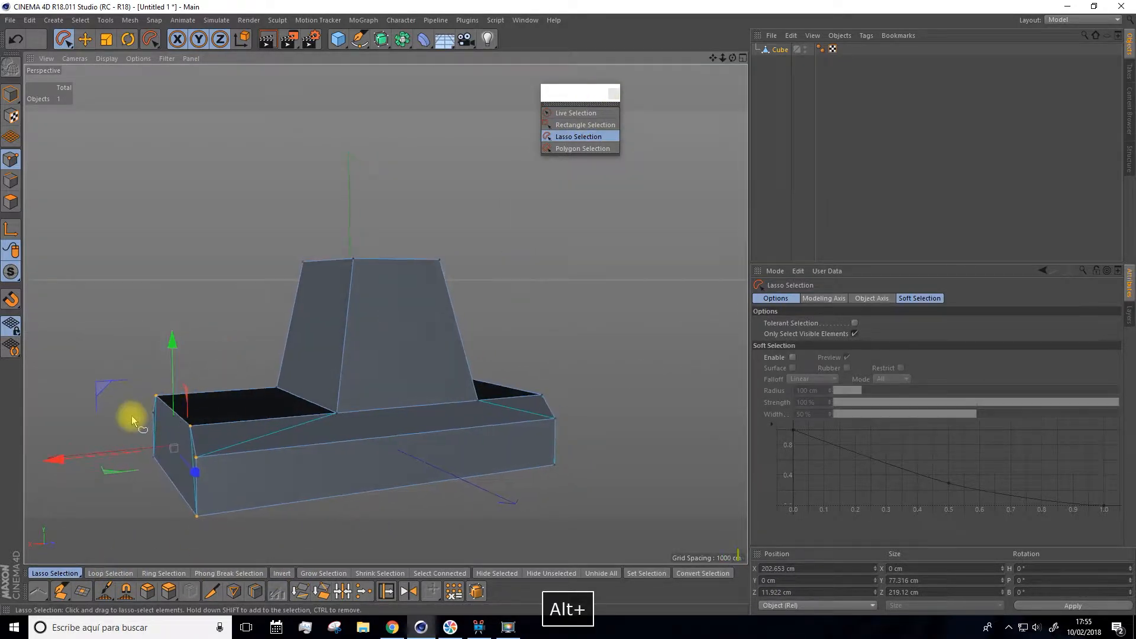
{"action": "left_click", "coordinate": [854, 334]}
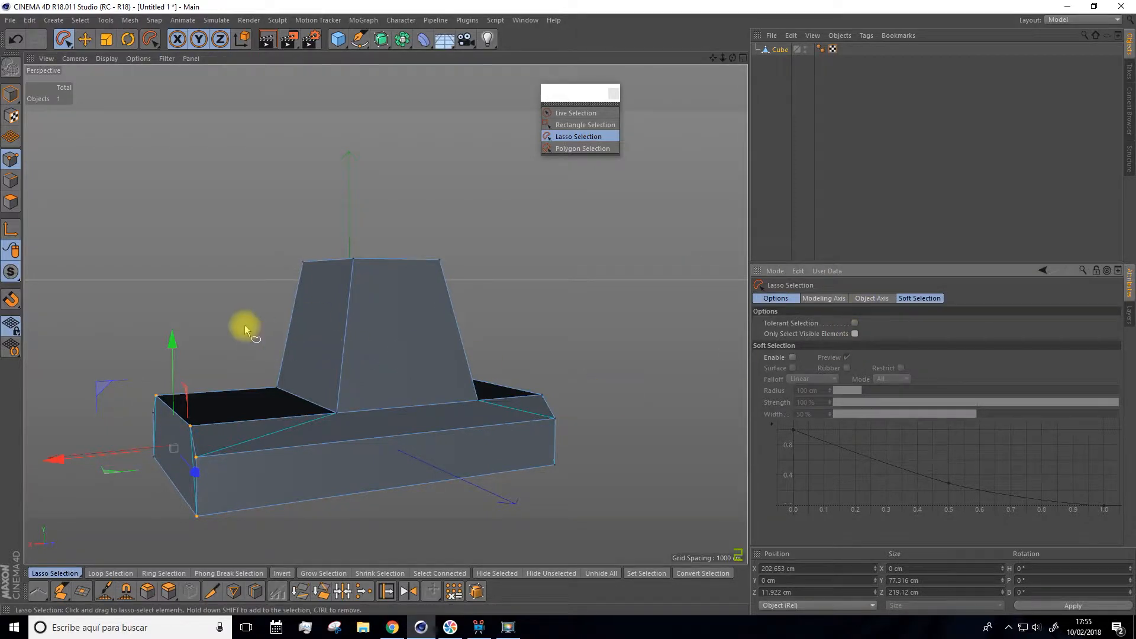
{"action": "left_click_drag", "start_coordinate": [244, 325], "coordinate": [226, 322], "text": "alt"}
{"action": "mouse_move", "coordinate": [214, 377]}
{"action": "left_mouse_down"}
{"action": "mouse_move", "coordinate": [139, 431]}
{"action": "mouse_move", "coordinate": [183, 530]}
{"action": "mouse_move", "coordinate": [215, 388]}
{"action": "mouse_move", "coordinate": [184, 419]}
{"action": "left_mouse_up"}
{"action": "left_click_drag", "start_coordinate": [261, 339], "coordinate": [237, 336], "text": "alt"}
{"action": "left_click", "coordinate": [243, 350]}
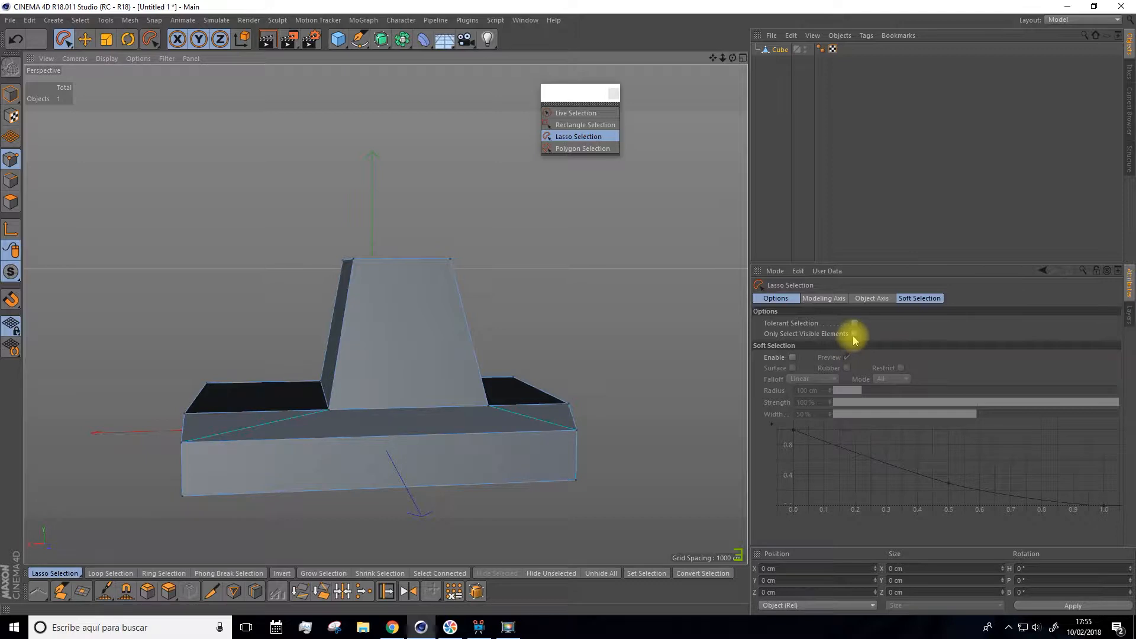
- Lasso all points at the box's positive X end, including hidden ones, and move them outward to about X 224 cm
{"action": "mouse_move", "coordinate": [231, 365]}
{"action": "left_mouse_down"}
{"action": "mouse_move", "coordinate": [168, 398]}
{"action": "mouse_move", "coordinate": [165, 498]}
{"action": "mouse_move", "coordinate": [238, 495]}
{"action": "mouse_move", "coordinate": [226, 368]}
{"action": "left_mouse_up"}
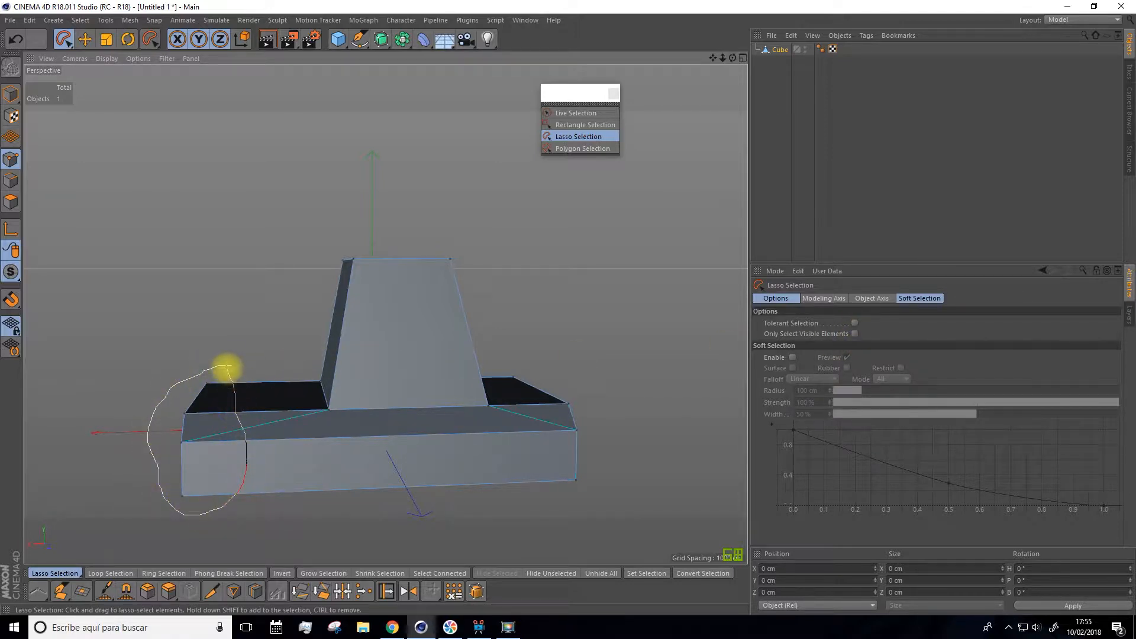
{"action": "mouse_move", "coordinate": [214, 364]}
{"action": "left_mouse_down"}
{"action": "mouse_move", "coordinate": [291, 324]}
{"action": "mouse_move", "coordinate": [237, 325]}
{"action": "left_mouse_up"}
{"action": "left_click_drag", "start_coordinate": [61, 441], "coordinate": [44, 445]}
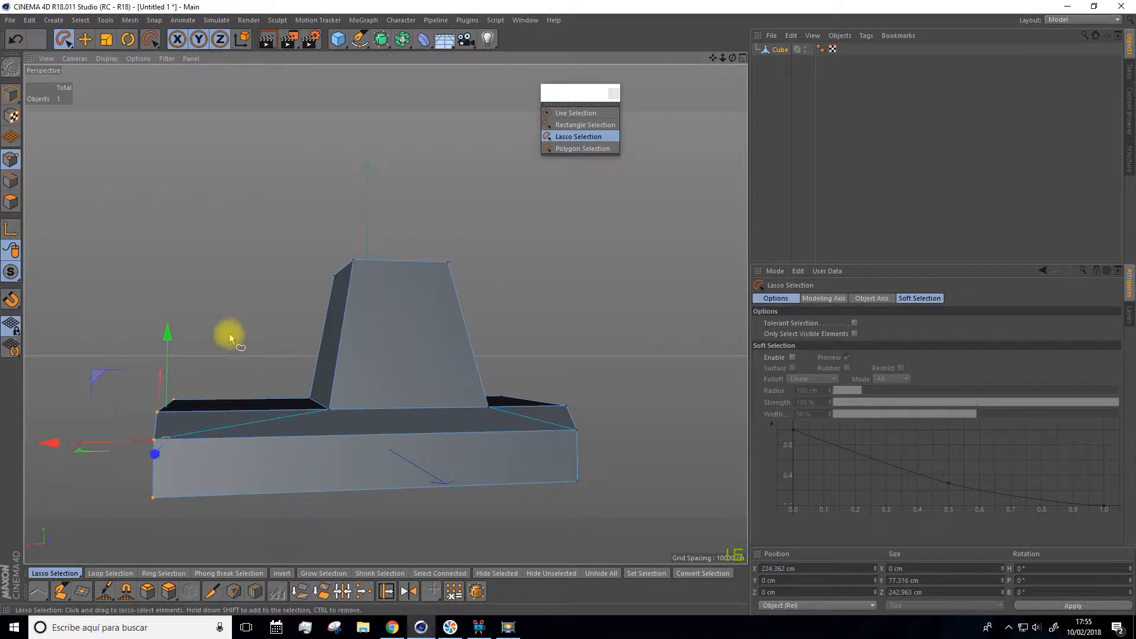
{"action": "left_click_drag", "start_coordinate": [228, 332], "coordinate": [41, 354], "text": "alt"}
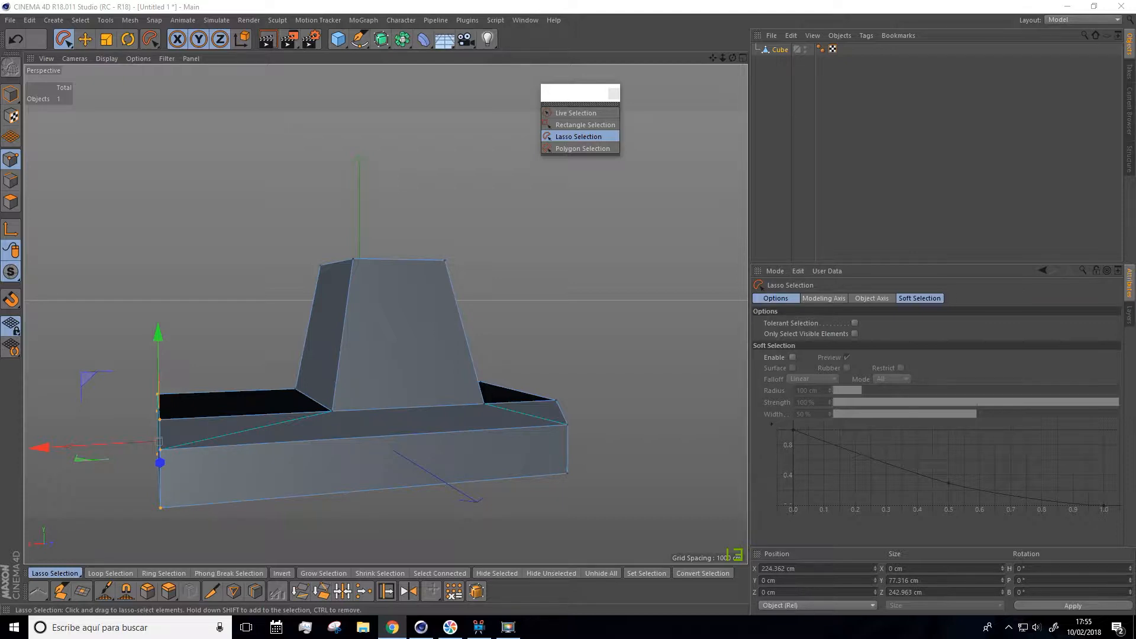
{"action": "mouse_move", "coordinate": [297, 140]}
{"action": "left_mouse_down", "text": "alt"}
{"action": "mouse_move", "coordinate": [355, 200]}
{"action": "mouse_move", "coordinate": [36, 65]}
{"action": "left_mouse_up", "text": "alt"}
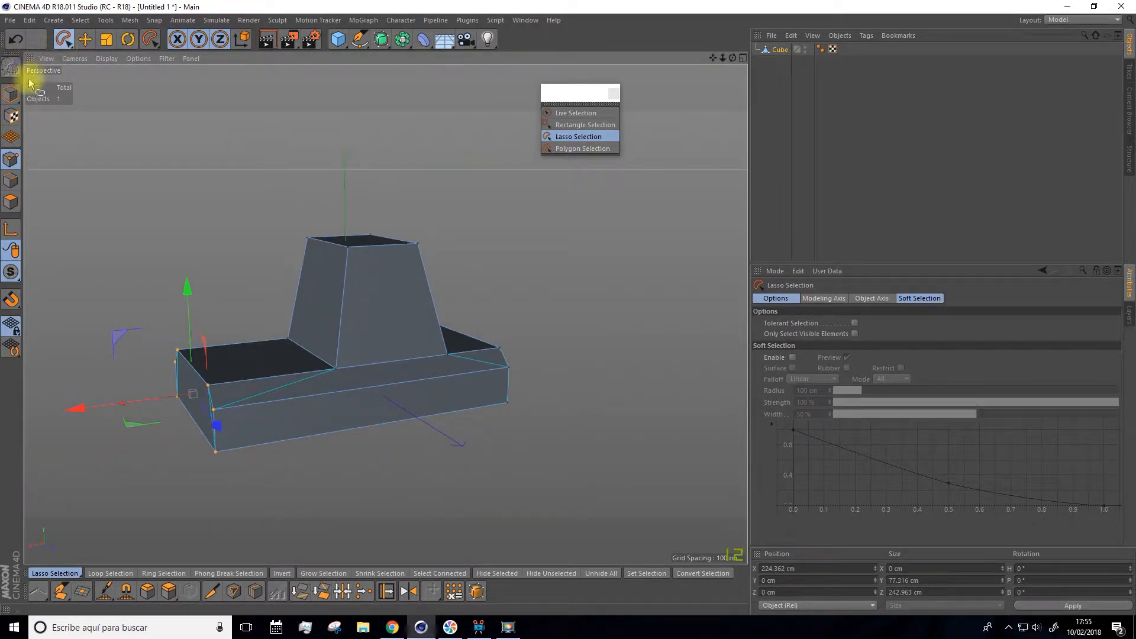
- In polygon mode, add the tower's two long side faces to the selected roof face with Live Selection
{"action": "left_click", "coordinate": [11, 202]}
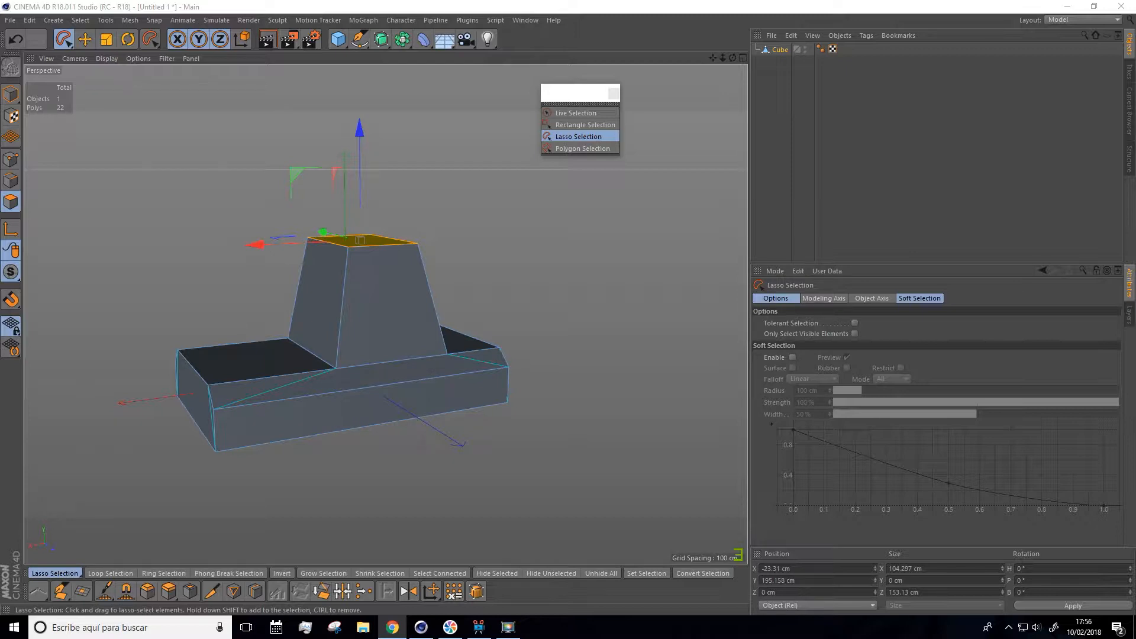
{"action": "left_click_drag", "start_coordinate": [278, 253], "coordinate": [226, 280], "text": "alt"}
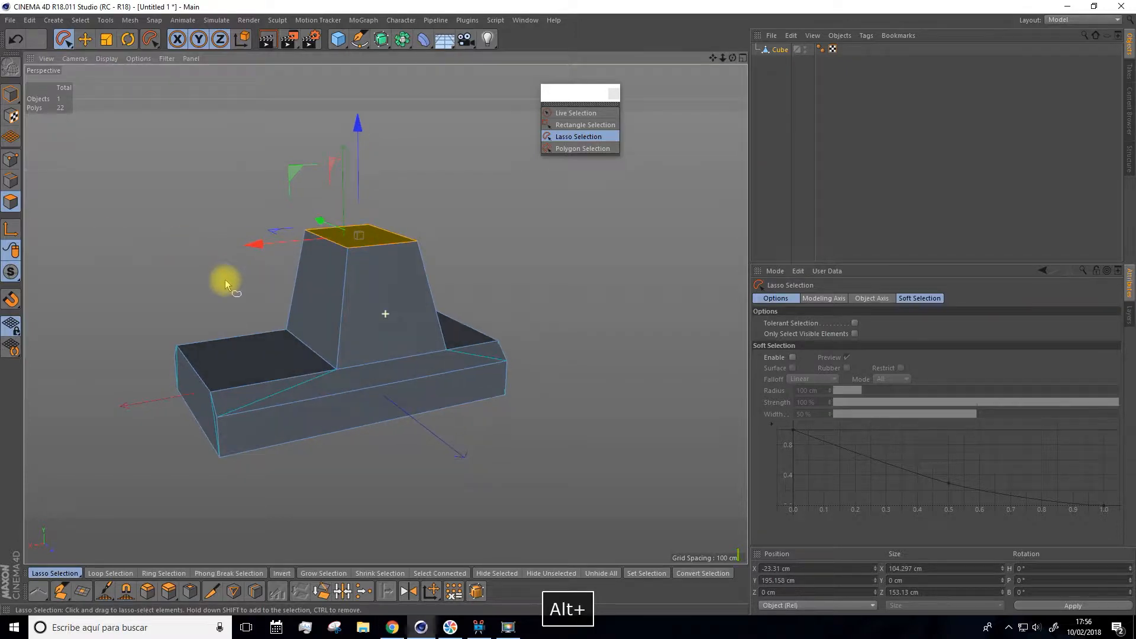
{"action": "left_click_drag", "start_coordinate": [63, 39], "coordinate": [88, 57]}
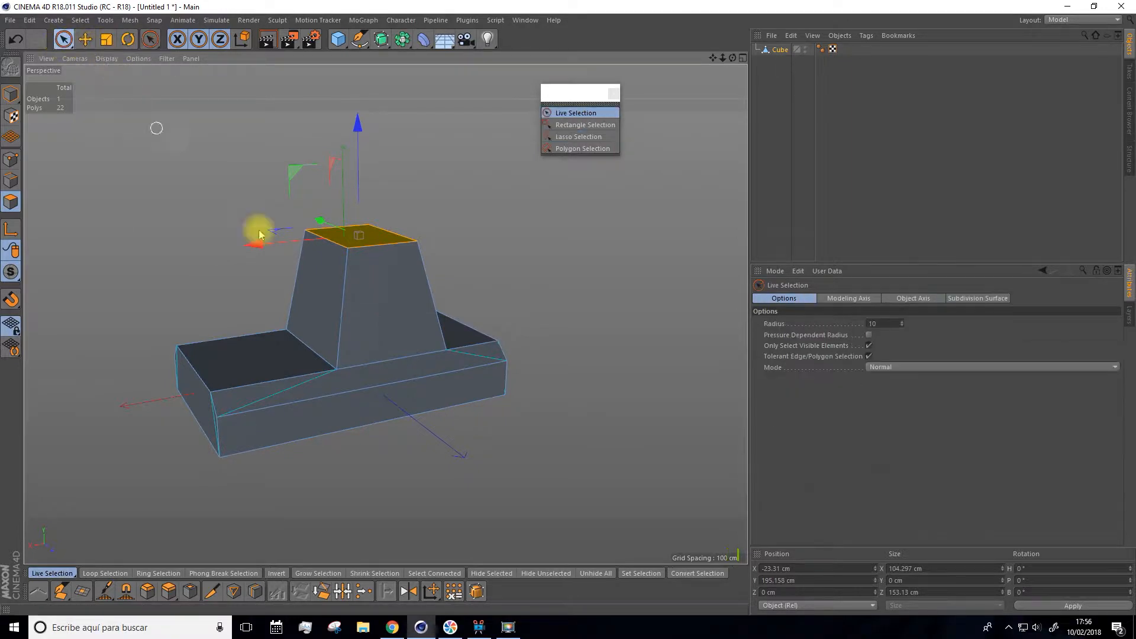
{"action": "left_click_drag", "start_coordinate": [375, 300], "coordinate": [341, 360], "text": "alt"}
{"action": "left_click", "coordinate": [352, 385], "text": "shift"}
{"action": "left_click_drag", "start_coordinate": [461, 249], "coordinate": [178, 367], "text": "alt"}
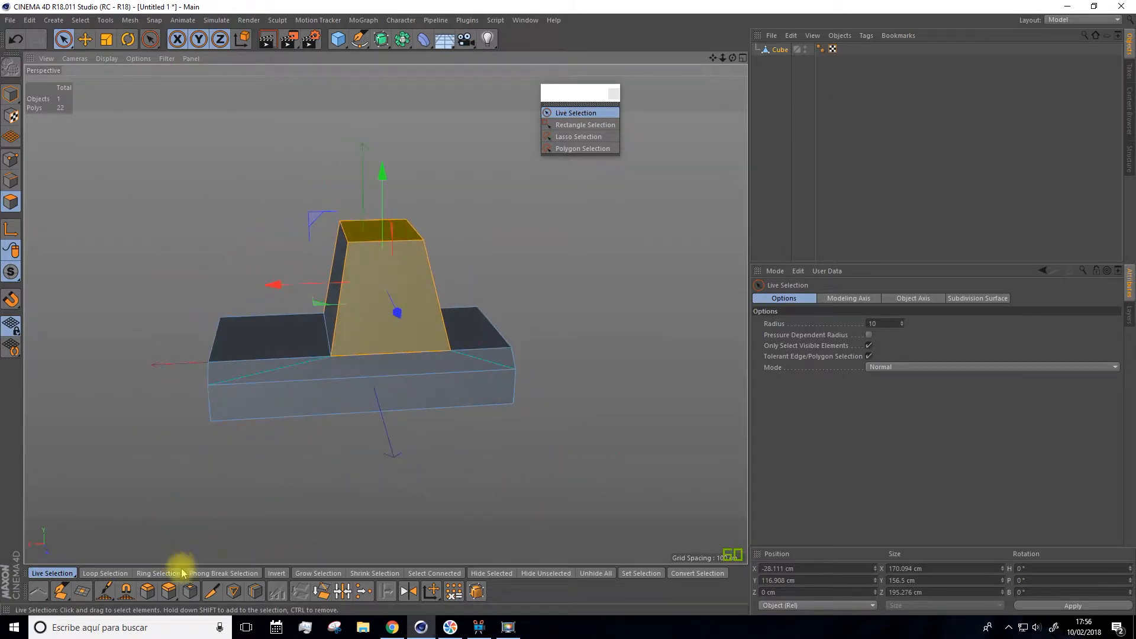
- Divide the tower's roof and both side faces with one loop cut restricted to the selection at about 52%, and clear the selection
{"action": "left_click", "coordinate": [254, 591]}
{"action": "left_click_drag", "start_coordinate": [444, 245], "coordinate": [410, 249], "text": "alt"}
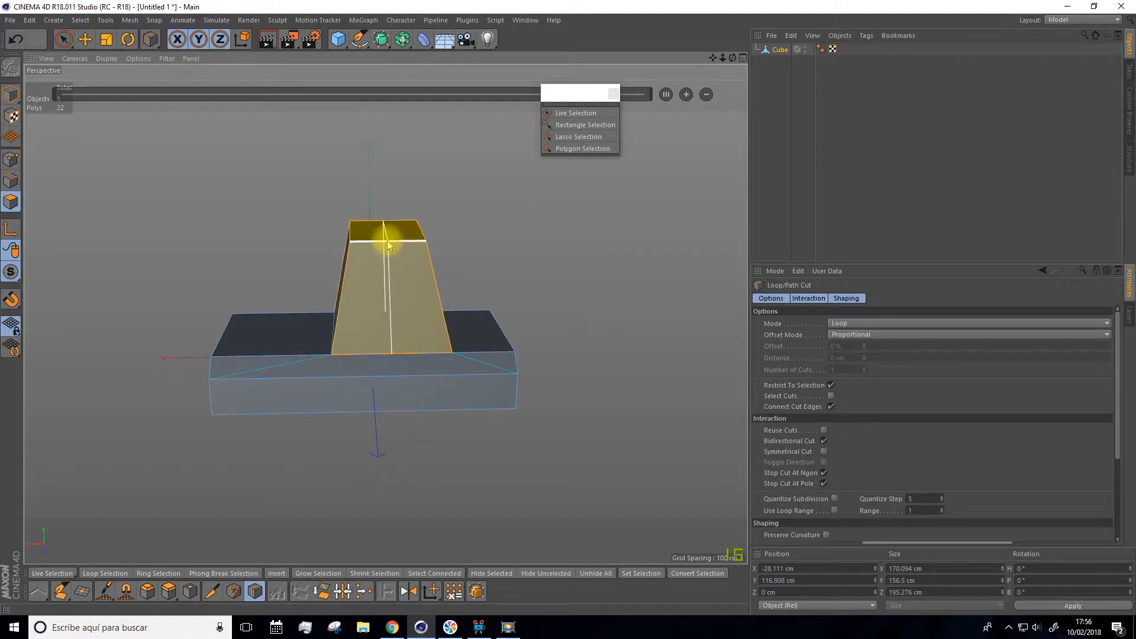
{"action": "left_click", "coordinate": [388, 245]}
{"action": "left_click_drag", "start_coordinate": [495, 309], "coordinate": [550, 306], "text": "alt"}
{"action": "left_click", "coordinate": [64, 41]}
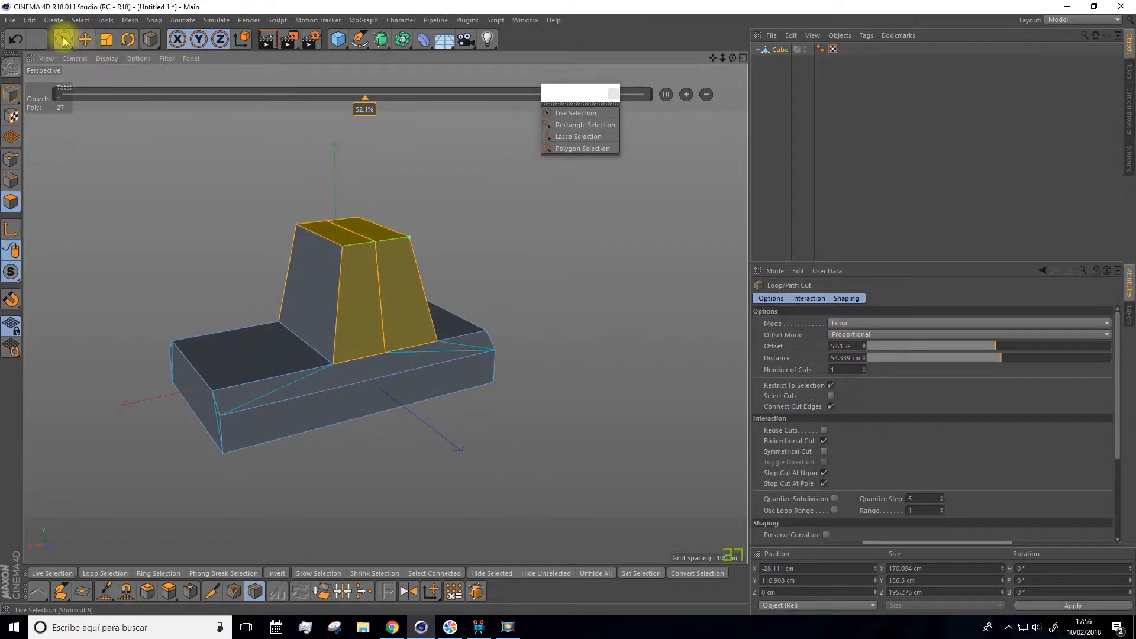
{"action": "left_click", "coordinate": [145, 195]}
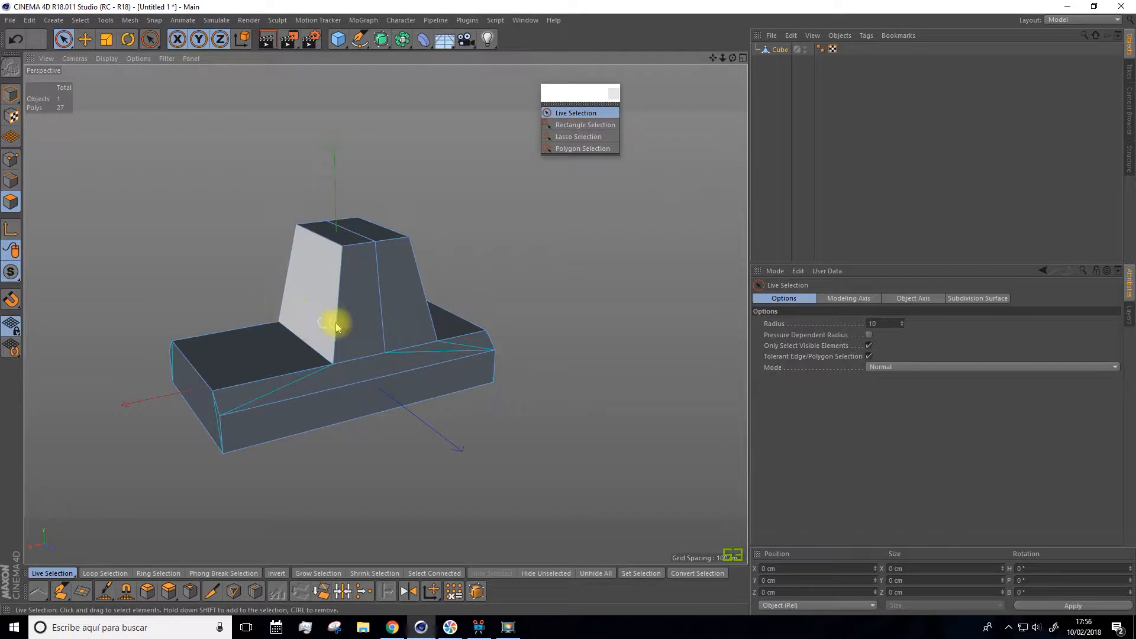
- Select all faces around the tower with Live Selection: both end faces and the divided faces on each side, without the roof
{"action": "left_click_drag", "start_coordinate": [147, 274], "coordinate": [223, 330], "text": "alt"}
{"action": "left_click", "coordinate": [297, 296]}
{"action": "left_click", "coordinate": [360, 319], "text": "shift"}
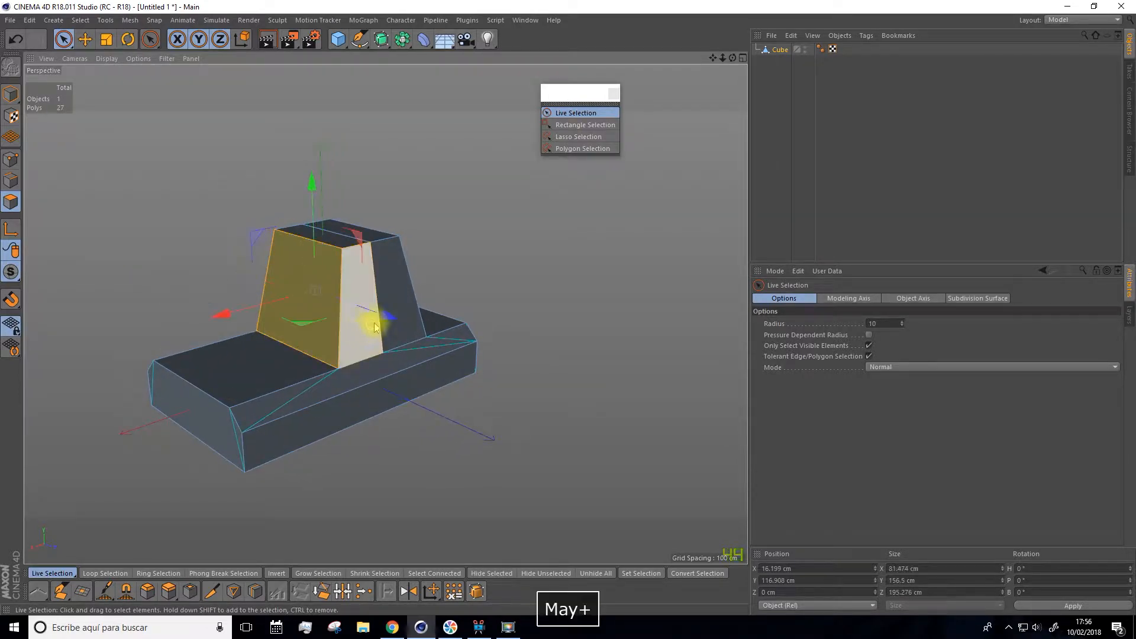
{"action": "left_click", "coordinate": [398, 301], "text": "shift"}
{"action": "left_click_drag", "start_coordinate": [502, 299], "coordinate": [213, 278], "text": "alt"}
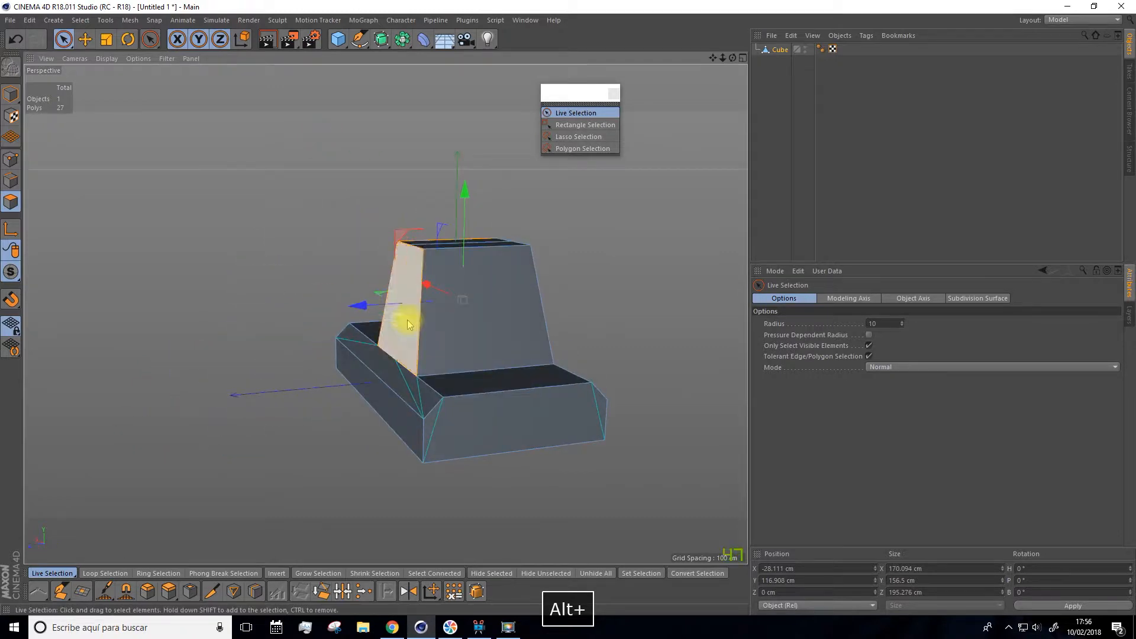
{"action": "left_click_drag", "start_coordinate": [629, 322], "coordinate": [432, 359], "text": "alt"}
{"action": "left_click_drag", "start_coordinate": [574, 291], "coordinate": [294, 314], "text": "alt"}
{"action": "scroll", "coordinate": [265, 276], "scroll_direction": "up", "scroll_amount": 3}
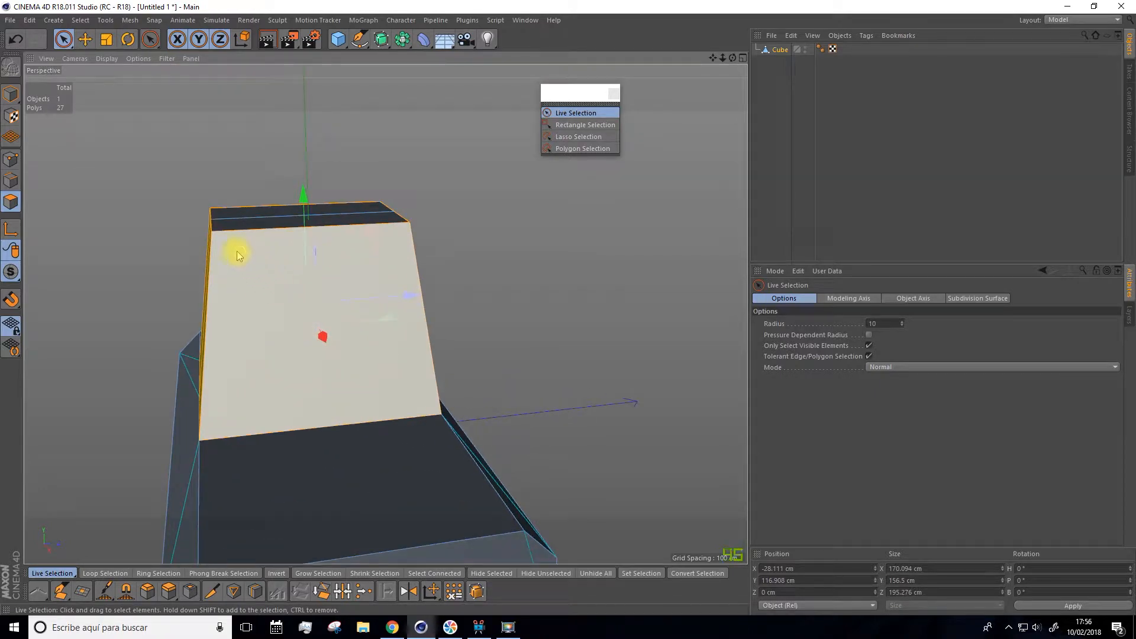
- Try an Extrude Inner of about 17.2 cm on the tower's surrounding faces with Preserve Groups on, and undo it
{"action": "left_click", "coordinate": [190, 591]}
{"action": "left_click_drag", "start_coordinate": [277, 325], "coordinate": [313, 326]}
{"action": "left_click_drag", "start_coordinate": [460, 278], "coordinate": [555, 265], "text": "alt"}
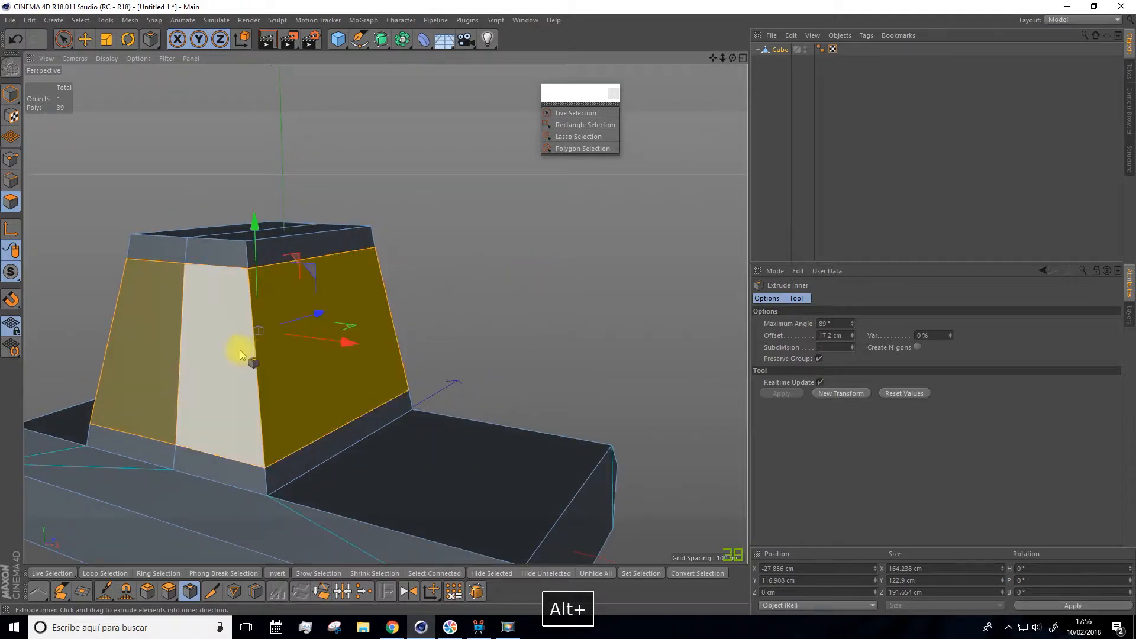
{"action": "left_click_drag", "start_coordinate": [457, 304], "coordinate": [324, 246], "text": "alt"}
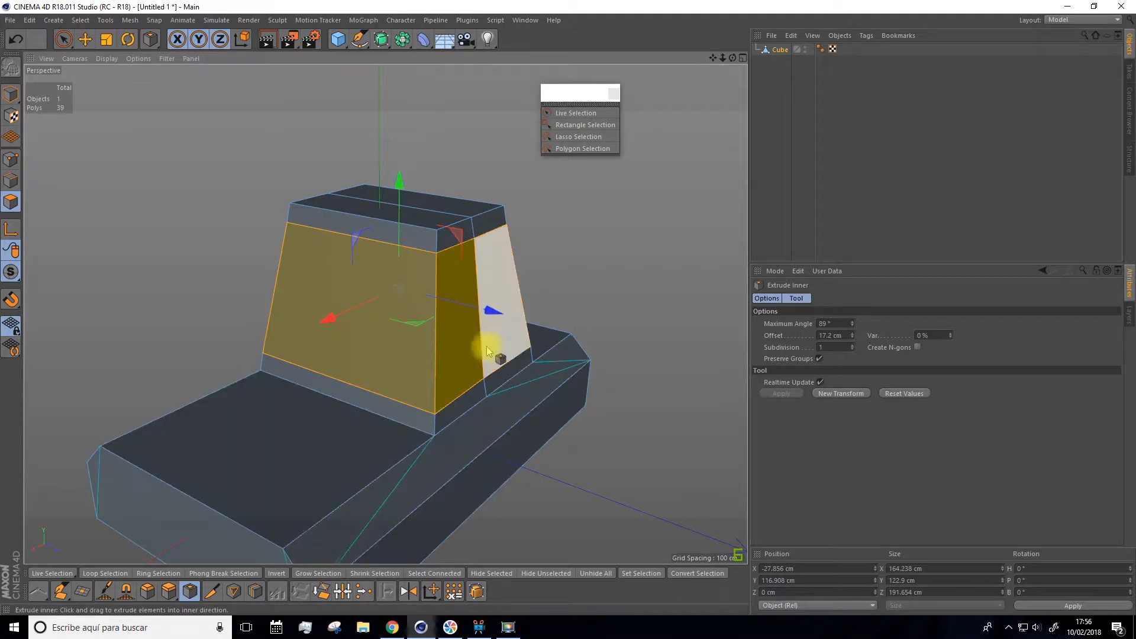
{"action": "key", "text": "ctrl+z"}
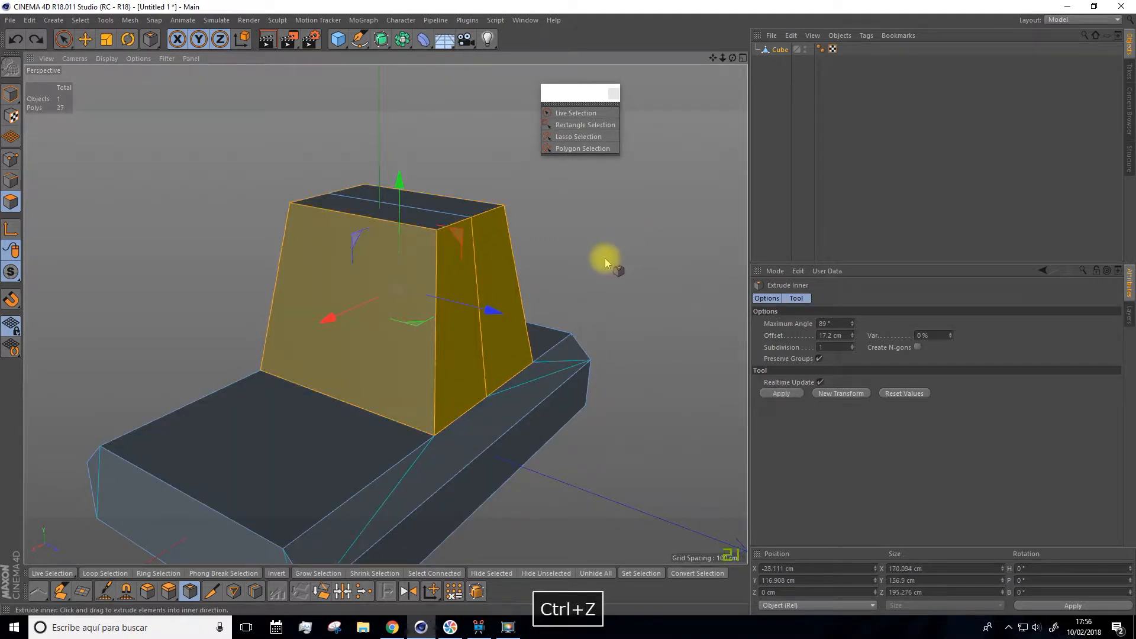
- Inset each of the tower's selected surrounding faces individually by about 10.4 cm using Extrude Inner with Preserve Groups off
{"action": "left_click", "coordinate": [820, 359]}
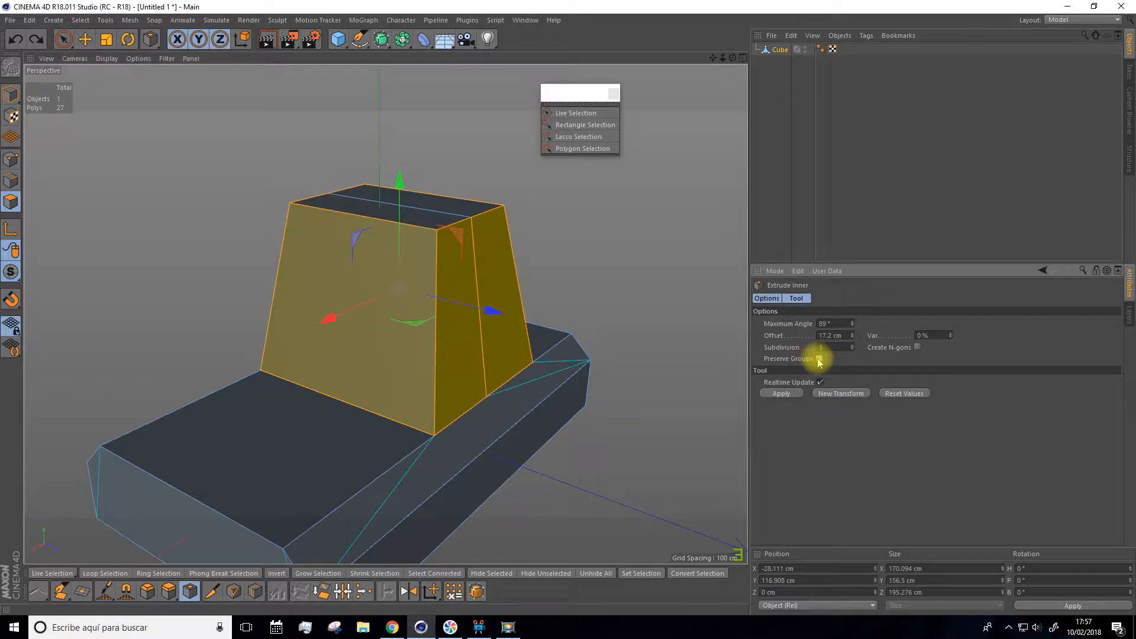
{"action": "left_click_drag", "start_coordinate": [388, 328], "coordinate": [420, 326]}
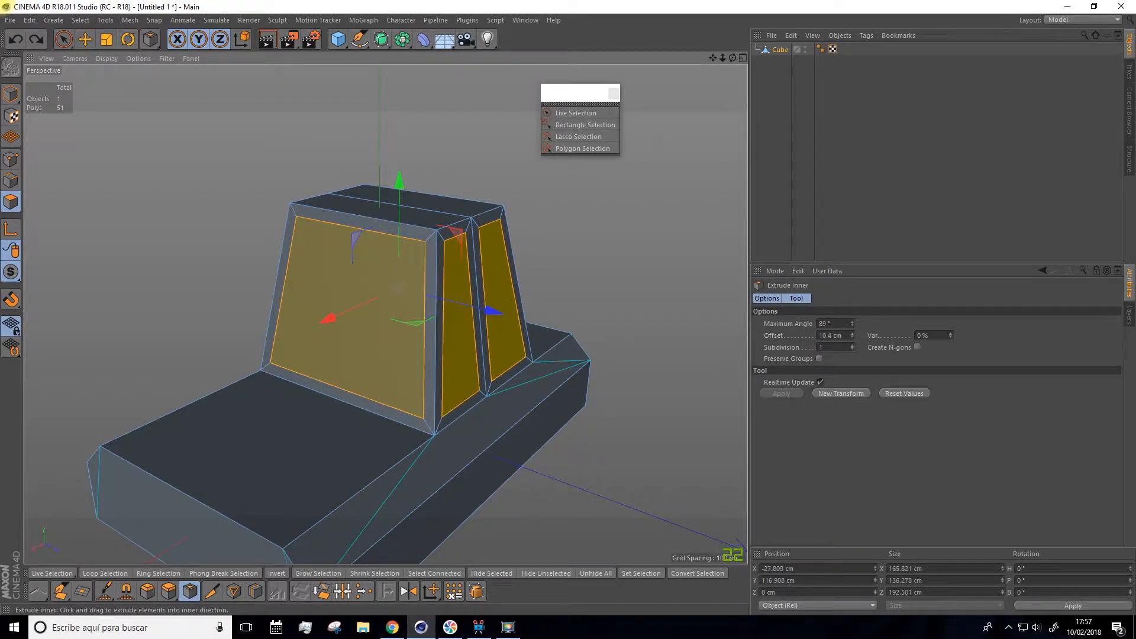
{"action": "left_click_drag", "start_coordinate": [393, 325], "coordinate": [474, 403], "text": "alt"}
{"action": "scroll", "coordinate": [383, 300], "scroll_direction": "up", "scroll_amount": 5}
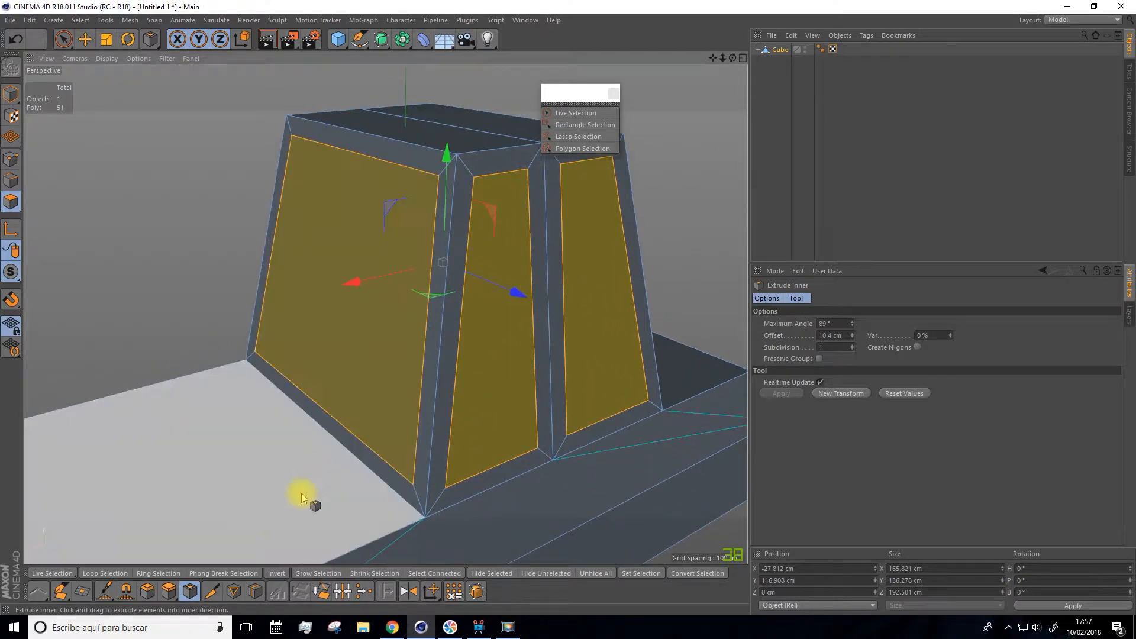
- Extrude the inset window faces about -5.8 cm into the cabin, and clear the selection
{"action": "left_click", "coordinate": [169, 591]}
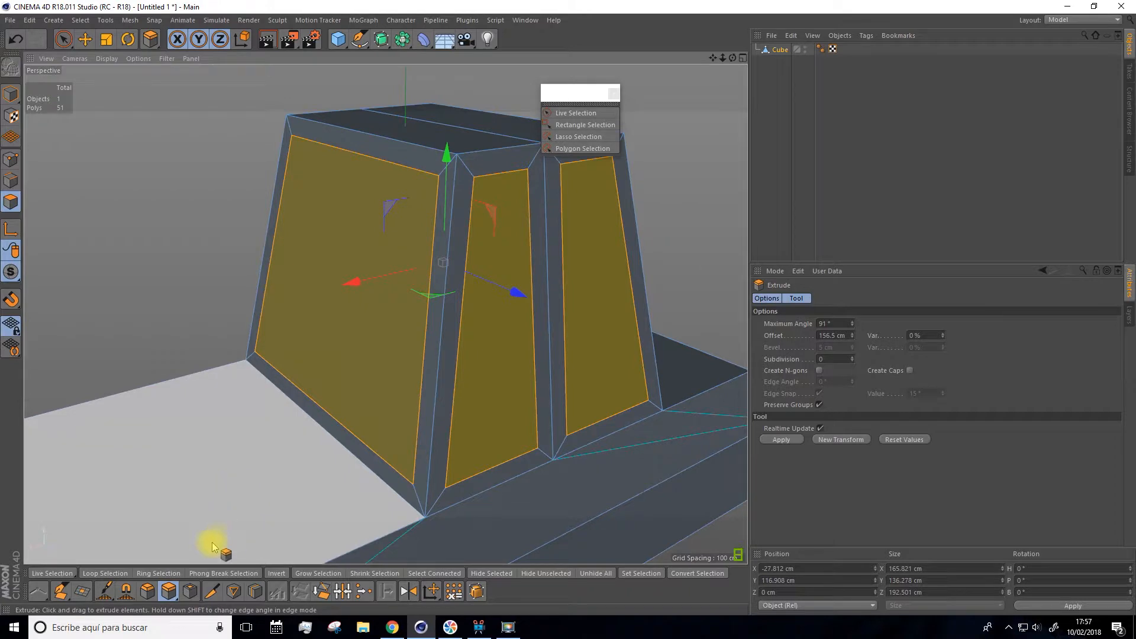
{"action": "left_click_drag", "start_coordinate": [355, 367], "coordinate": [336, 368]}
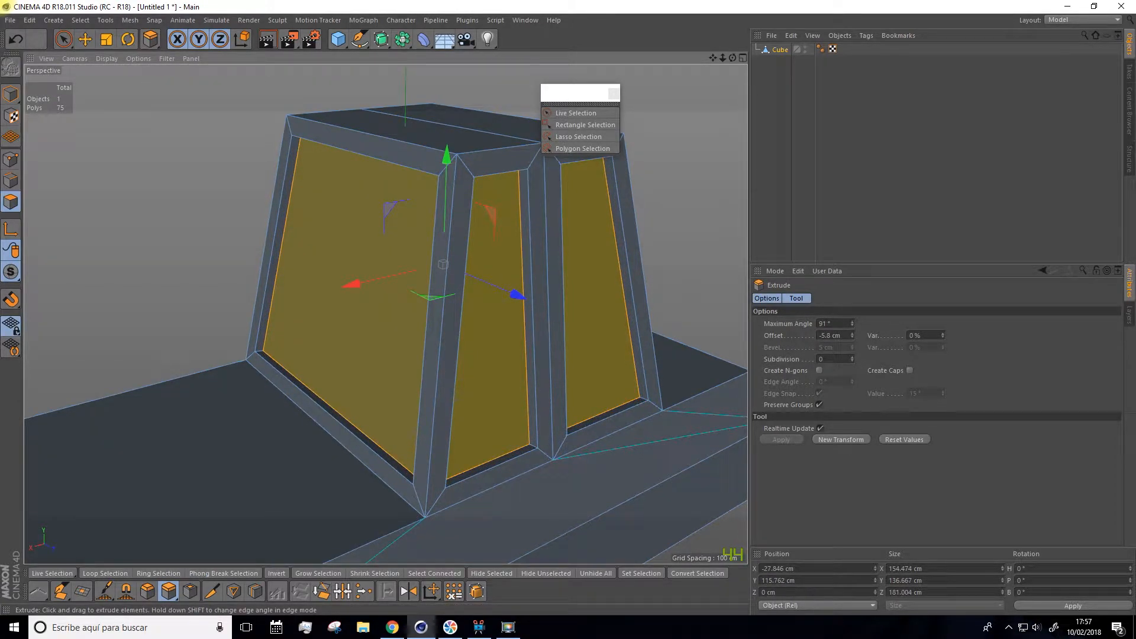
{"action": "scroll", "coordinate": [386, 337], "scroll_direction": "down", "scroll_amount": 6}
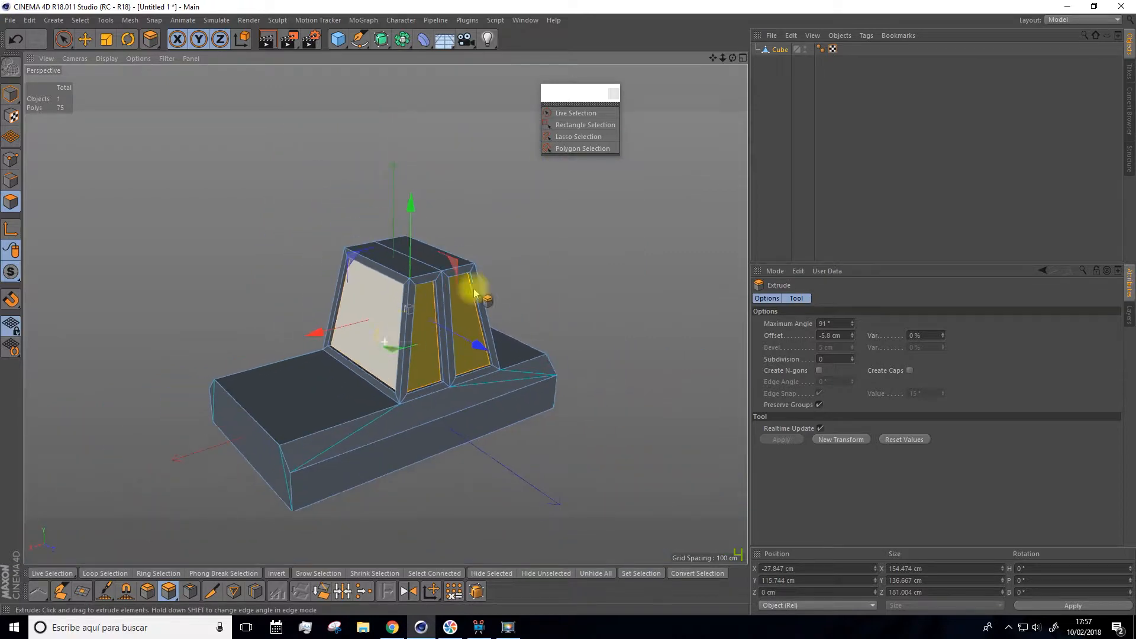
{"action": "left_click", "coordinate": [577, 314]}
{"action": "mouse_move", "coordinate": [577, 314]}
{"action": "left_mouse_down", "text": "alt"}
{"action": "mouse_move", "coordinate": [542, 274]}
{"action": "mouse_move", "coordinate": [581, 297]}
{"action": "left_mouse_up", "text": "alt"}
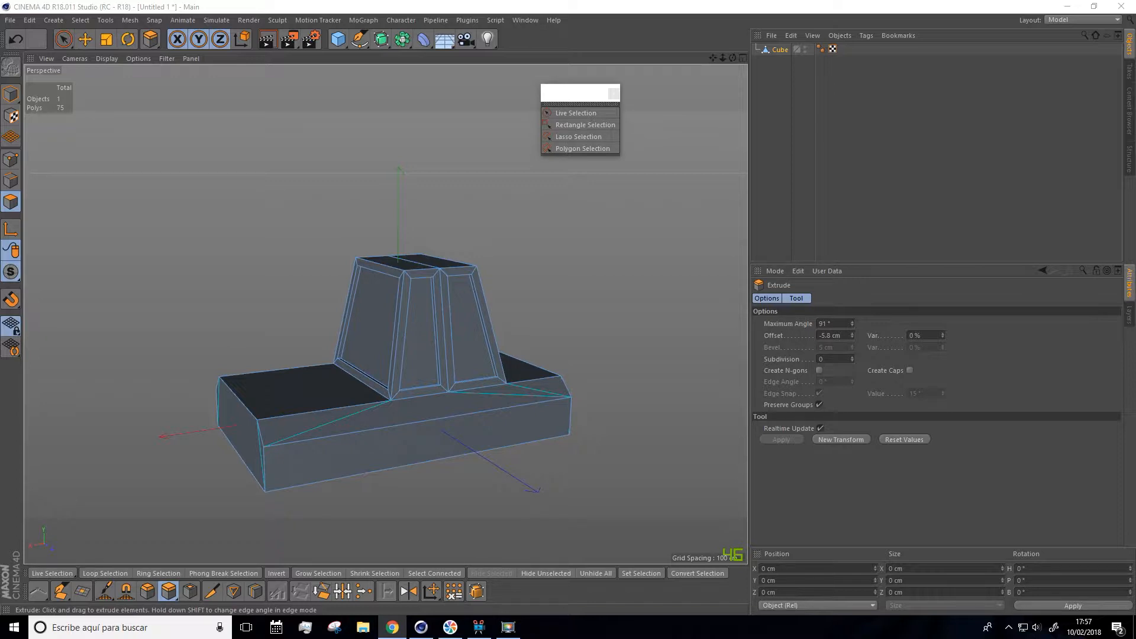
- Rename the body object as CAR
{"action": "left_click_drag", "start_coordinate": [722, 58], "coordinate": [697, 15]}
{"action": "left_click_drag", "start_coordinate": [626, 256], "coordinate": [633, 257], "text": "alt"}
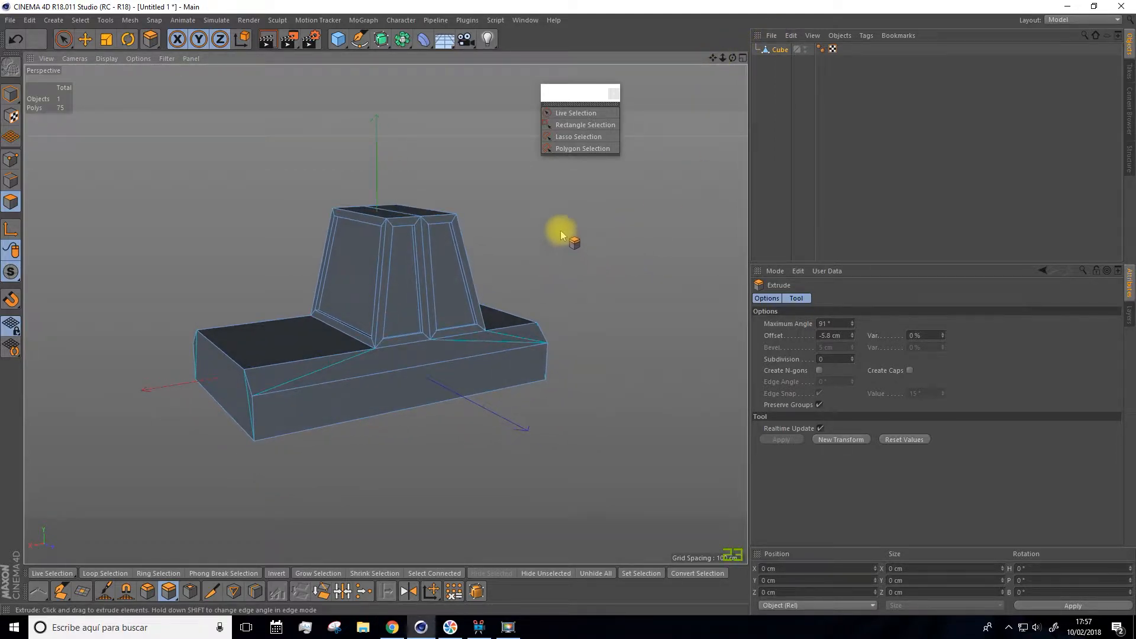
{"action": "left_click", "coordinate": [782, 49]}
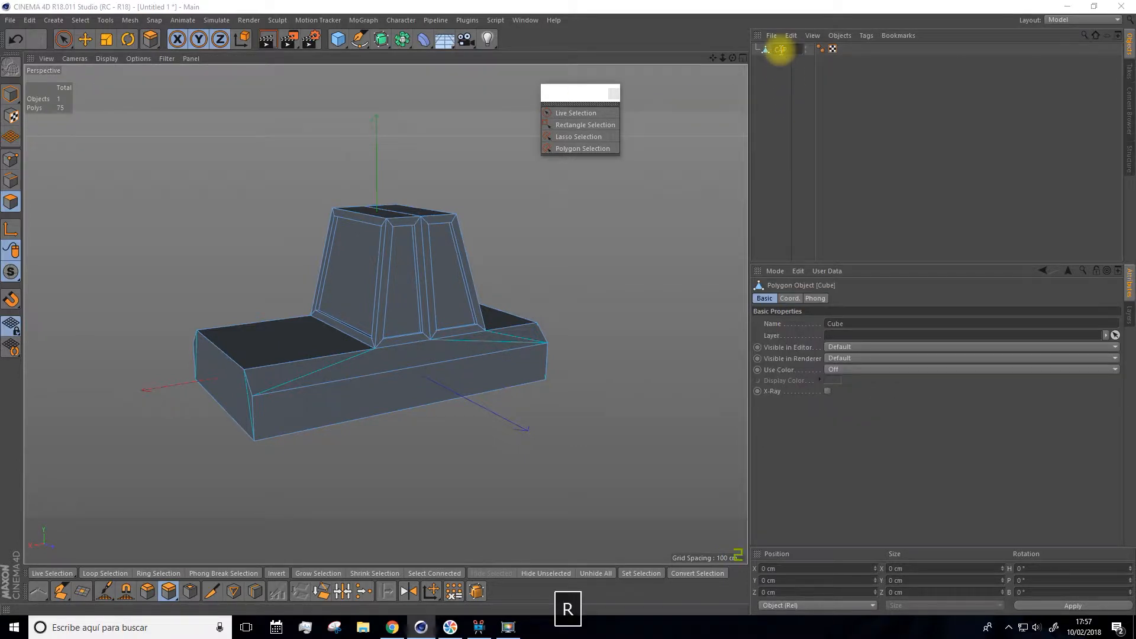
{"action": "left_click", "coordinate": [796, 103]}
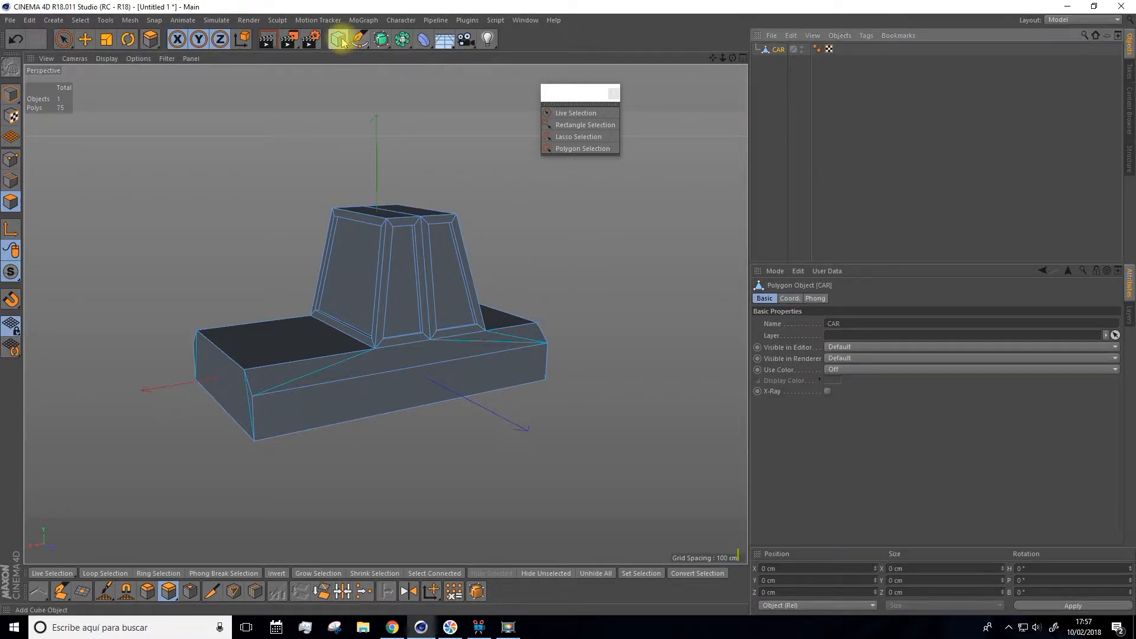
- Add a Tube primitive and rotate it upright about its X axis like a wheel facing the car's side
{"action": "left_click", "coordinate": [339, 39]}
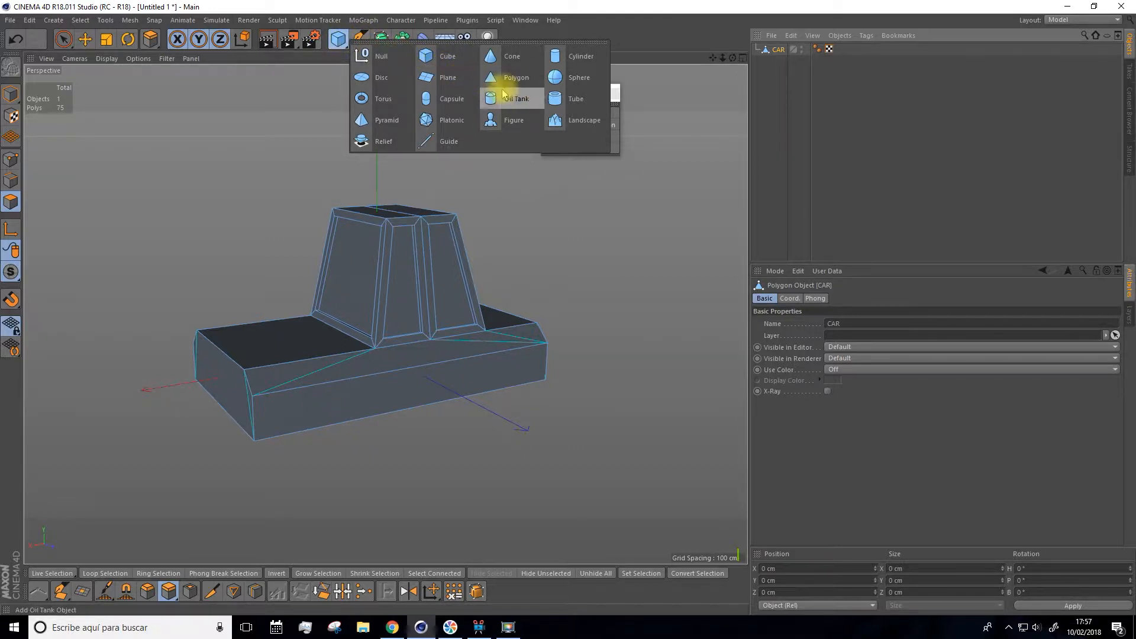
{"action": "left_click", "coordinate": [580, 99]}
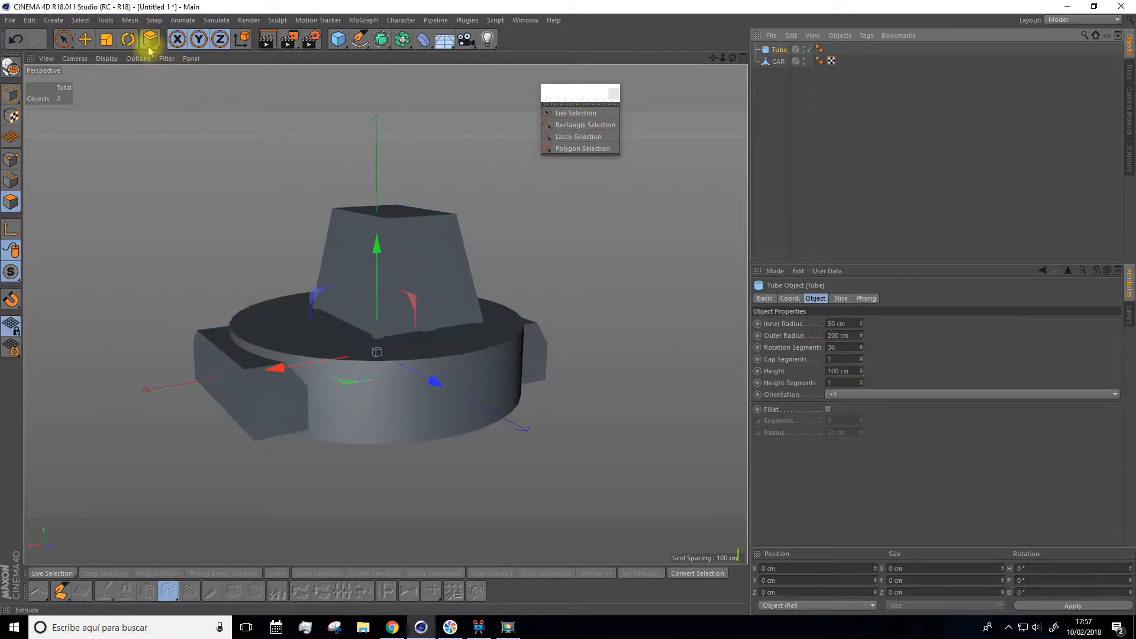
{"action": "key", "text": "r"}
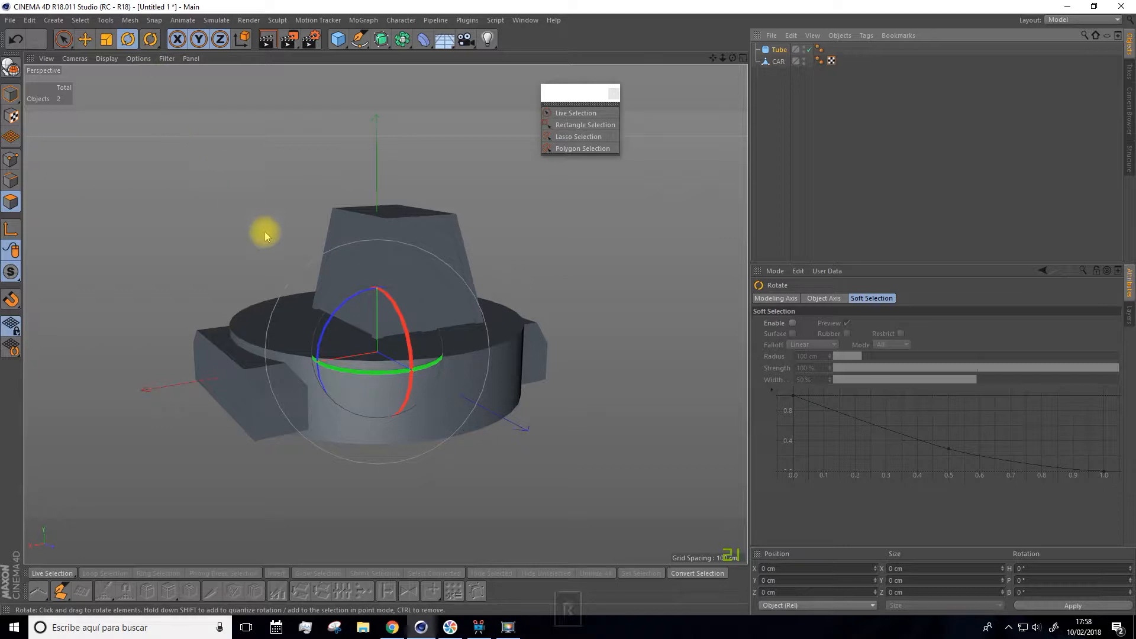
{"action": "left_click_drag", "start_coordinate": [389, 312], "coordinate": [402, 399]}
- Scale the tube uniformly down to an outer radius of about 82.2 cm, and display the scene with Gouraud Shading (Lines)
{"action": "left_click", "coordinate": [107, 39]}
{"action": "left_click_drag", "start_coordinate": [186, 130], "coordinate": [36, 310]}
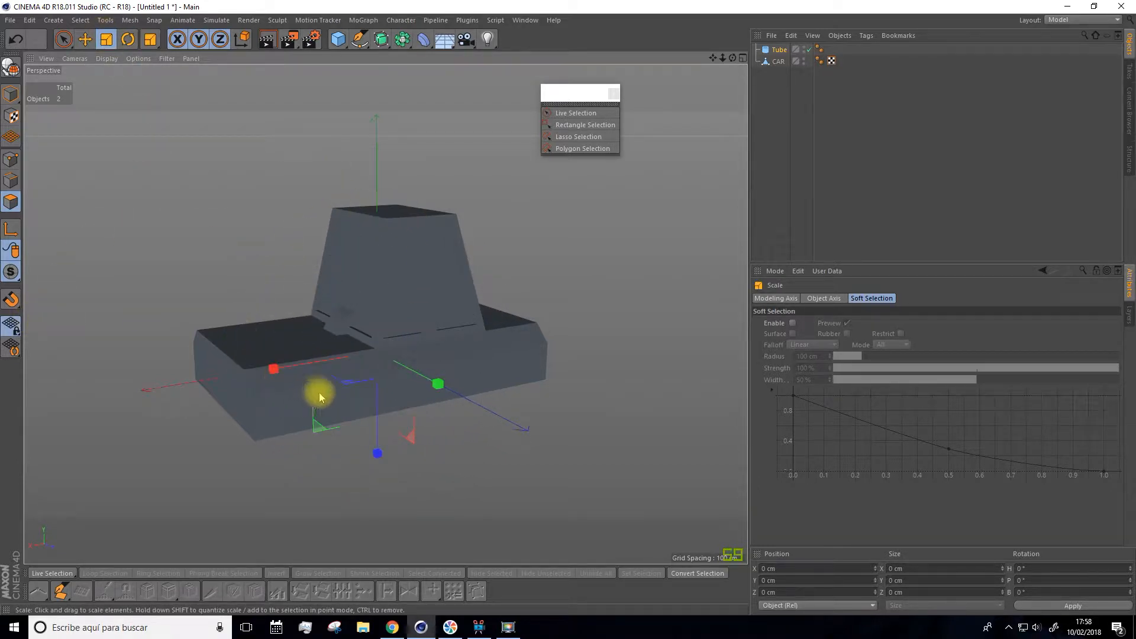
{"action": "left_click", "coordinate": [99, 60]}
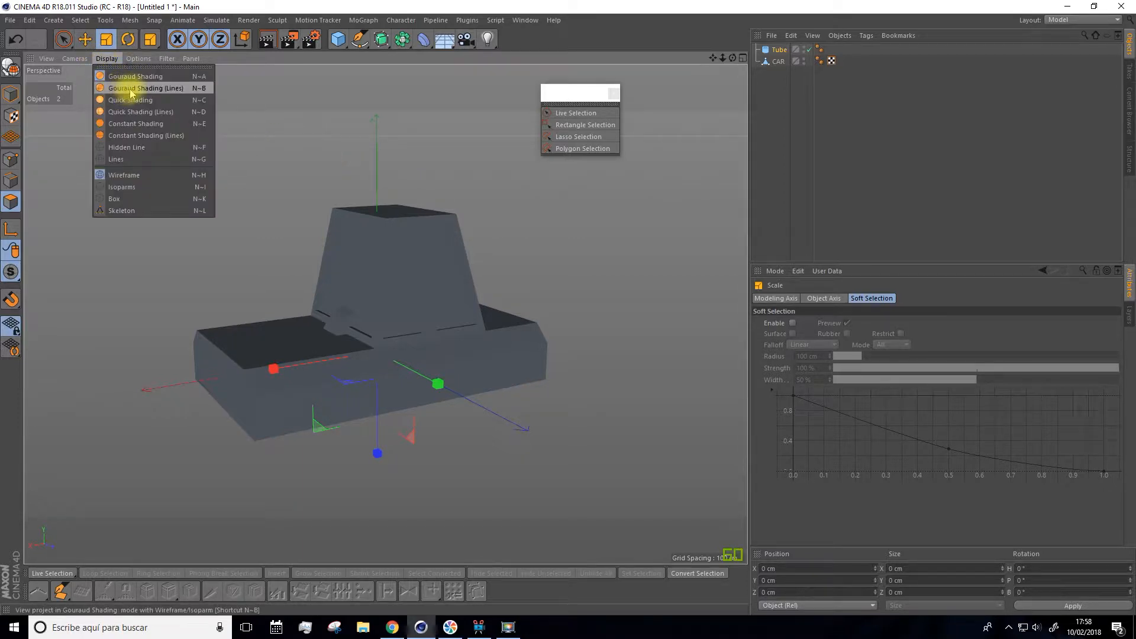
{"action": "left_click", "coordinate": [130, 89]}
- Move the tube out to the car's side beside the longer hood, and set its rotation segments to 18
{"action": "left_click", "coordinate": [85, 39]}
{"action": "left_click_drag", "start_coordinate": [437, 386], "coordinate": [376, 387]}
{"action": "scroll", "coordinate": [352, 409], "scroll_direction": "up", "scroll_amount": 3}
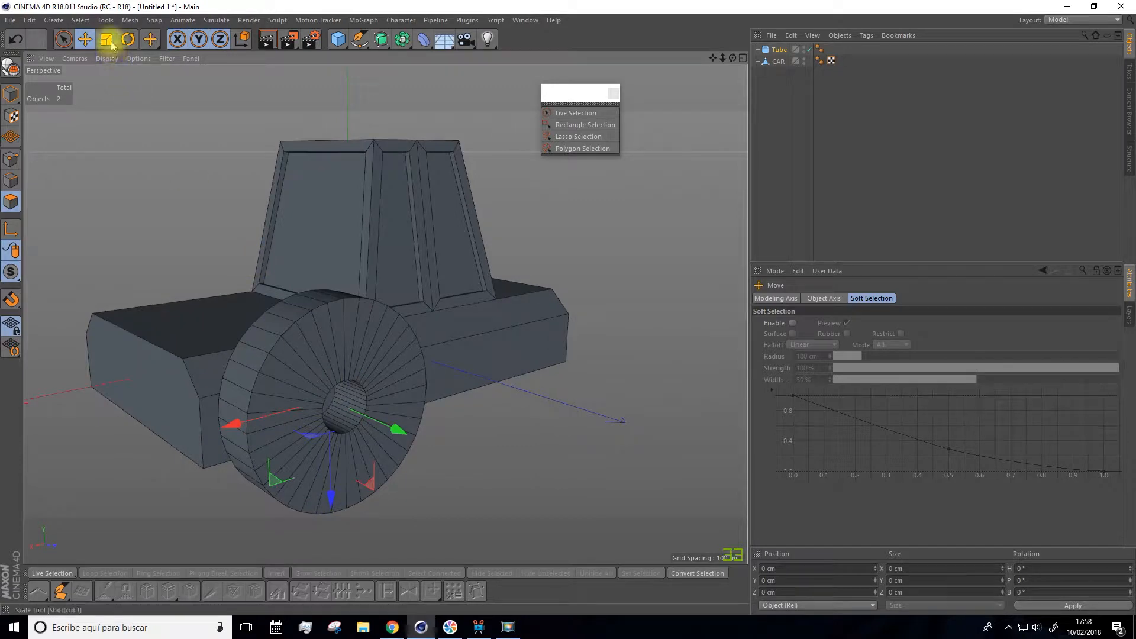
{"action": "left_click", "coordinate": [779, 50]}
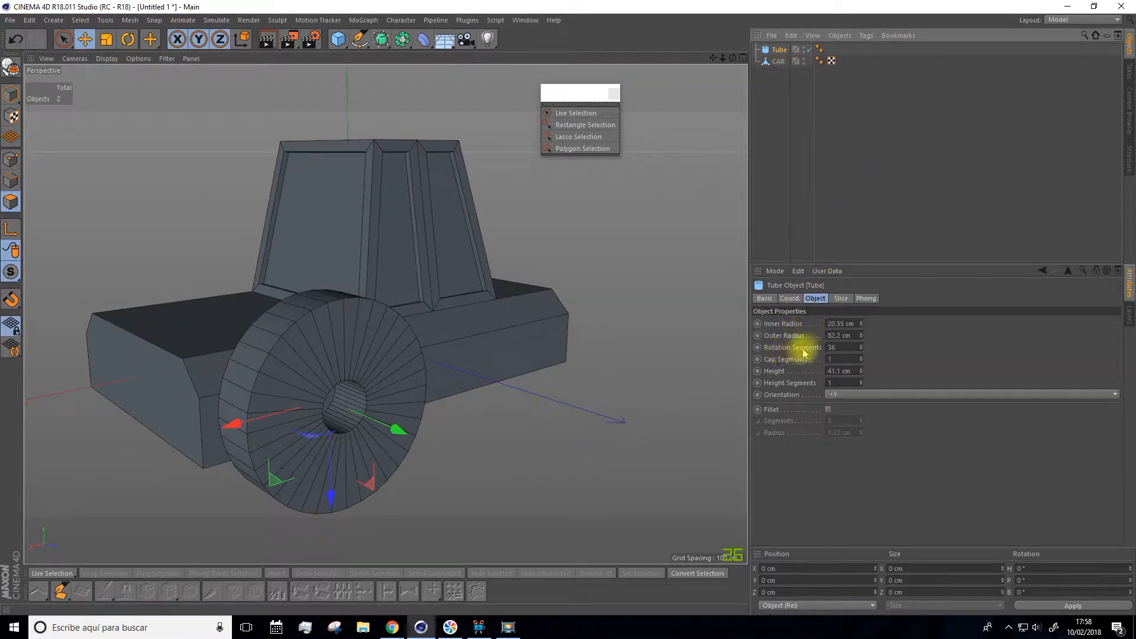
{"action": "left_click", "coordinate": [841, 348]}
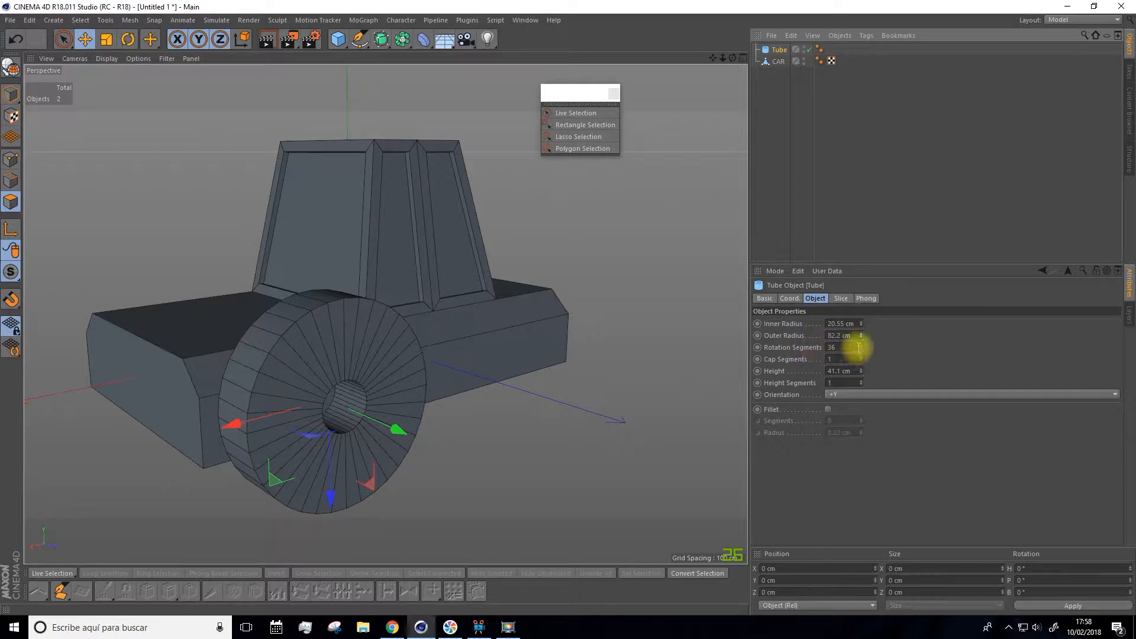
{"action": "mouse_move", "coordinate": [861, 348]}
{"action": "left_mouse_down"}
{"action": "mouse_move", "coordinate": [861, 361]}
{"action": "mouse_move", "coordinate": [862, 343]}
{"action": "left_mouse_up"}
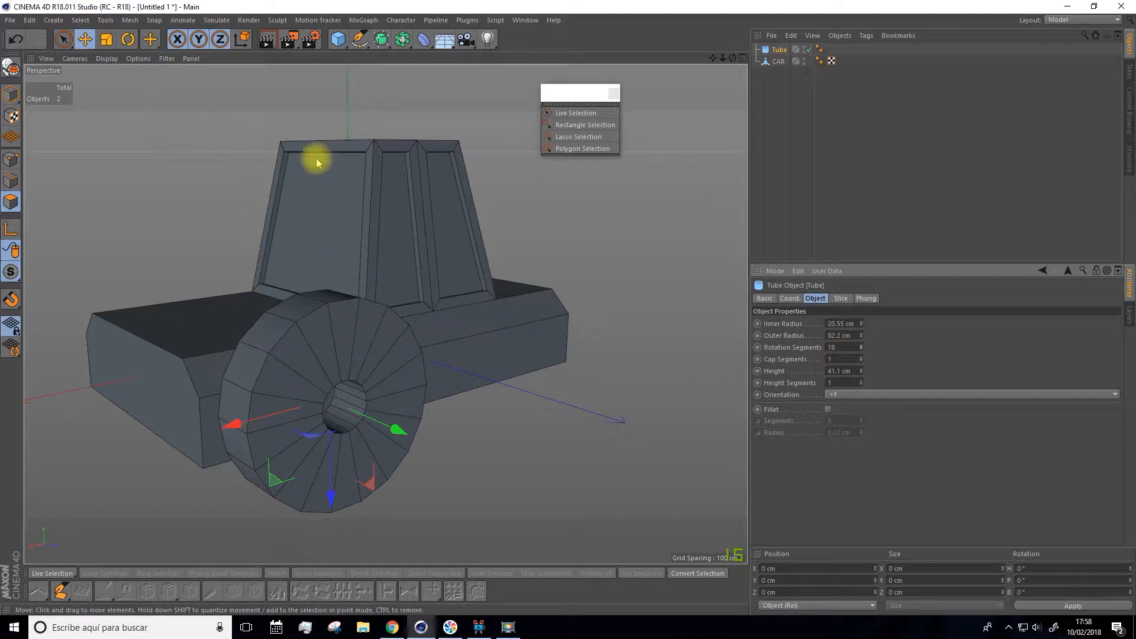
- Scale the tube uniformly down to wheel-arch size, with an outer radius of about 31.8 cm
{"action": "left_click_drag", "start_coordinate": [464, 397], "coordinate": [330, 380], "text": "alt"}
{"action": "left_click_drag", "start_coordinate": [490, 370], "coordinate": [279, 358], "text": "alt"}
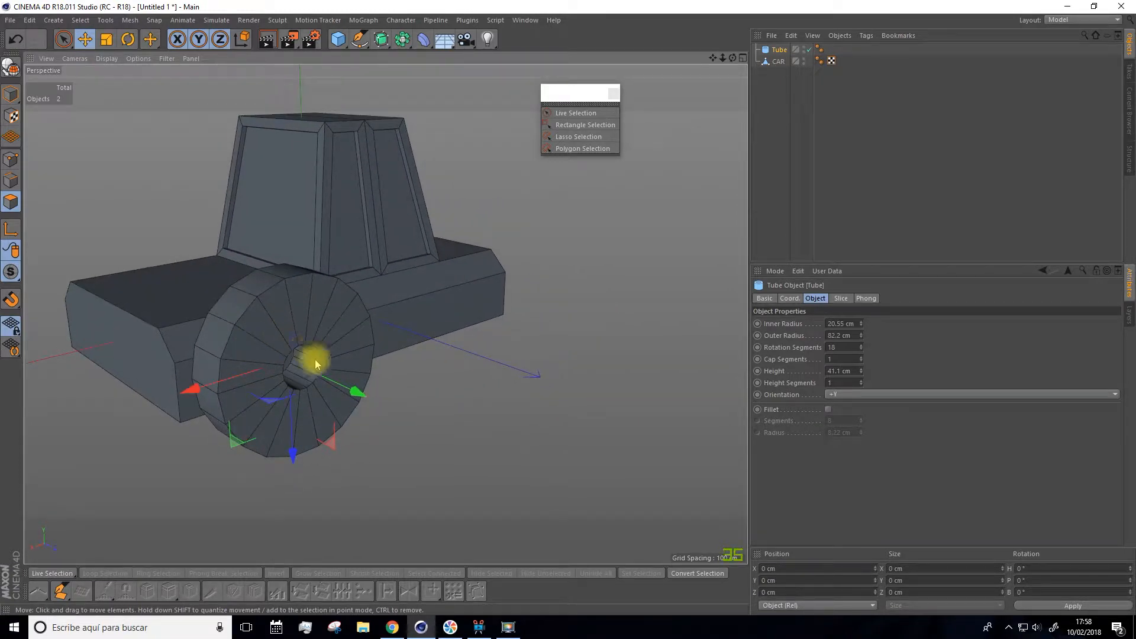
{"action": "scroll", "coordinate": [305, 410], "scroll_direction": "up", "scroll_amount": 3}
{"action": "left_click_drag", "start_coordinate": [304, 406], "coordinate": [269, 387], "text": "alt"}
{"action": "left_click", "coordinate": [104, 40]}
{"action": "left_click_drag", "start_coordinate": [112, 78], "coordinate": [5, 201]}
{"action": "left_click_drag", "start_coordinate": [131, 116], "coordinate": [96, 101], "text": "alt"}
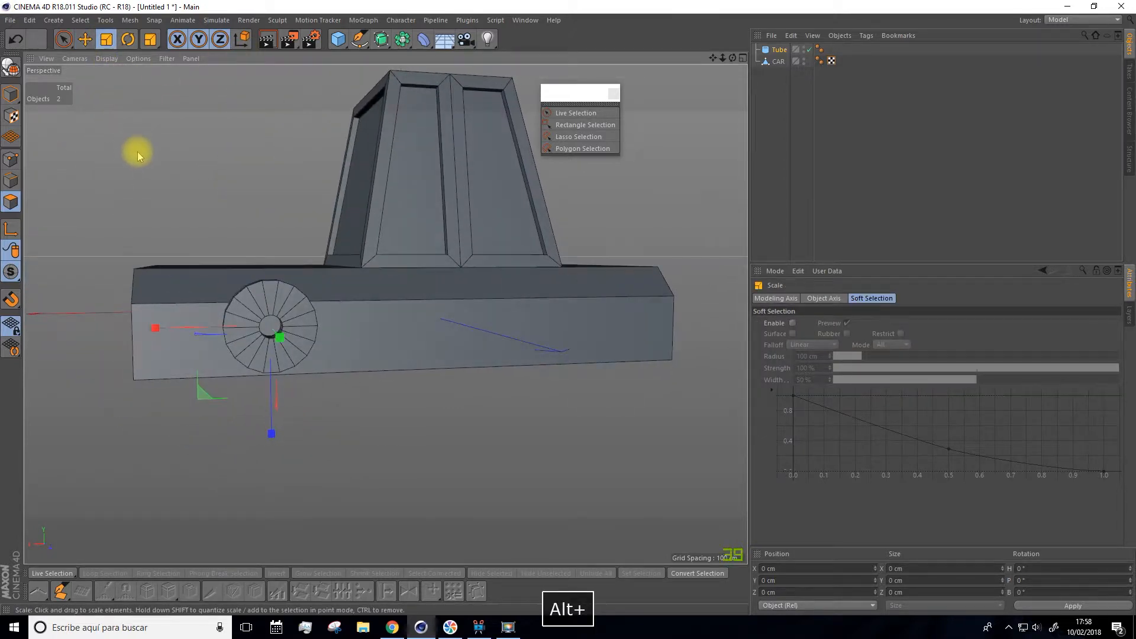
- Set the tube's outer radius to 30.811 cm and its inner radius to 15.953 cm
{"action": "left_click", "coordinate": [787, 50]}
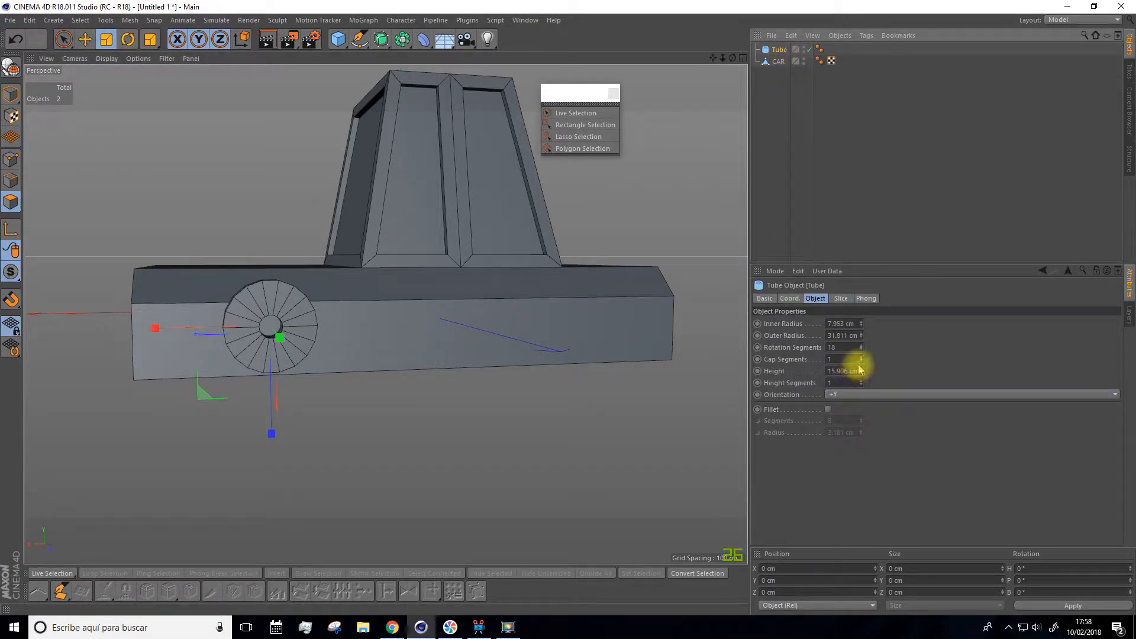
{"action": "mouse_move", "coordinate": [862, 332]}
{"action": "left_mouse_down"}
{"action": "mouse_move", "coordinate": [861, 322]}
{"action": "mouse_move", "coordinate": [861, 339]}
{"action": "left_mouse_up"}
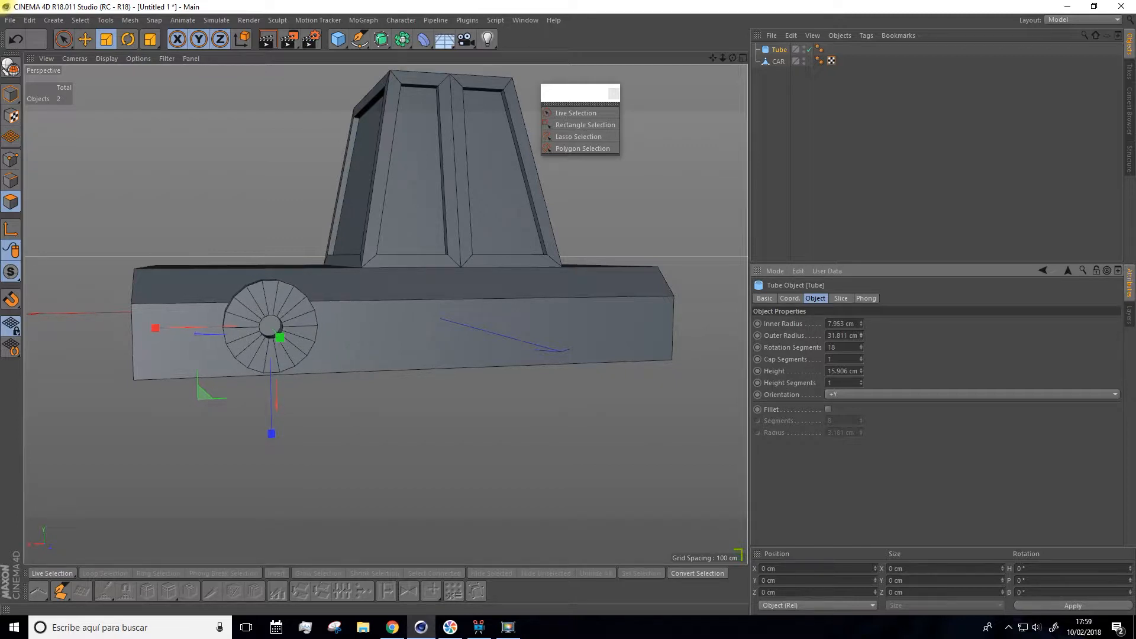
{"action": "left_click_drag", "start_coordinate": [862, 326], "coordinate": [861, 318]}
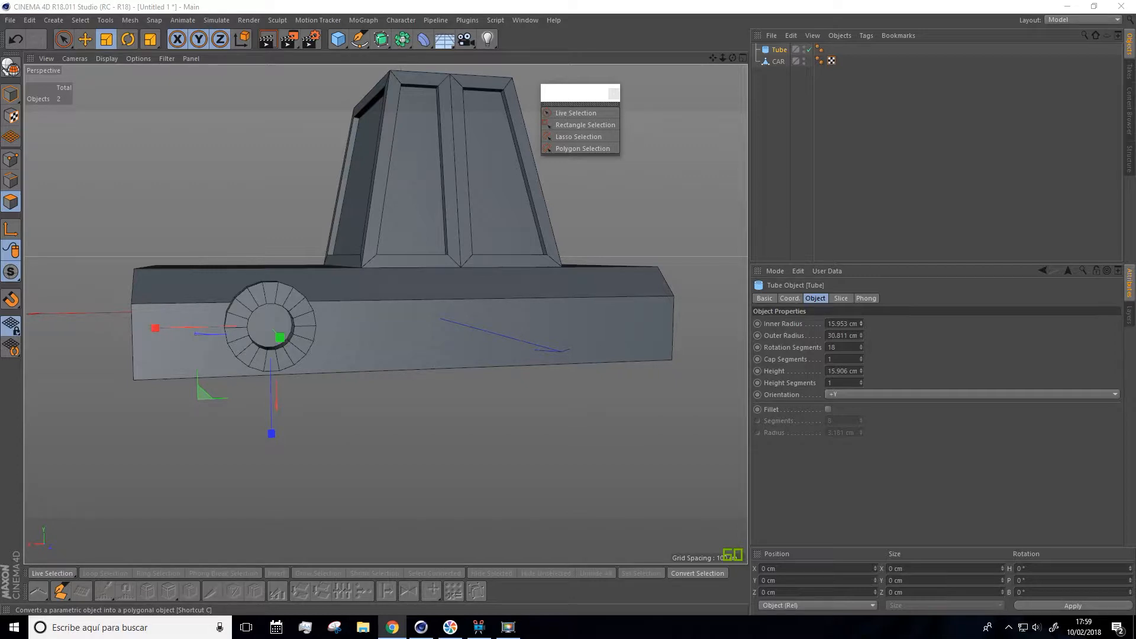
- Move the tube along its own axis toward the car body so it sits against the side
{"action": "left_click_drag", "start_coordinate": [232, 452], "coordinate": [327, 454], "text": "alt"}
{"action": "scroll", "coordinate": [346, 424], "scroll_direction": "up", "scroll_amount": 4}
{"action": "left_click_drag", "start_coordinate": [316, 363], "coordinate": [365, 400], "text": "alt"}
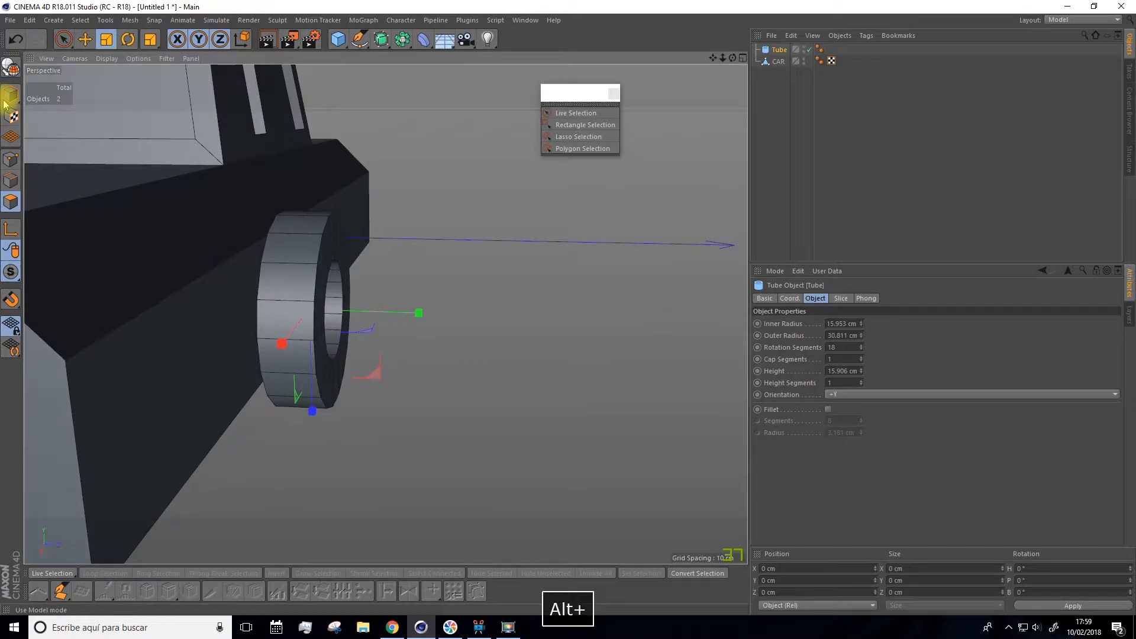
{"action": "left_click", "coordinate": [85, 41]}
{"action": "left_click_drag", "start_coordinate": [390, 312], "coordinate": [340, 312]}
- Make the tube editable and switch to point mode
{"action": "left_click_drag", "start_coordinate": [253, 401], "coordinate": [278, 417], "text": "alt"}
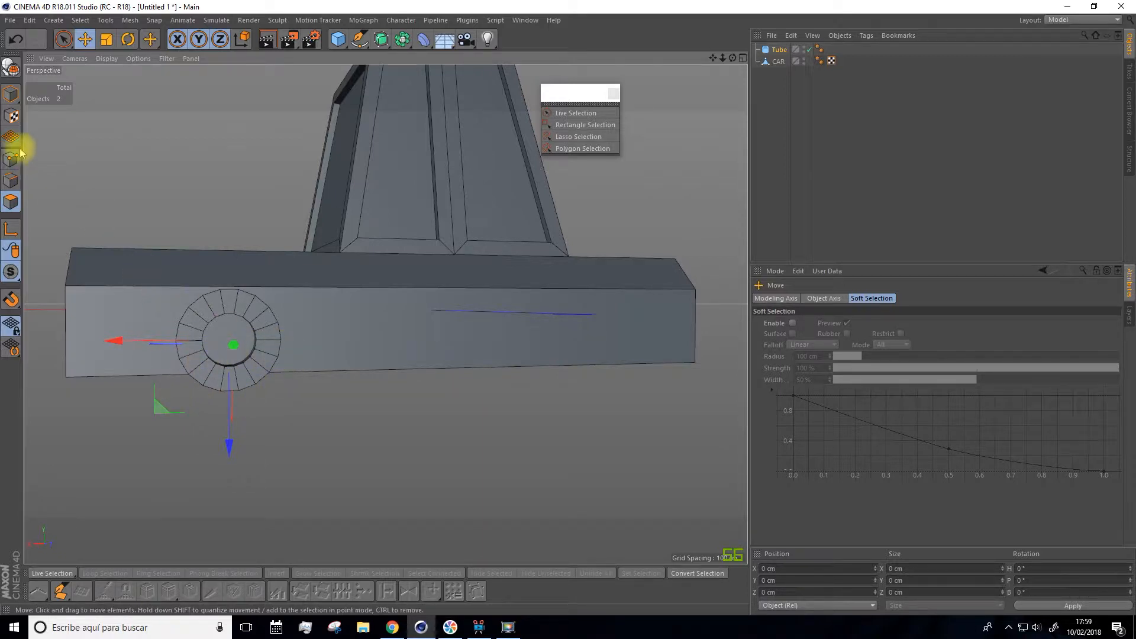
{"action": "left_click", "coordinate": [11, 69]}
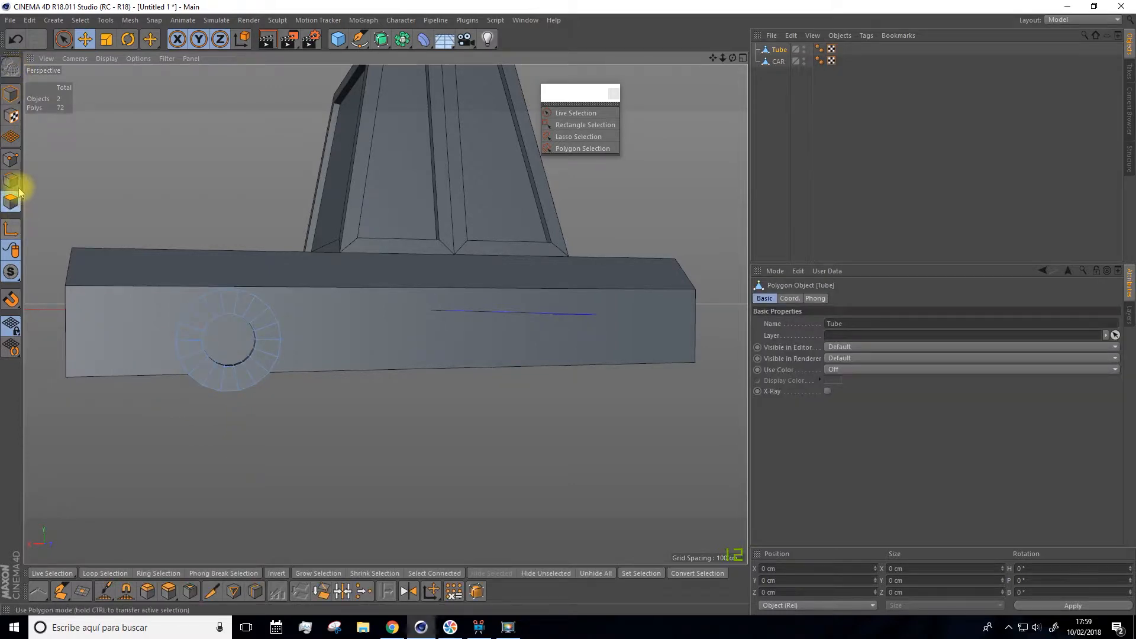
{"action": "left_click", "coordinate": [11, 159]}
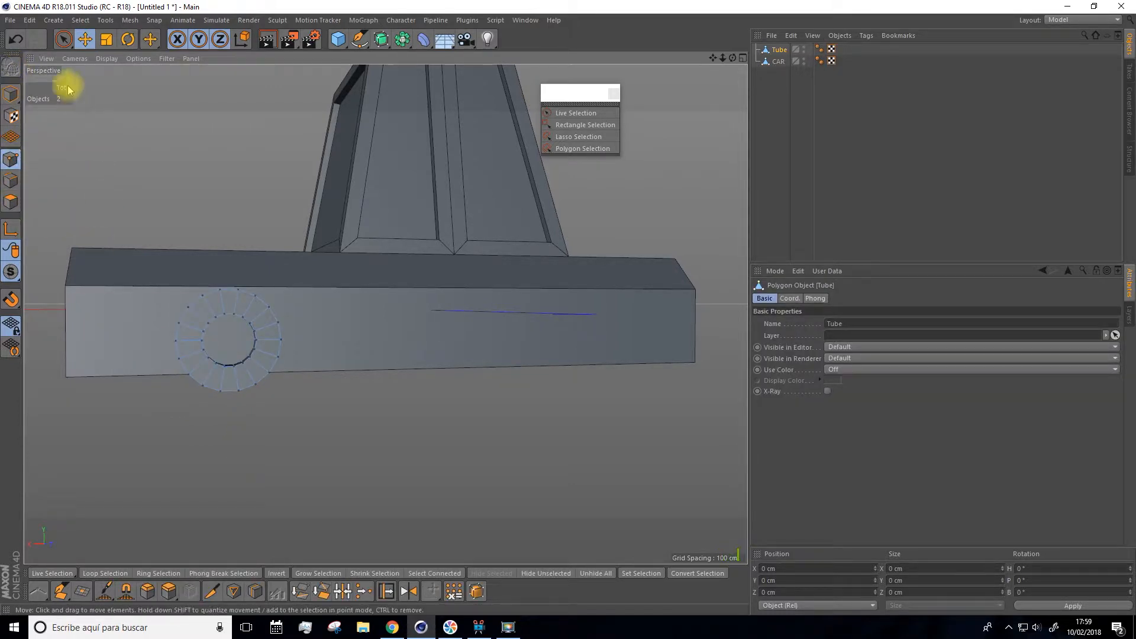
- Try to delete all points in the tube's lower half with Rectangle Selection, and undo the deletion
{"action": "left_click_drag", "start_coordinate": [65, 40], "coordinate": [112, 80]}
{"action": "left_click_drag", "start_coordinate": [135, 464], "coordinate": [339, 345]}
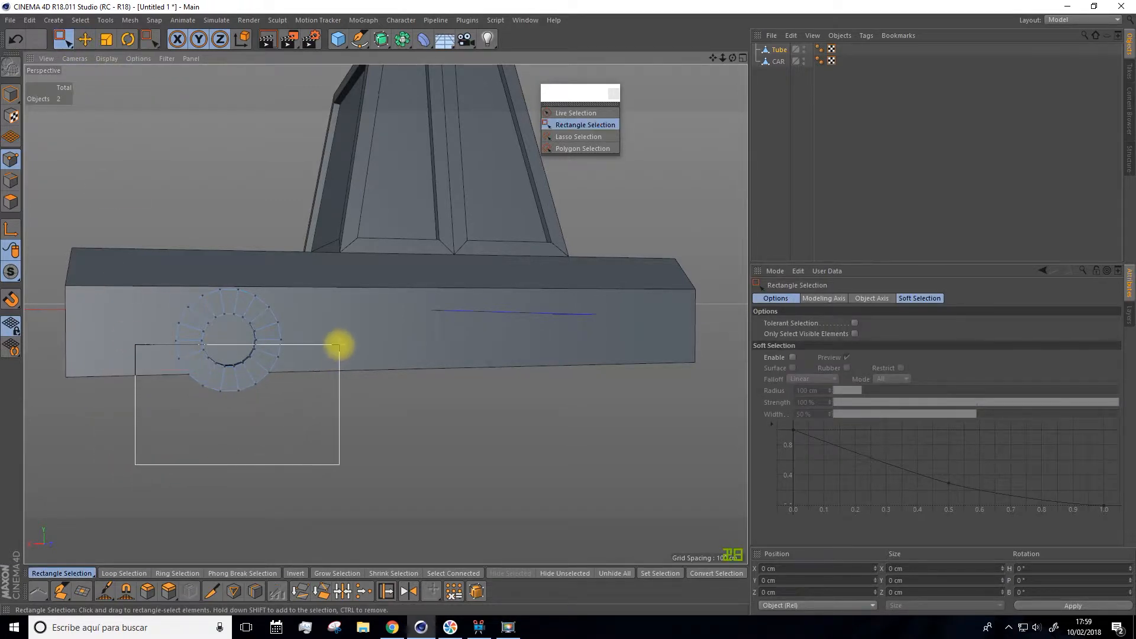
{"action": "left_click_drag", "start_coordinate": [339, 344], "coordinate": [340, 348]}
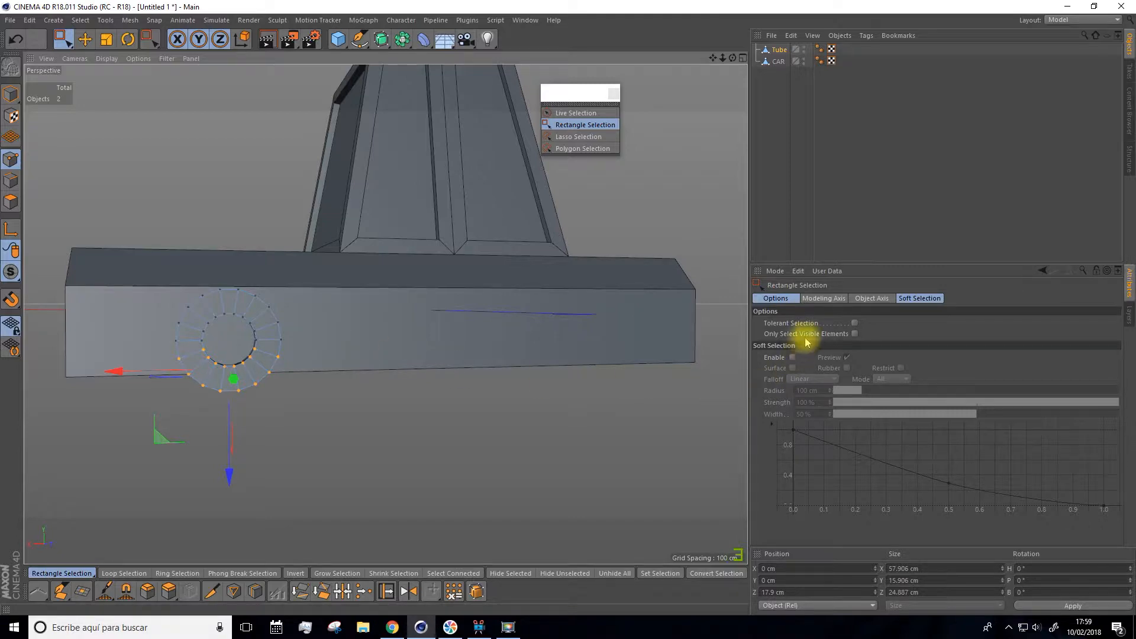
{"action": "mouse_move", "coordinate": [301, 438]}
{"action": "left_mouse_down", "text": "alt"}
{"action": "mouse_move", "coordinate": [427, 428]}
{"action": "mouse_move", "coordinate": [345, 435]}
{"action": "mouse_move", "coordinate": [313, 420]}
{"action": "left_mouse_up", "text": "alt"}
{"action": "key", "text": "Delete"}
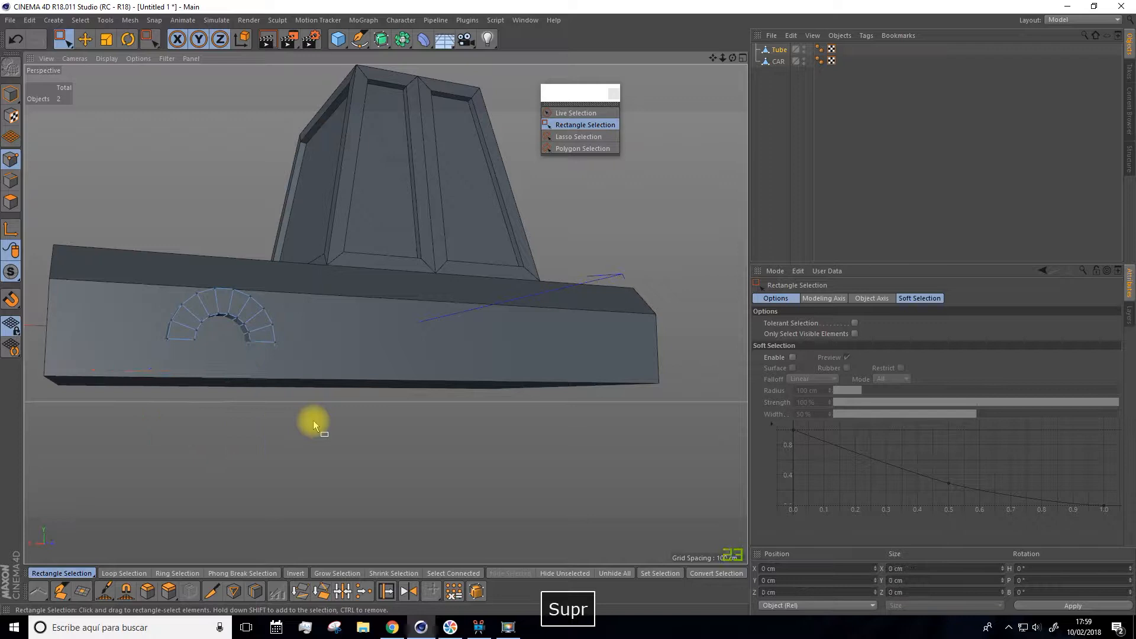
{"action": "left_click_drag", "start_coordinate": [229, 440], "coordinate": [230, 439], "text": "alt"}
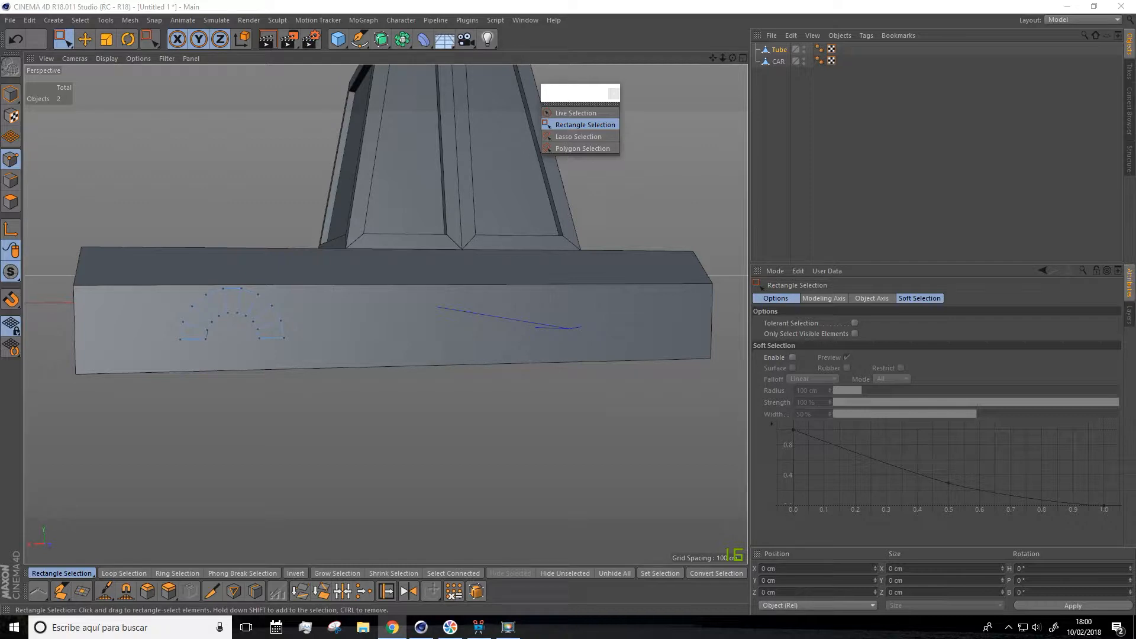
{"action": "scroll", "coordinate": [230, 339], "scroll_direction": "up", "scroll_amount": 10}
{"action": "left_click_drag", "start_coordinate": [254, 338], "coordinate": [268, 366], "text": "alt"}
{"action": "scroll", "coordinate": [284, 391], "scroll_direction": "down", "scroll_amount": 5}
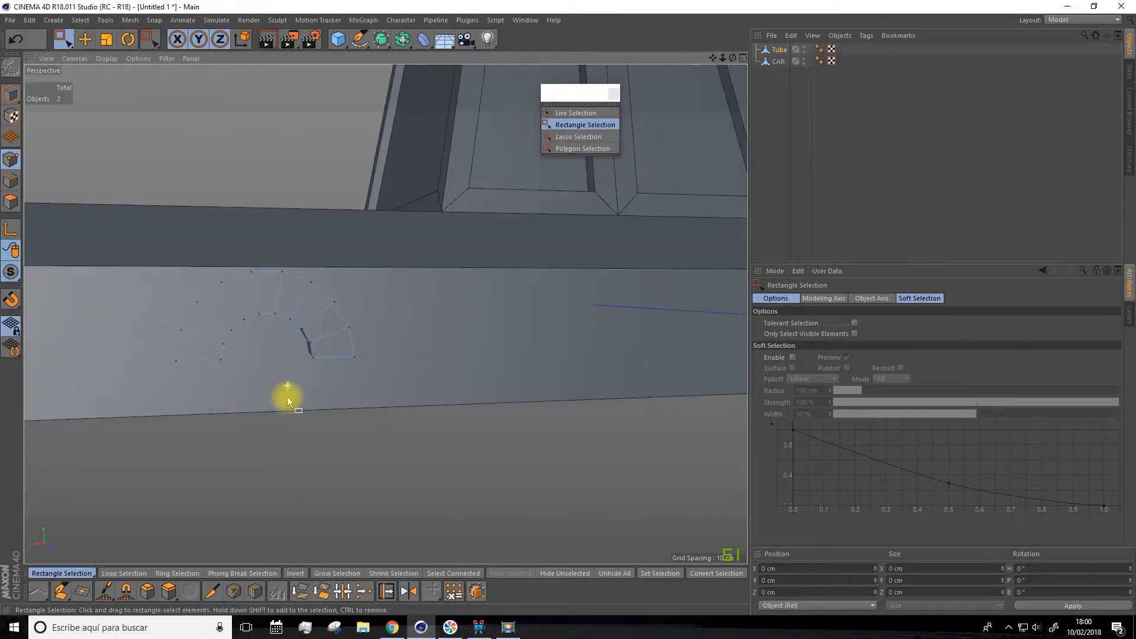
{"action": "key", "text": "ctrl+z"}
- Select all inner and outer points along the bottom of the tube and delete them, leaving an open arch
{"action": "mouse_move", "coordinate": [304, 474]}
{"action": "left_mouse_down", "text": "alt"}
{"action": "mouse_move", "coordinate": [345, 500]}
{"action": "mouse_move", "coordinate": [317, 492]}
{"action": "left_mouse_up", "text": "alt"}
{"action": "left_click", "coordinate": [205, 492]}
{"action": "left_click_drag", "start_coordinate": [181, 491], "coordinate": [340, 410]}
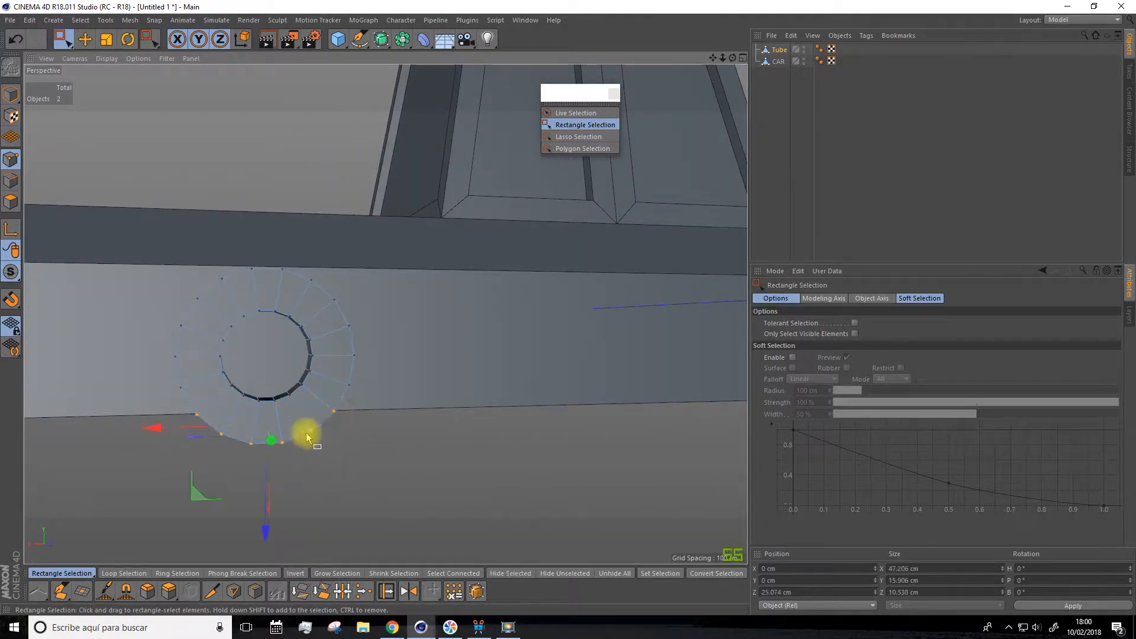
{"action": "left_click_drag", "start_coordinate": [198, 478], "coordinate": [261, 385], "text": "shift"}
{"action": "left_click", "coordinate": [57, 40]}
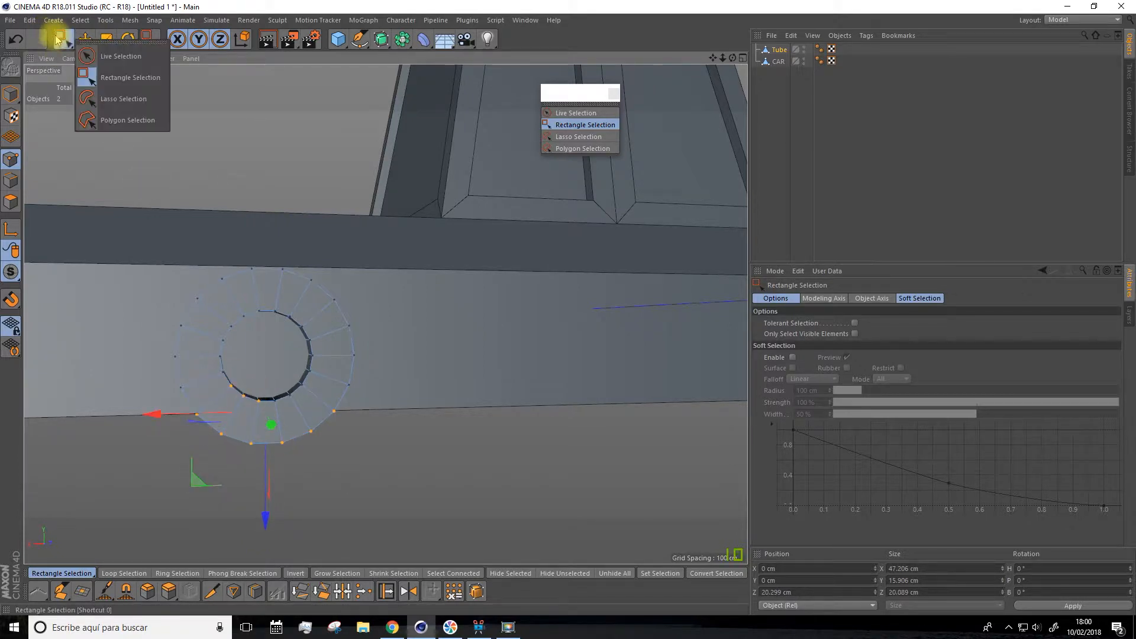
{"action": "left_click", "coordinate": [559, 113]}
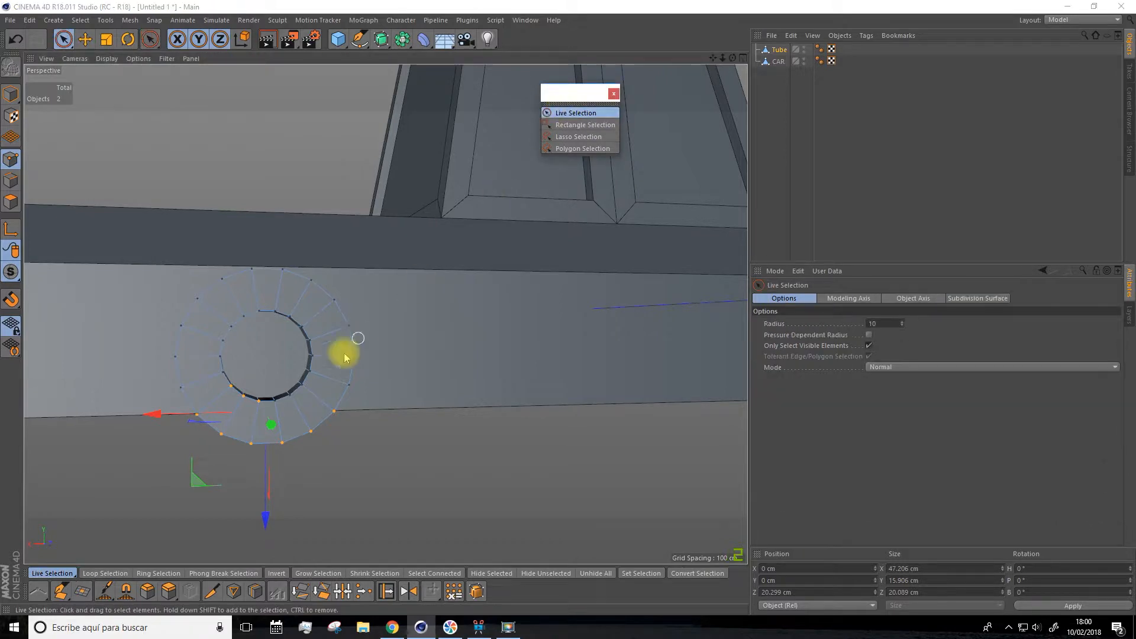
{"action": "left_click", "coordinate": [233, 386], "text": "shift"}
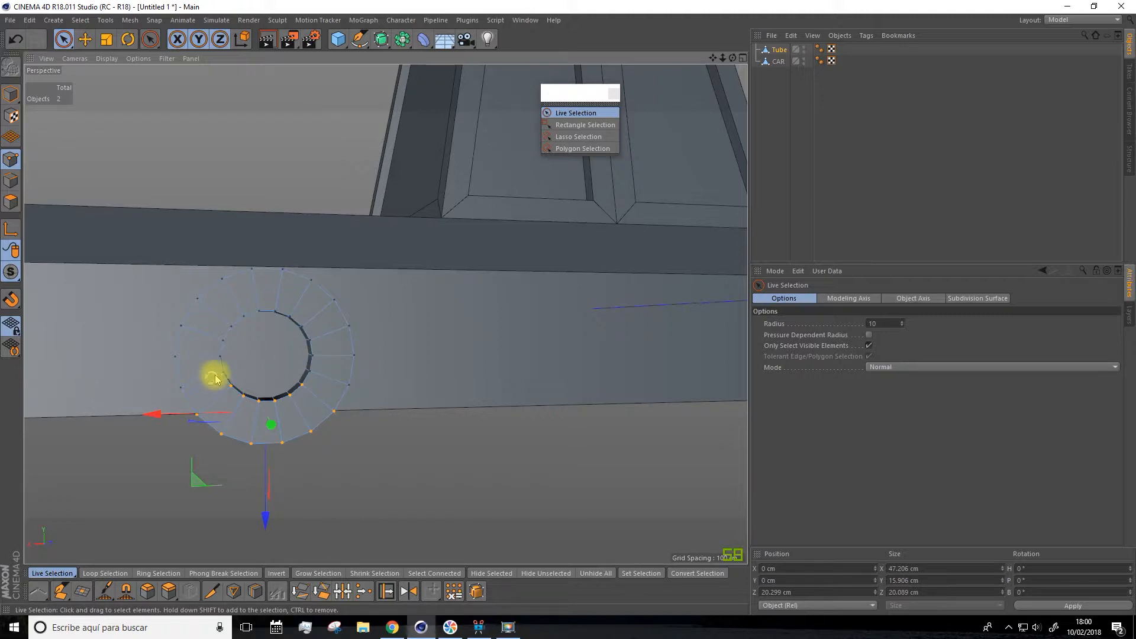
{"action": "key", "text": "ctrl+z"}
{"action": "key", "text": "Delete"}
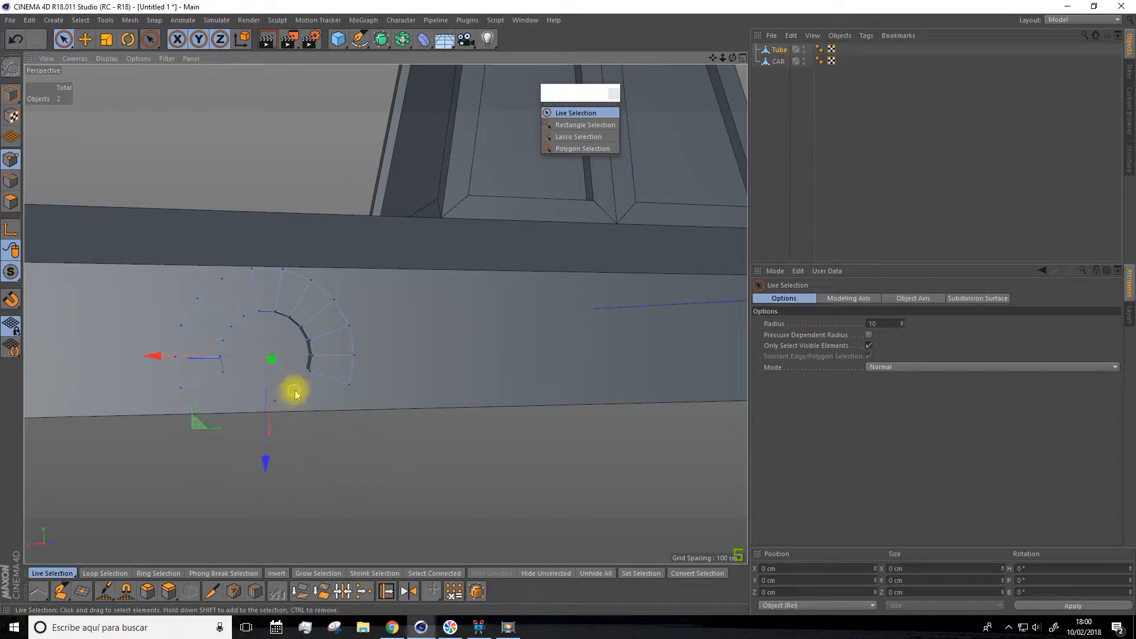
{"action": "key", "text": "Delete"}
{"action": "left_click_drag", "start_coordinate": [298, 387], "coordinate": [302, 441], "text": "alt"}
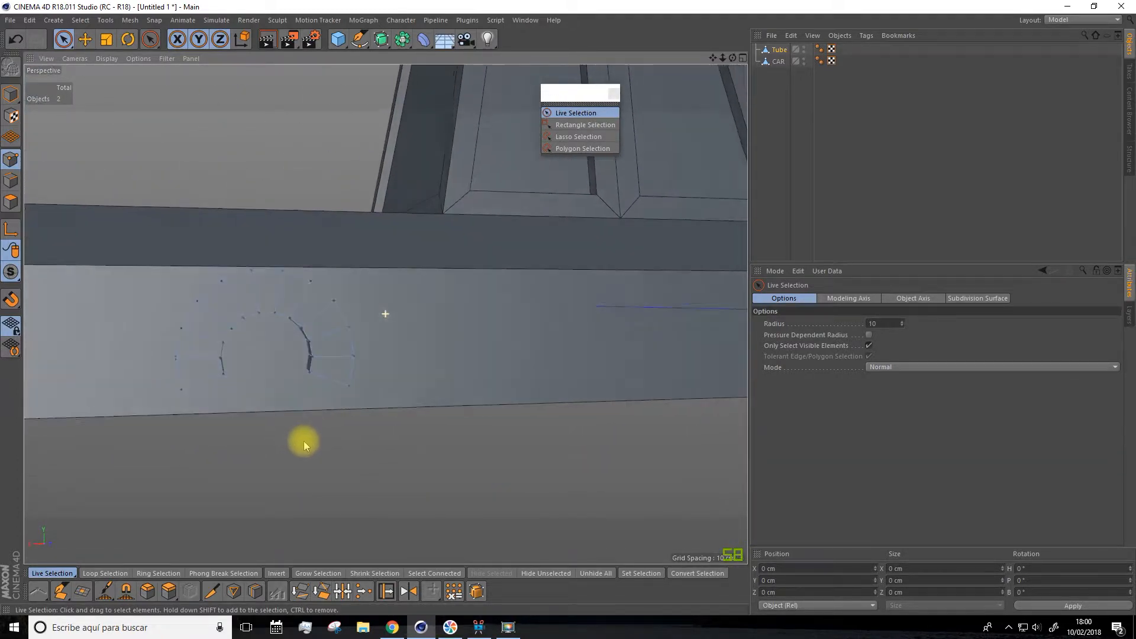
- Scale the arch up to about 77.6 × 20 × 63.1 cm and lower it to about Y -31.6 cm, over the body's lower edge
{"action": "left_click", "coordinate": [81, 44]}
{"action": "left_click", "coordinate": [10, 94]}
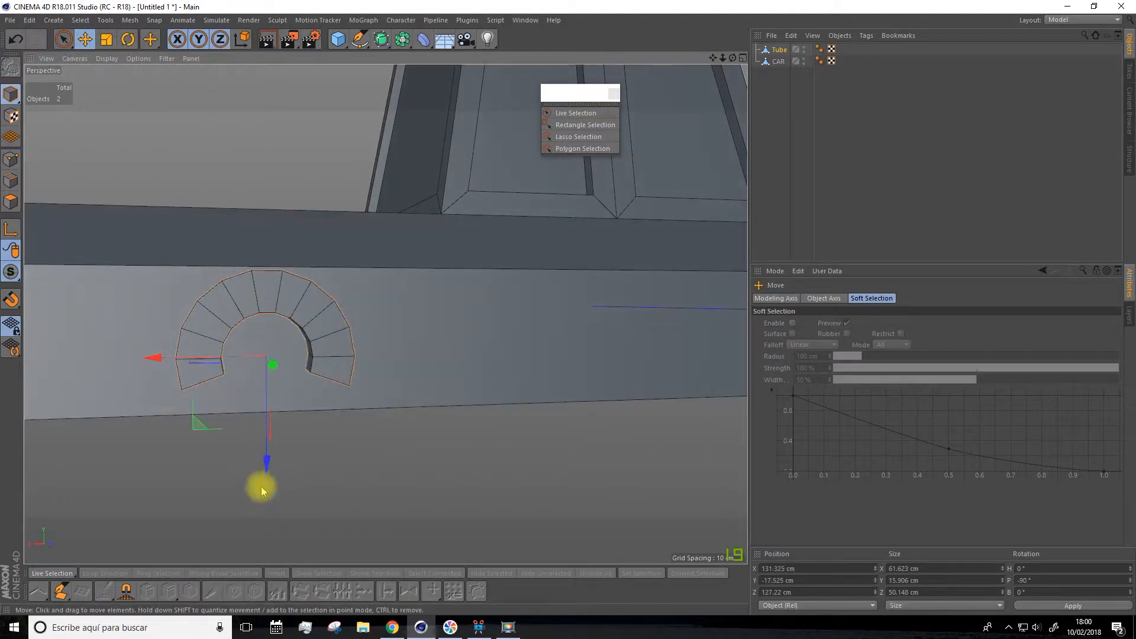
{"action": "left_click_drag", "start_coordinate": [264, 467], "coordinate": [266, 507]}
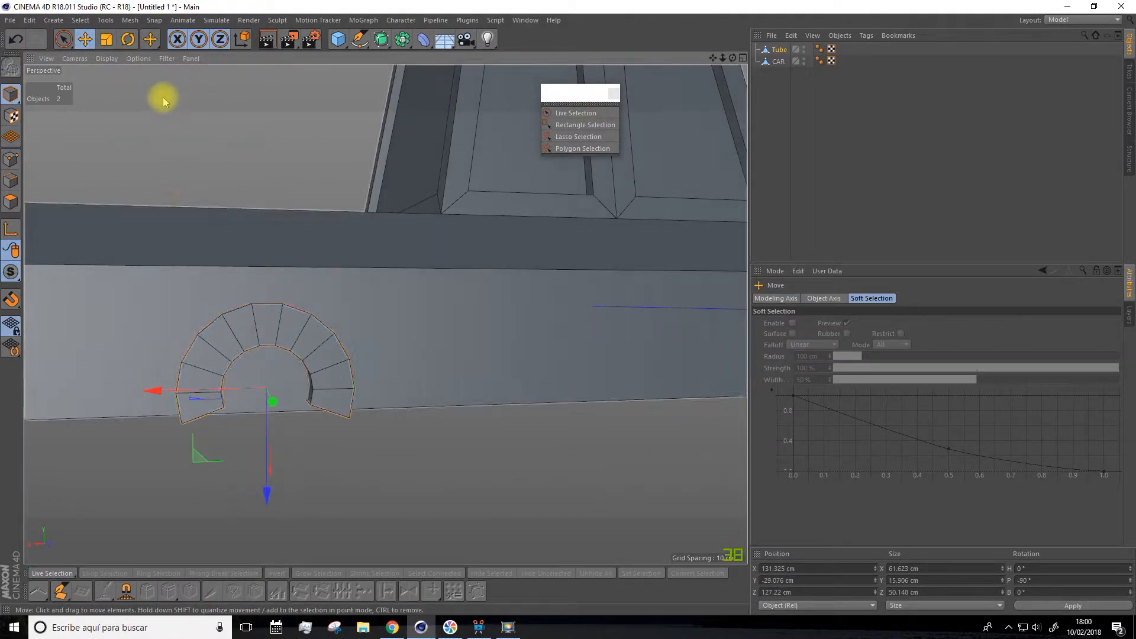
{"action": "left_click", "coordinate": [107, 39]}
{"action": "left_click_drag", "start_coordinate": [212, 178], "coordinate": [307, 98]}
{"action": "left_click", "coordinate": [85, 40]}
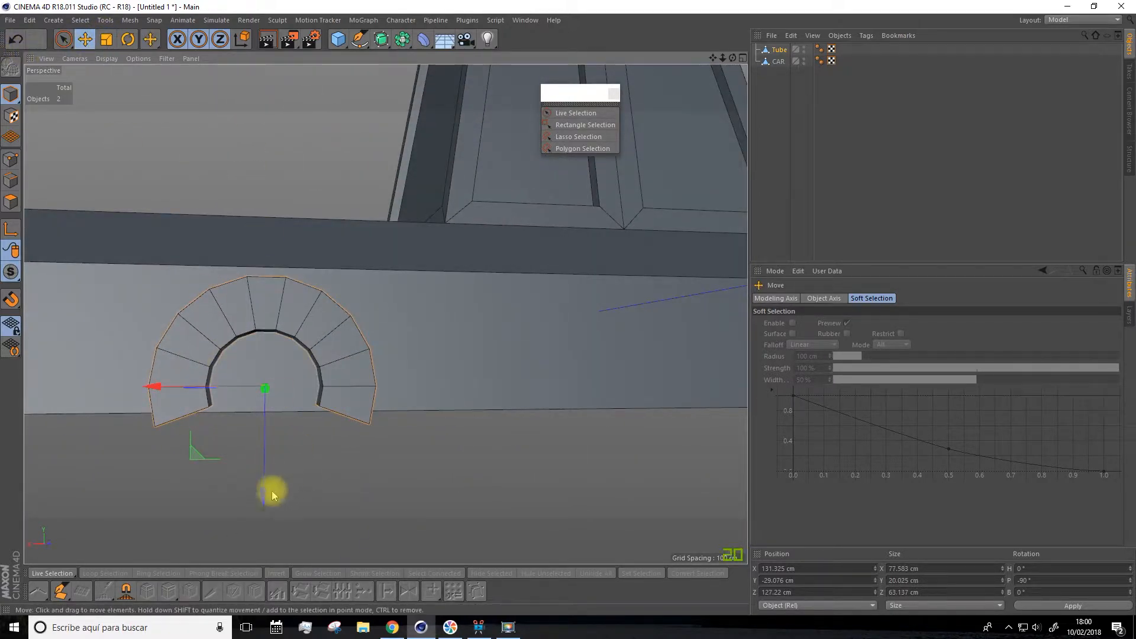
{"action": "left_click_drag", "start_coordinate": [268, 497], "coordinate": [271, 501]}
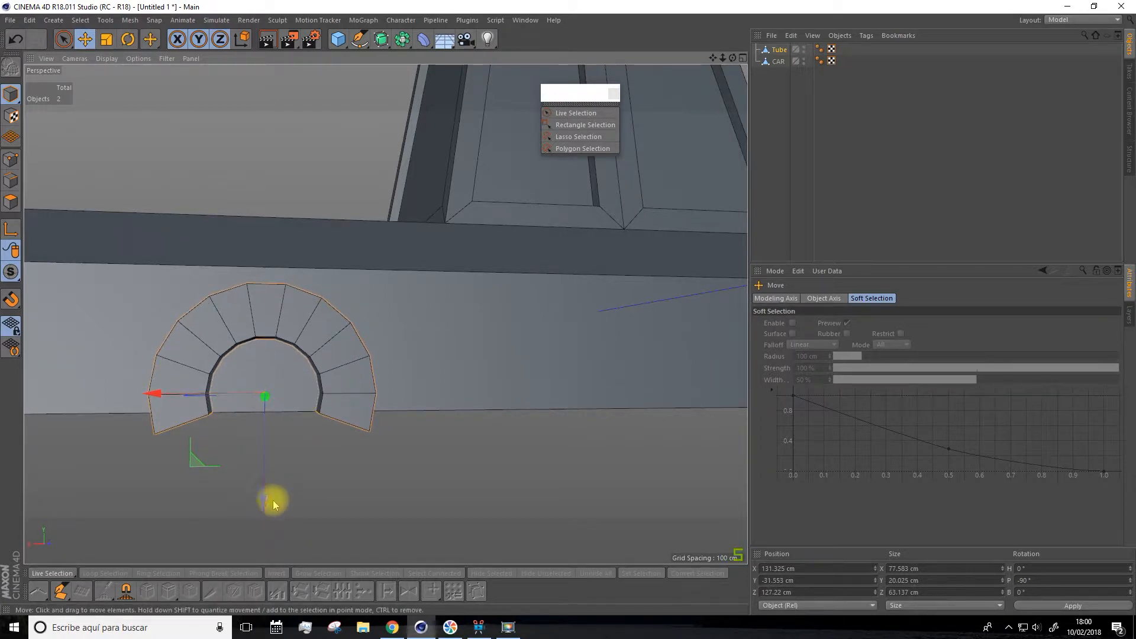
- In point mode, raise the left foot's outer and inner end points level with the body's lower edge and adjust them sideways
{"action": "left_click", "coordinate": [11, 158]}
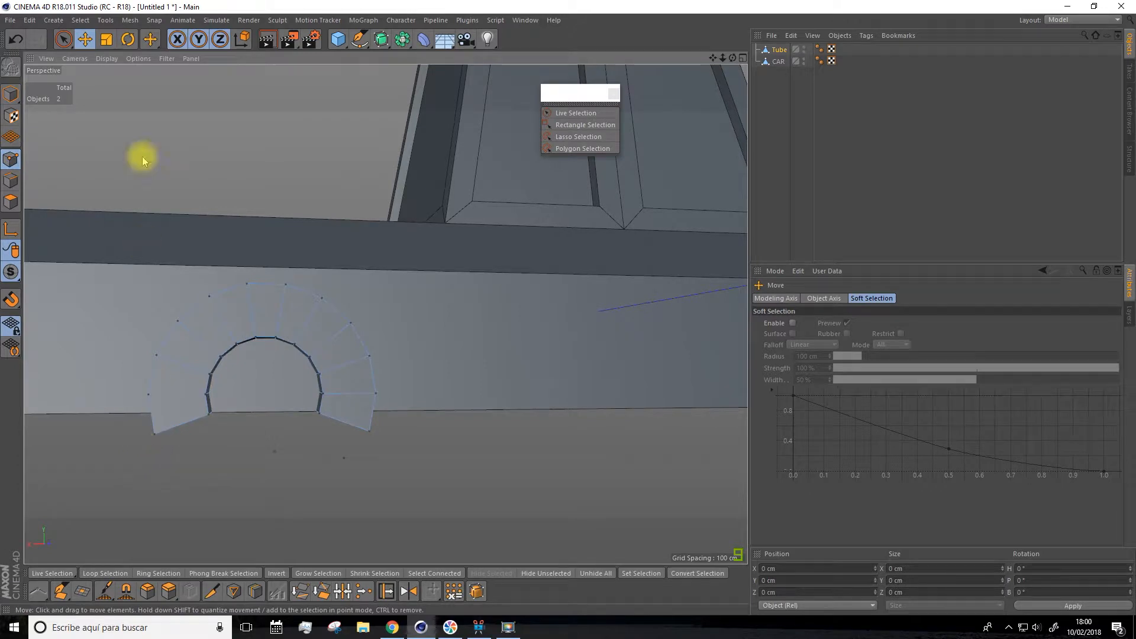
{"action": "left_click_drag", "start_coordinate": [63, 39], "coordinate": [101, 76]}
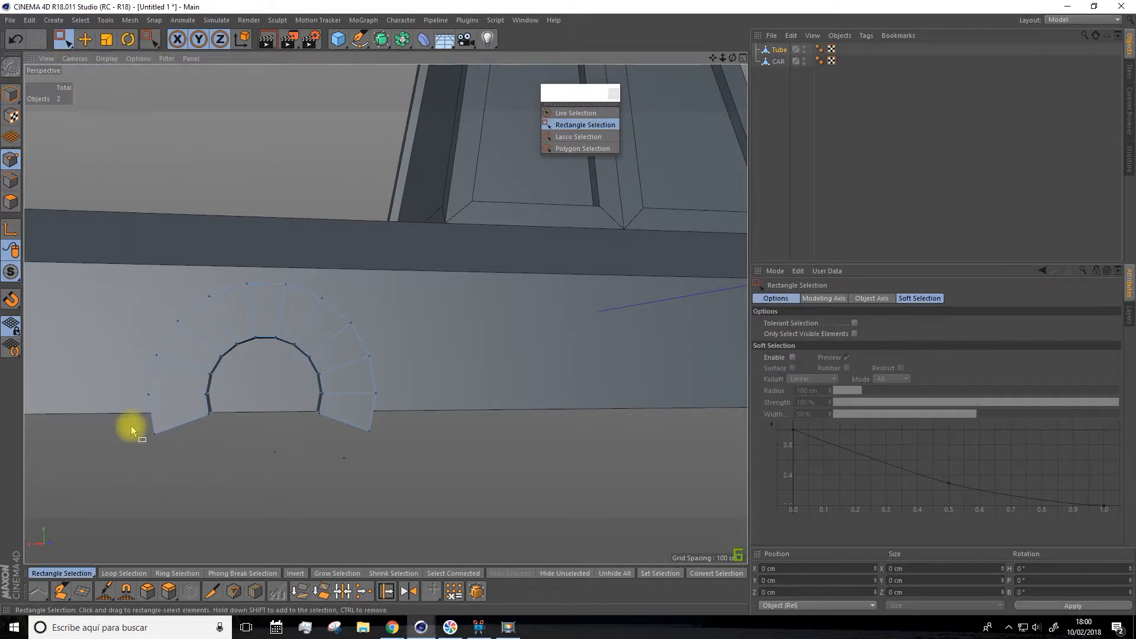
{"action": "left_click_drag", "start_coordinate": [142, 448], "coordinate": [180, 424]}
{"action": "mouse_move", "coordinate": [193, 465]}
{"action": "left_mouse_down", "text": "alt"}
{"action": "mouse_move", "coordinate": [240, 454]}
{"action": "mouse_move", "coordinate": [208, 466]}
{"action": "left_mouse_up", "text": "alt"}
{"action": "left_click_drag", "start_coordinate": [153, 541], "coordinate": [151, 525]}
{"action": "key", "text": "ctrl+z"}
{"action": "left_click_drag", "start_coordinate": [38, 420], "coordinate": [38, 424]}
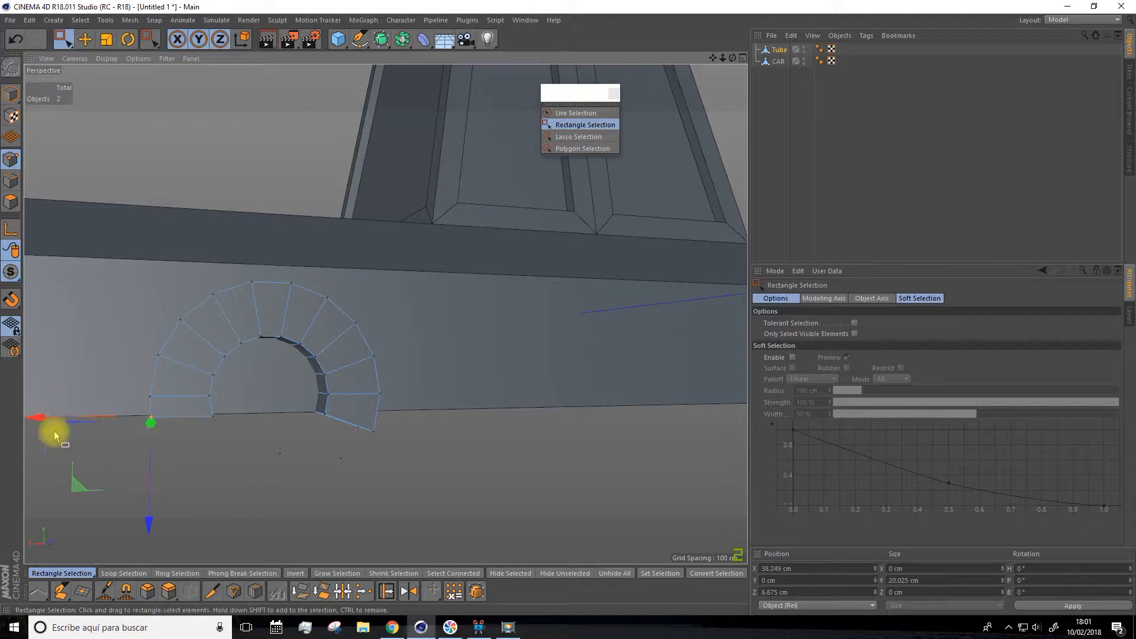
{"action": "left_click", "coordinate": [217, 421]}
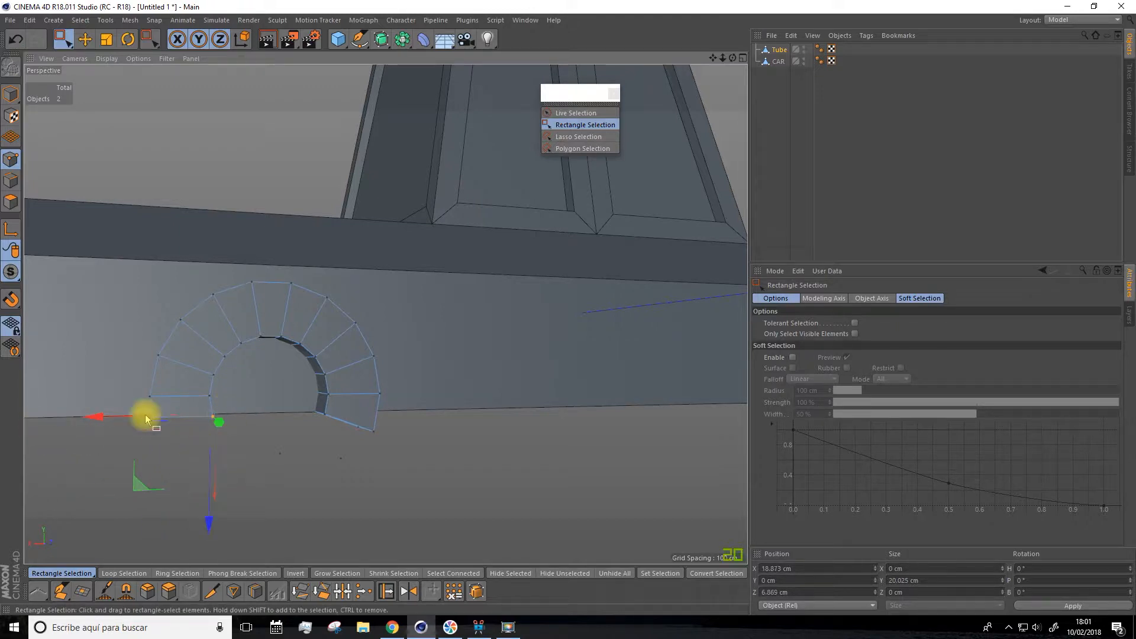
{"action": "left_click_drag", "start_coordinate": [104, 411], "coordinate": [102, 416]}
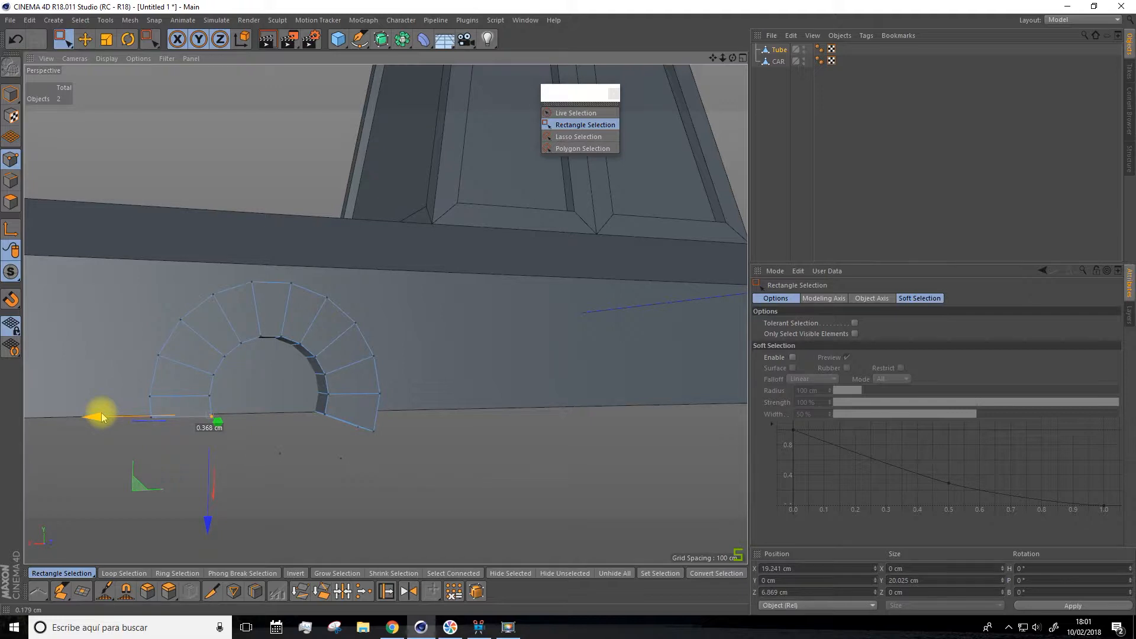
- Hide the car body and raise the end points of the arch's right foot so its base is level
{"action": "left_click_drag", "start_coordinate": [400, 473], "coordinate": [335, 488], "text": "alt"}
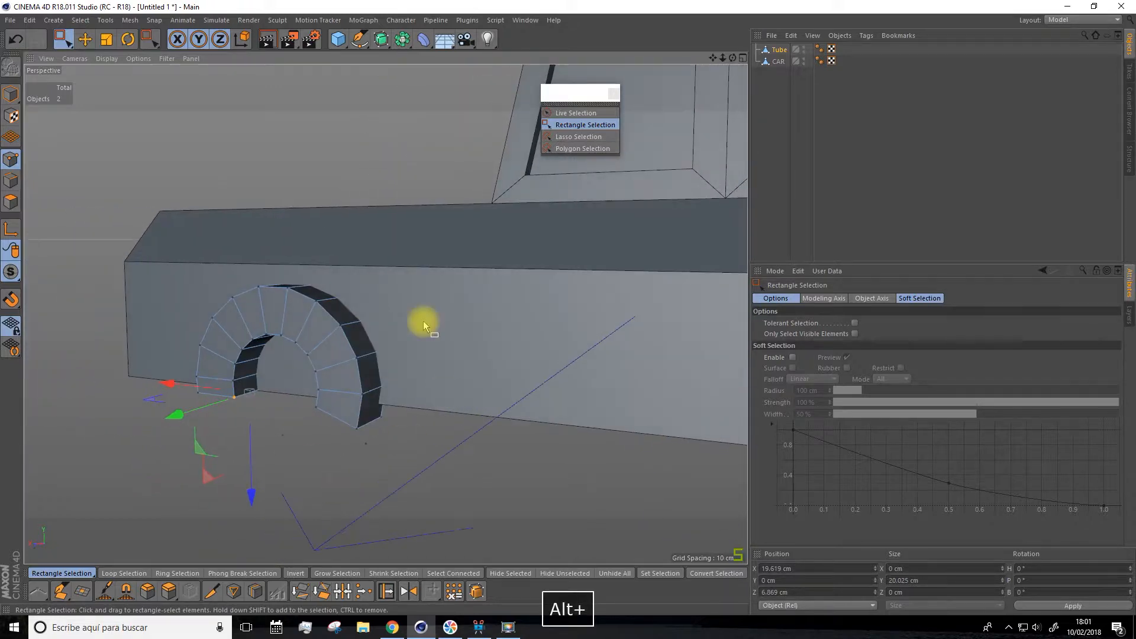
{"action": "left_click", "coordinate": [803, 61]}
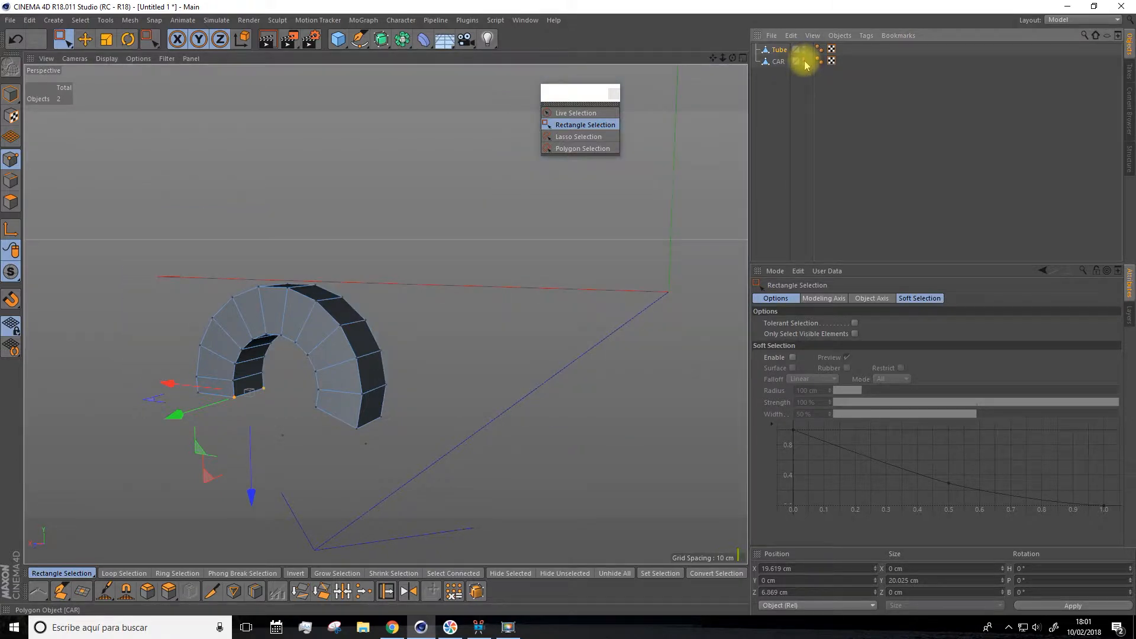
{"action": "left_click_drag", "start_coordinate": [355, 322], "coordinate": [466, 295], "text": "alt"}
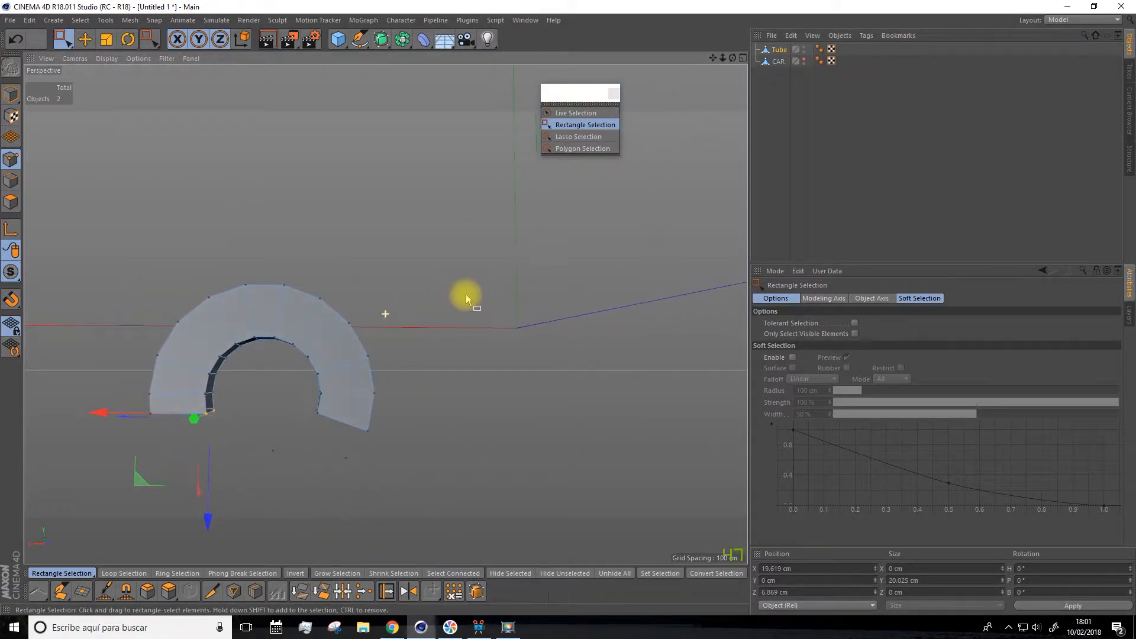
{"action": "left_click_drag", "start_coordinate": [288, 453], "coordinate": [365, 523]}
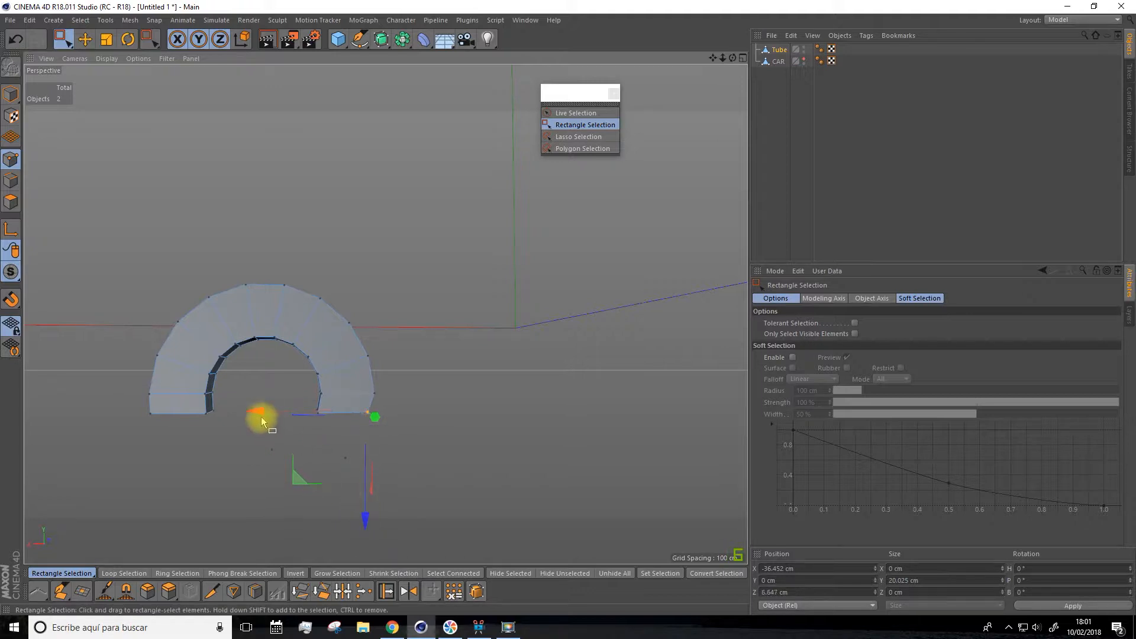
- In the front view, straighten that foot by moving its inner end points to about X -19.2 cm and its outer ones to about X -38.5 cm
{"action": "left_click", "coordinate": [743, 58]}
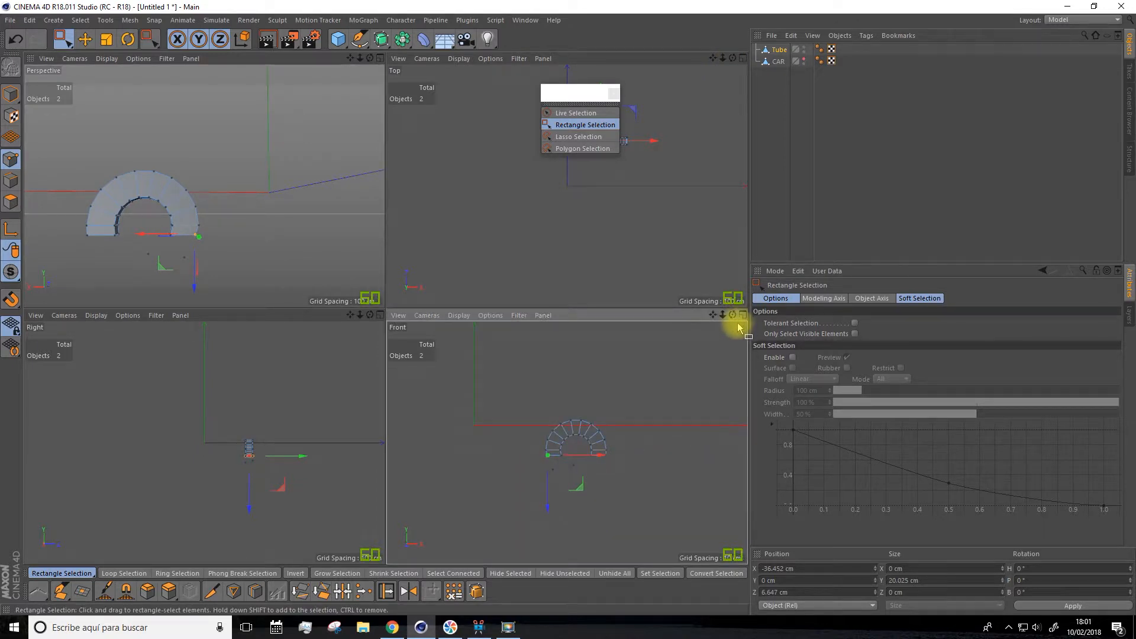
{"action": "left_click", "coordinate": [742, 314]}
{"action": "scroll", "coordinate": [421, 350], "scroll_direction": "up", "scroll_amount": 5}
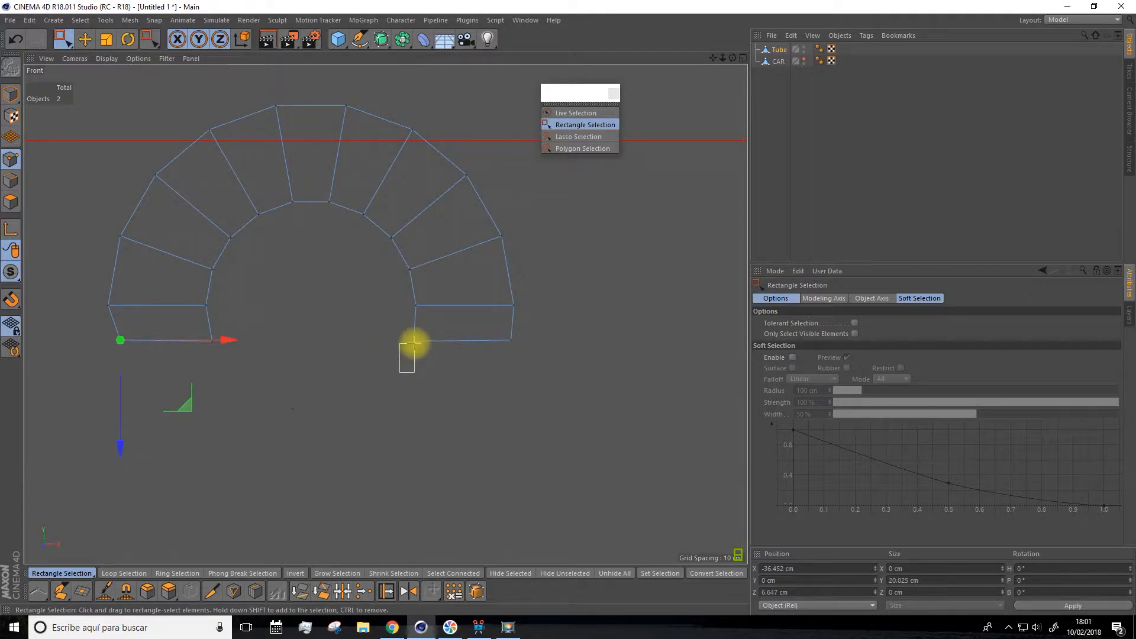
{"action": "left_click_drag", "start_coordinate": [204, 371], "coordinate": [233, 337]}
{"action": "left_click_drag", "start_coordinate": [319, 336], "coordinate": [317, 340]}
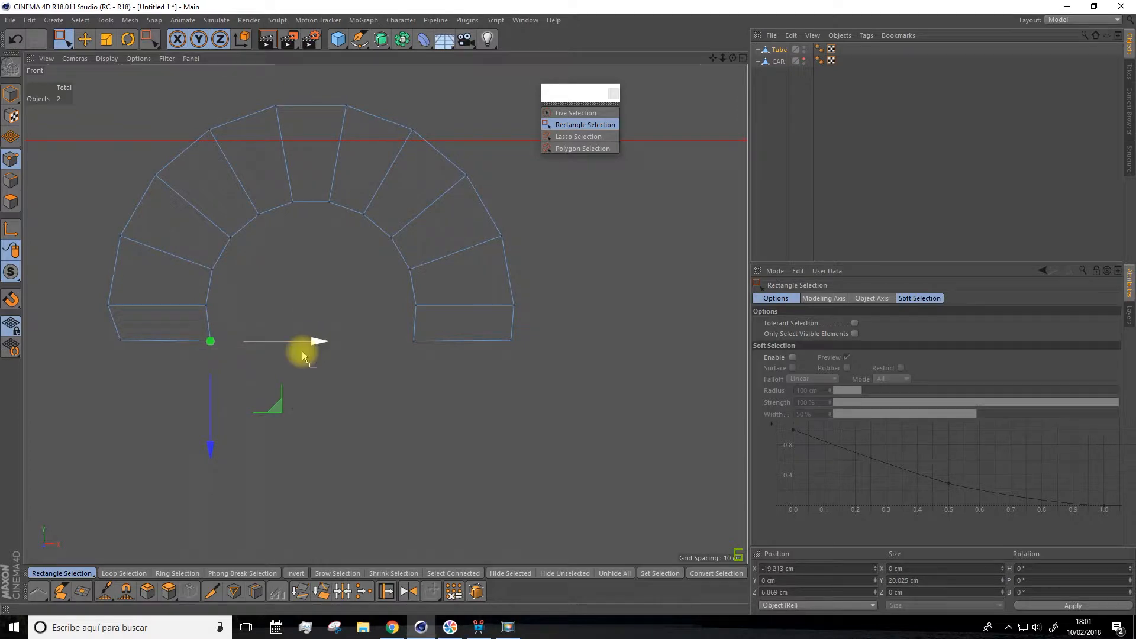
{"action": "left_click_drag", "start_coordinate": [93, 370], "coordinate": [133, 328]}
{"action": "left_click_drag", "start_coordinate": [222, 340], "coordinate": [223, 343]}
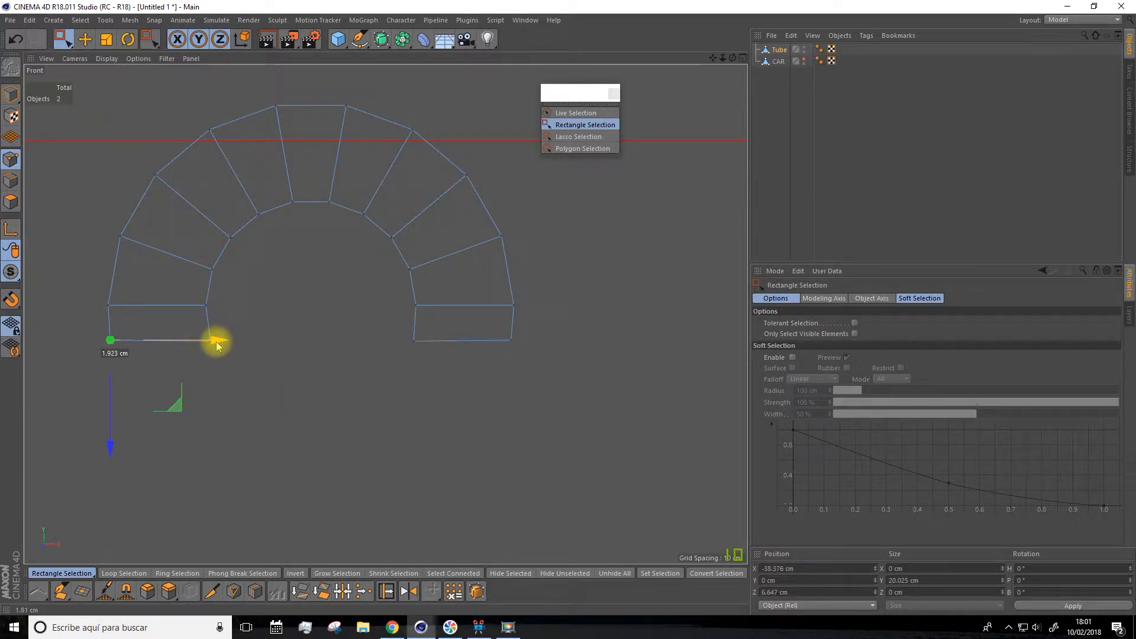
{"action": "left_click_drag", "start_coordinate": [216, 345], "coordinate": [215, 345]}
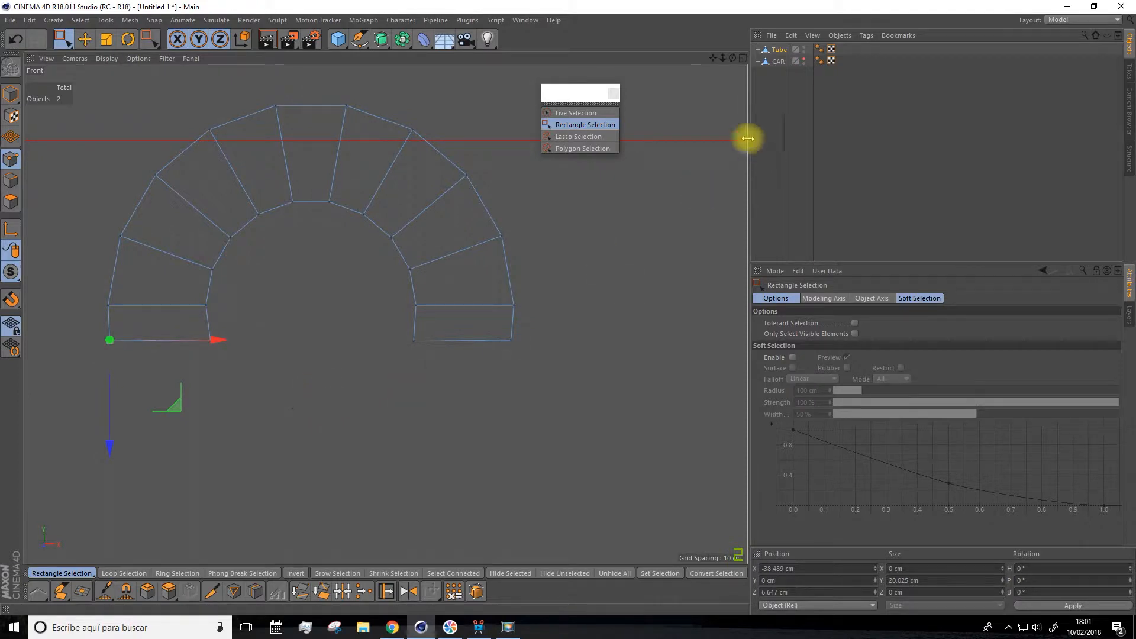
- Show the car body again in perspective and examine from below how the arch's feet meet its lower edge
{"action": "left_click", "coordinate": [743, 59]}
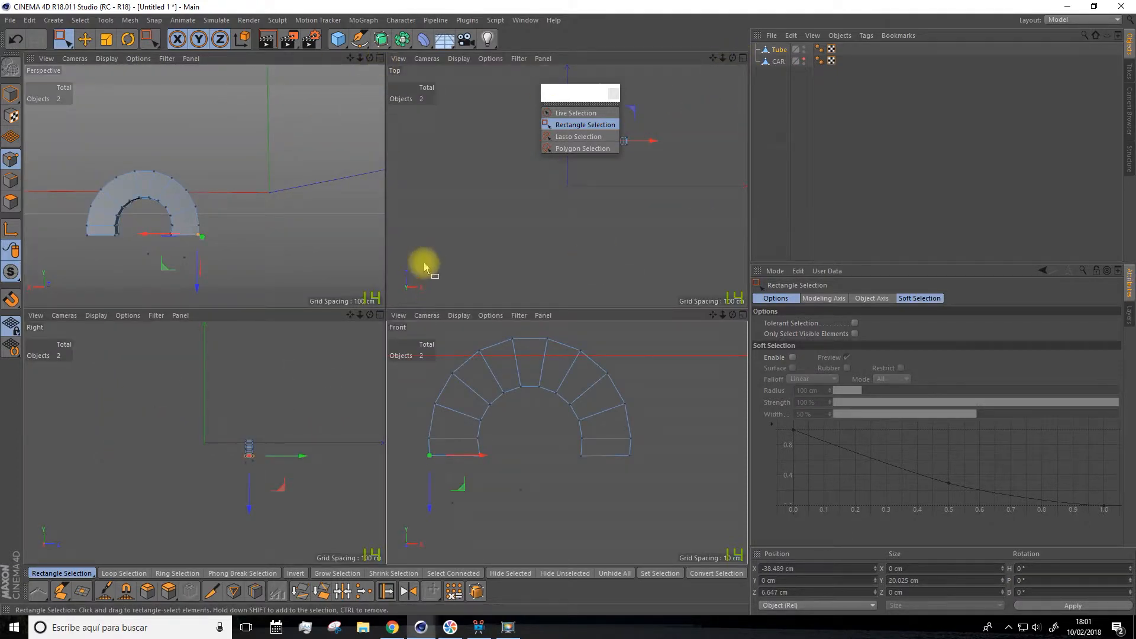
{"action": "left_click", "coordinate": [379, 58]}
{"action": "mouse_move", "coordinate": [424, 237]}
{"action": "left_mouse_down", "text": "alt"}
{"action": "mouse_move", "coordinate": [481, 170]}
{"action": "mouse_move", "coordinate": [536, 224]}
{"action": "mouse_move", "coordinate": [525, 237]}
{"action": "mouse_move", "coordinate": [443, 247]}
{"action": "left_mouse_up", "text": "alt"}
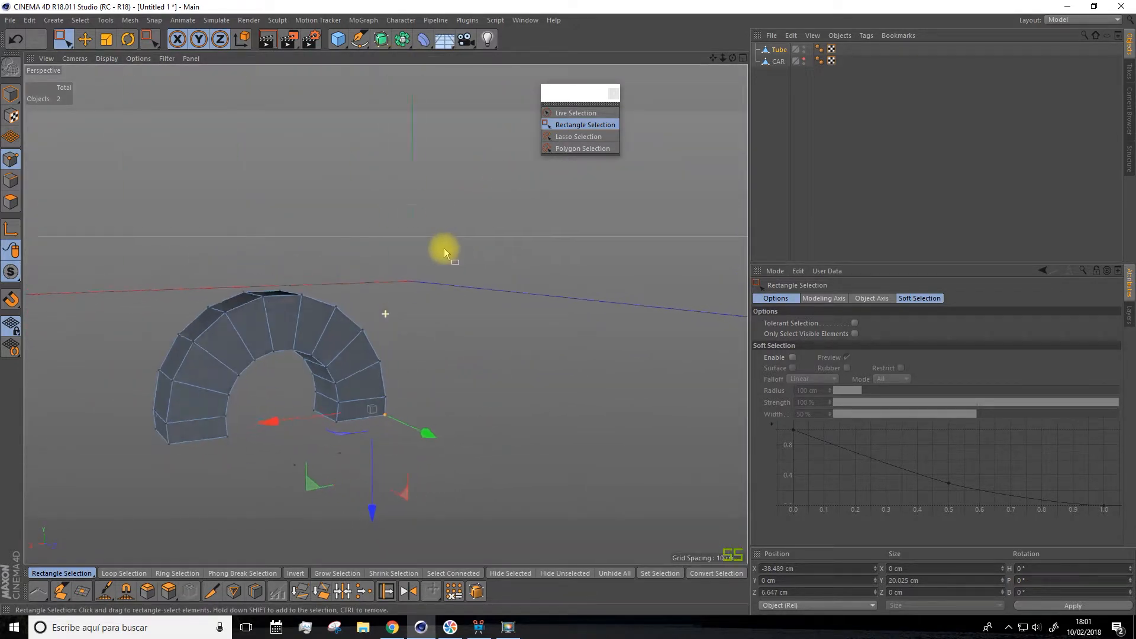
{"action": "left_click", "coordinate": [804, 62]}
{"action": "left_click_drag", "start_coordinate": [551, 254], "coordinate": [496, 348], "text": "alt"}
{"action": "scroll", "coordinate": [333, 392], "scroll_direction": "up", "scroll_amount": 5}
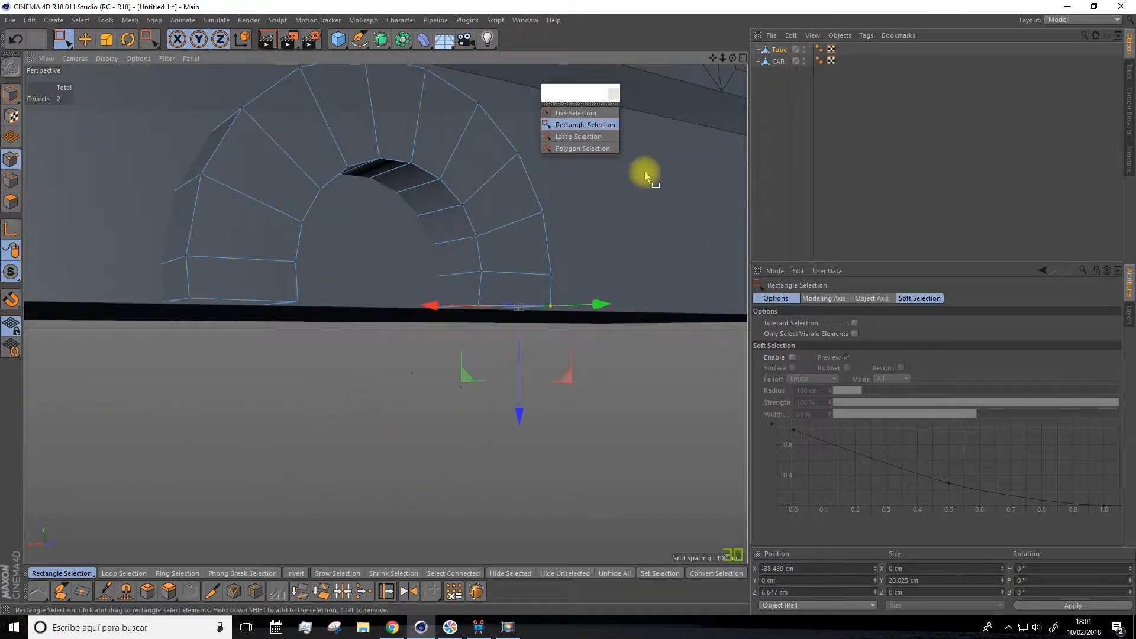
{"action": "left_click", "coordinate": [806, 51]}
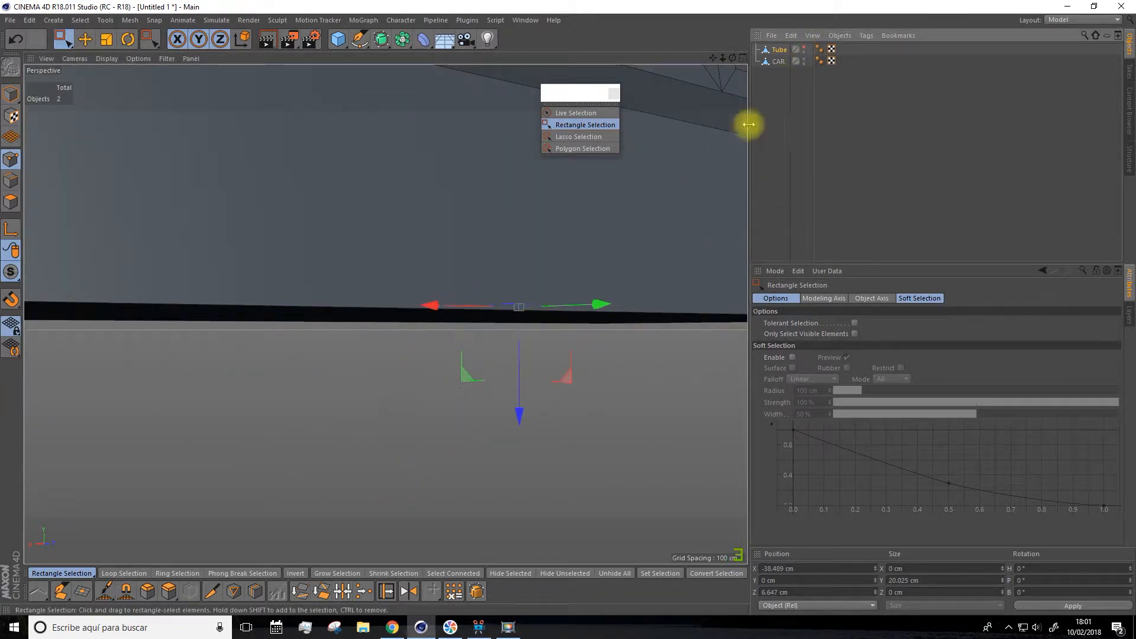
{"action": "left_click", "coordinate": [805, 62]}
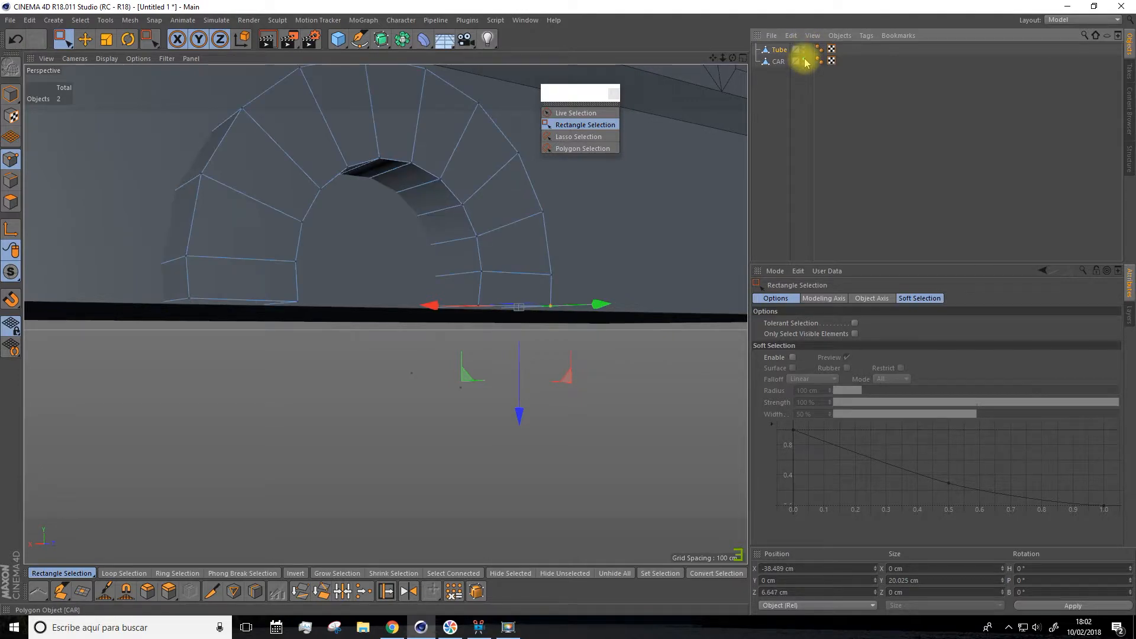
- Hide the car body and close the open end of the arch's left foot with a Polygon Pen face
{"action": "left_click", "coordinate": [805, 62]}
{"action": "left_click_drag", "start_coordinate": [325, 414], "coordinate": [329, 388], "text": "alt"}
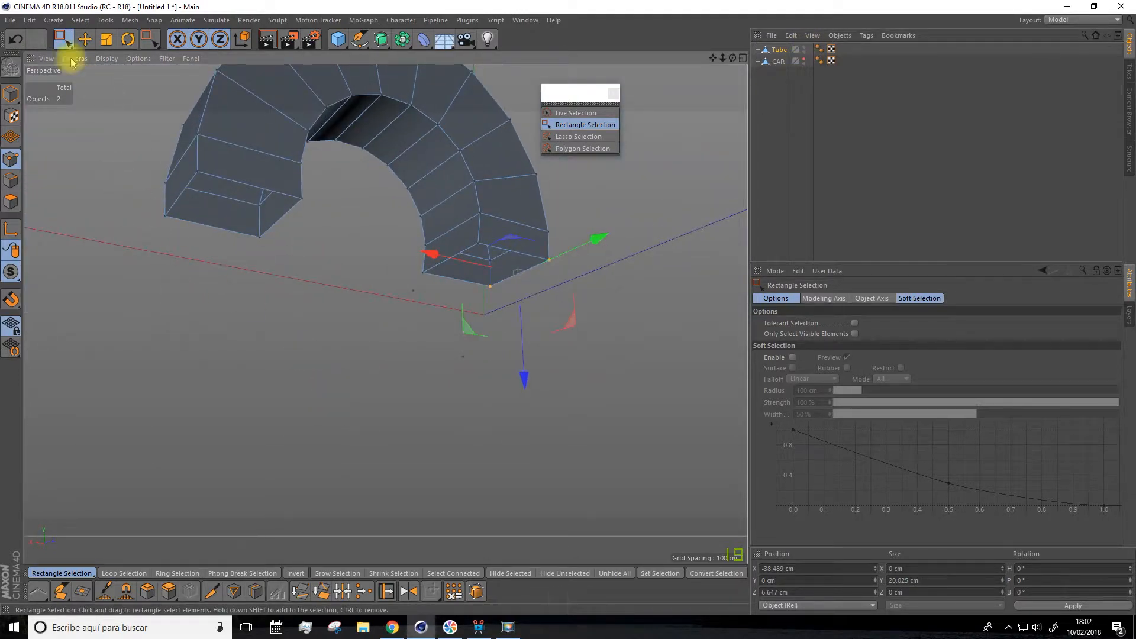
{"action": "left_click", "coordinate": [62, 591]}
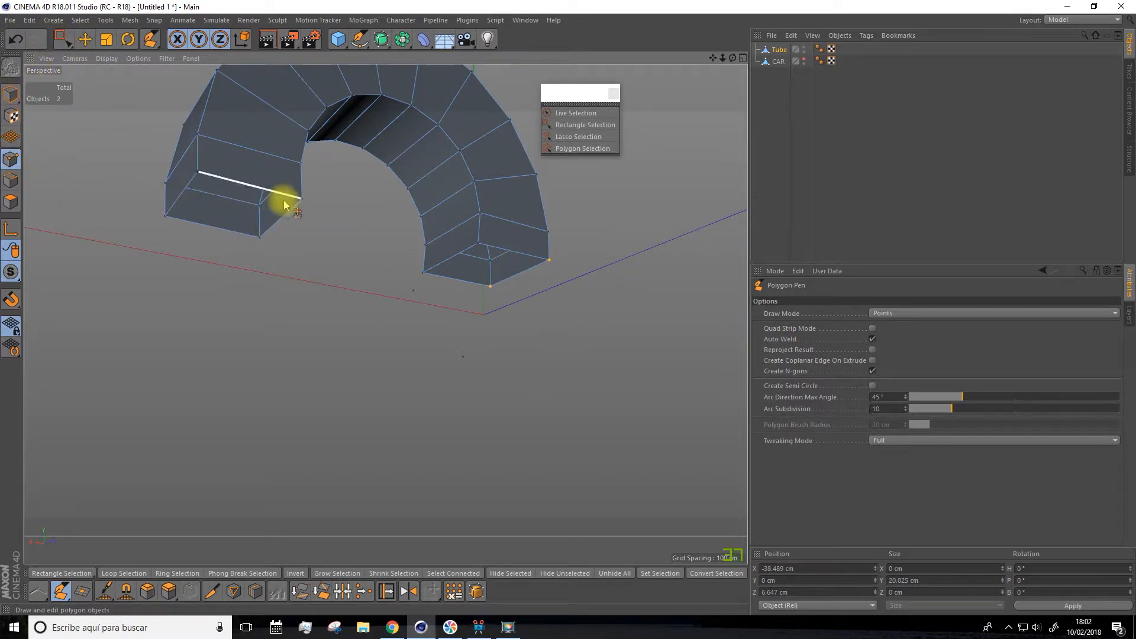
{"action": "left_click_drag", "start_coordinate": [302, 200], "coordinate": [165, 216]}
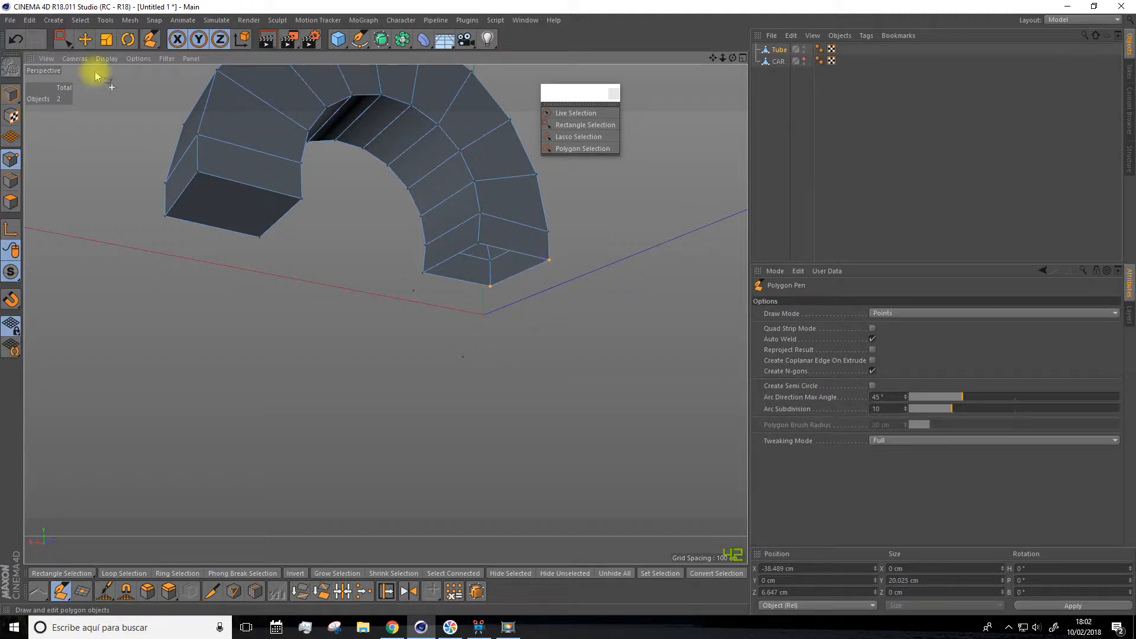
- Close the open end of the arch's right foot with a four-point Polygon Pen face
{"action": "left_click_drag", "start_coordinate": [63, 39], "coordinate": [89, 67]}
{"action": "left_click", "coordinate": [451, 391]}
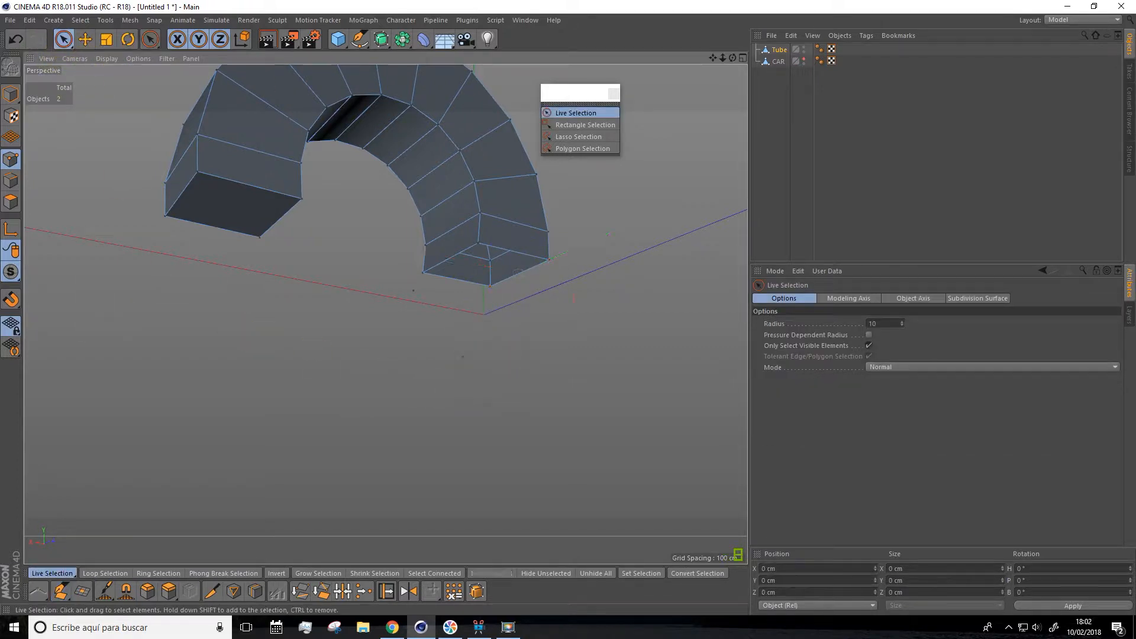
{"action": "left_click", "coordinate": [61, 590]}
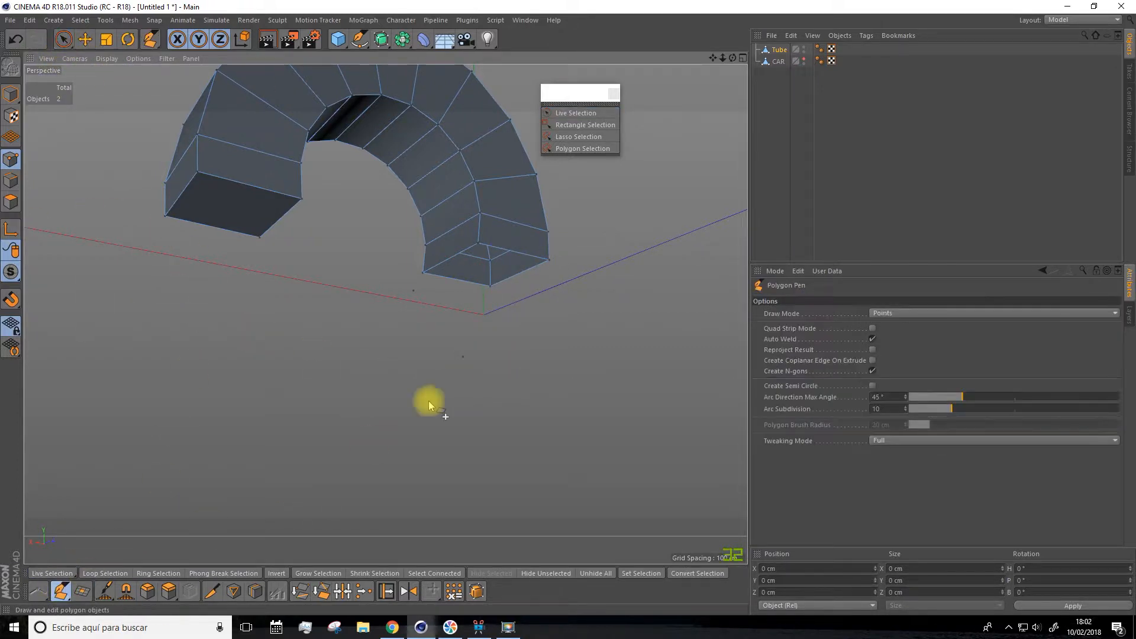
{"action": "left_click", "coordinate": [423, 273]}
{"action": "left_click", "coordinate": [479, 243]}
{"action": "left_click", "coordinate": [548, 260]}
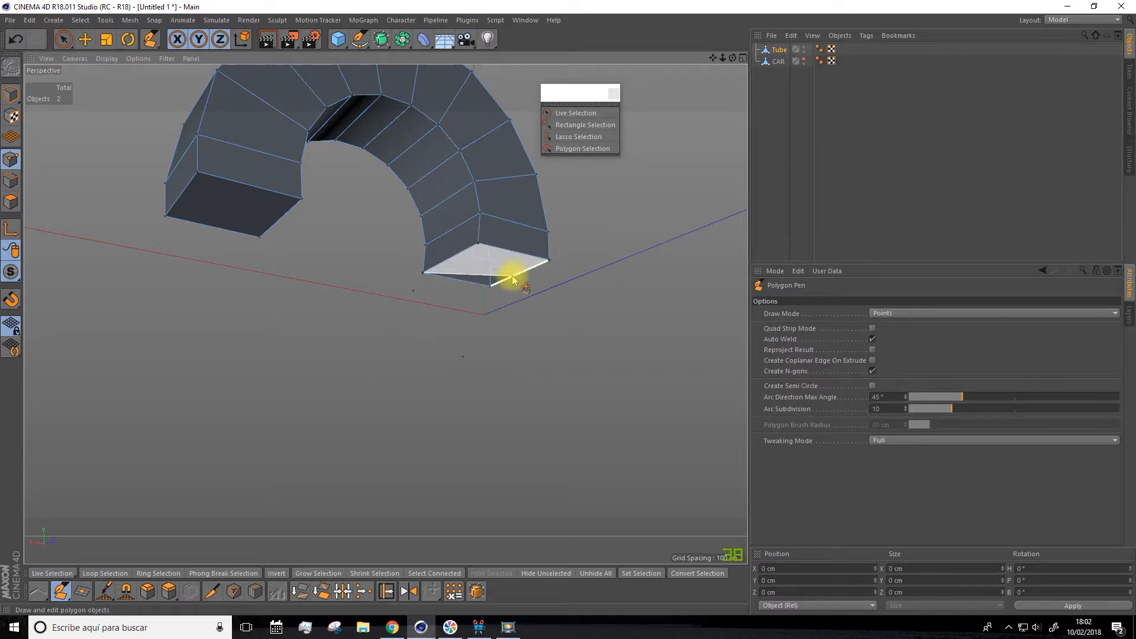
{"action": "left_click", "coordinate": [492, 288]}
{"action": "left_click_drag", "start_coordinate": [482, 375], "coordinate": [523, 324], "text": "alt"}
- Show the car body again and view the whole car with its closed wheel arch in perspective
{"action": "left_click", "coordinate": [778, 49]}
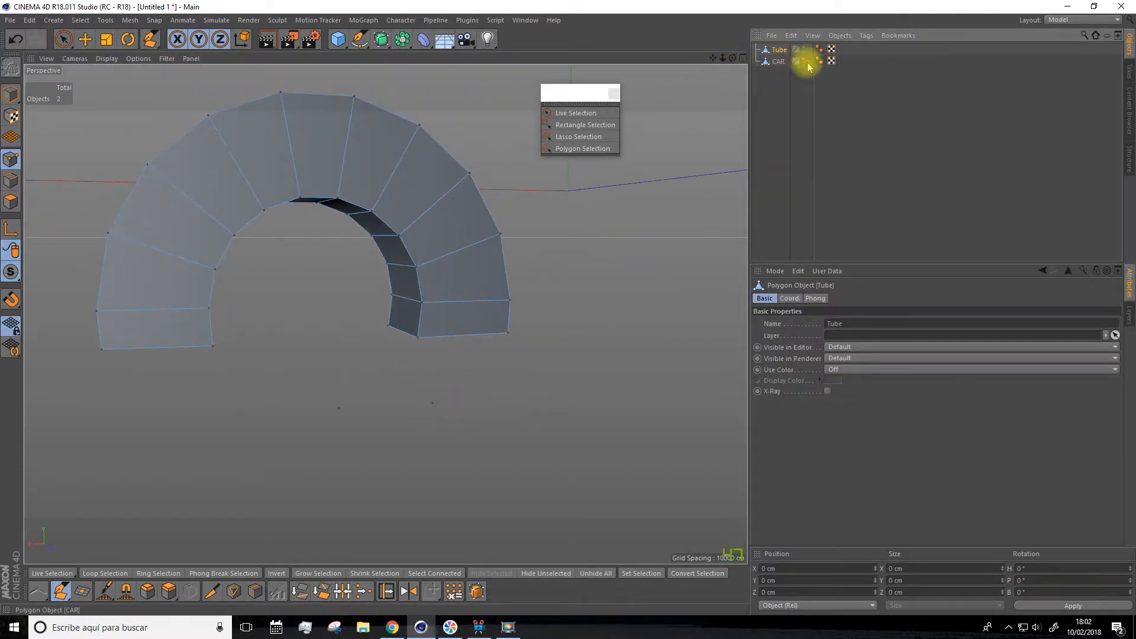
{"action": "left_click", "coordinate": [804, 61]}
{"action": "left_click_drag", "start_coordinate": [497, 330], "coordinate": [470, 451], "text": "alt"}
{"action": "left_click_drag", "start_coordinate": [712, 58], "coordinate": [644, 121]}
{"action": "left_click_drag", "start_coordinate": [547, 292], "coordinate": [507, 304], "text": "alt"}
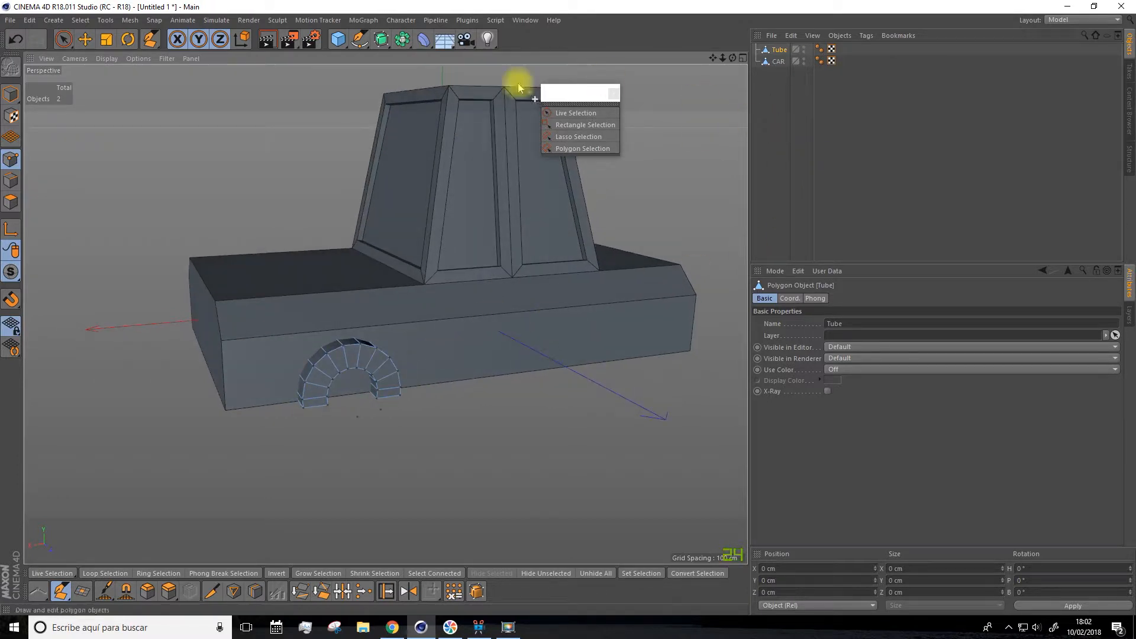
{"action": "left_click", "coordinate": [63, 39]}
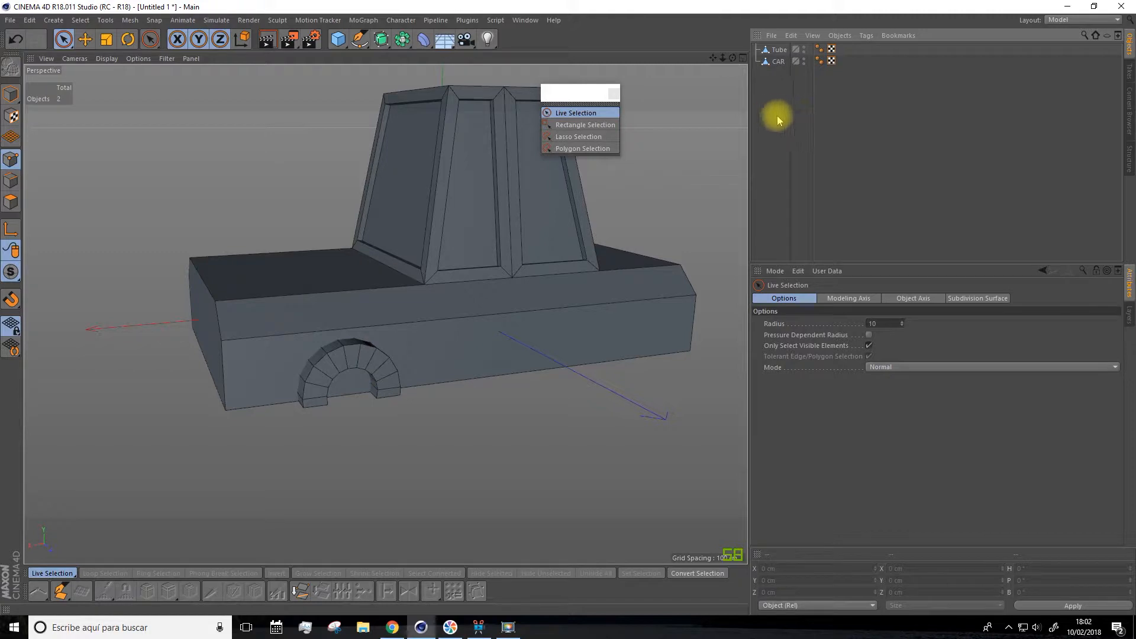
- Add a Symmetry object and nest the tube under it to mirror the arch across the ZY plane
{"action": "left_click", "coordinate": [402, 42]}
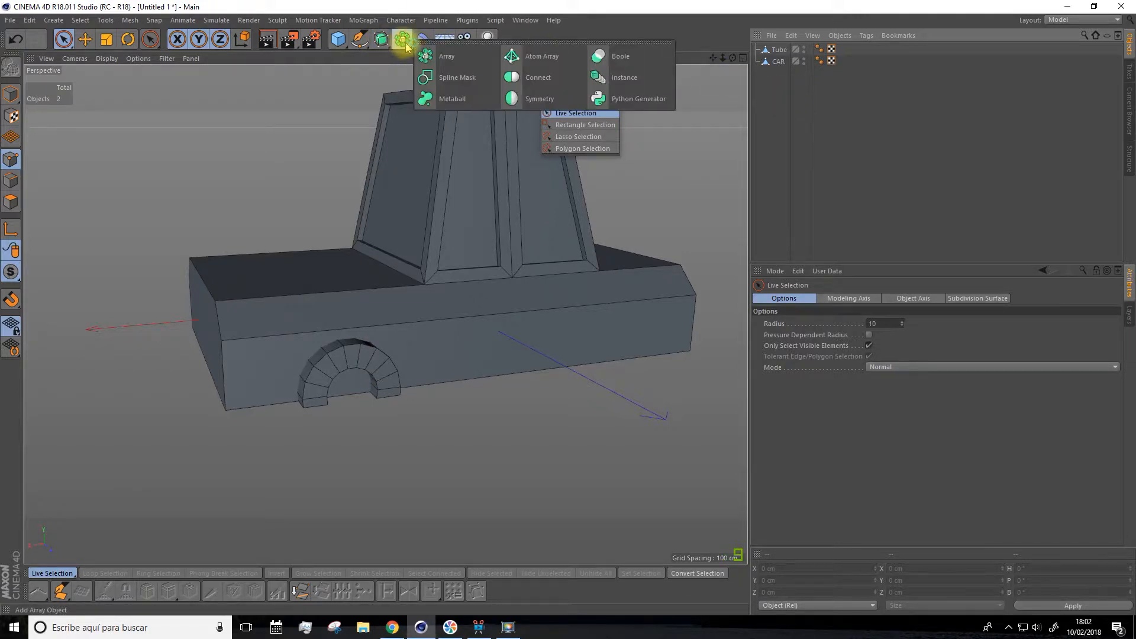
{"action": "left_click", "coordinate": [538, 101]}
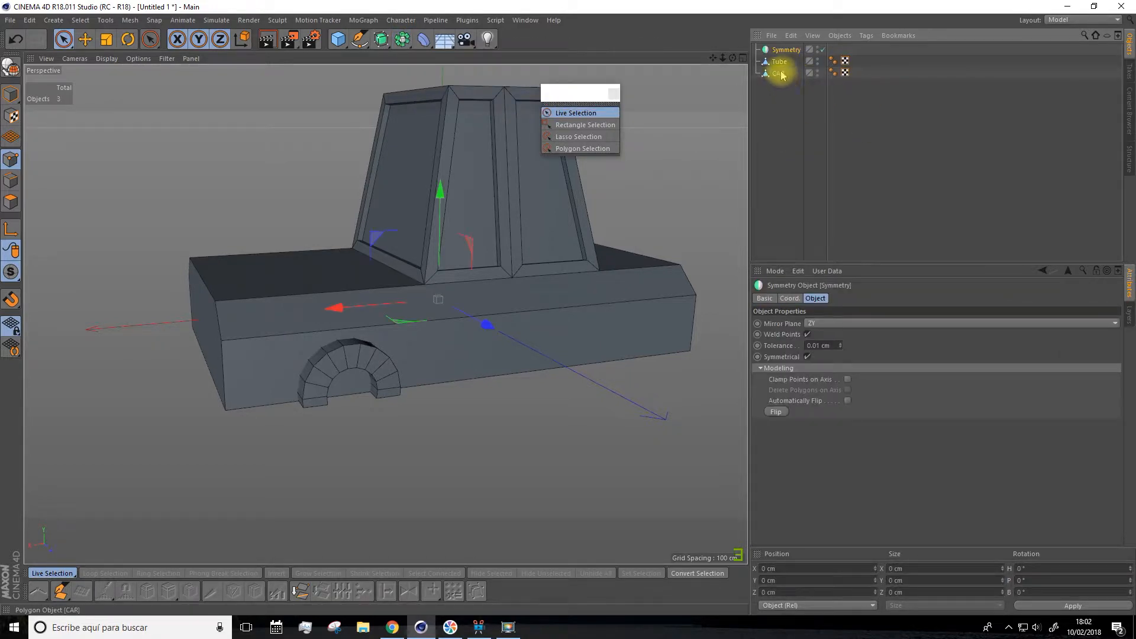
{"action": "left_click", "coordinate": [781, 64]}
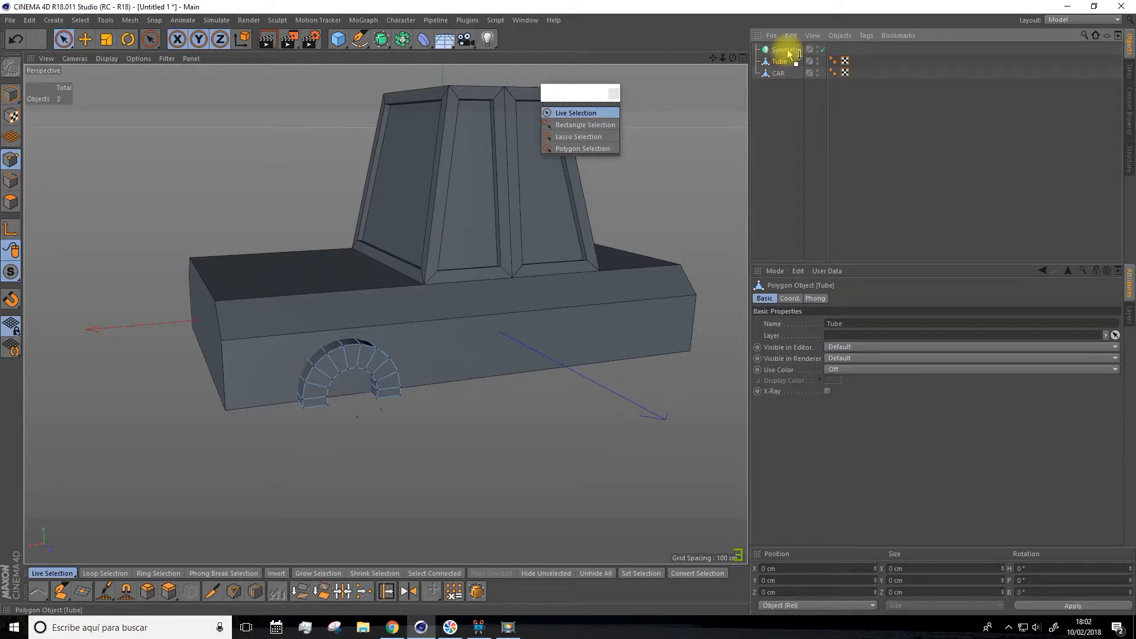
{"action": "left_click_drag", "start_coordinate": [787, 48], "coordinate": [787, 49]}
{"action": "left_click_drag", "start_coordinate": [523, 348], "coordinate": [349, 352], "text": "alt"}
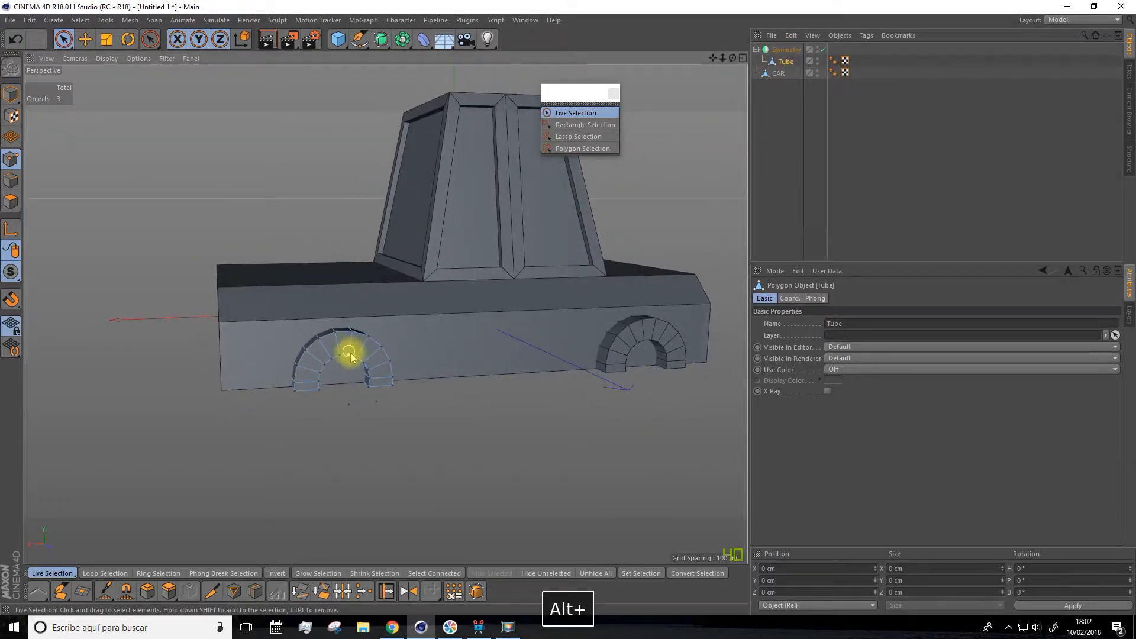
{"action": "left_click", "coordinate": [786, 50]}
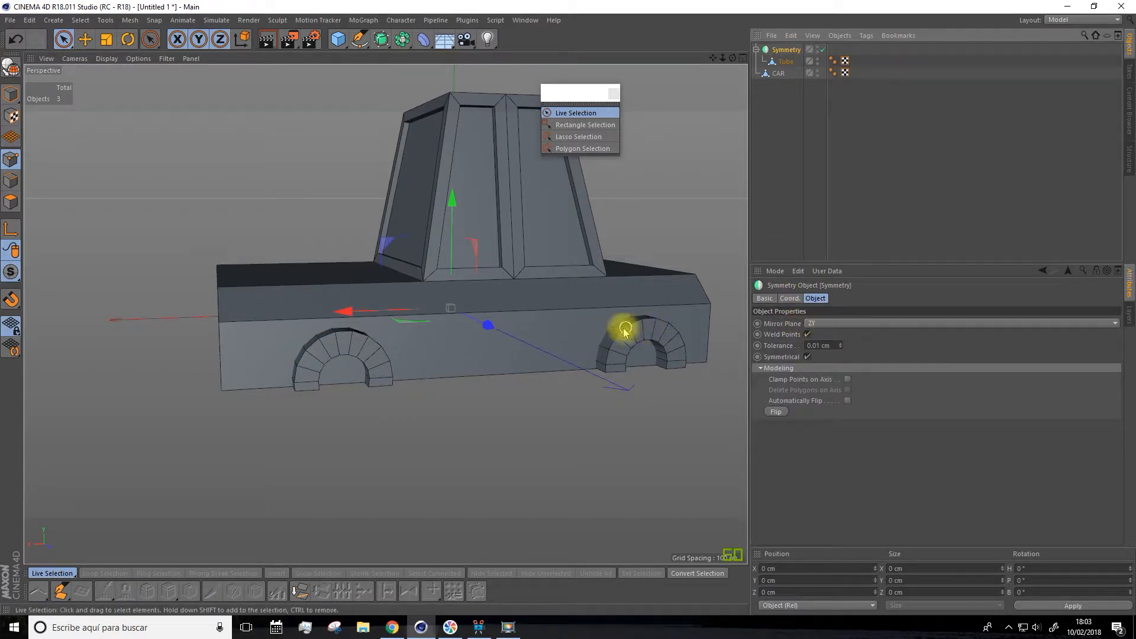
{"action": "mouse_move", "coordinate": [545, 374]}
{"action": "left_mouse_down", "text": "alt"}
{"action": "mouse_move", "coordinate": [636, 403]}
{"action": "mouse_move", "coordinate": [530, 365]}
{"action": "mouse_move", "coordinate": [527, 374]}
{"action": "left_mouse_up", "text": "alt"}
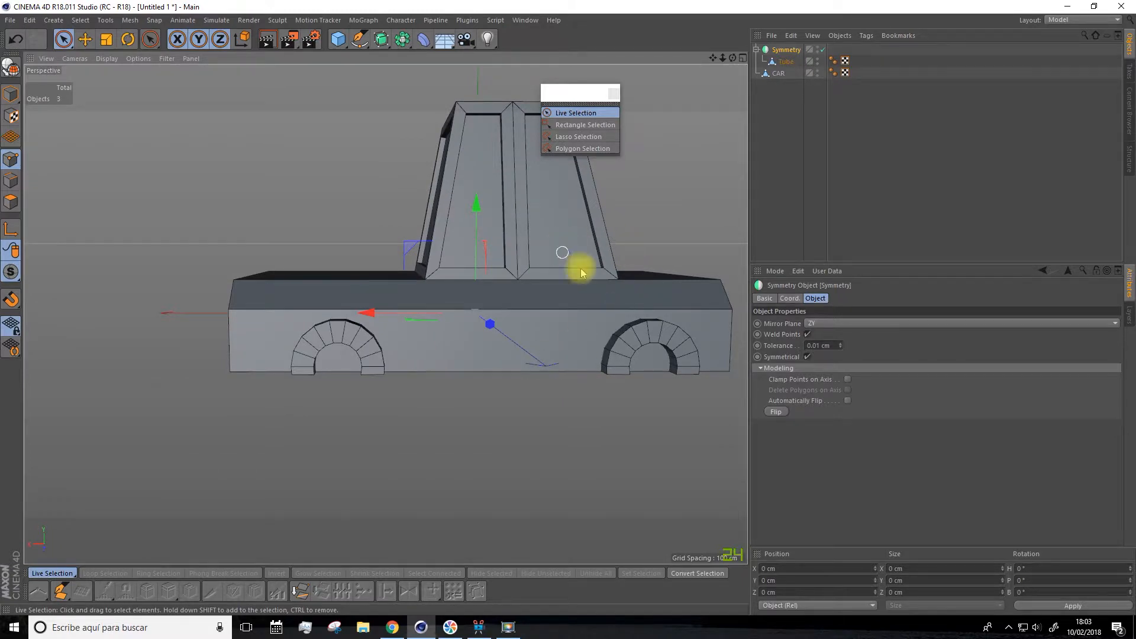
- In model mode, move the tube arch along X to about 119.8 cm, bringing the mirrored pair closer together
{"action": "left_click", "coordinate": [785, 62]}
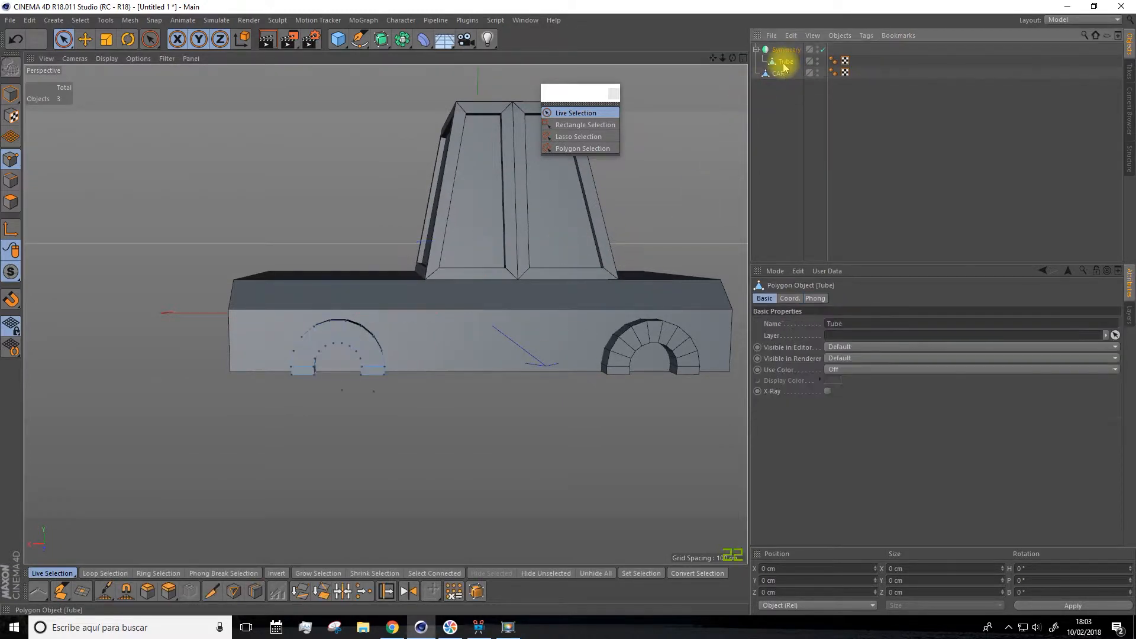
{"action": "left_click", "coordinate": [85, 39]}
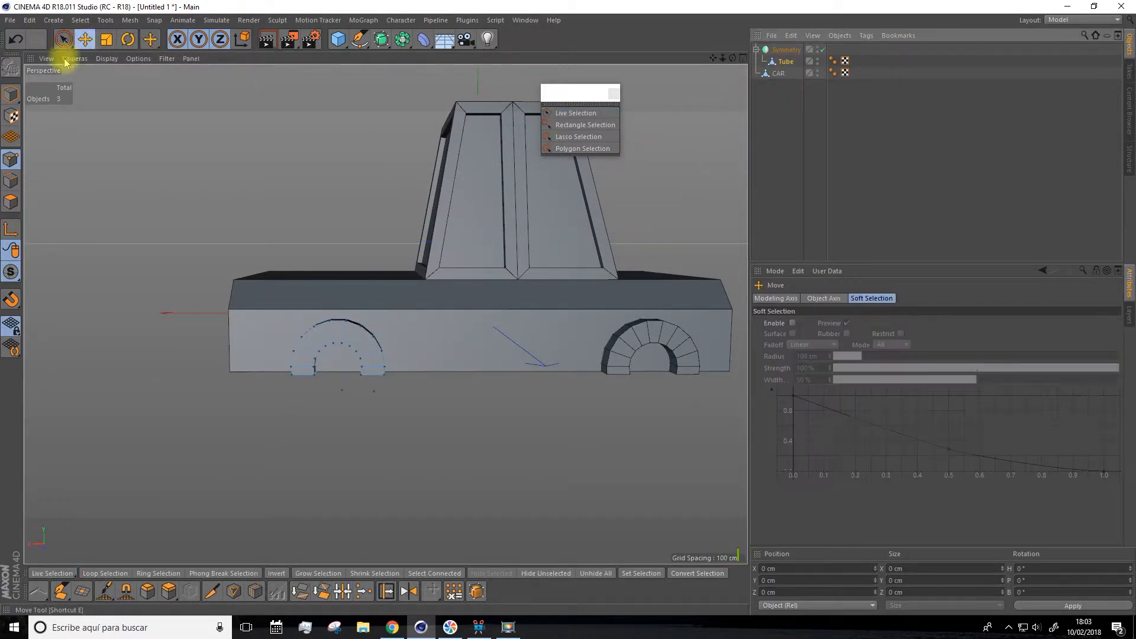
{"action": "left_click", "coordinate": [10, 94]}
{"action": "mouse_move", "coordinate": [233, 361]}
{"action": "left_mouse_down"}
{"action": "mouse_move", "coordinate": [281, 376]}
{"action": "mouse_move", "coordinate": [246, 370]}
{"action": "left_mouse_up"}
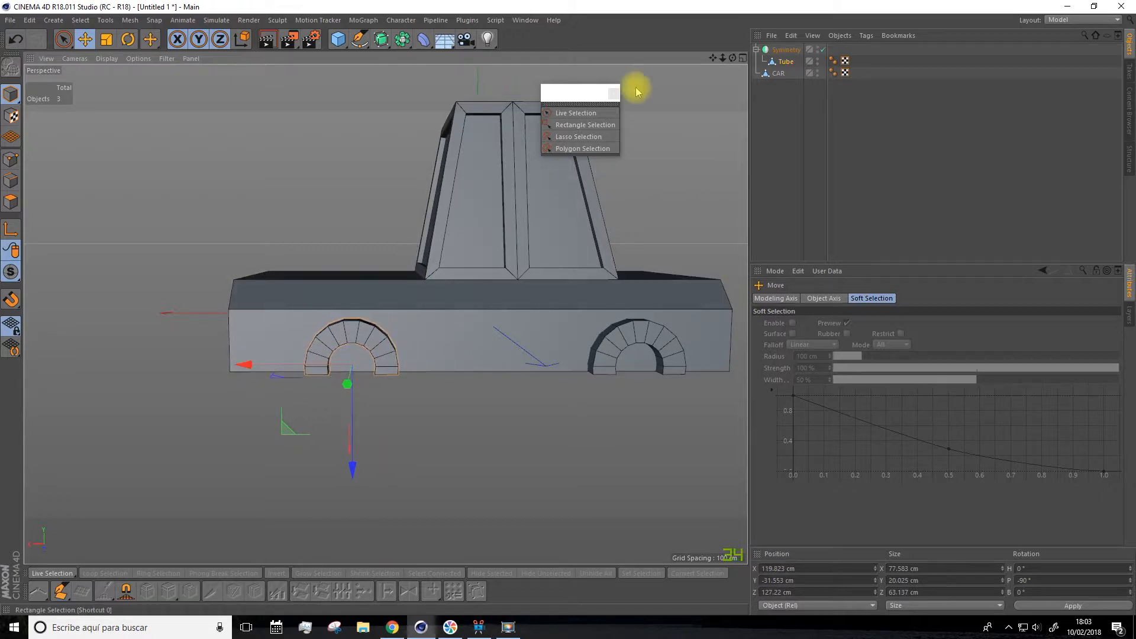
- Shift the Symmetry object with both arches along X to about 5.3 cm
{"action": "left_click", "coordinate": [786, 50]}
{"action": "left_click_drag", "start_coordinate": [381, 314], "coordinate": [363, 311]}
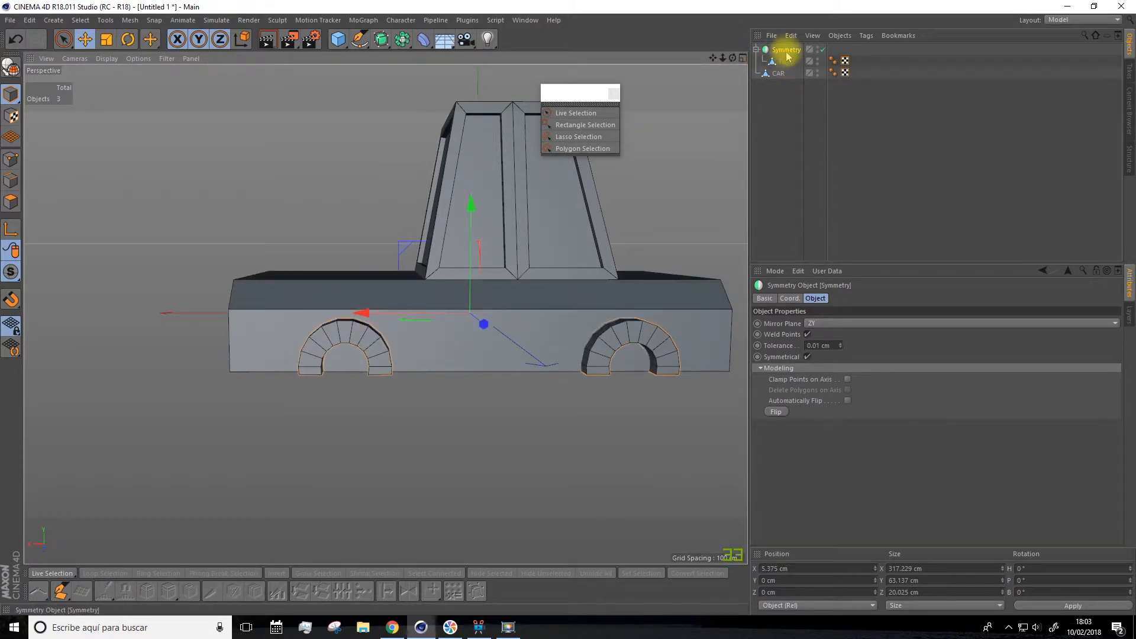
{"action": "left_click_drag", "start_coordinate": [363, 316], "coordinate": [364, 317]}
{"action": "left_click_drag", "start_coordinate": [457, 447], "coordinate": [507, 462], "text": "alt"}
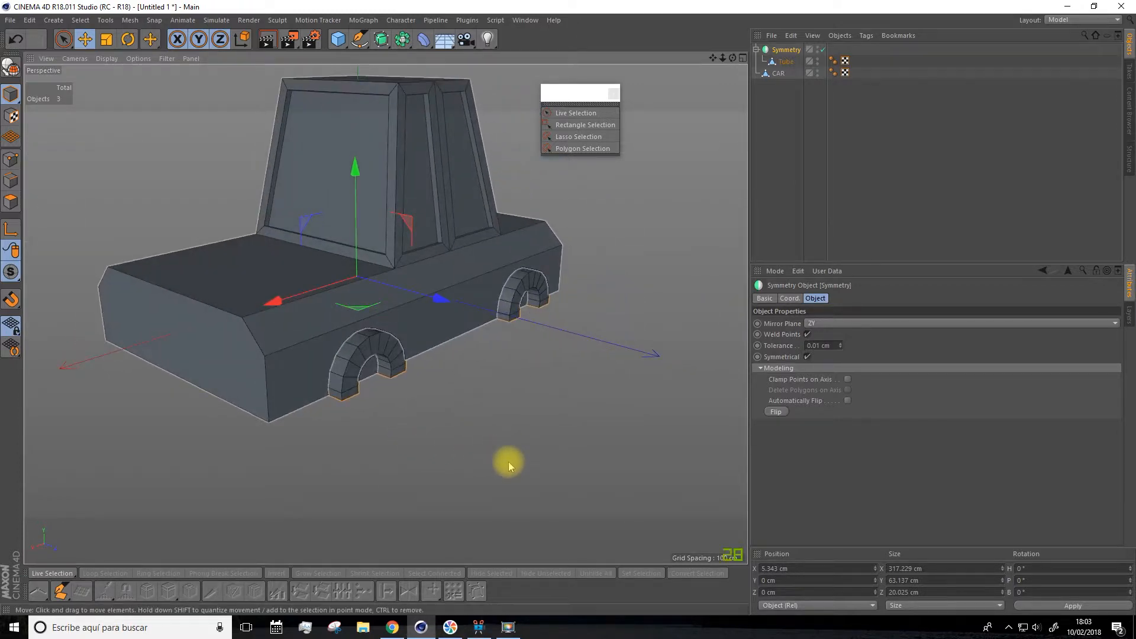
{"action": "left_click_drag", "start_coordinate": [236, 295], "coordinate": [370, 127], "text": "alt"}
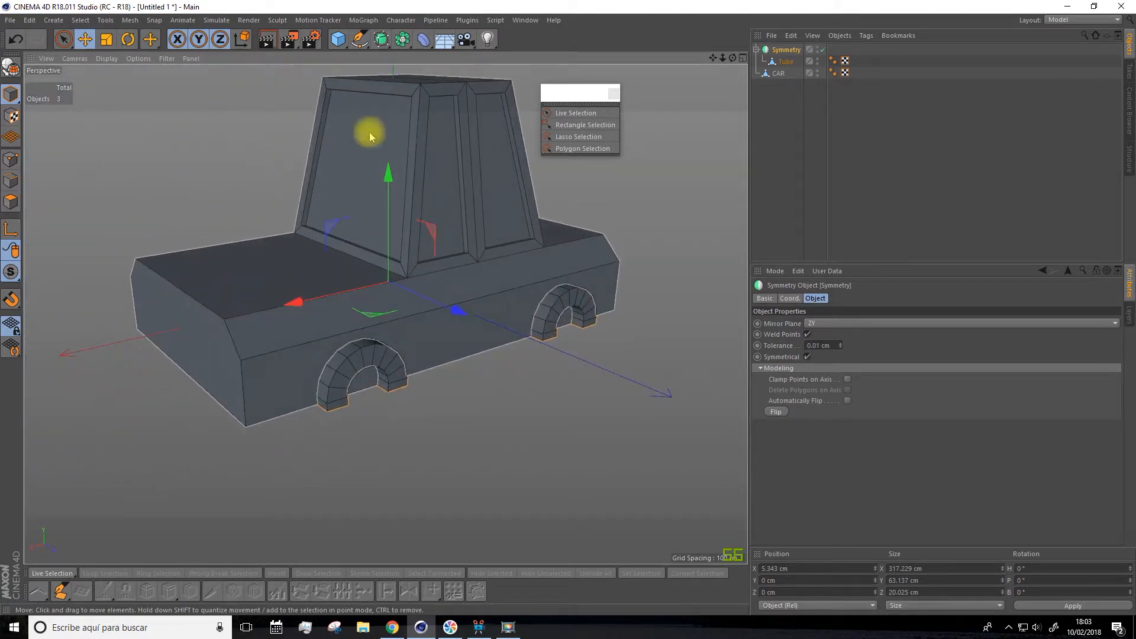
- Add a second Symmetry object, nest the first one under it and set its mirror plane to XY
{"action": "left_click", "coordinate": [400, 39]}
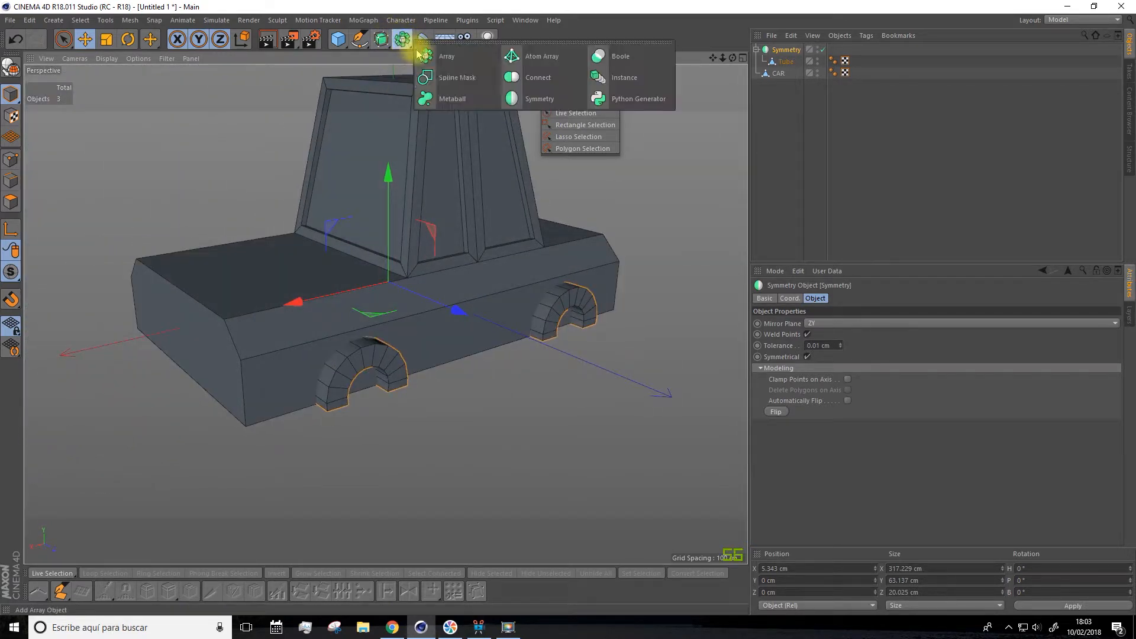
{"action": "left_click", "coordinate": [539, 98]}
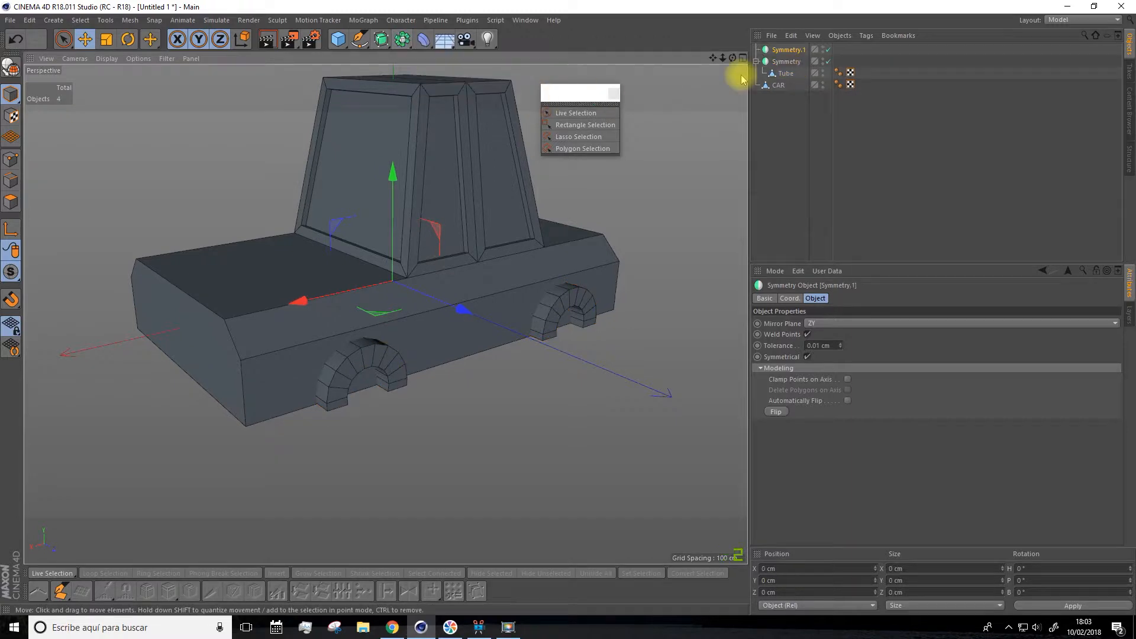
{"action": "left_click", "coordinate": [784, 64]}
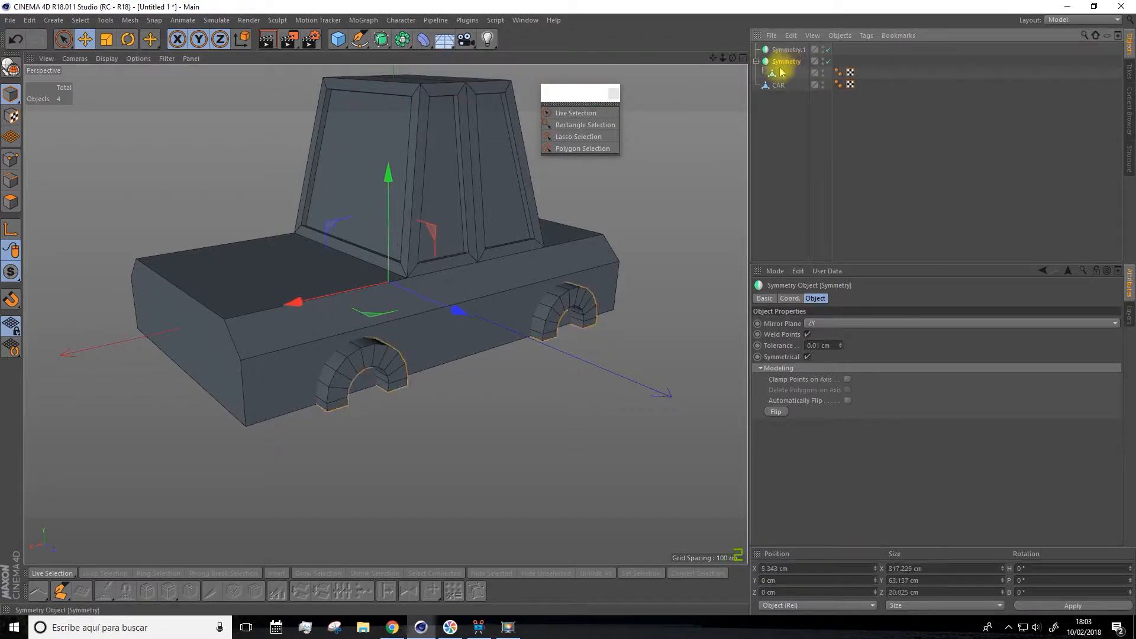
{"action": "left_click_drag", "start_coordinate": [787, 52], "coordinate": [786, 53]}
{"action": "left_click", "coordinate": [786, 51]}
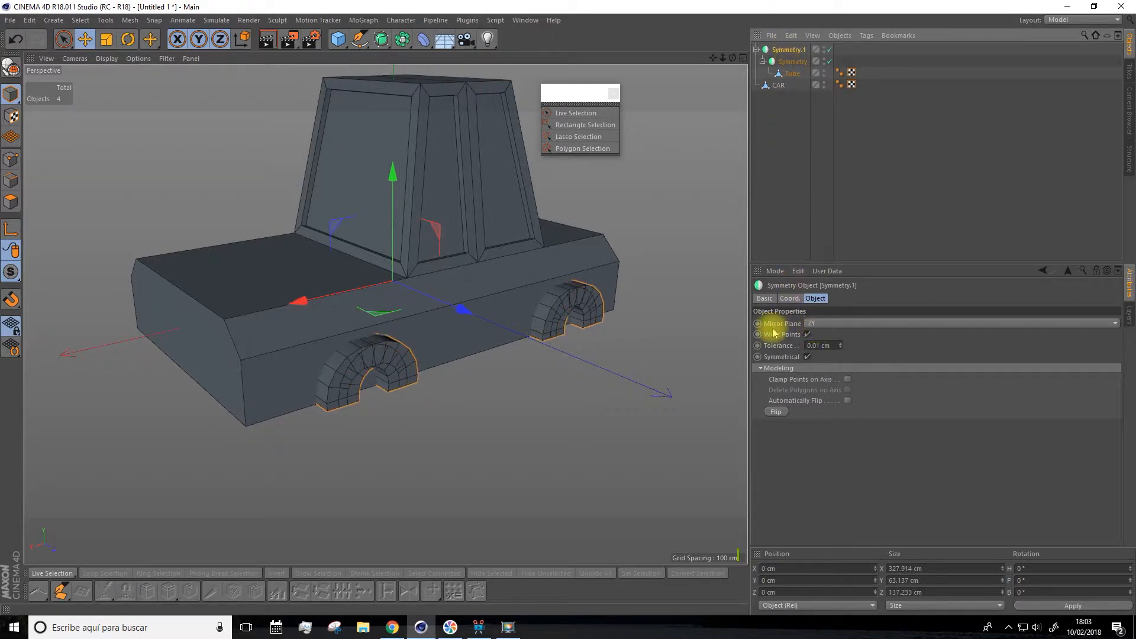
{"action": "left_click", "coordinate": [819, 327]}
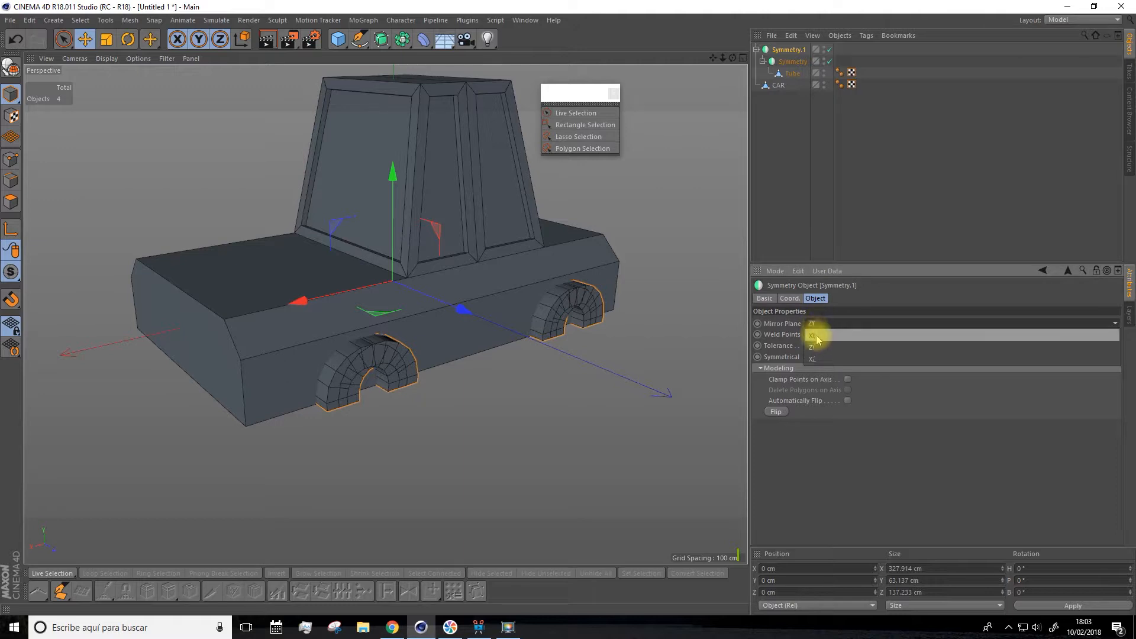
{"action": "left_click", "coordinate": [818, 347]}
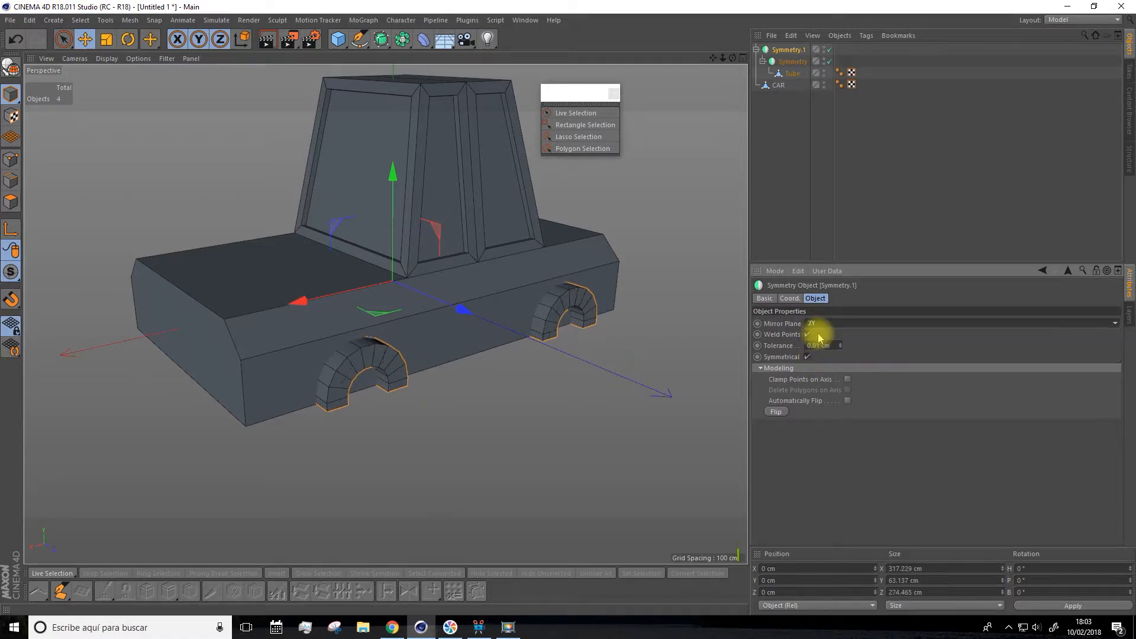
- Examine the mirrored wheel arches on both sides of the car and select the car body
{"action": "left_click_drag", "start_coordinate": [406, 319], "coordinate": [578, 340], "text": "alt"}
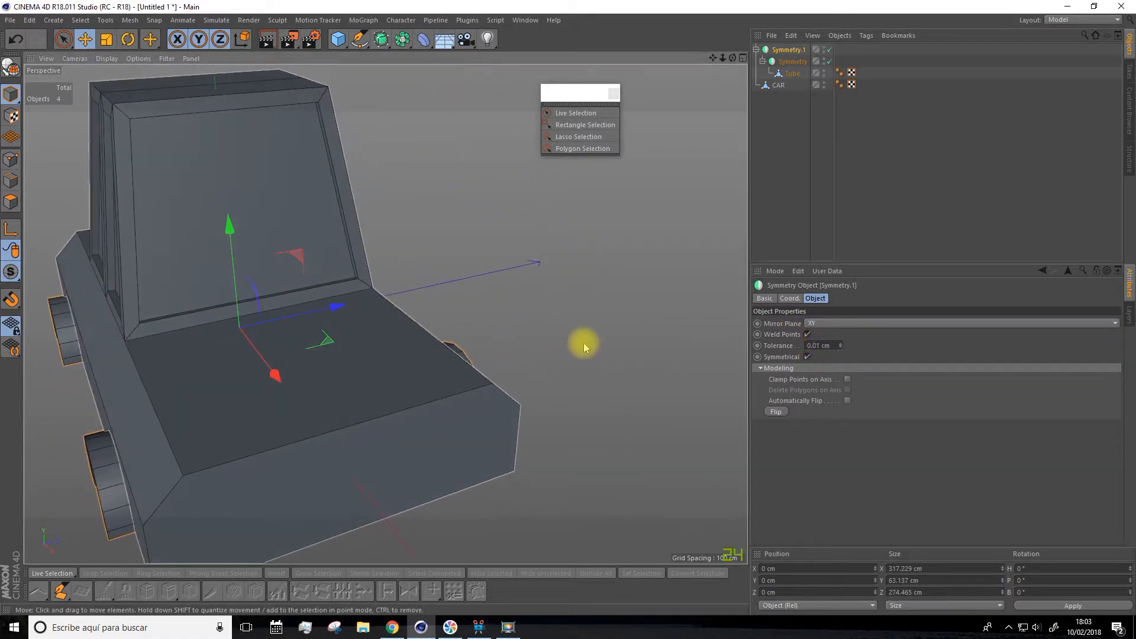
{"action": "left_click_drag", "start_coordinate": [487, 292], "coordinate": [254, 214], "text": "alt"}
{"action": "left_click", "coordinate": [267, 215]}
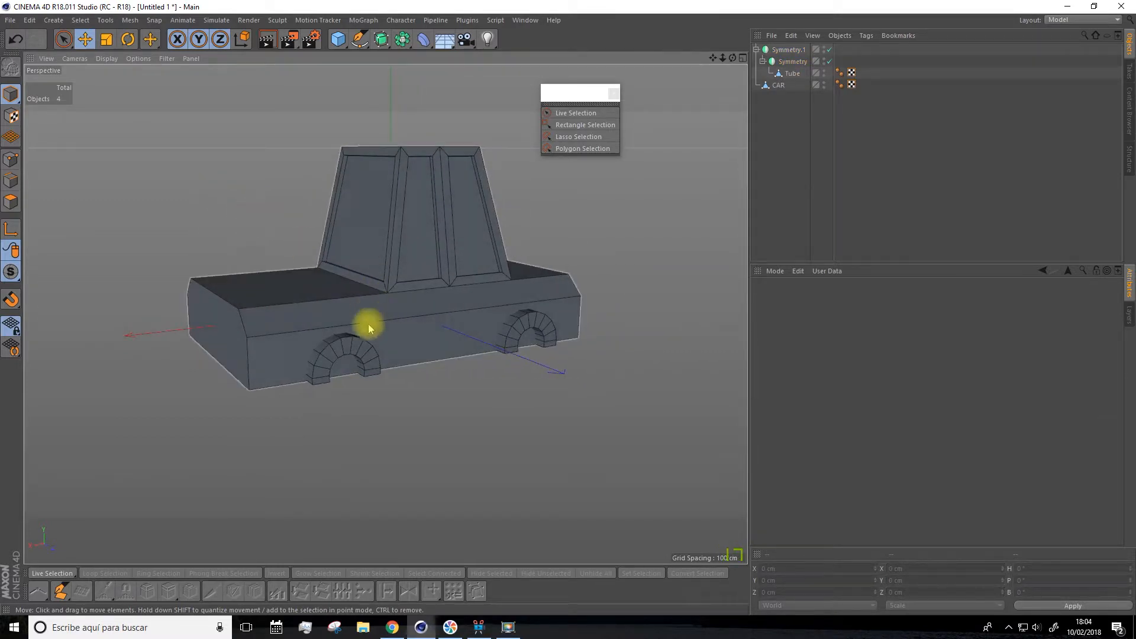
{"action": "scroll", "coordinate": [368, 327], "scroll_direction": "up", "scroll_amount": 5}
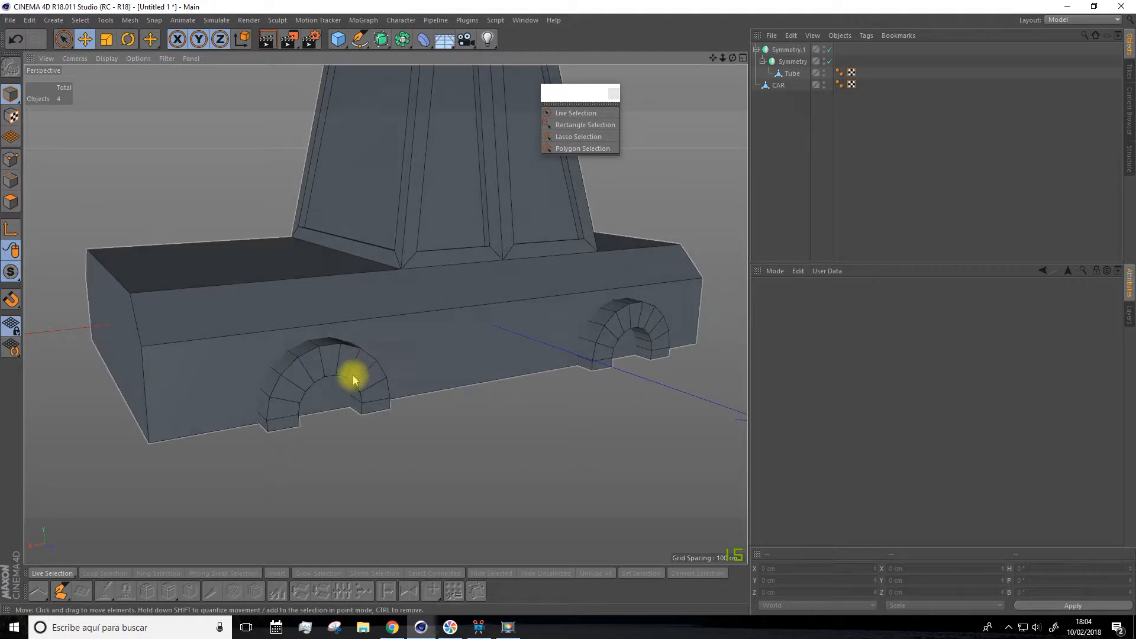
{"action": "left_click", "coordinate": [793, 75]}
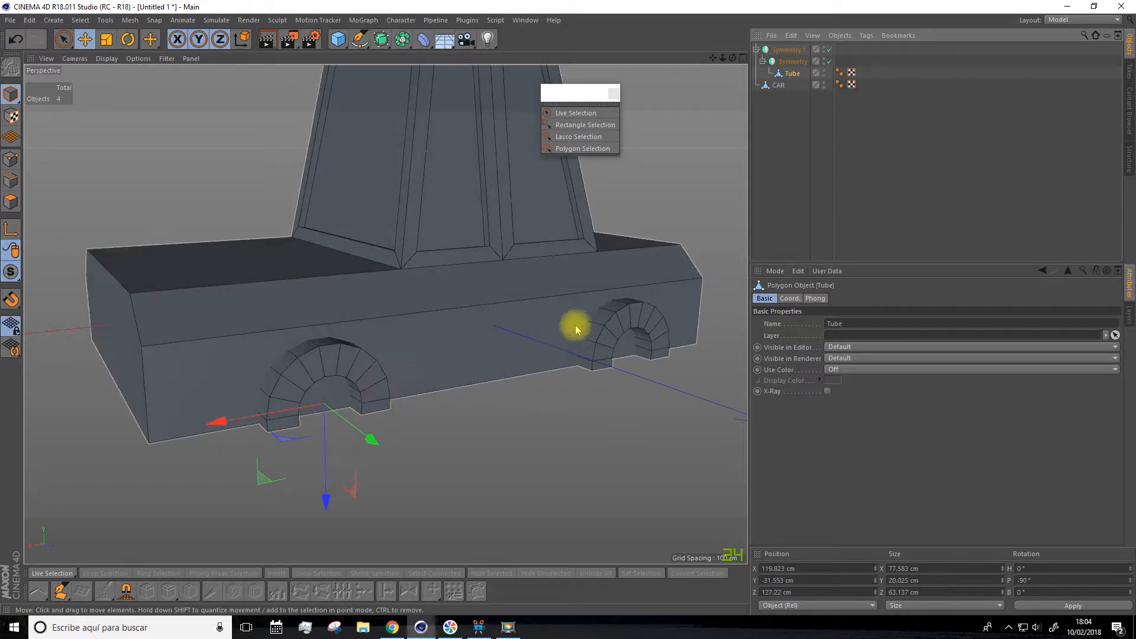
{"action": "left_click_drag", "start_coordinate": [488, 345], "coordinate": [454, 428], "text": "alt"}
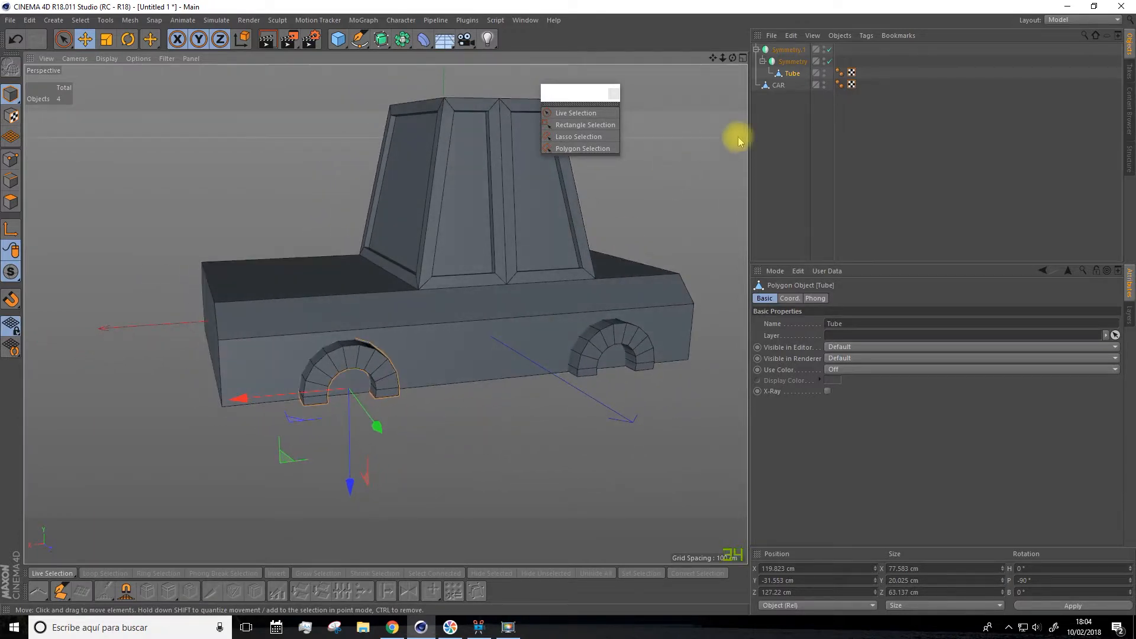
{"action": "left_click", "coordinate": [780, 86]}
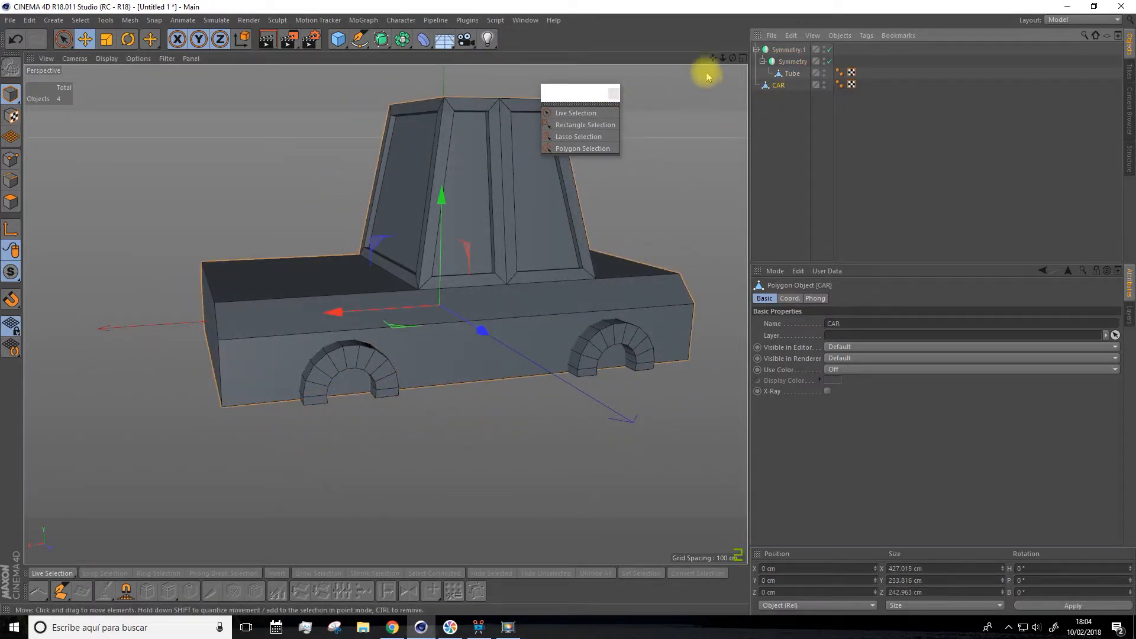
{"action": "left_click_drag", "start_coordinate": [714, 59], "coordinate": [664, 87]}
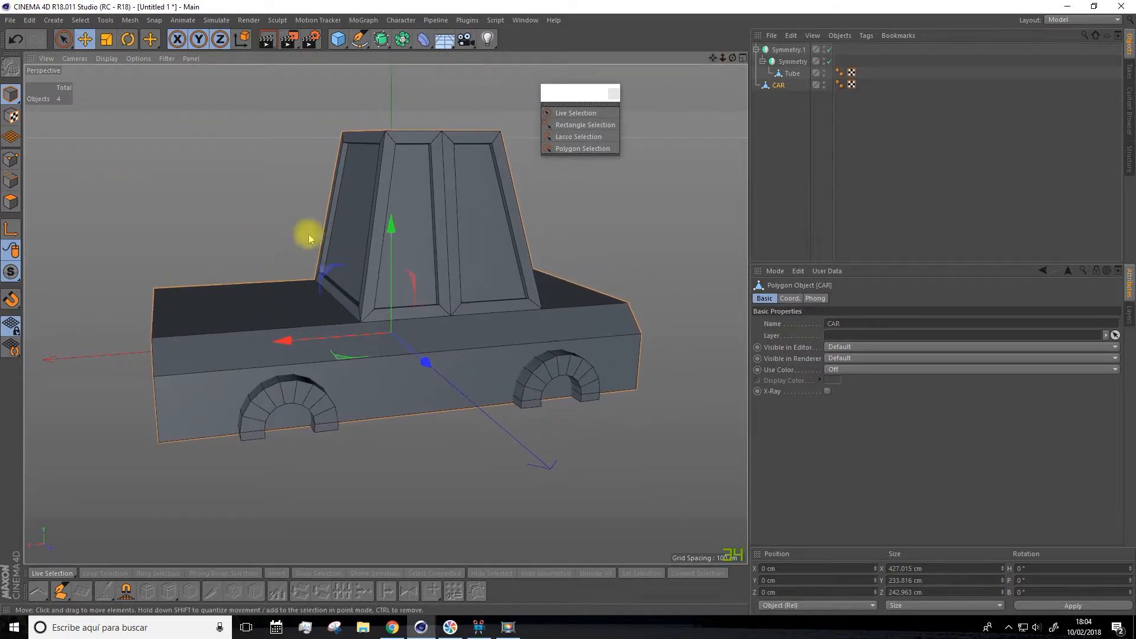
- Save the project to the desktop under the file name CAR
{"action": "left_click", "coordinate": [10, 21]}
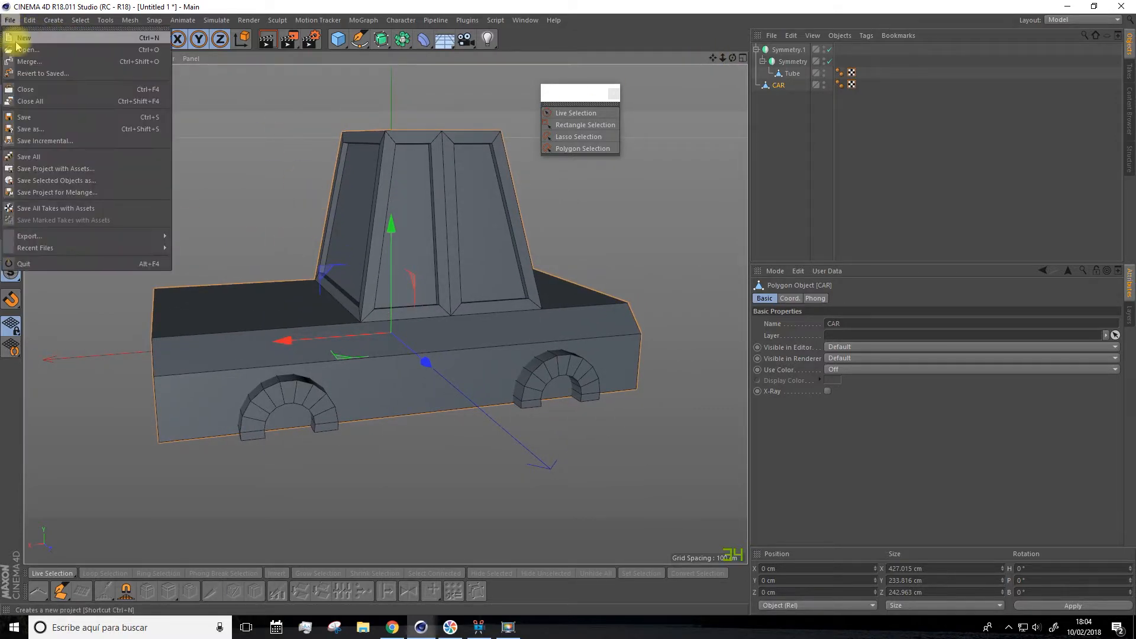
{"action": "left_click", "coordinate": [30, 129]}
{"action": "type", "text": "CAR"}
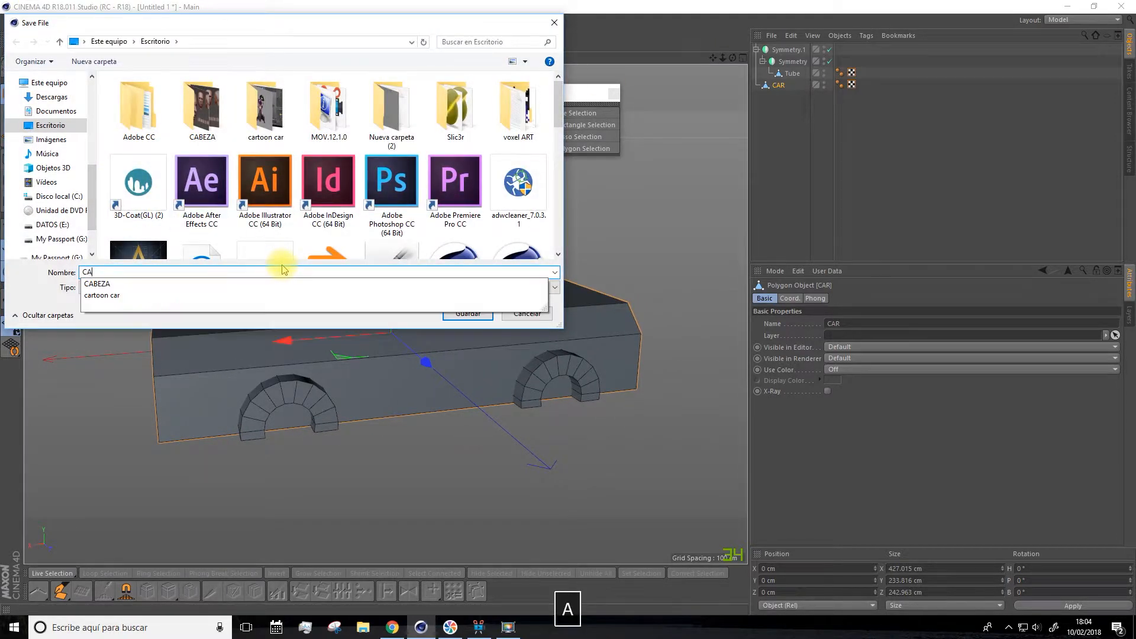
{"action": "left_click", "coordinate": [476, 315]}
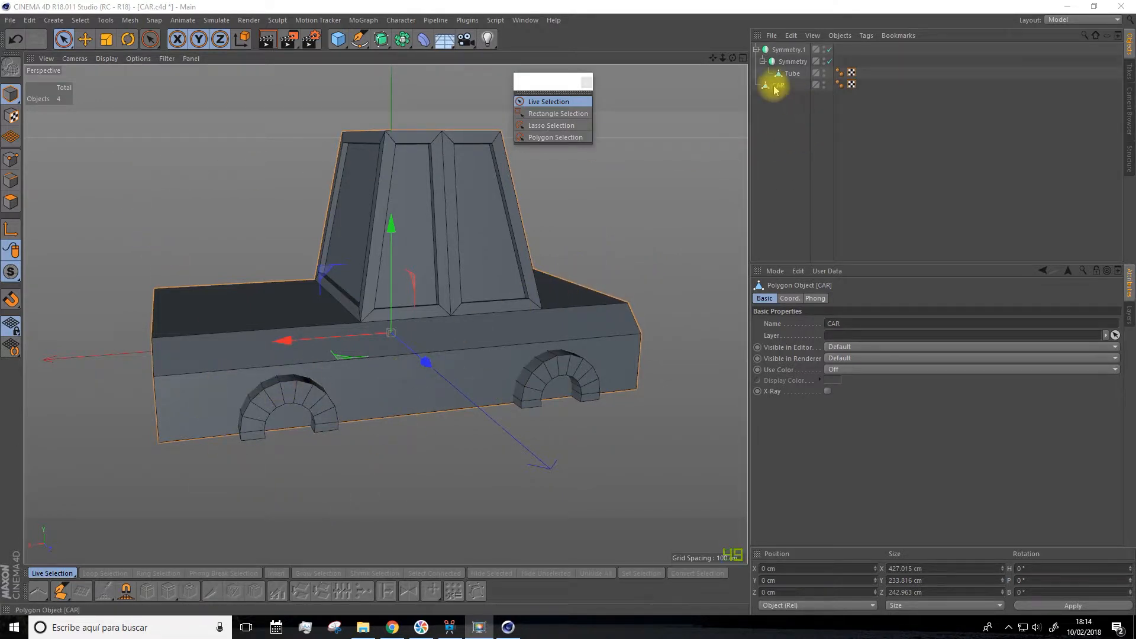
- In polygon mode, select only the lower side polygons on both flanks of the CAR object
{"action": "left_click", "coordinate": [11, 203]}
{"action": "left_click", "coordinate": [195, 409]}
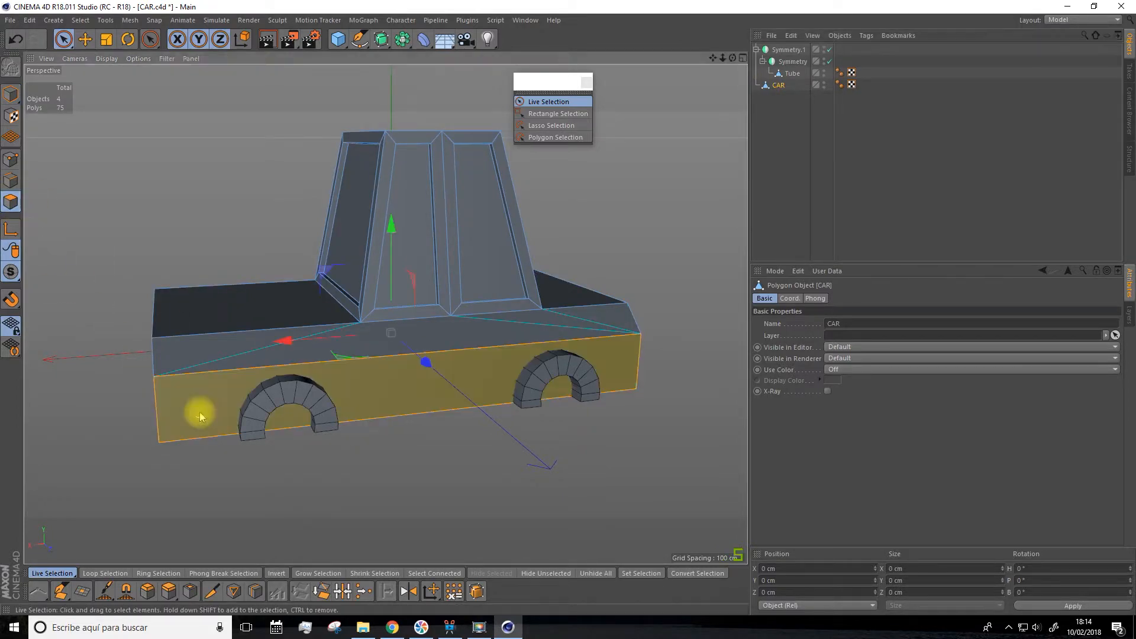
{"action": "left_click_drag", "start_coordinate": [183, 385], "coordinate": [242, 325], "text": "alt"}
{"action": "left_click_drag", "start_coordinate": [398, 262], "coordinate": [256, 411], "text": "alt"}
{"action": "left_click", "coordinate": [133, 379], "text": "shift"}
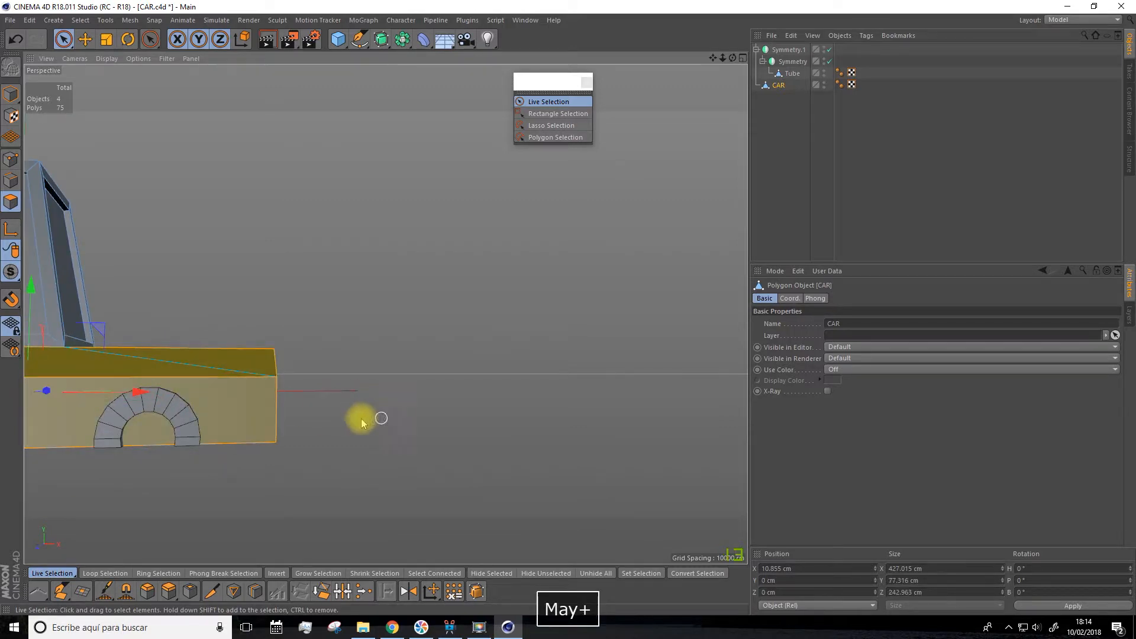
{"action": "left_click", "coordinate": [242, 409], "text": "shift"}
{"action": "left_click", "coordinate": [241, 410], "text": "ctrl"}
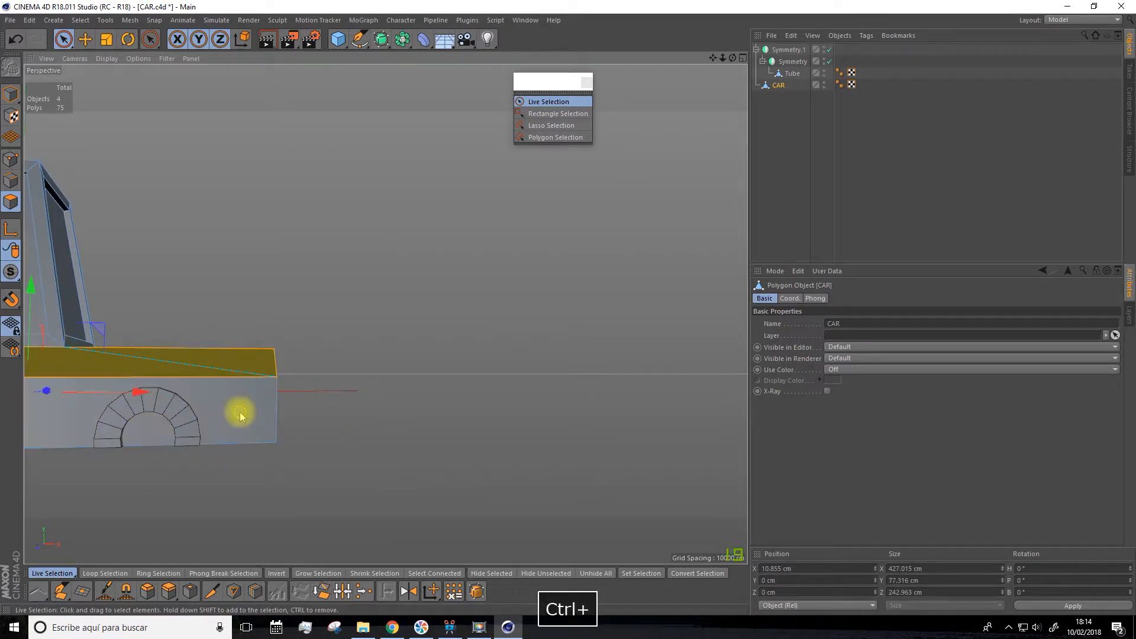
{"action": "left_click", "coordinate": [301, 417]}
{"action": "left_click", "coordinate": [250, 406]}
{"action": "left_click_drag", "start_coordinate": [250, 406], "coordinate": [596, 282], "text": "alt"}
{"action": "left_click", "coordinate": [481, 507], "text": "shift"}
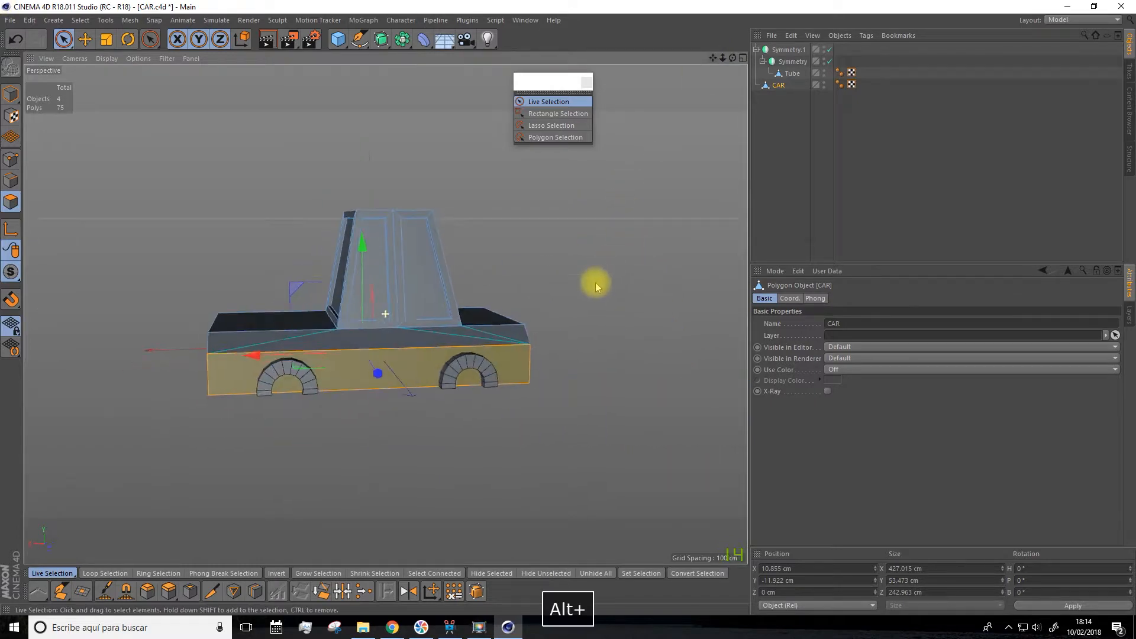
{"action": "key", "text": "s"}
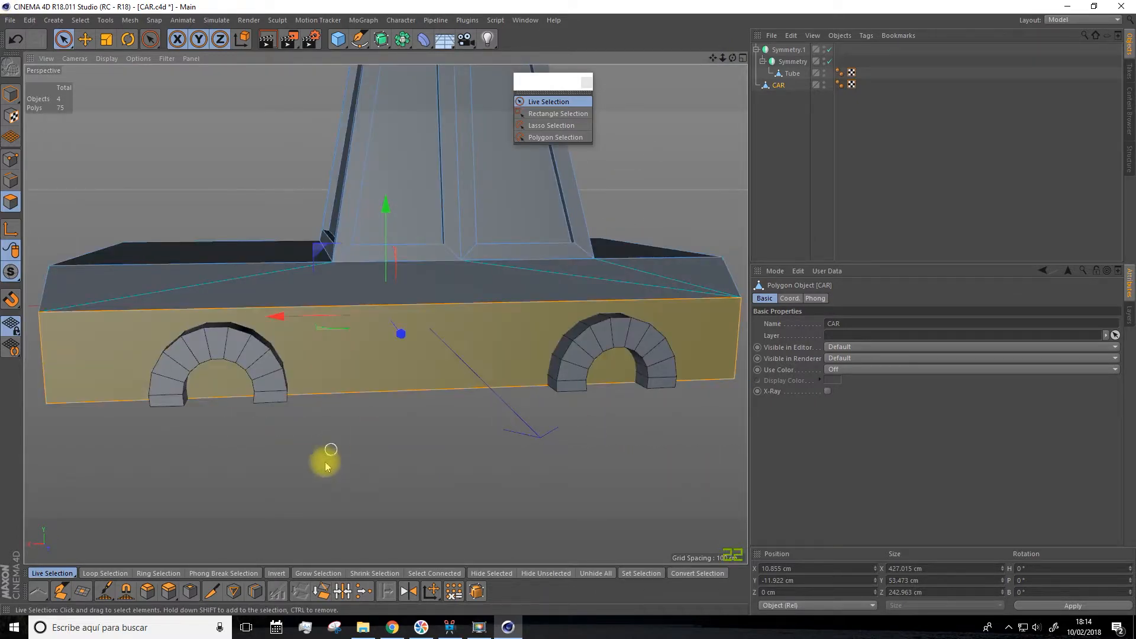
- In the front view, loop-cut the selected side polygons vertically near both outer edges of the negative-X wheel arch, at offsets of about 71.2% and 57%
{"action": "left_click", "coordinate": [257, 592]}
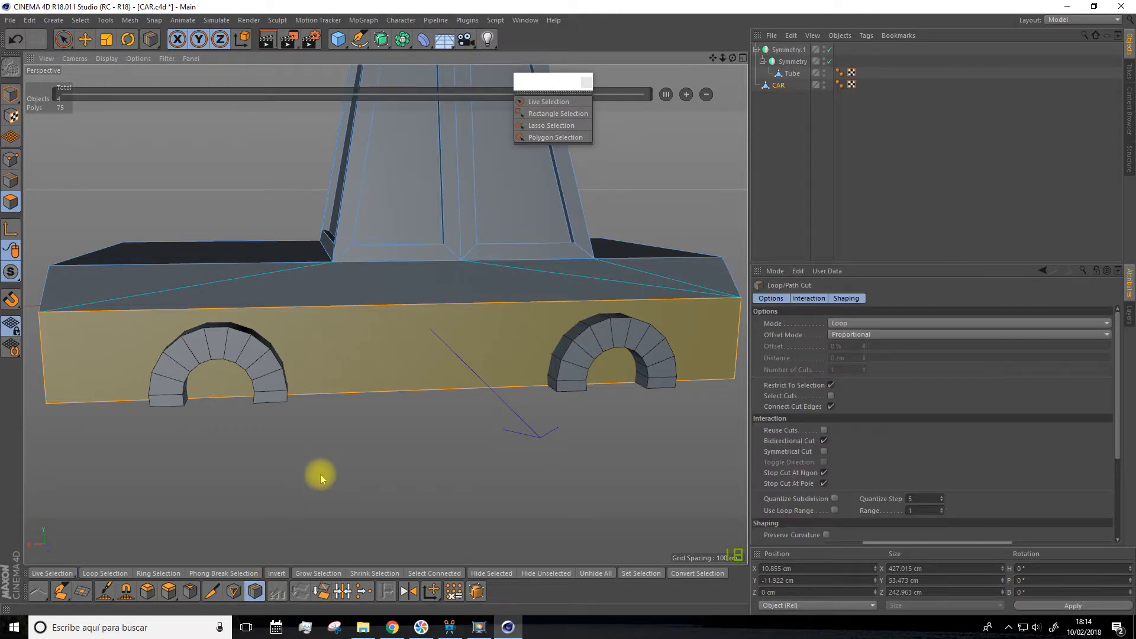
{"action": "left_click_drag", "start_coordinate": [321, 474], "coordinate": [318, 454], "text": "alt"}
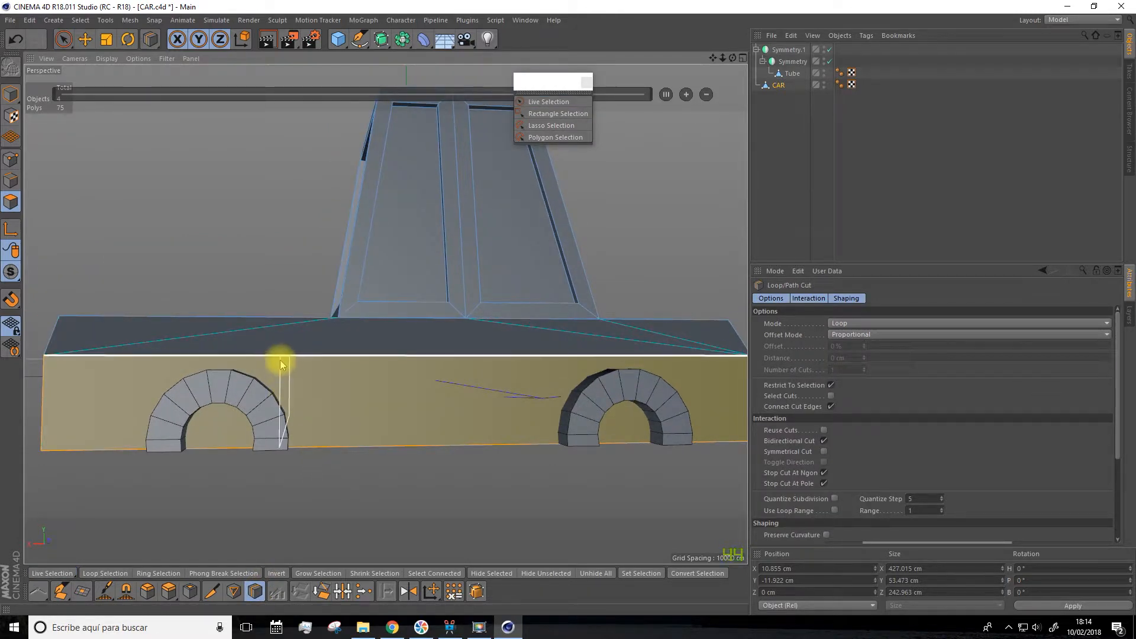
{"action": "left_click", "coordinate": [742, 57]}
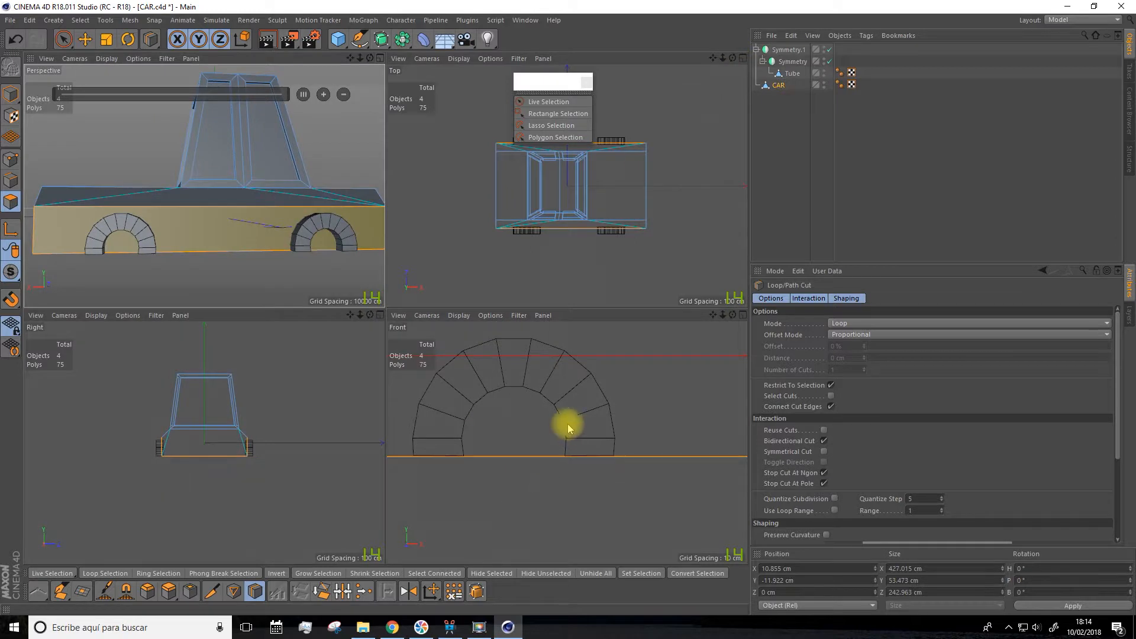
{"action": "left_click", "coordinate": [743, 315]}
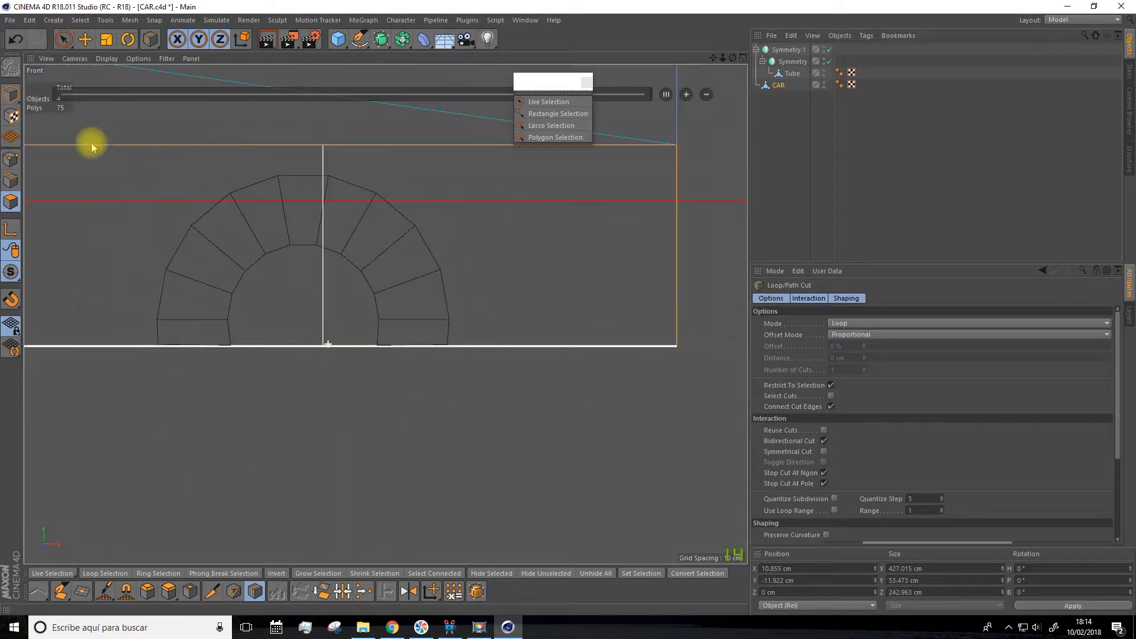
{"action": "middle_click_drag", "start_coordinate": [382, 307], "coordinate": [460, 426], "text": "alt"}
{"action": "scroll", "coordinate": [478, 259], "scroll_direction": "down", "scroll_amount": 7}
{"action": "left_click_drag", "start_coordinate": [713, 58], "coordinate": [838, 65]}
{"action": "scroll", "coordinate": [418, 274], "scroll_direction": "up", "scroll_amount": 5}
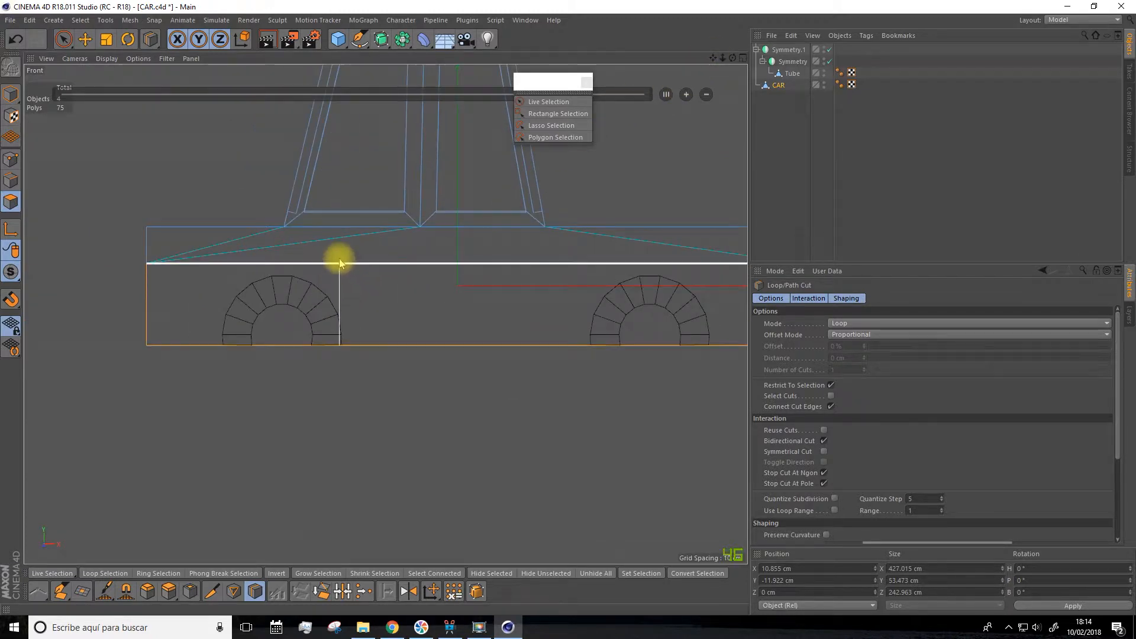
{"action": "left_click", "coordinate": [336, 267]}
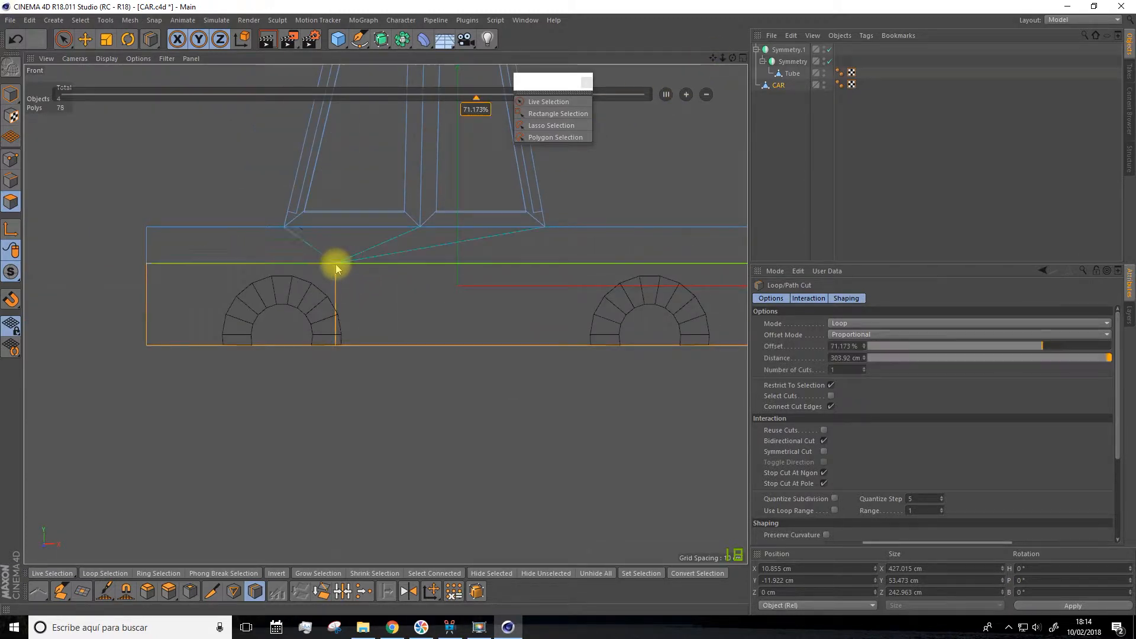
{"action": "left_click", "coordinate": [228, 267]}
- Add two vertical loop cuts near the outer edges of the positive-X wheel arch, at offsets of about 56.2% and 50.1%
{"action": "left_click_drag", "start_coordinate": [712, 58], "coordinate": [557, 72]}
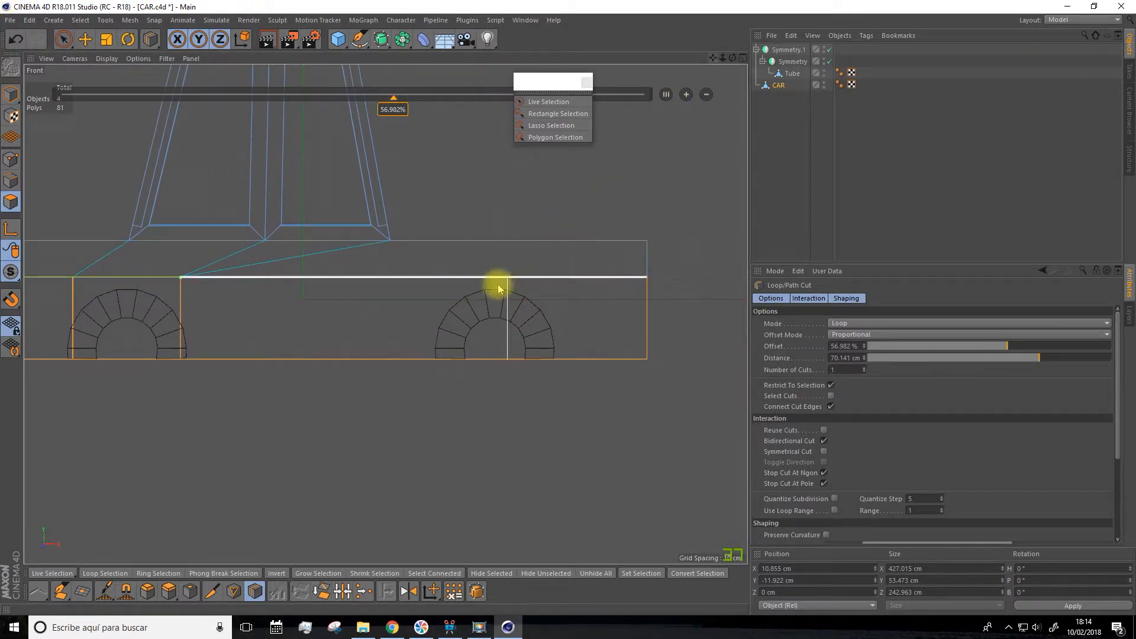
{"action": "left_click", "coordinate": [443, 281]}
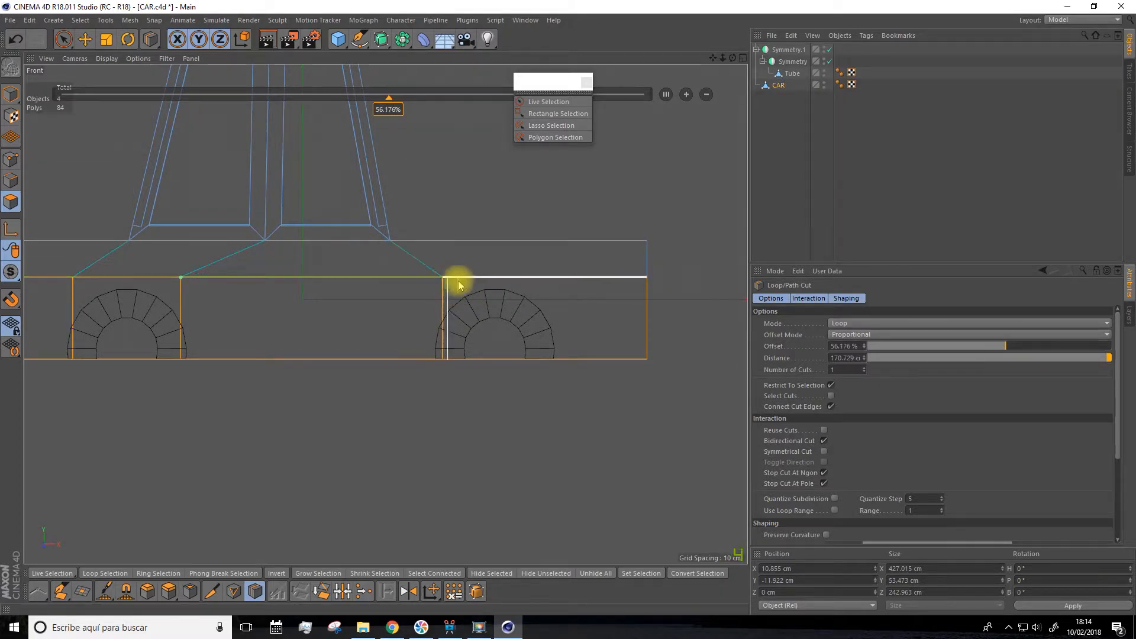
{"action": "left_click", "coordinate": [545, 277]}
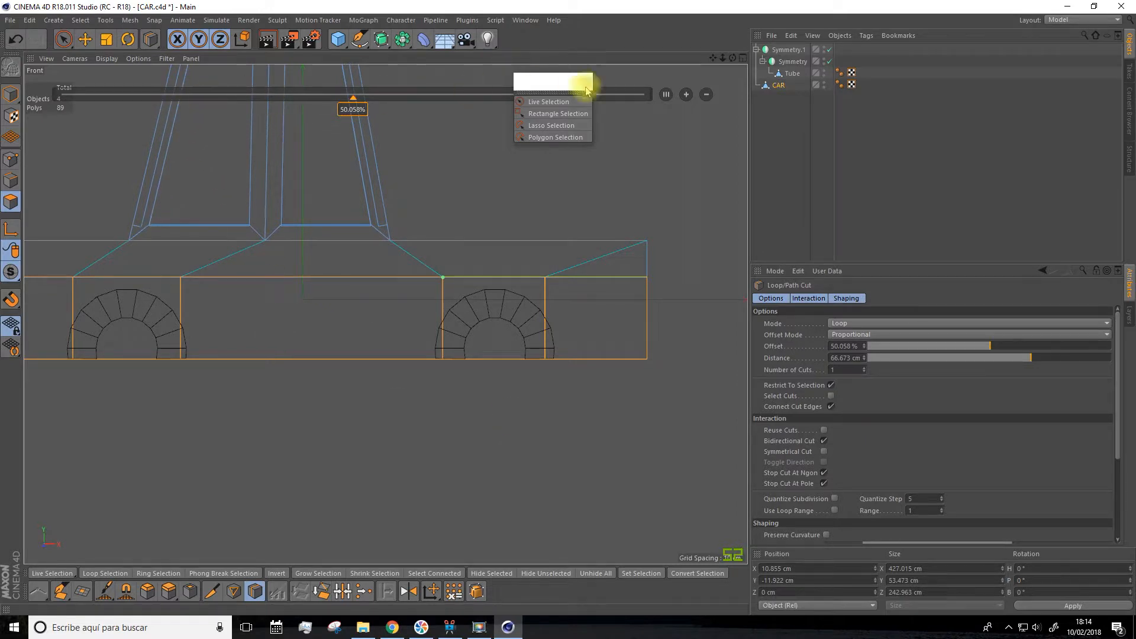
{"action": "left_click", "coordinate": [743, 58]}
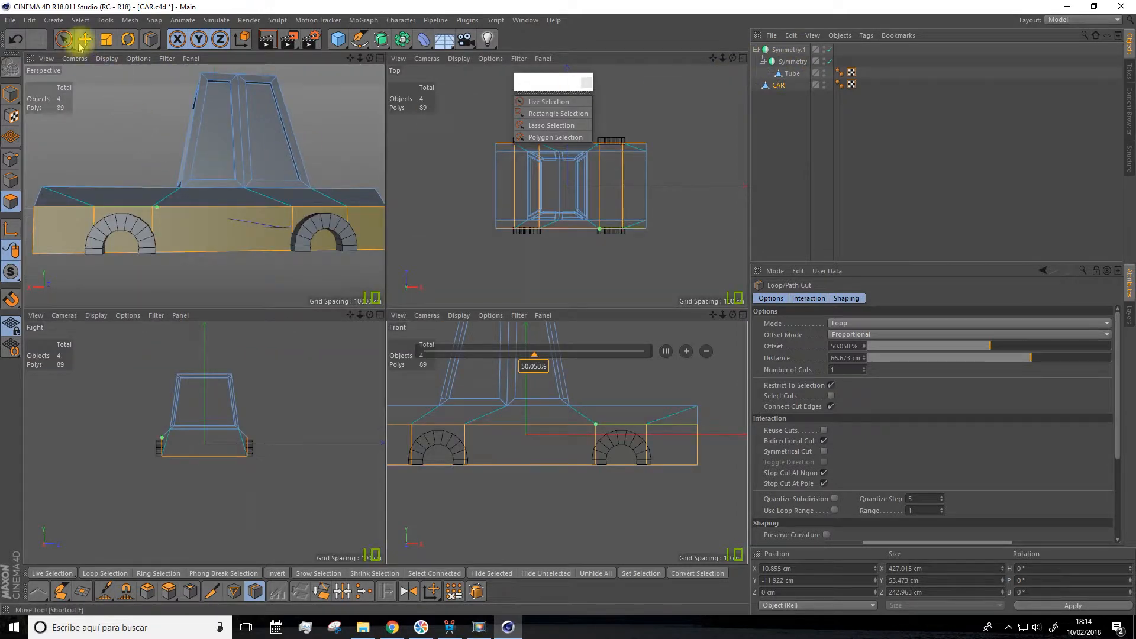
{"action": "left_click", "coordinate": [380, 59]}
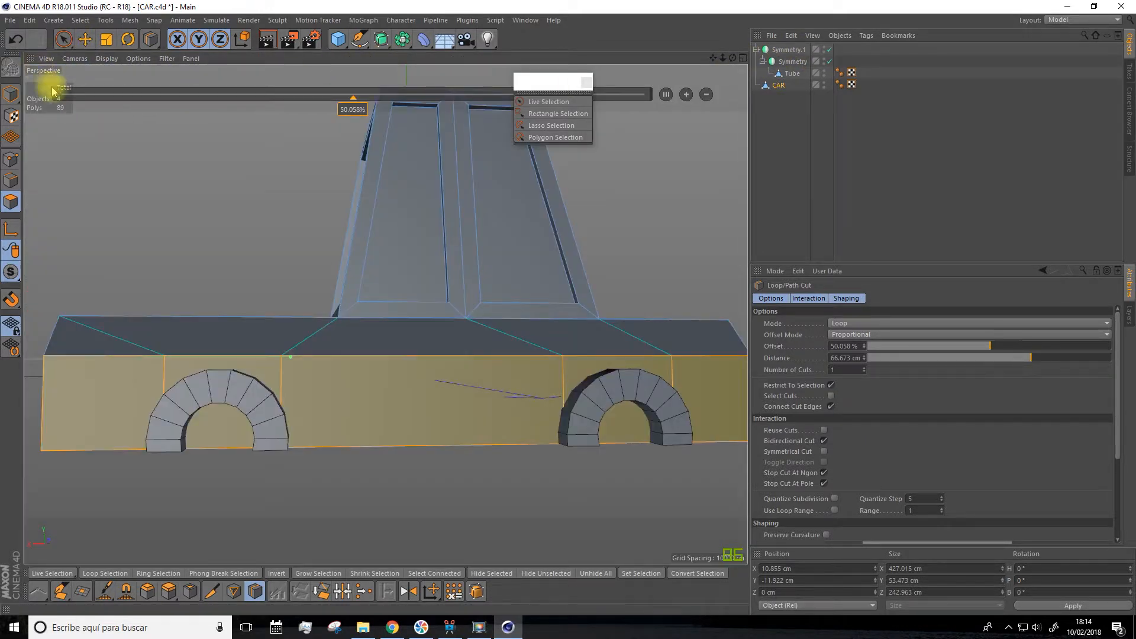
- Select the four narrow body polygons behind the wheel arches on both sides of the car
{"action": "left_click", "coordinate": [63, 39]}
{"action": "left_click_drag", "start_coordinate": [178, 203], "coordinate": [222, 403], "text": "alt"}
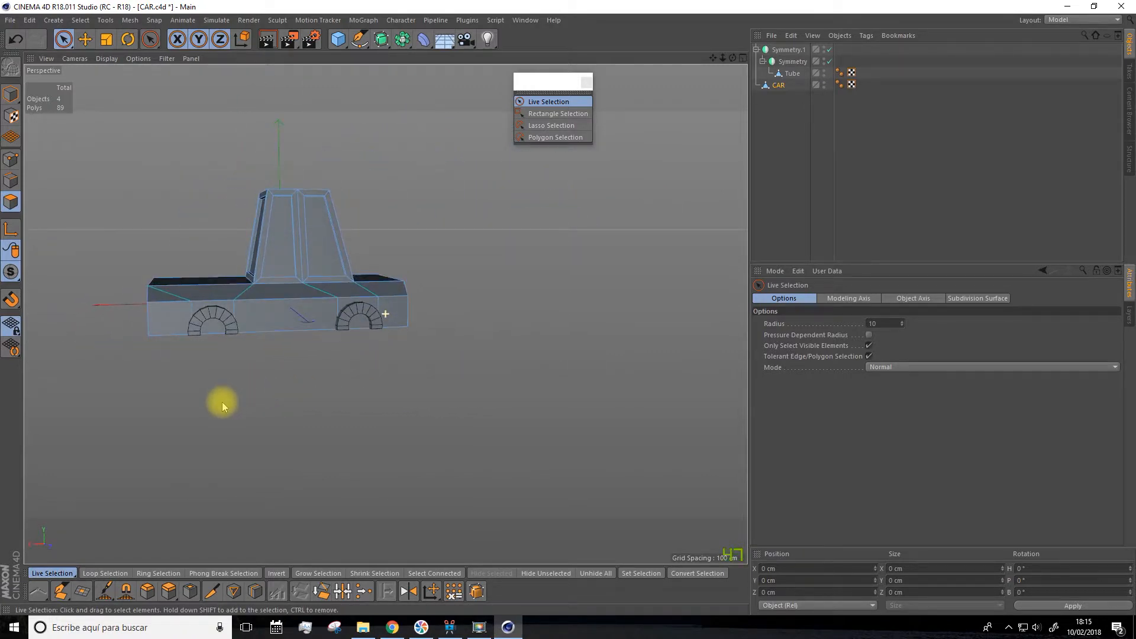
{"action": "scroll", "coordinate": [278, 319], "scroll_direction": "up", "scroll_amount": 2}
{"action": "scroll", "coordinate": [272, 331], "scroll_direction": "up", "scroll_amount": 3}
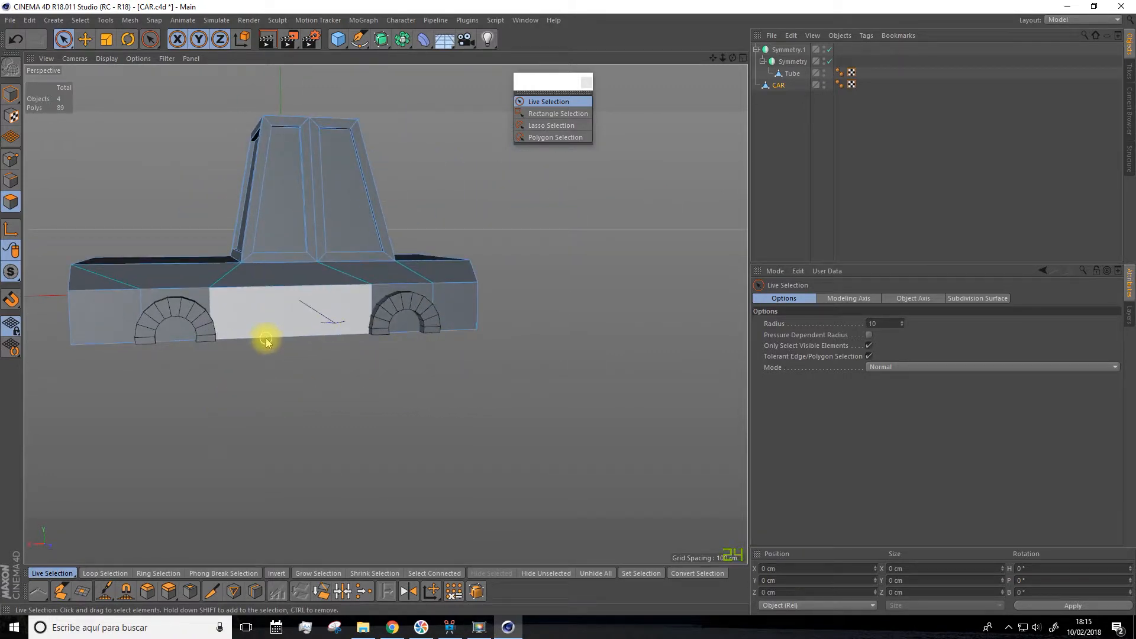
{"action": "left_click", "coordinate": [398, 310]}
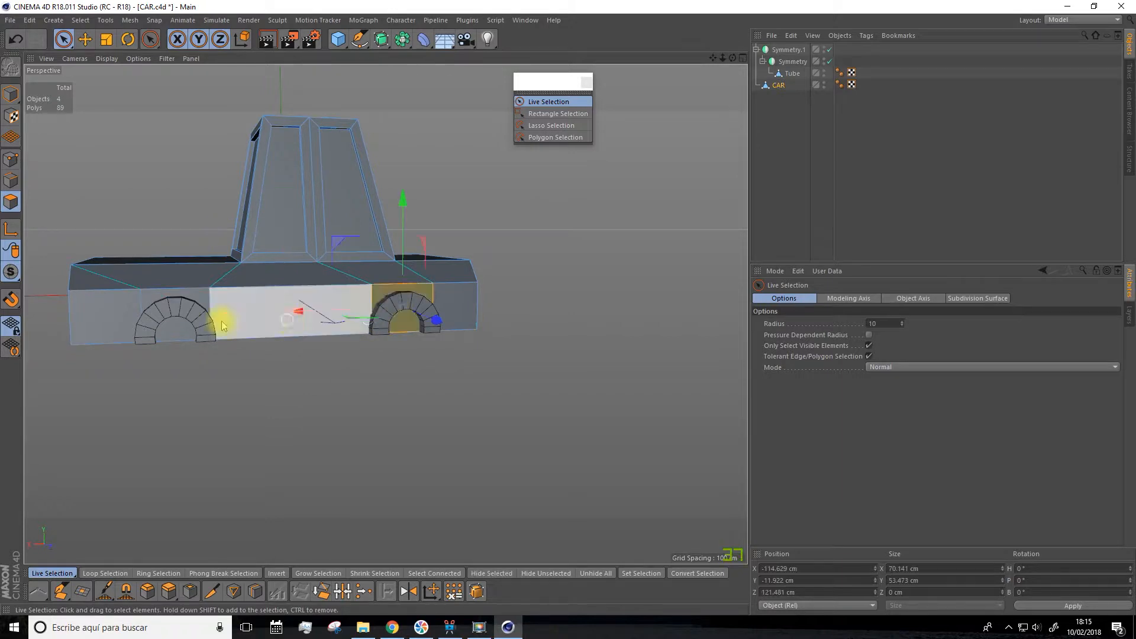
{"action": "left_click", "coordinate": [170, 331], "text": "shift"}
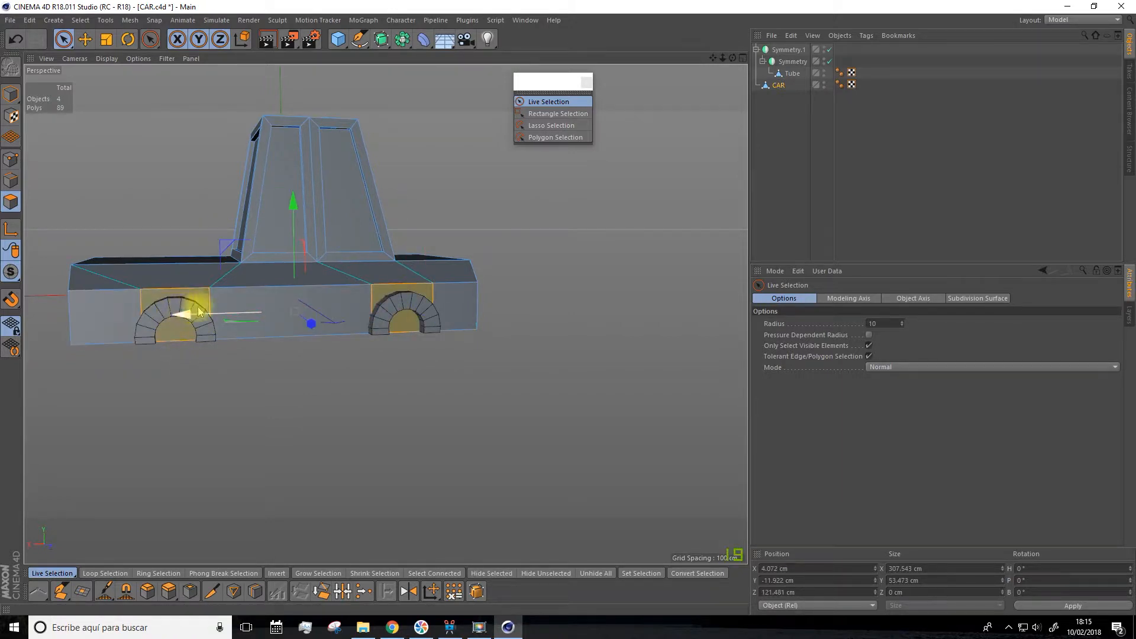
{"action": "left_click_drag", "start_coordinate": [347, 370], "coordinate": [396, 469], "text": "alt"}
{"action": "left_click", "coordinate": [408, 371], "text": "shift"}
{"action": "left_click", "coordinate": [129, 313], "text": "shift"}
{"action": "scroll", "coordinate": [379, 362], "scroll_direction": "down", "scroll_amount": 3}
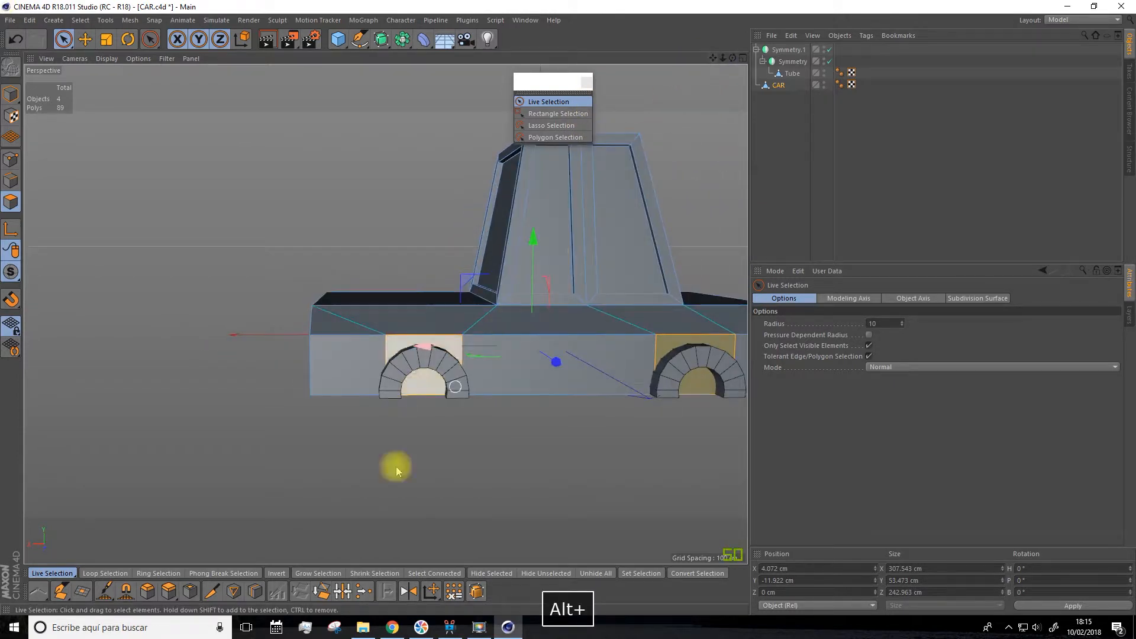
- Loop-cut the body side horizontally through the arch polygons at an offset of about 40.2%, undoing the lower first attempt
{"action": "left_click", "coordinate": [255, 591]}
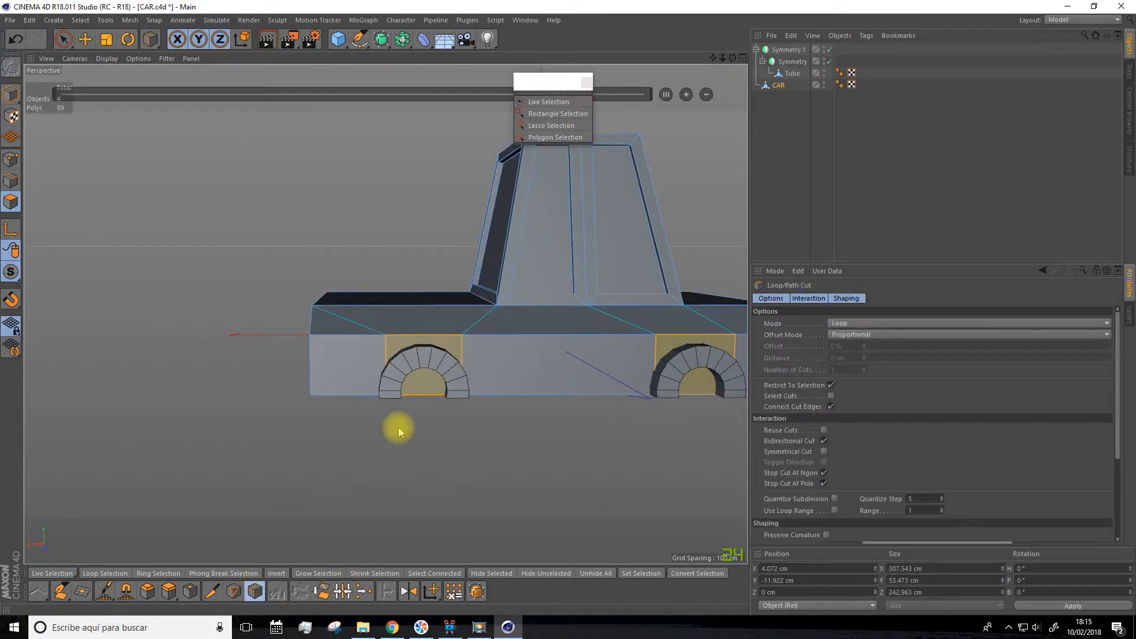
{"action": "left_click", "coordinate": [742, 58]}
{"action": "left_click", "coordinate": [743, 316]}
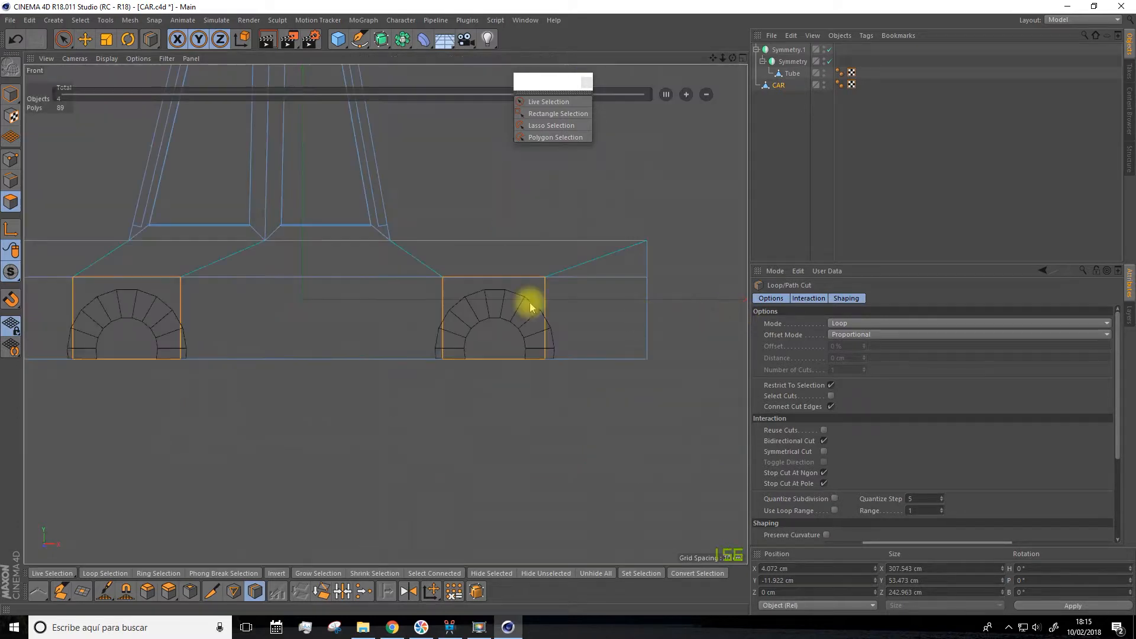
{"action": "left_click", "coordinate": [180, 316]}
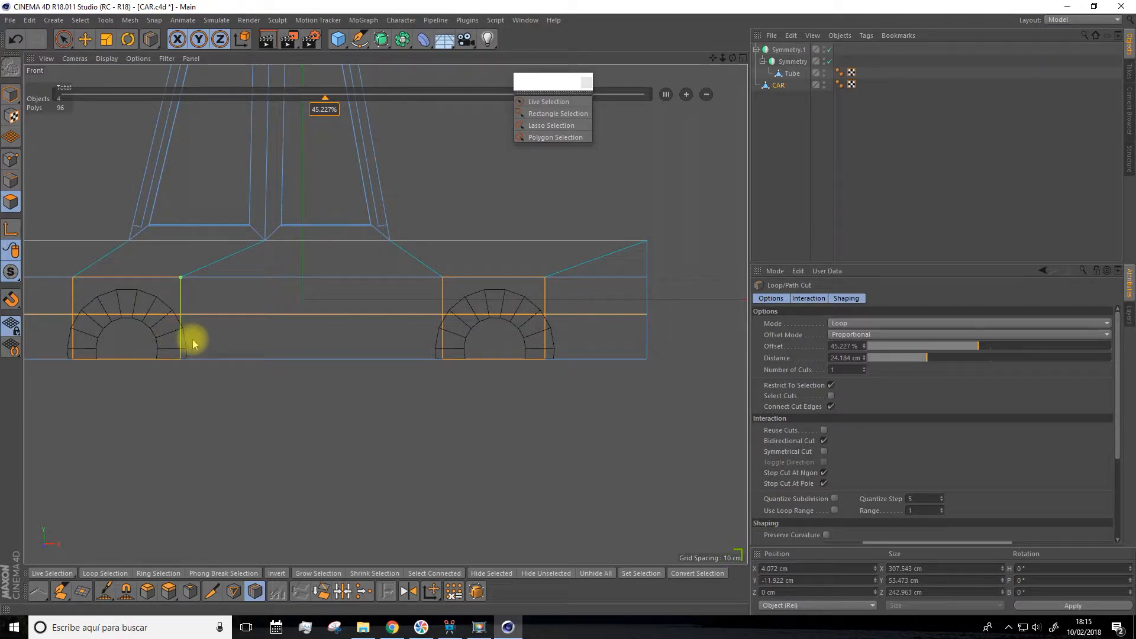
{"action": "key", "text": "ctrl+z"}
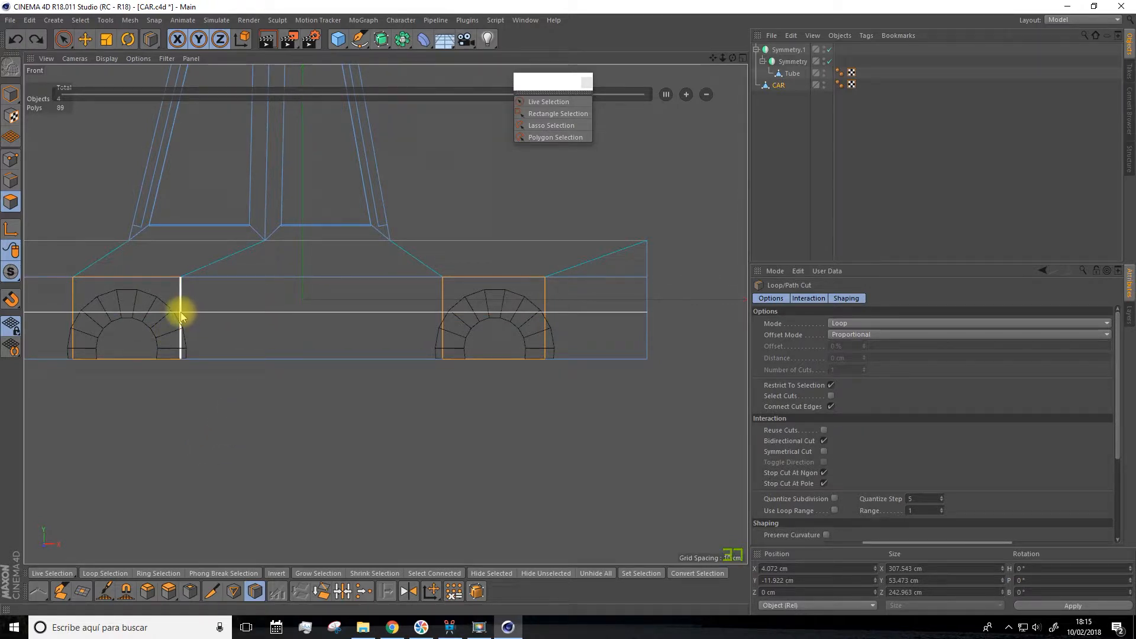
{"action": "left_click", "coordinate": [181, 314]}
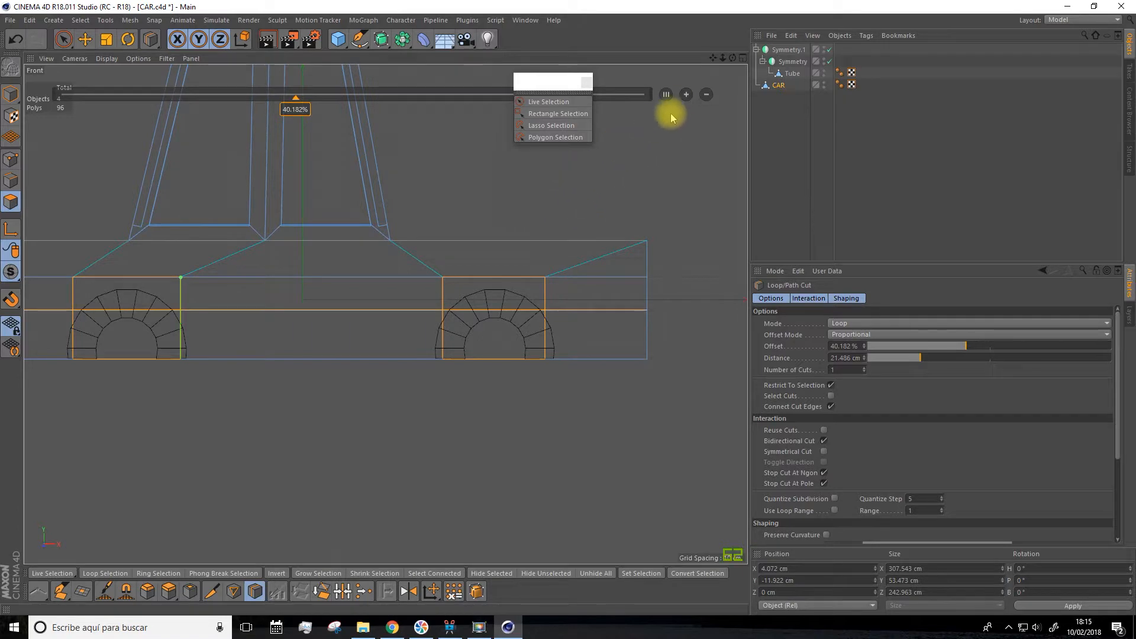
- Return to the perspective view and hide the mirrored wheel arches by switching off Symmetry.1's editor visibility
{"action": "left_click", "coordinate": [743, 59]}
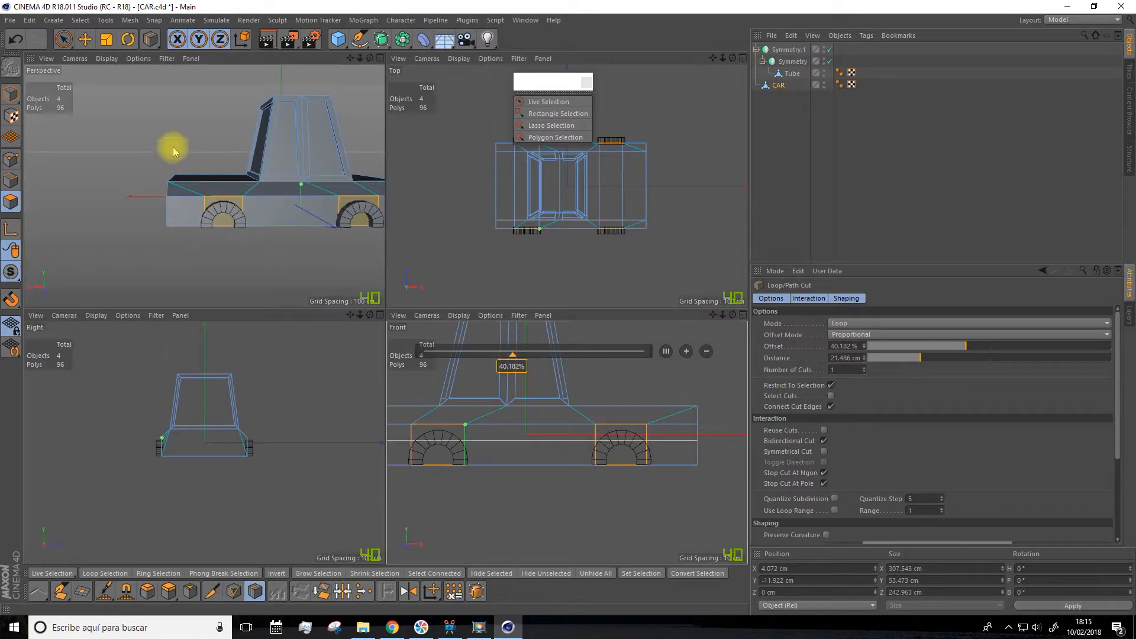
{"action": "left_click", "coordinate": [377, 61]}
{"action": "left_click_drag", "start_coordinate": [216, 311], "coordinate": [713, 162], "text": "alt"}
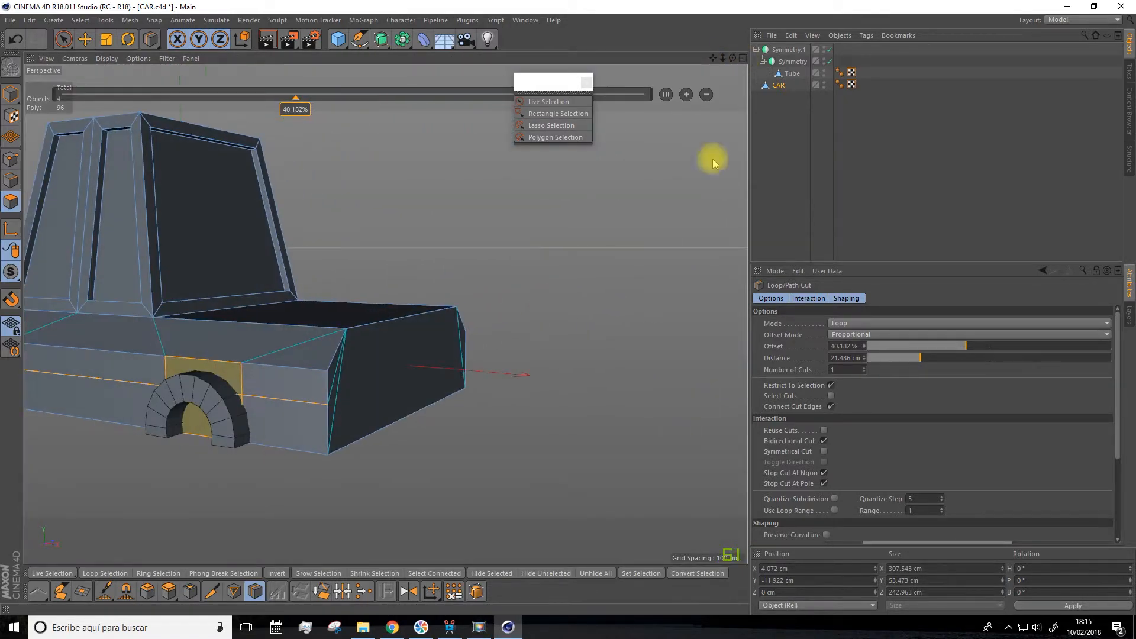
{"action": "left_click", "coordinate": [824, 48]}
- Loop-cut the opposite body side horizontally through its two selected arch polygons at an offset of about 58.6%
{"action": "left_click_drag", "start_coordinate": [689, 255], "coordinate": [666, 239], "text": "alt"}
{"action": "left_click_drag", "start_coordinate": [633, 310], "coordinate": [370, 322], "text": "alt"}
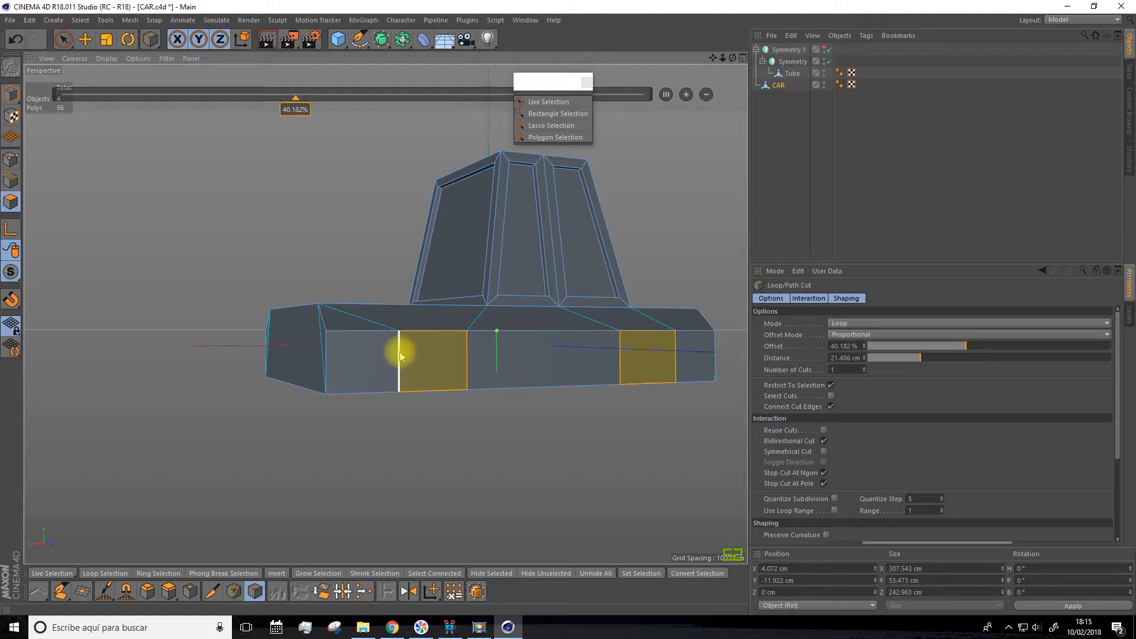
{"action": "left_click_drag", "start_coordinate": [403, 358], "coordinate": [460, 348], "text": "alt"}
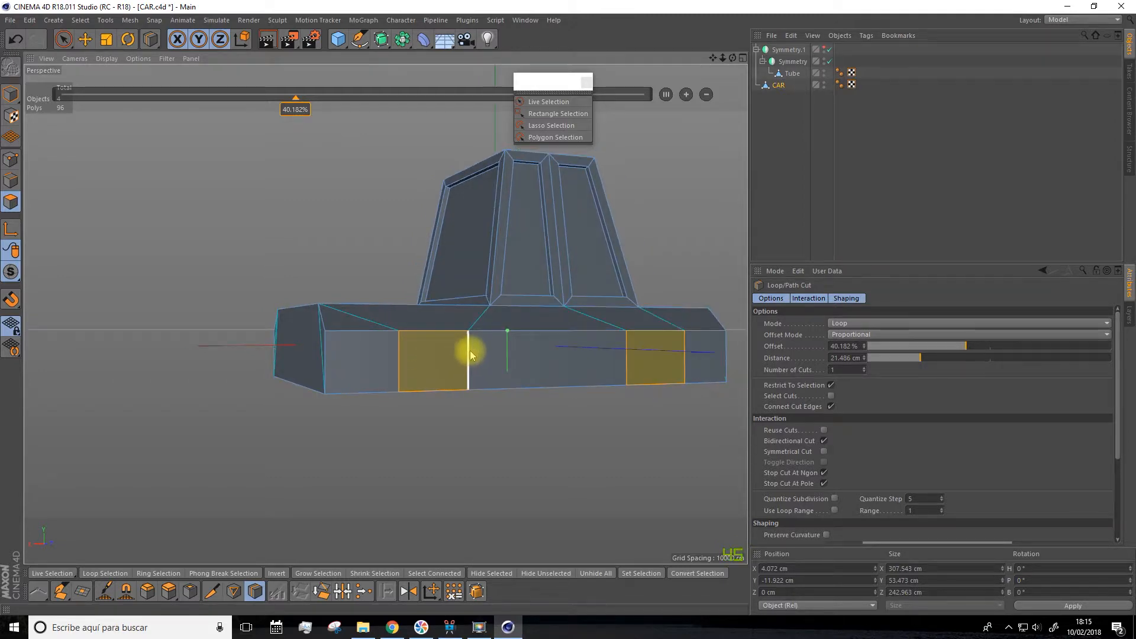
{"action": "left_click_drag", "start_coordinate": [510, 403], "coordinate": [516, 401], "text": "alt"}
{"action": "left_click_drag", "start_coordinate": [714, 60], "coordinate": [595, 83]}
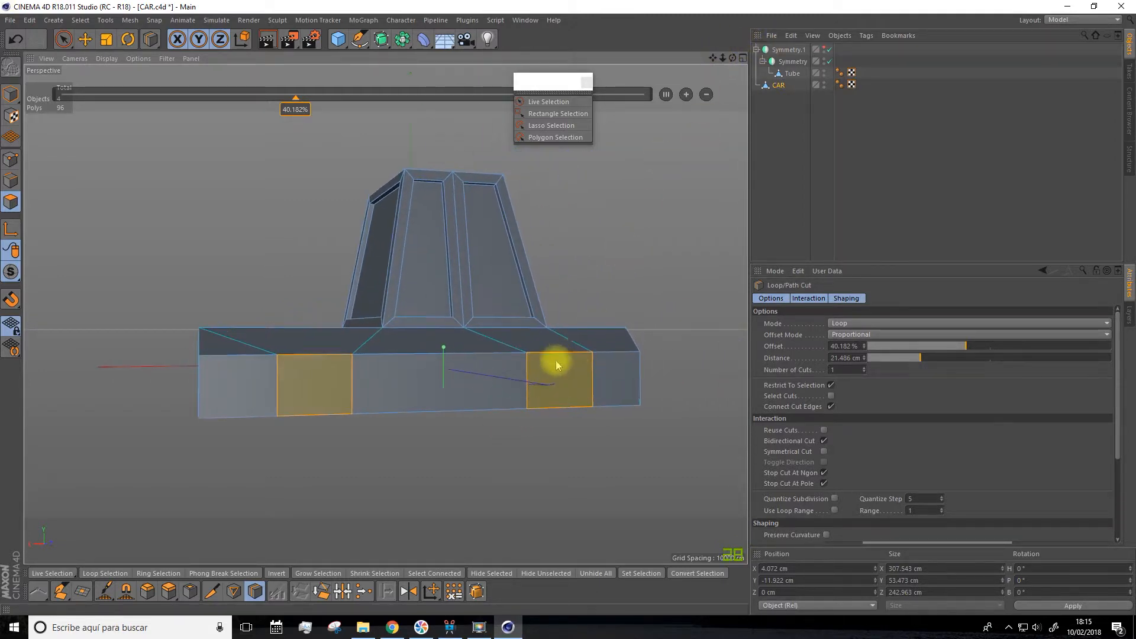
{"action": "left_click", "coordinate": [530, 381]}
{"action": "left_click_drag", "start_coordinate": [436, 462], "coordinate": [329, 262], "text": "alt"}
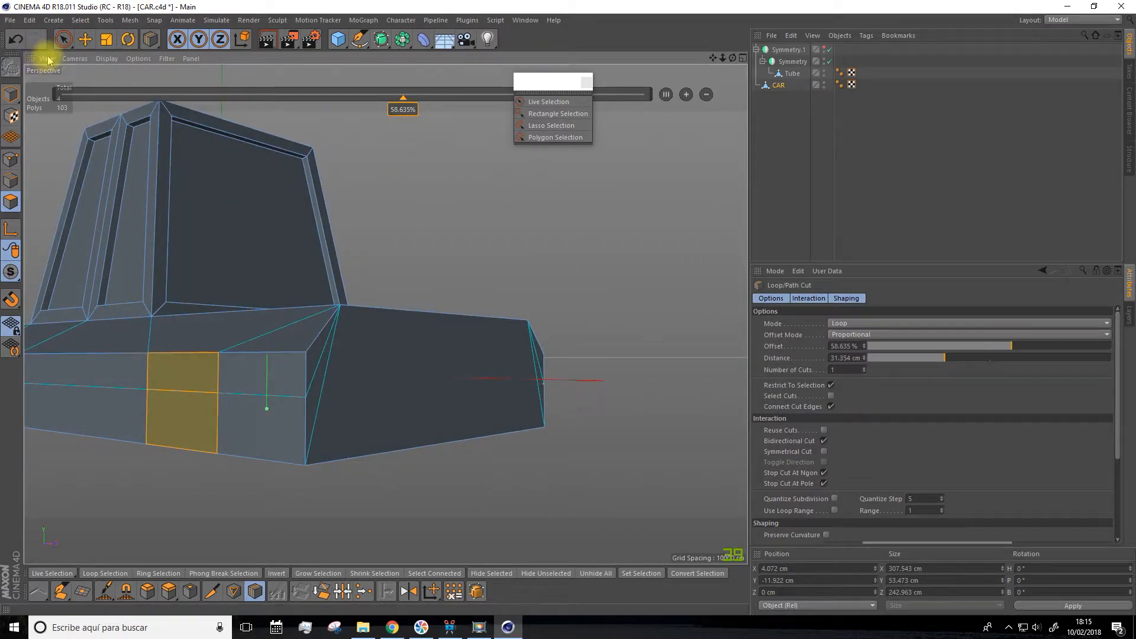
- Clear the polygon selection and inspect the cuts around the car body
{"action": "left_click", "coordinate": [63, 39]}
{"action": "left_click", "coordinate": [571, 342]}
{"action": "left_click_drag", "start_coordinate": [571, 342], "coordinate": [477, 315], "text": "alt"}
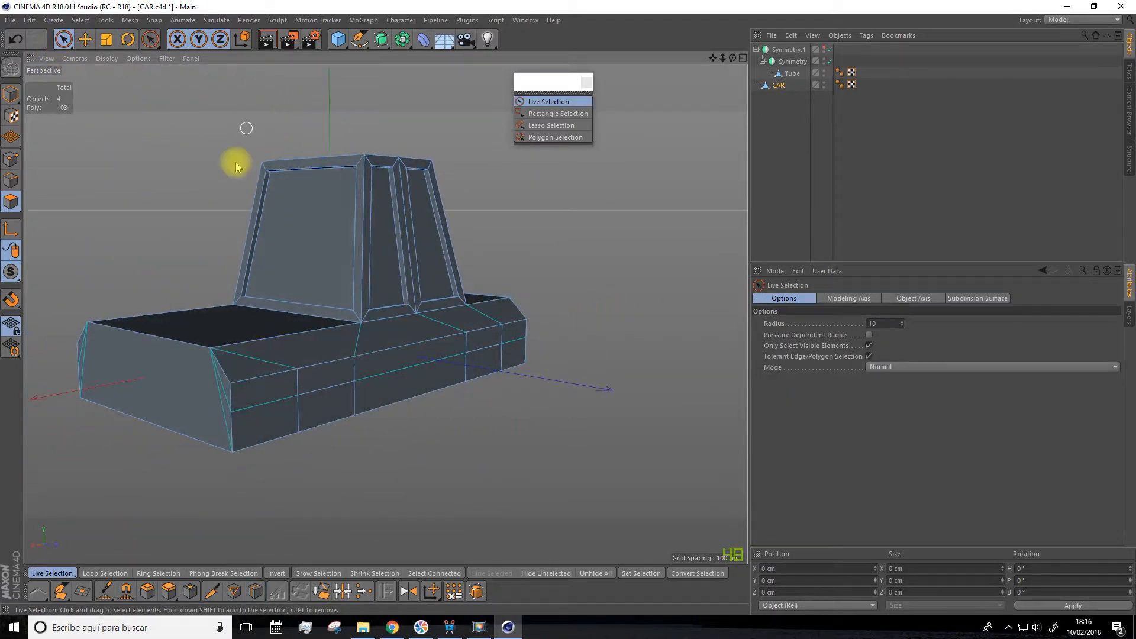
{"action": "left_click", "coordinate": [255, 590]}
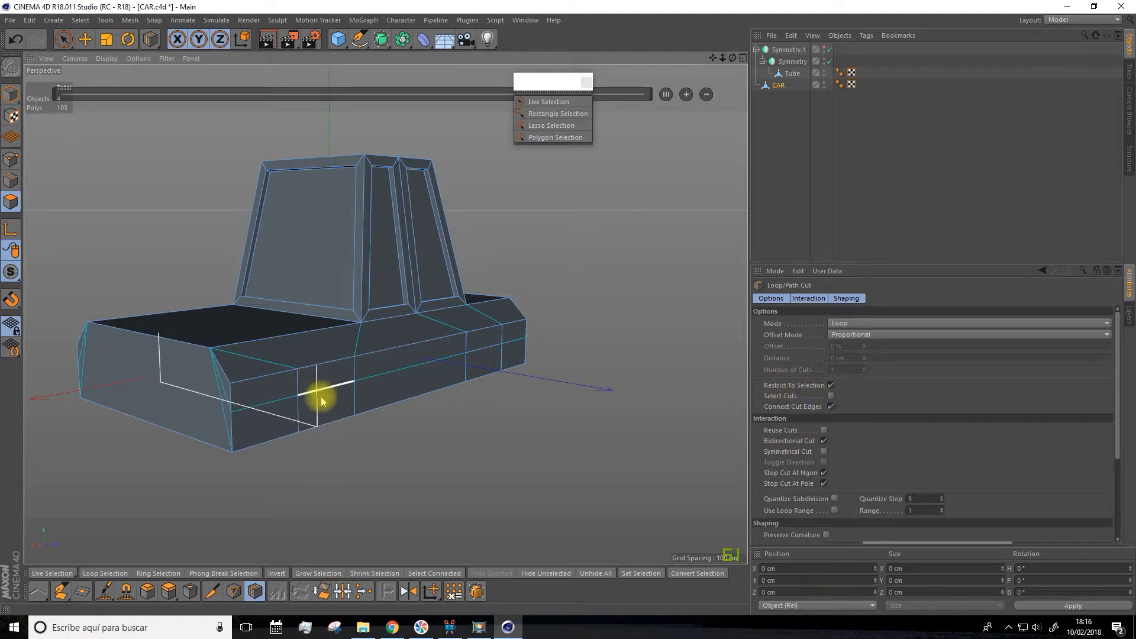
{"action": "left_click", "coordinate": [64, 39]}
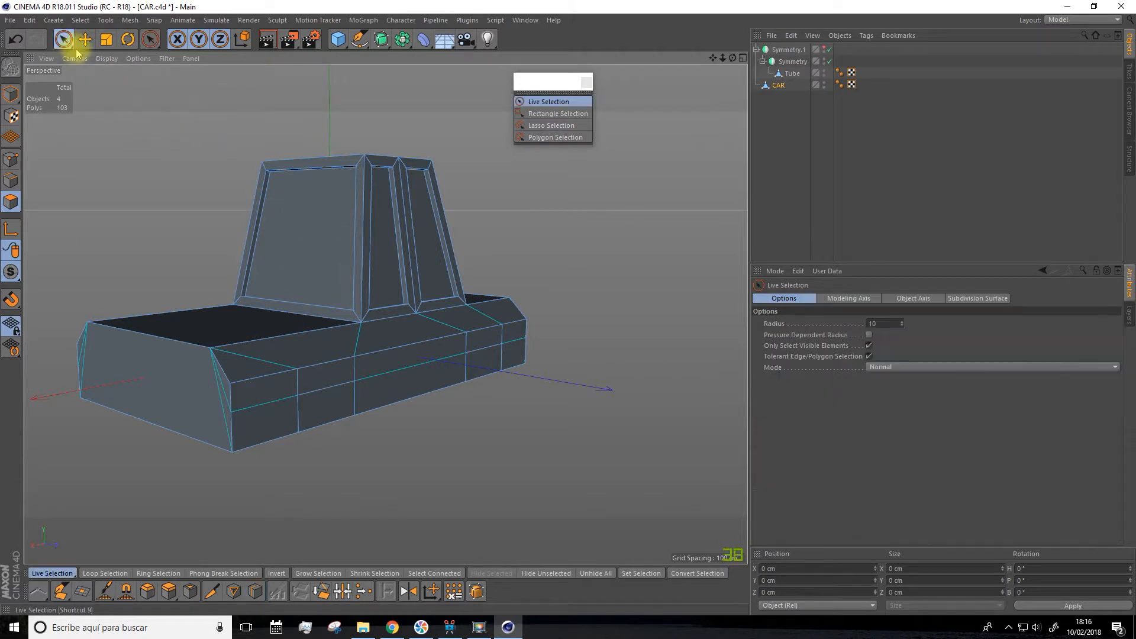
- Select the four lower wheel-arch polygons, two on each side of the car body
{"action": "left_click_drag", "start_coordinate": [532, 456], "coordinate": [500, 449], "text": "alt"}
{"action": "left_click", "coordinate": [317, 399]}
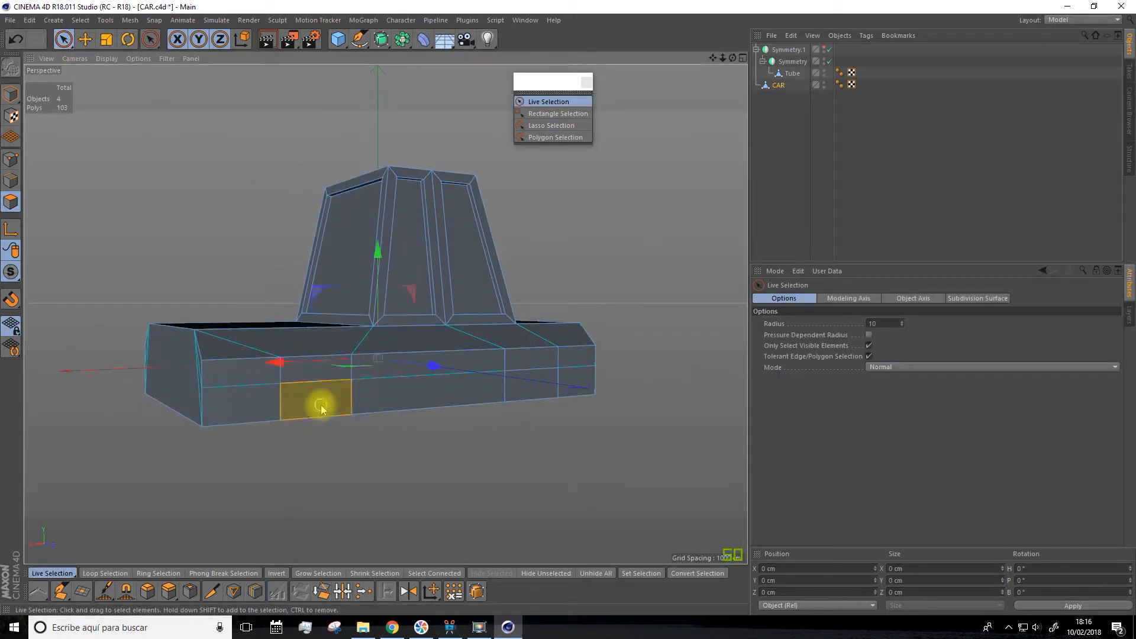
{"action": "left_click", "coordinate": [536, 393], "text": "shift"}
{"action": "left_click_drag", "start_coordinate": [412, 461], "coordinate": [617, 455], "text": "alt"}
{"action": "left_click", "coordinate": [399, 433], "text": "shift"}
{"action": "scroll", "coordinate": [398, 433], "scroll_direction": "down", "scroll_amount": 4}
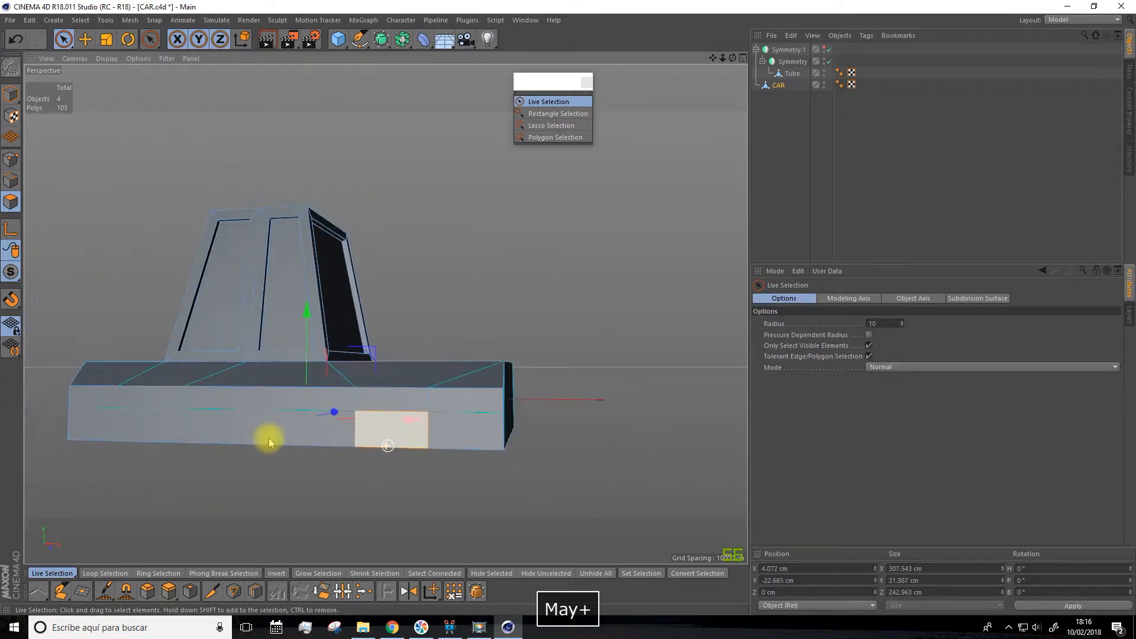
{"action": "left_click", "coordinate": [161, 431], "text": "shift"}
{"action": "left_click_drag", "start_coordinate": [496, 368], "coordinate": [233, 404], "text": "alt"}
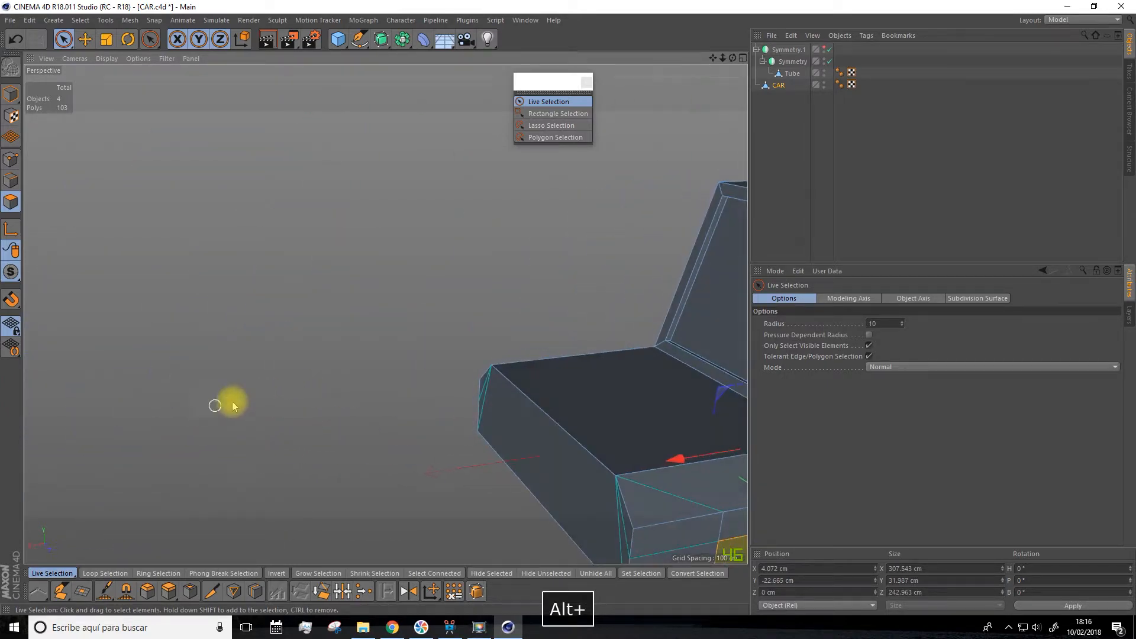
{"action": "left_click_drag", "start_coordinate": [713, 58], "coordinate": [441, 12]}
{"action": "left_click_drag", "start_coordinate": [385, 314], "coordinate": [541, 304], "text": "alt"}
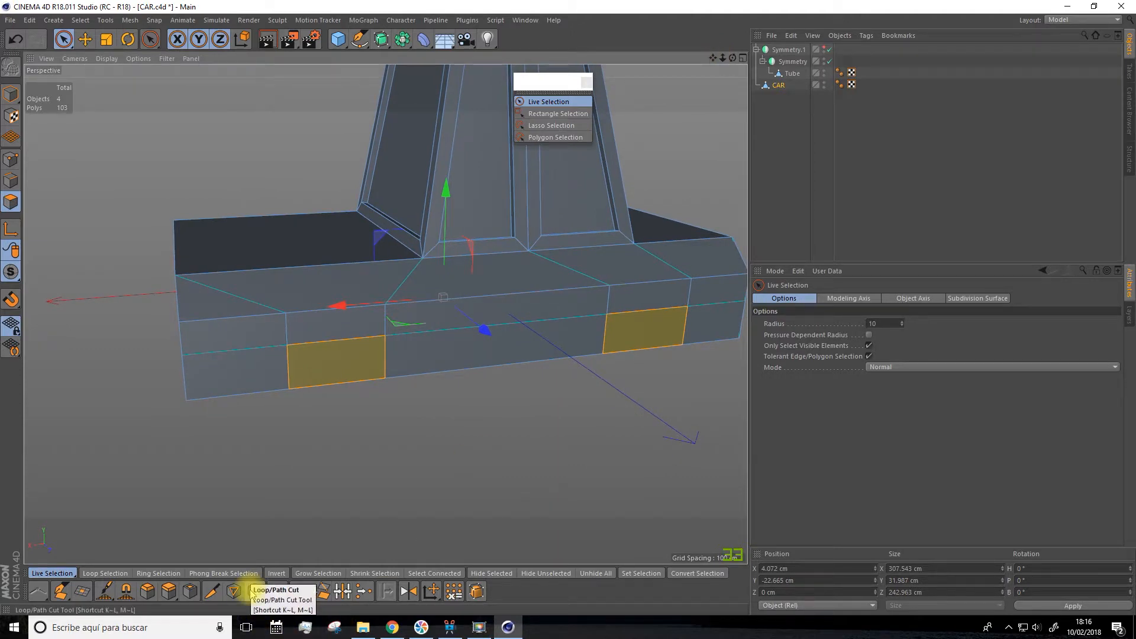
- Loop-cut the lower polygons of the front and rear wheel arches vertically with three evenly distributed cuts each
{"action": "left_click", "coordinate": [254, 590]}
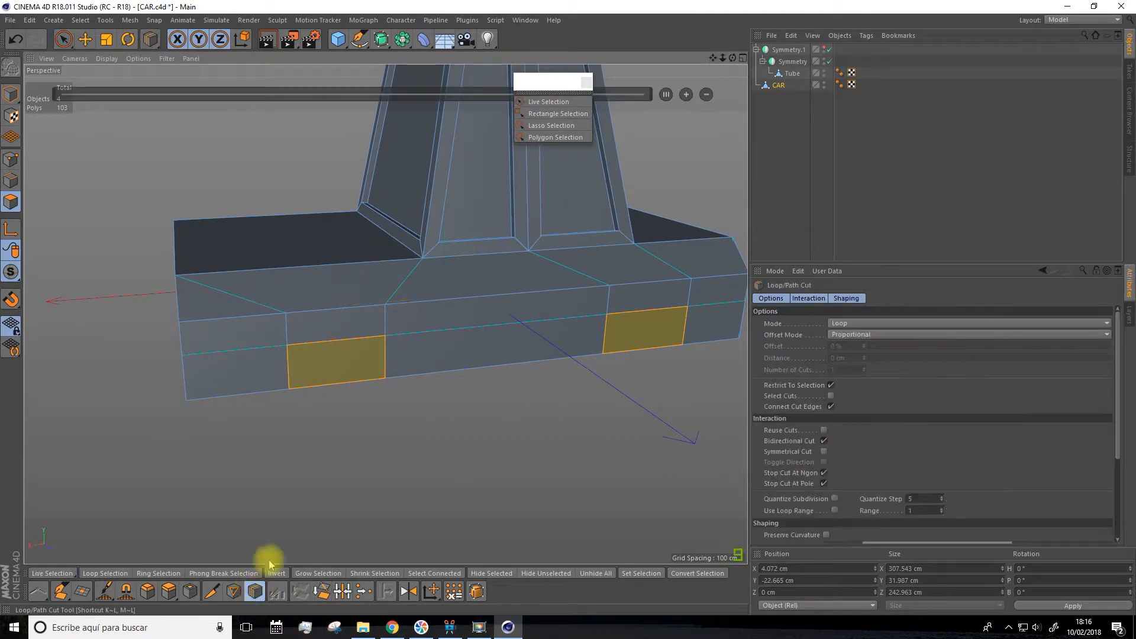
{"action": "left_click", "coordinate": [336, 342]}
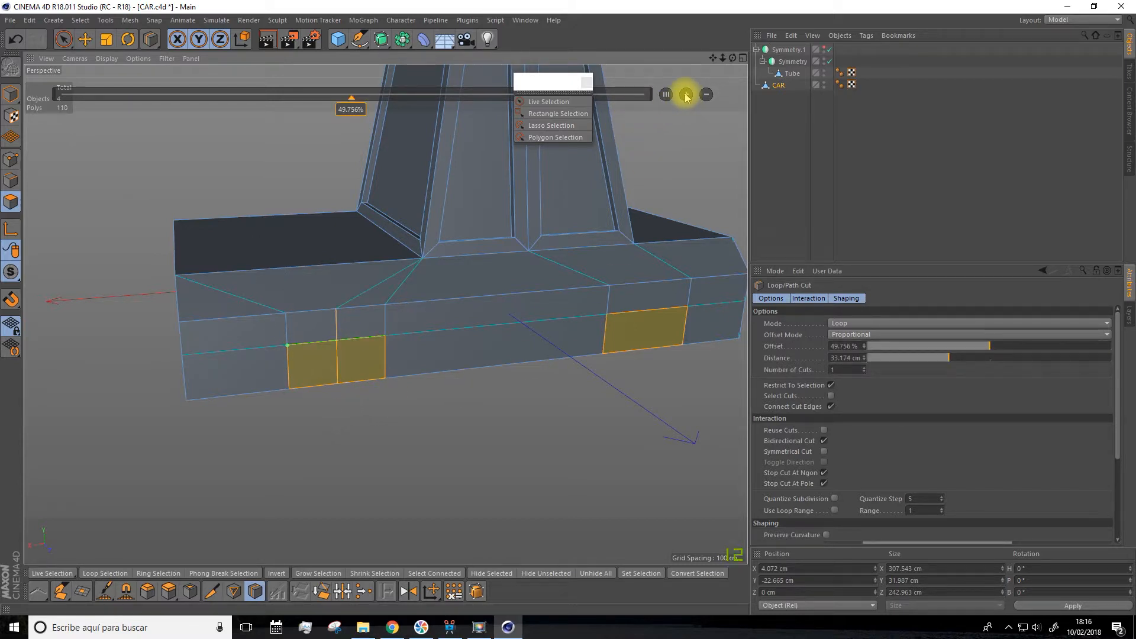
{"action": "left_click", "coordinate": [650, 316]}
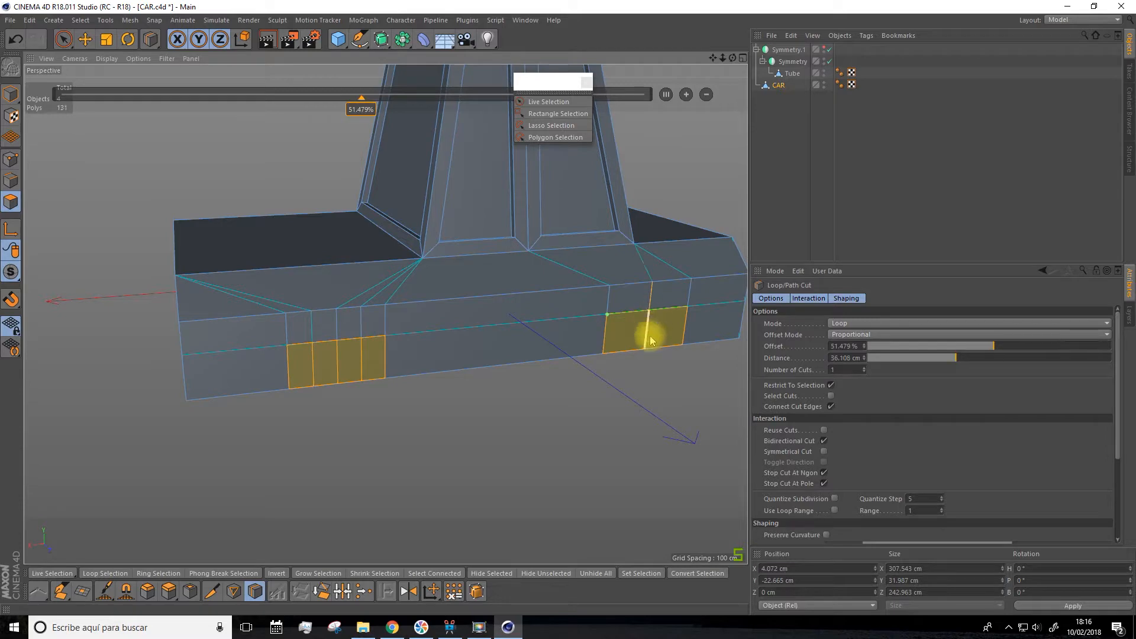
{"action": "left_click", "coordinate": [686, 95]}
{"action": "mouse_move", "coordinate": [631, 482]}
{"action": "left_mouse_down", "text": "alt"}
{"action": "mouse_move", "coordinate": [591, 448]}
{"action": "mouse_move", "coordinate": [672, 436]}
{"action": "mouse_move", "coordinate": [621, 414]}
{"action": "mouse_move", "coordinate": [595, 455]}
{"action": "mouse_move", "coordinate": [630, 467]}
{"action": "left_mouse_up", "text": "alt"}
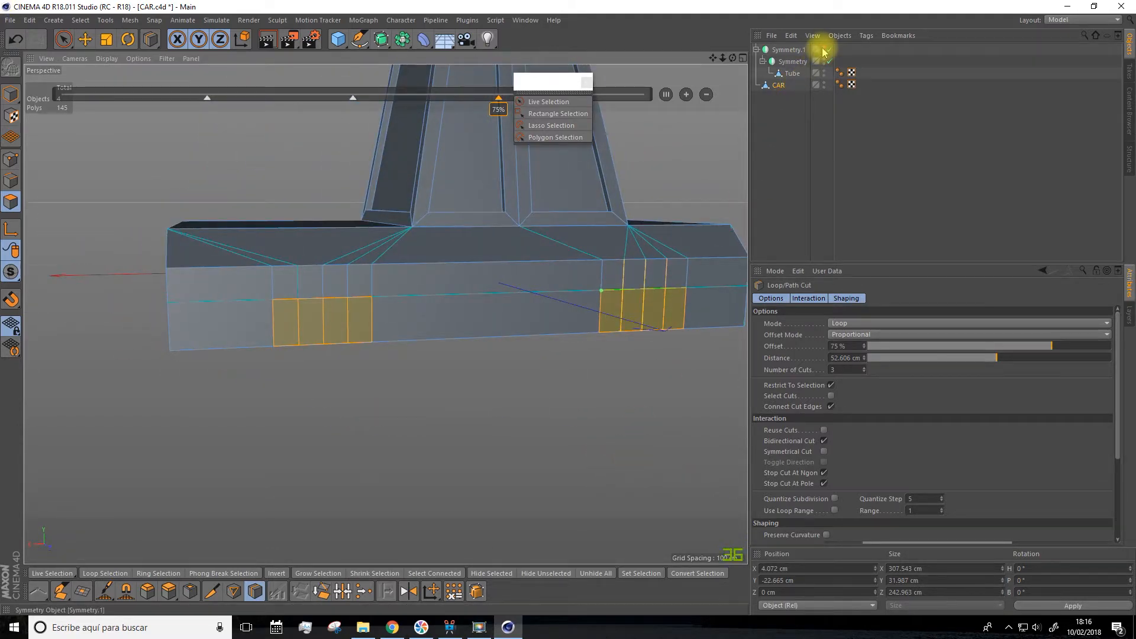
- Clear the polygon selection and show the mirrored wheel arches again by switching on Symmetry.1's editor visibility
{"action": "left_click", "coordinate": [63, 39]}
{"action": "left_click", "coordinate": [75, 199]}
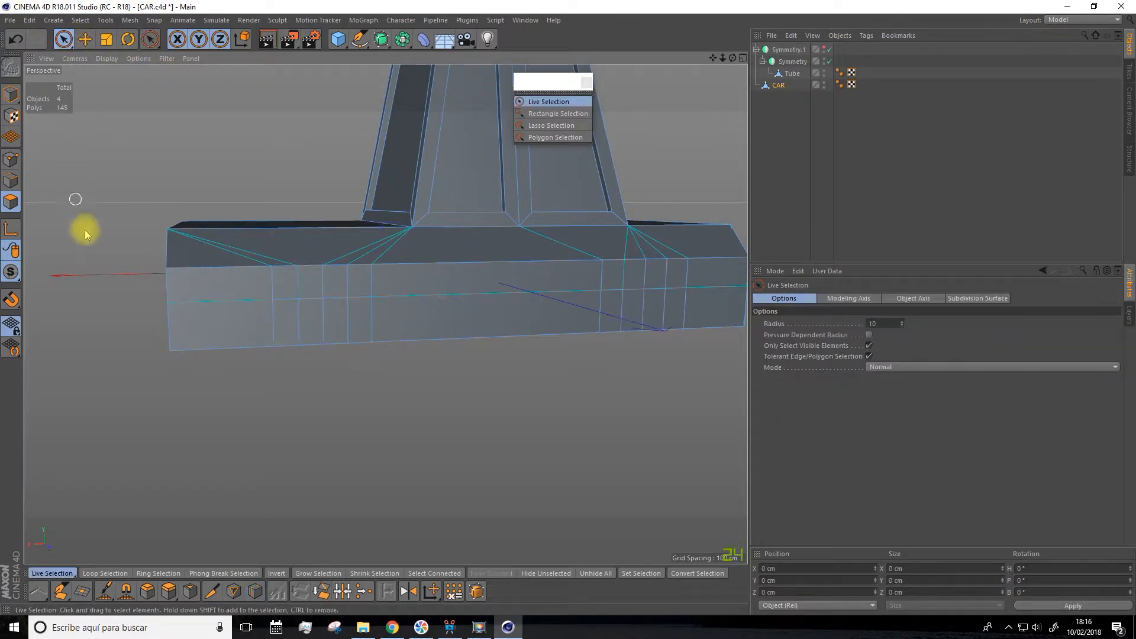
{"action": "left_click", "coordinate": [823, 48]}
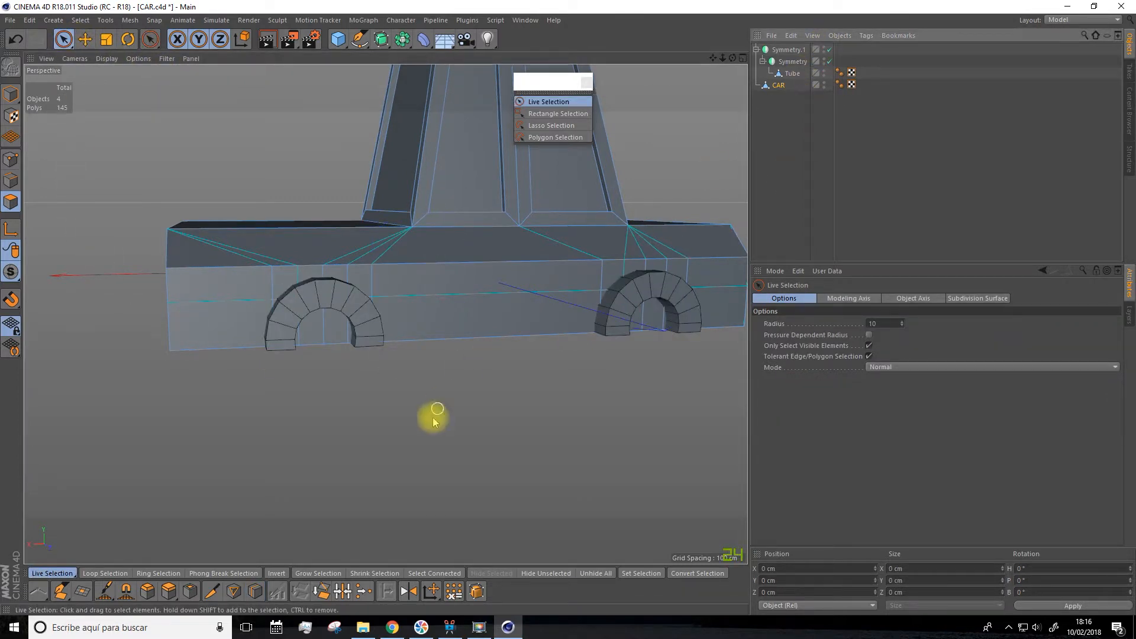
{"action": "left_click_drag", "start_coordinate": [434, 420], "coordinate": [424, 408], "text": "alt"}
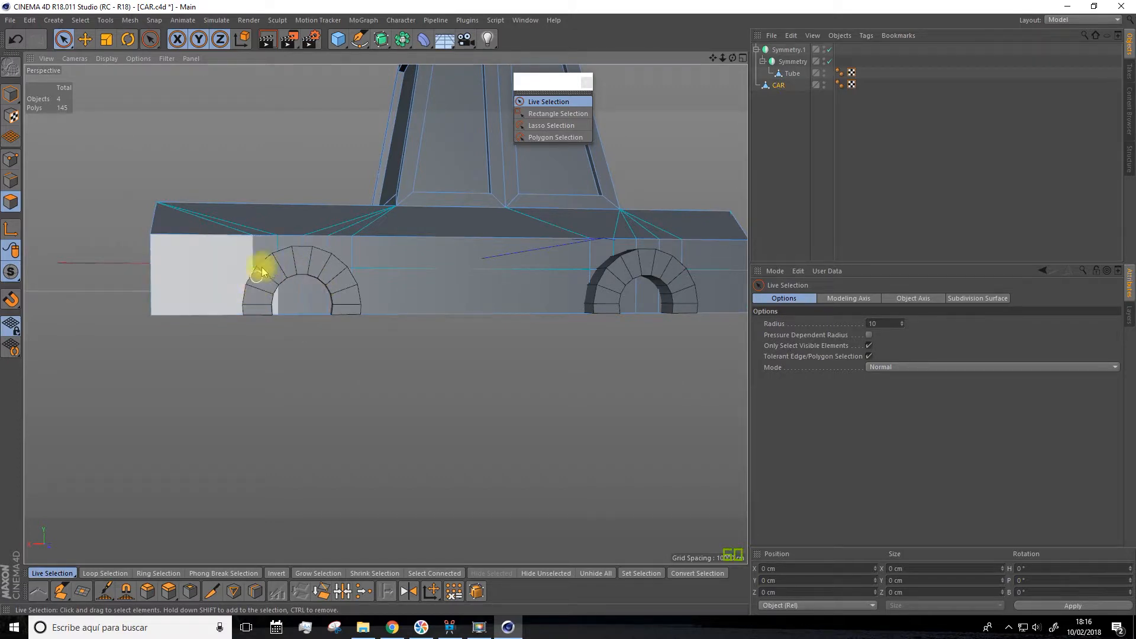
- Switch to Point mode and select the bottom centre points of both wheel arches in the enlarged front view
{"action": "left_click", "coordinate": [12, 159]}
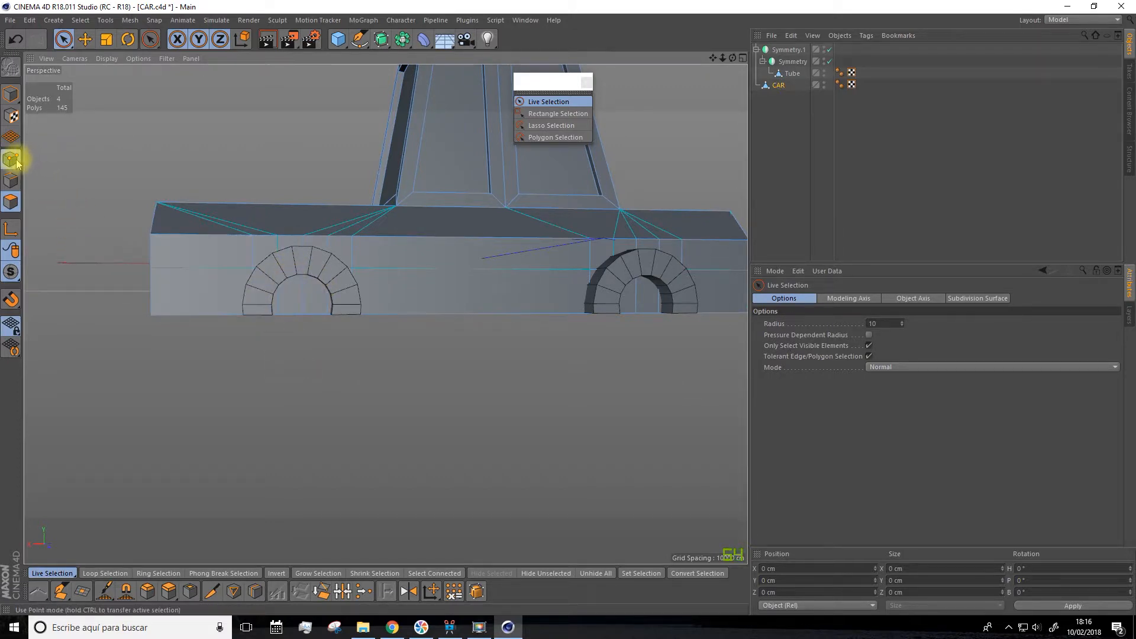
{"action": "left_click", "coordinate": [742, 58]}
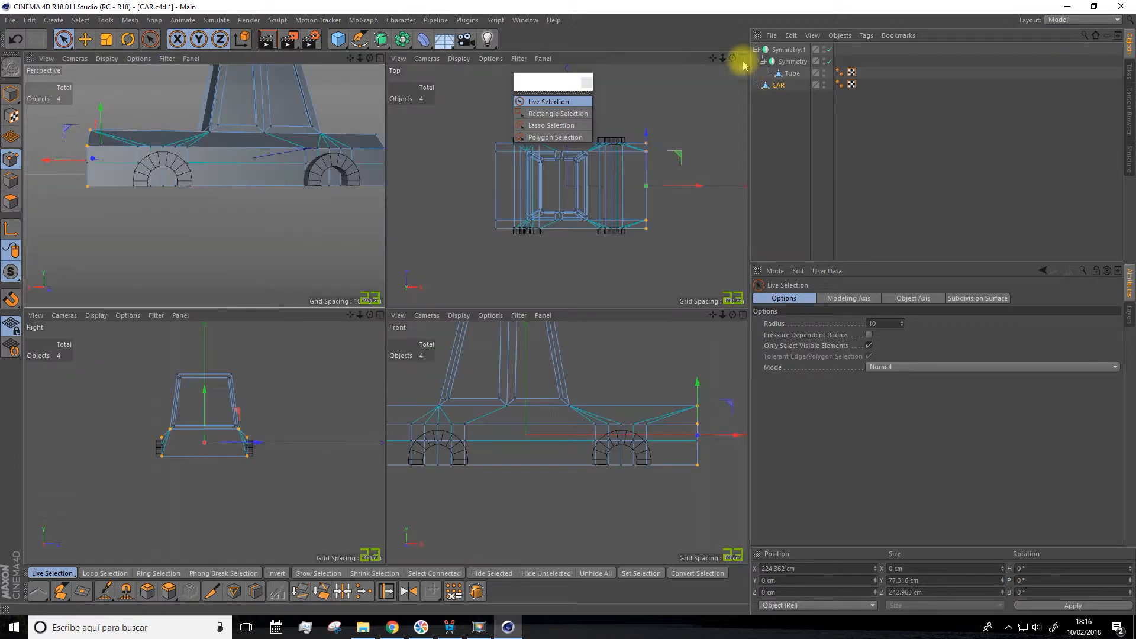
{"action": "left_click", "coordinate": [744, 316]}
{"action": "left_click_drag", "start_coordinate": [713, 58], "coordinate": [733, 62]}
{"action": "left_click", "coordinate": [235, 364]}
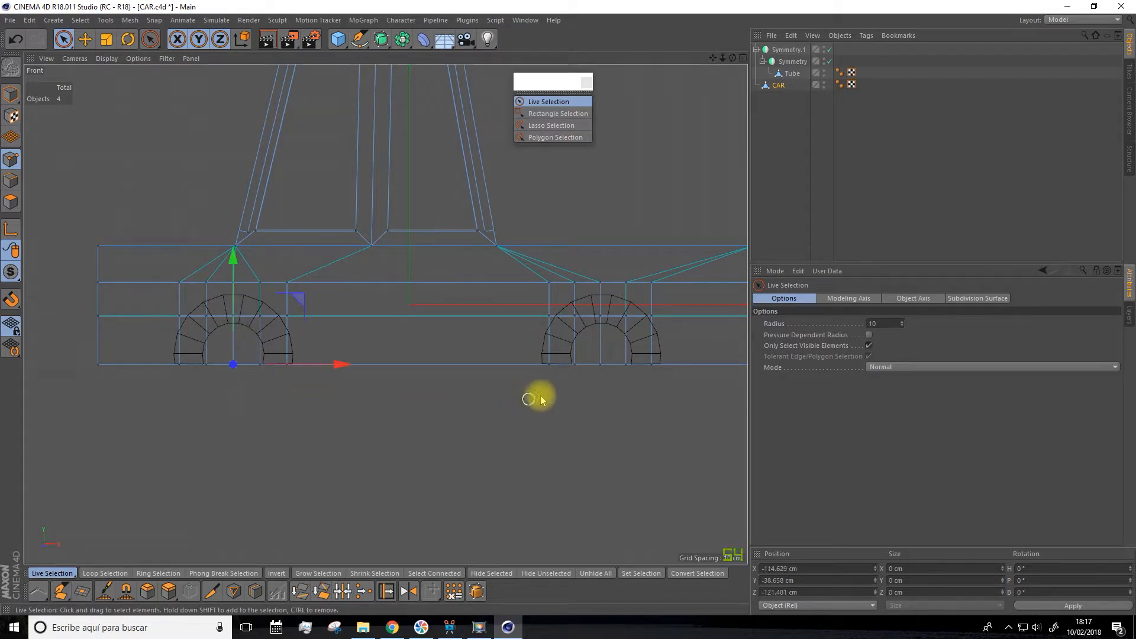
{"action": "left_click", "coordinate": [601, 362], "text": "shift"}
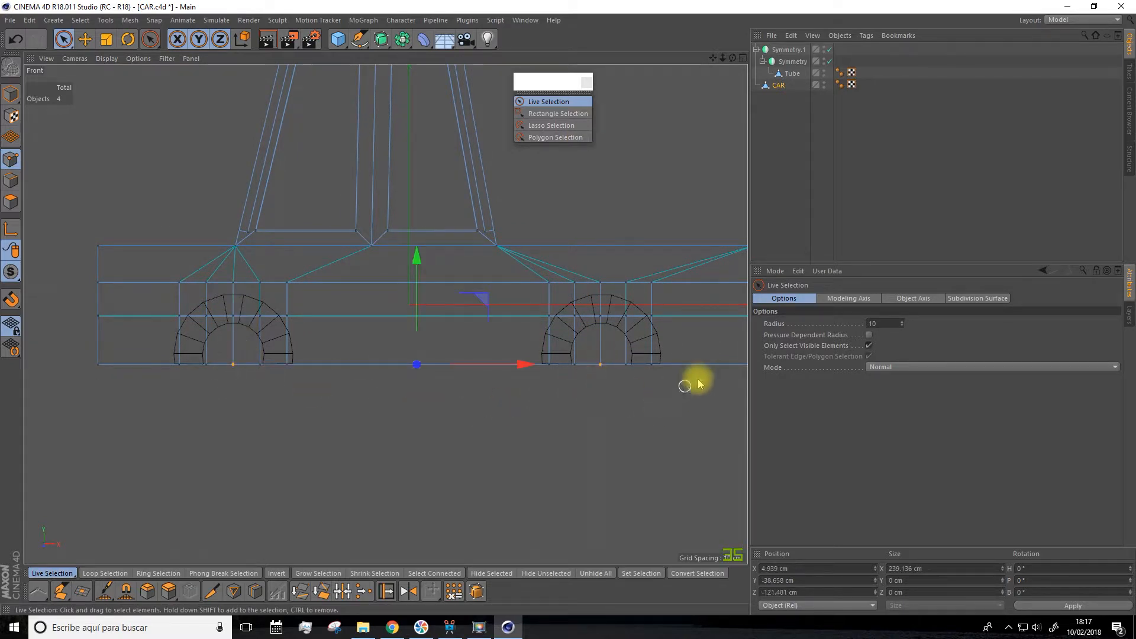
- Turn off Only Select Visible Elements, reselect one arch's bottom centre point and inspect the selection from beneath the car
{"action": "left_click", "coordinate": [869, 346]}
{"action": "left_click", "coordinate": [456, 398]}
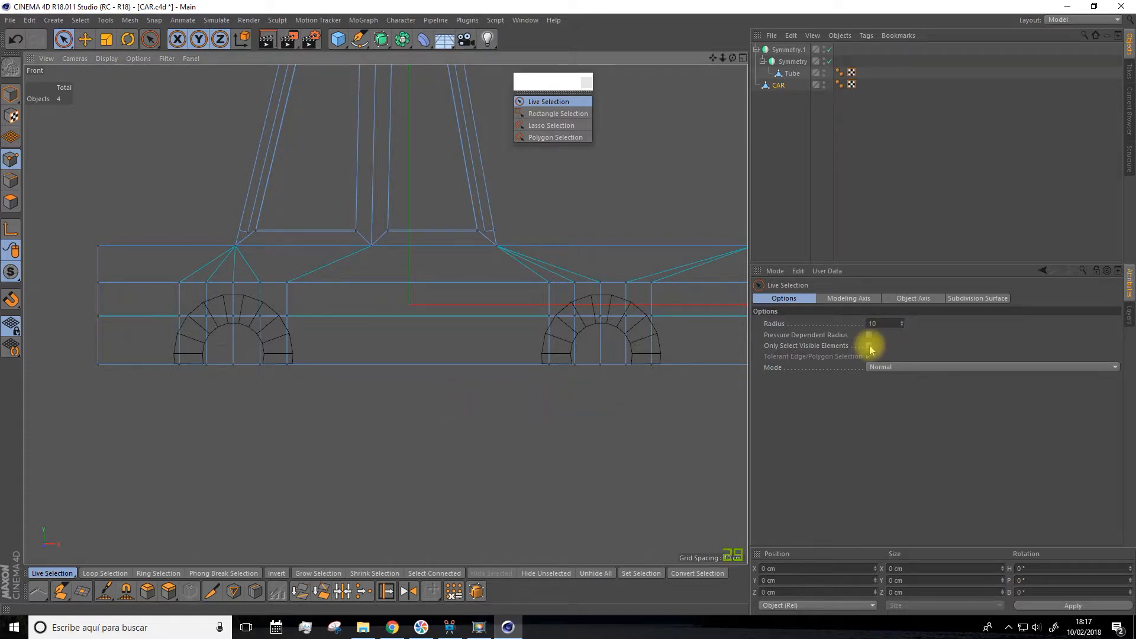
{"action": "left_click", "coordinate": [599, 368]}
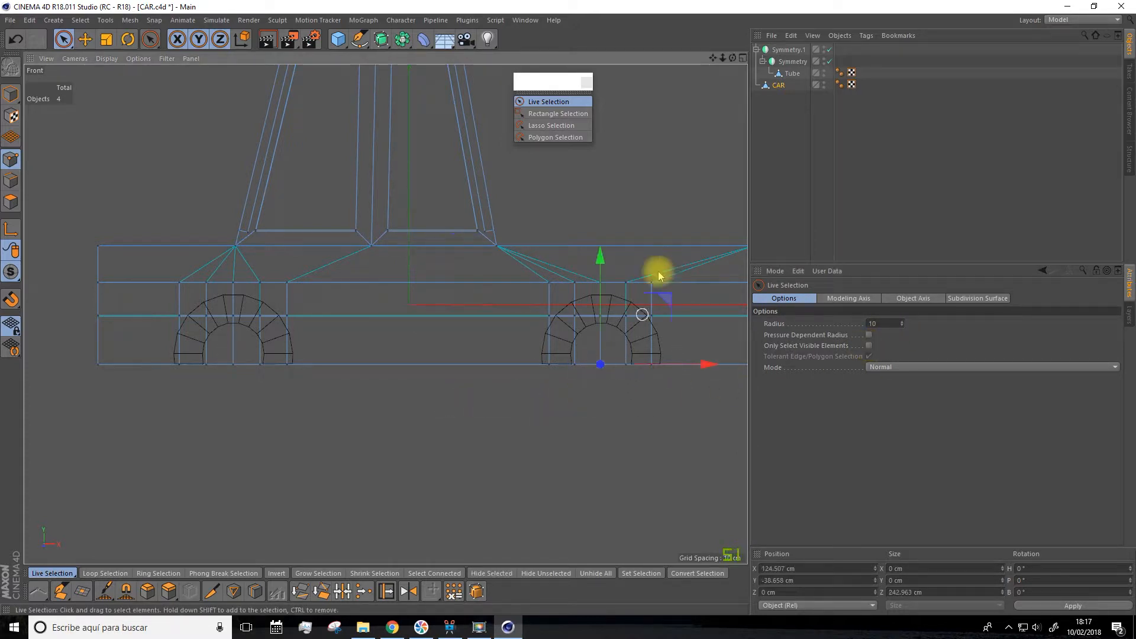
{"action": "left_click", "coordinate": [742, 58]}
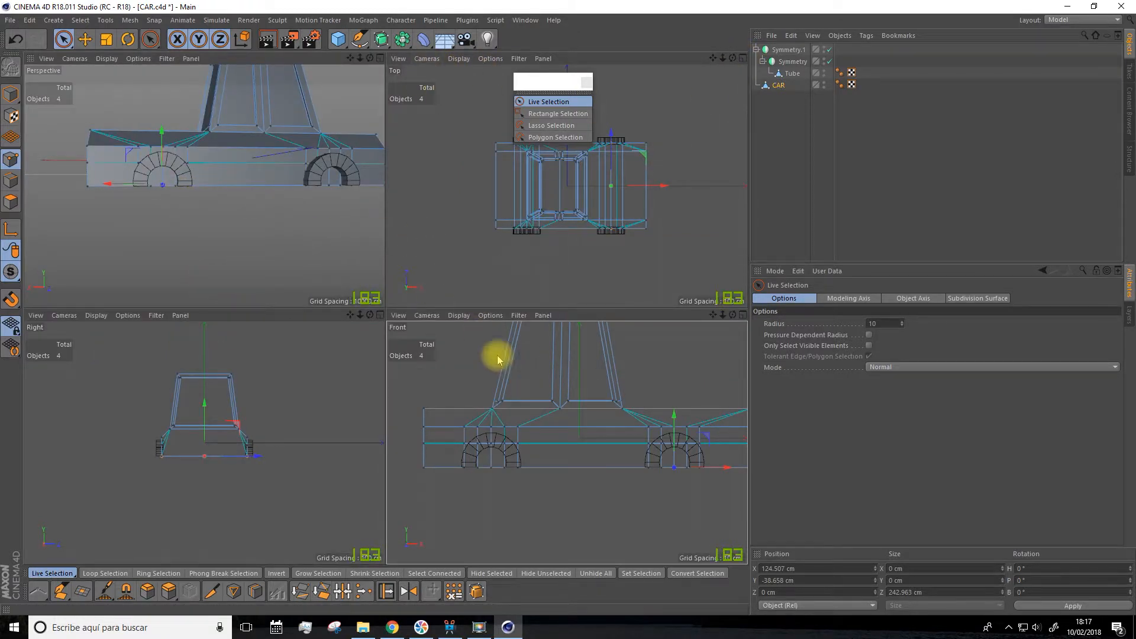
{"action": "left_click_drag", "start_coordinate": [254, 183], "coordinate": [314, 178], "text": "alt"}
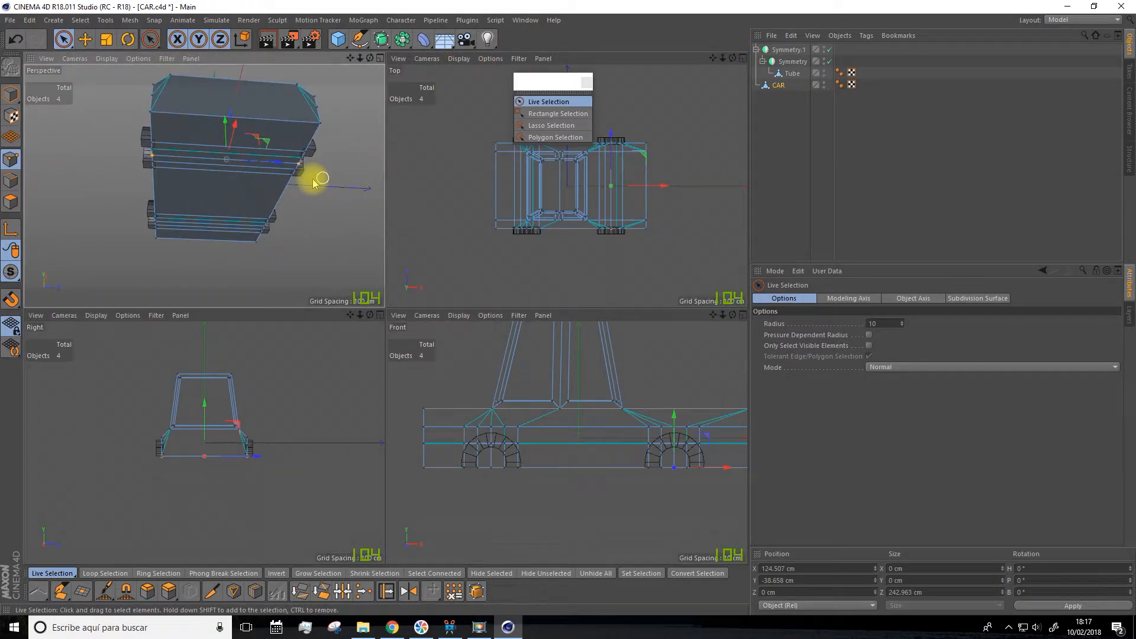
- Turn Only Select Visible Elements back on, clear the selection and select the single bottom centre point for comparison
{"action": "left_click", "coordinate": [869, 346]}
{"action": "left_click", "coordinate": [622, 486]}
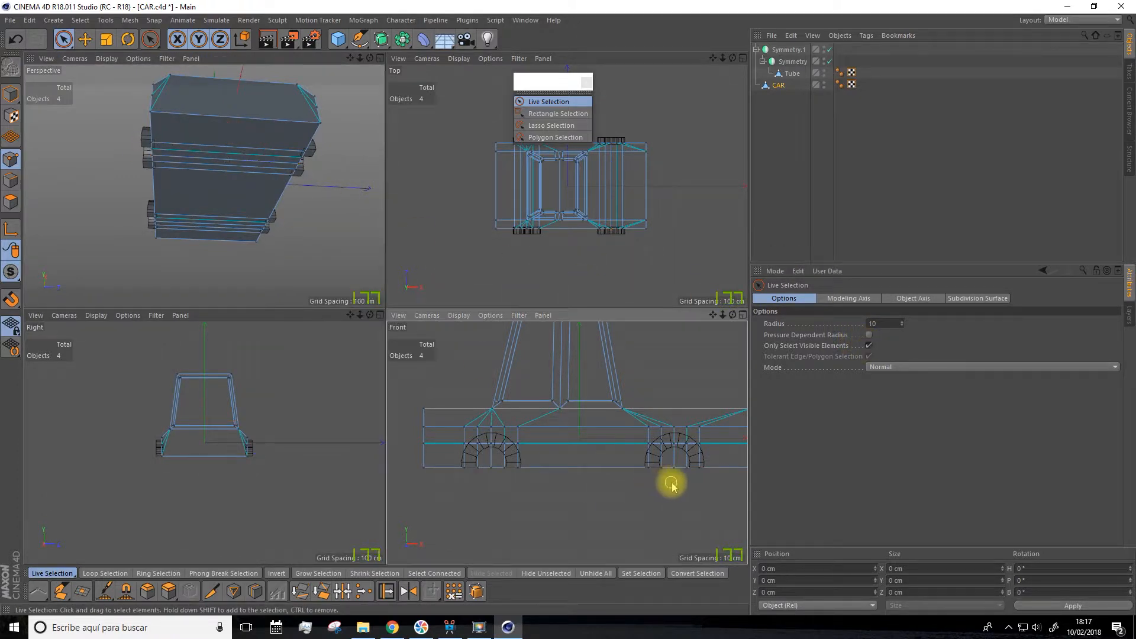
{"action": "left_click", "coordinate": [152, 155]}
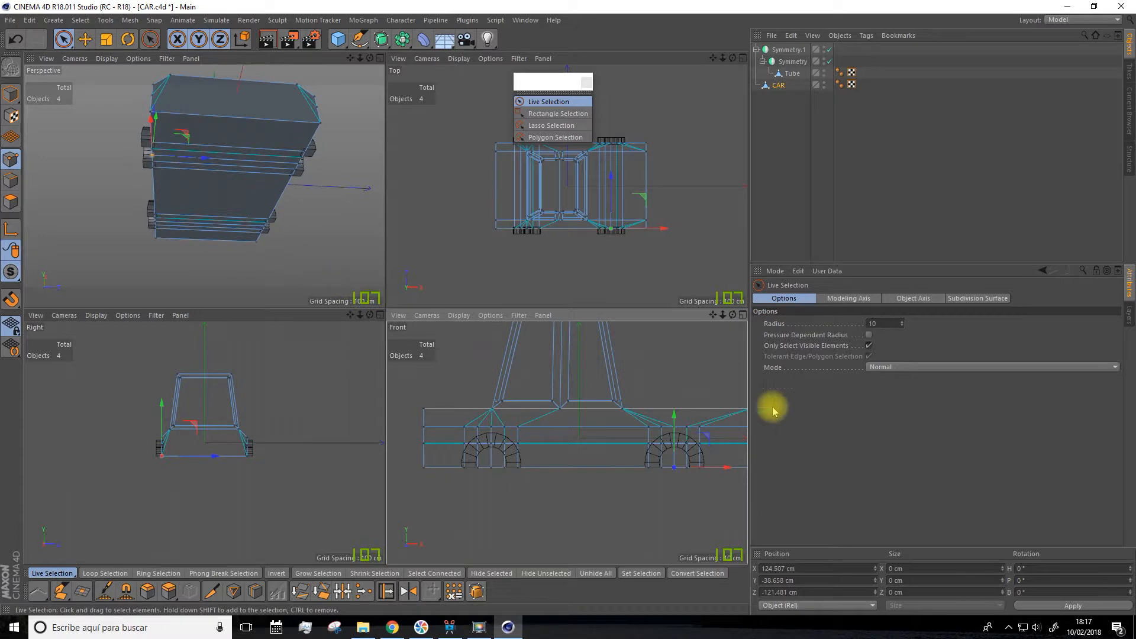
- Turn off Only Select Visible Elements and select the bottom centre points of both wheel arches in the front view
{"action": "left_click", "coordinate": [868, 346]}
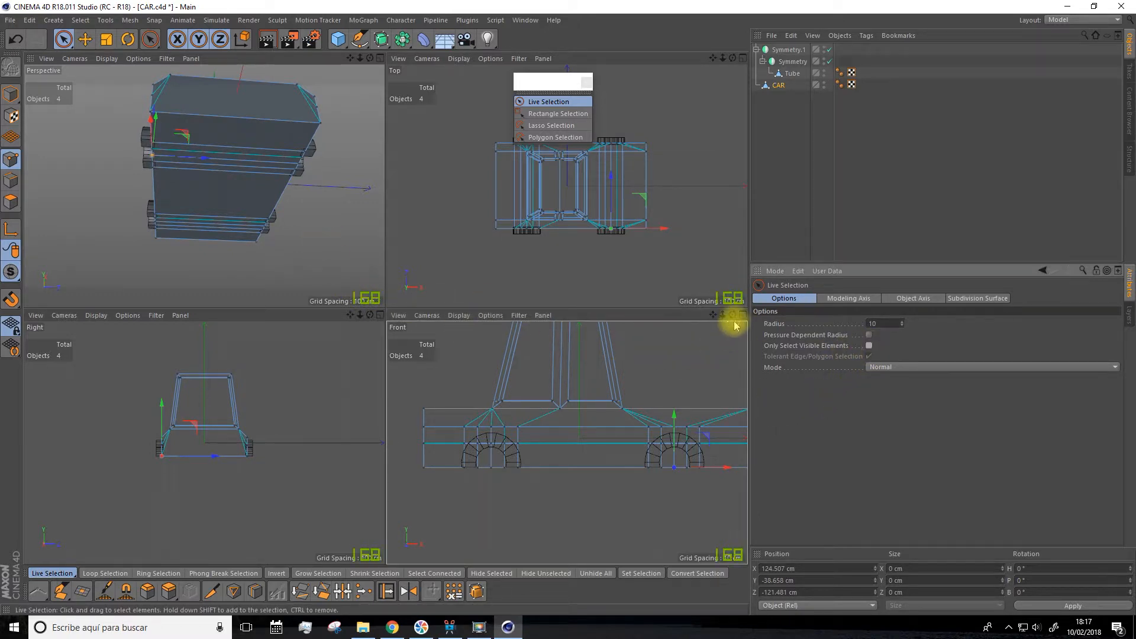
{"action": "left_click", "coordinate": [743, 315]}
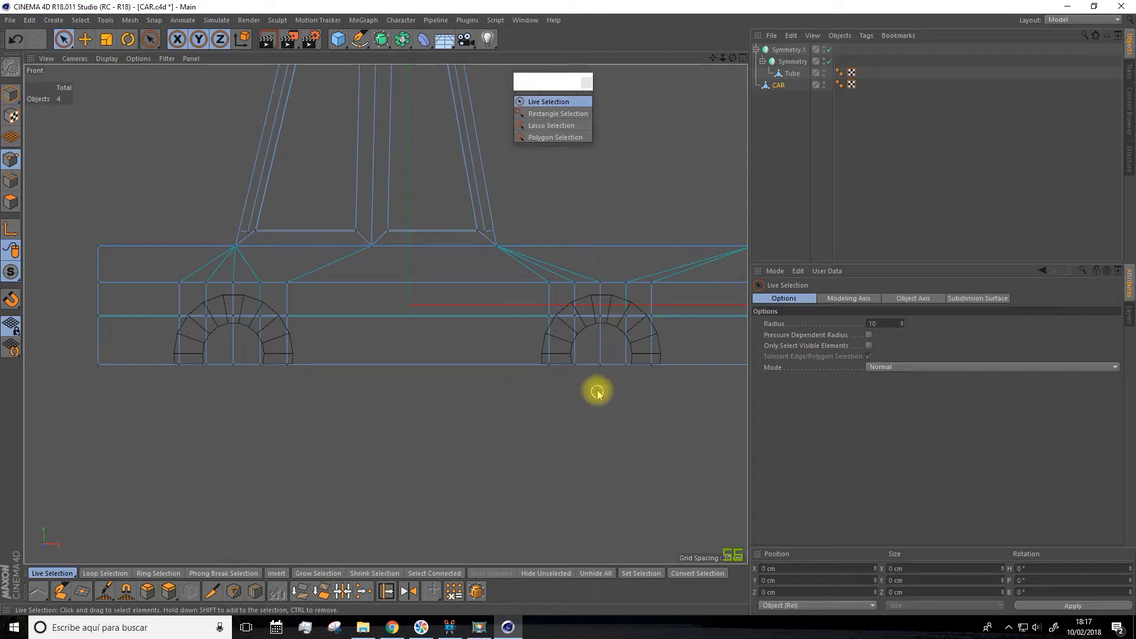
{"action": "left_click", "coordinate": [599, 364]}
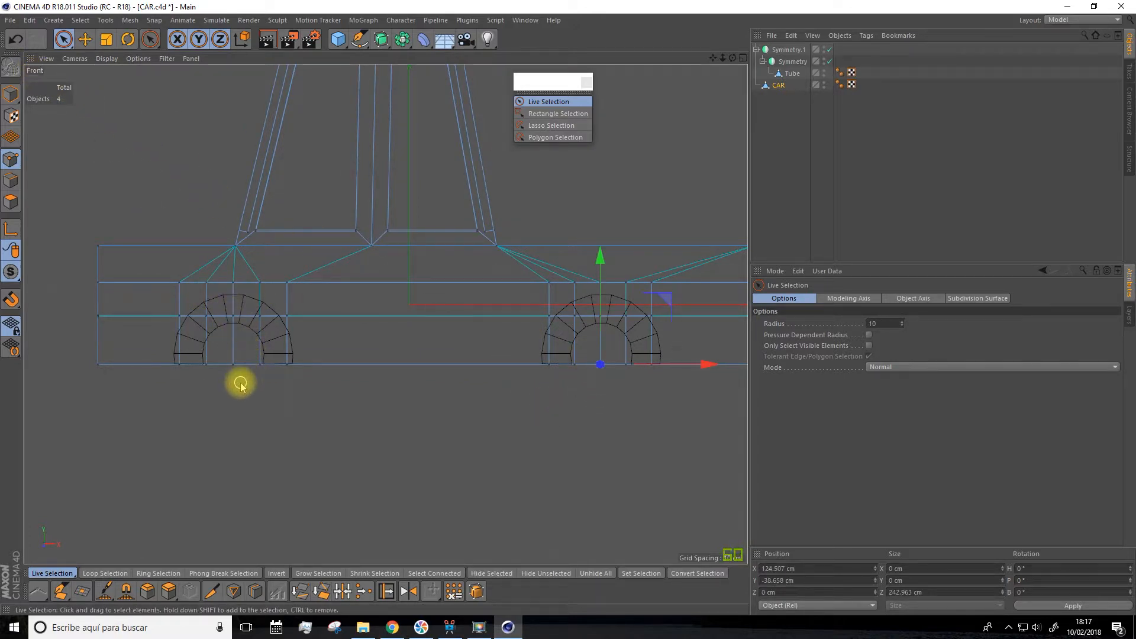
{"action": "left_click", "coordinate": [232, 358], "text": "shift"}
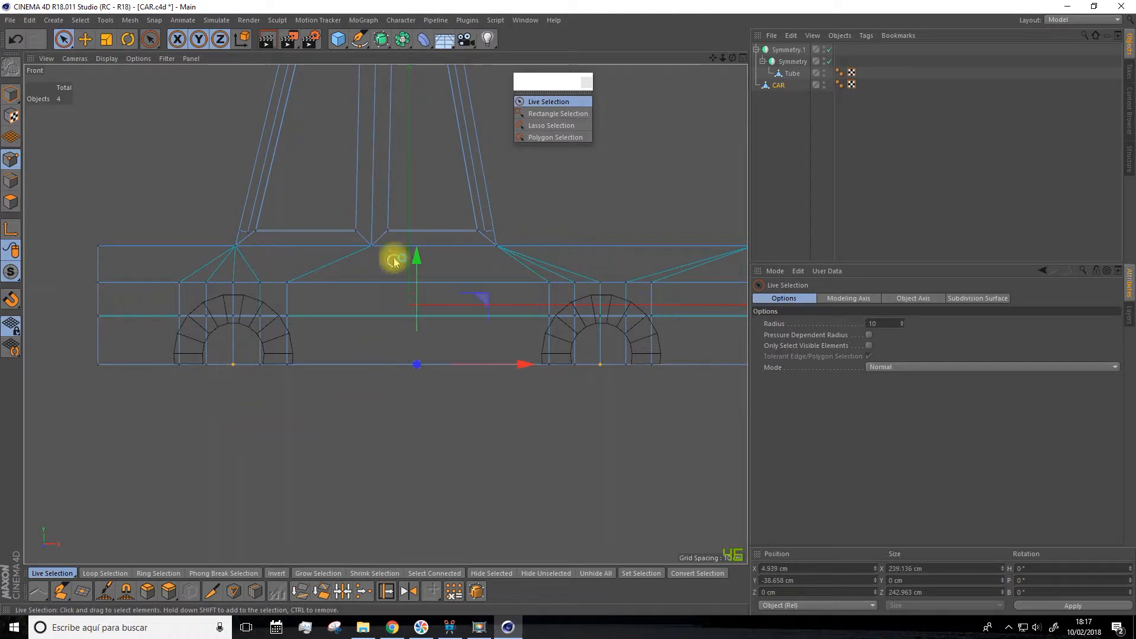
- Try raising the bottom centre points to the inner top of the arches, and undo the move
{"action": "left_click_drag", "start_coordinate": [414, 256], "coordinate": [423, 222]}
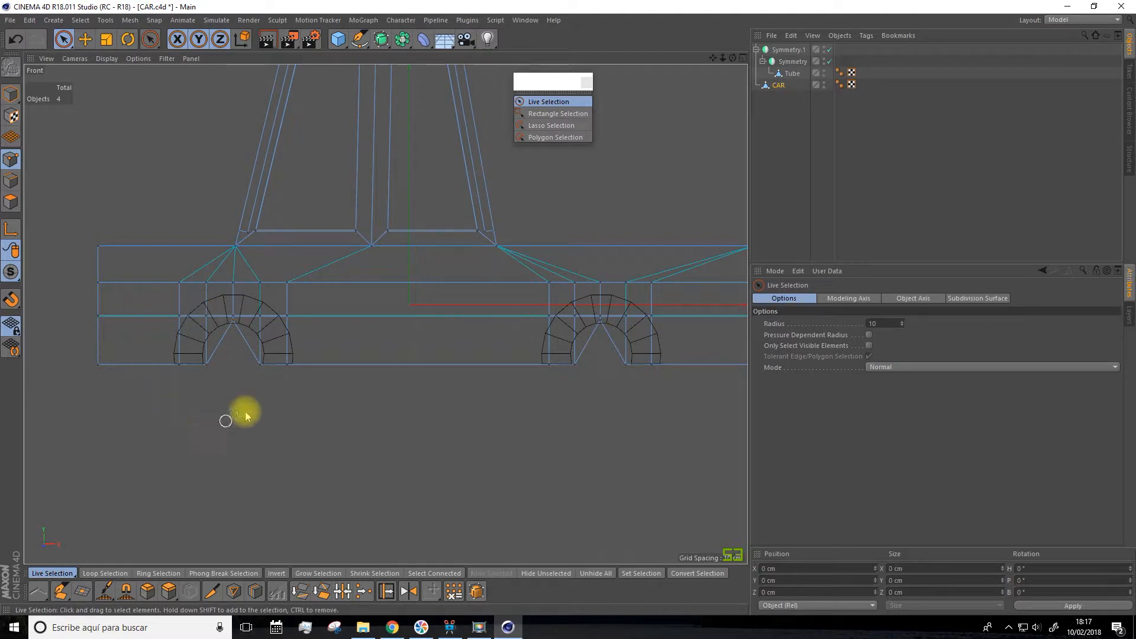
{"action": "key", "text": "ctrl+z"}
{"action": "key", "text": "ctrl+z"}
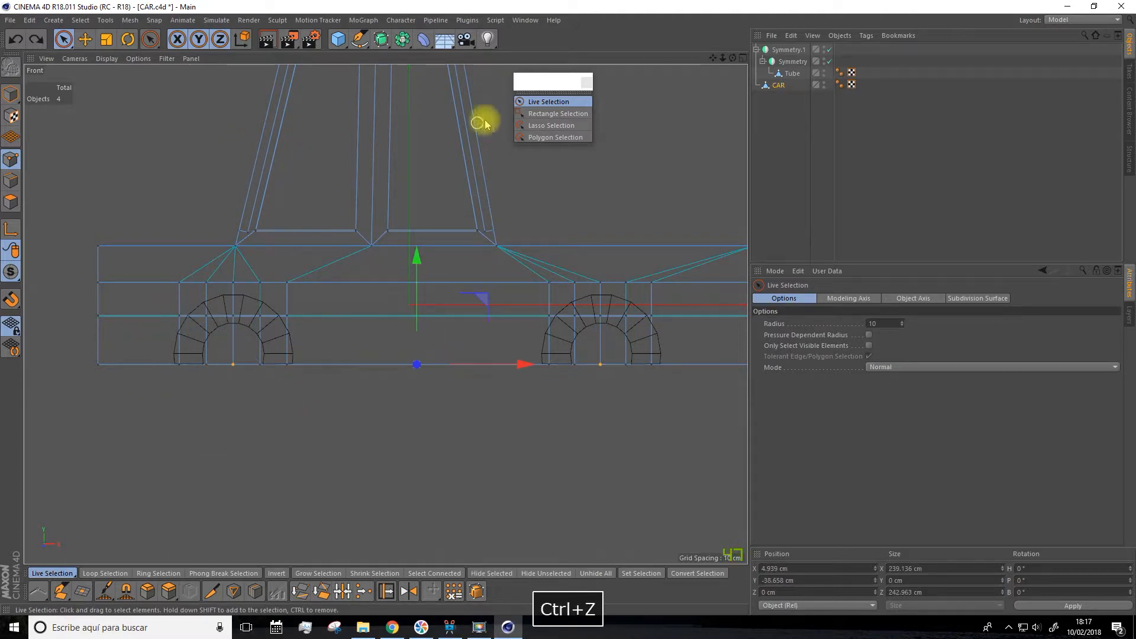
- Rectangle-select the whole row of points along the body's horizontal cut line and raise it slightly
{"action": "left_click", "coordinate": [547, 114]}
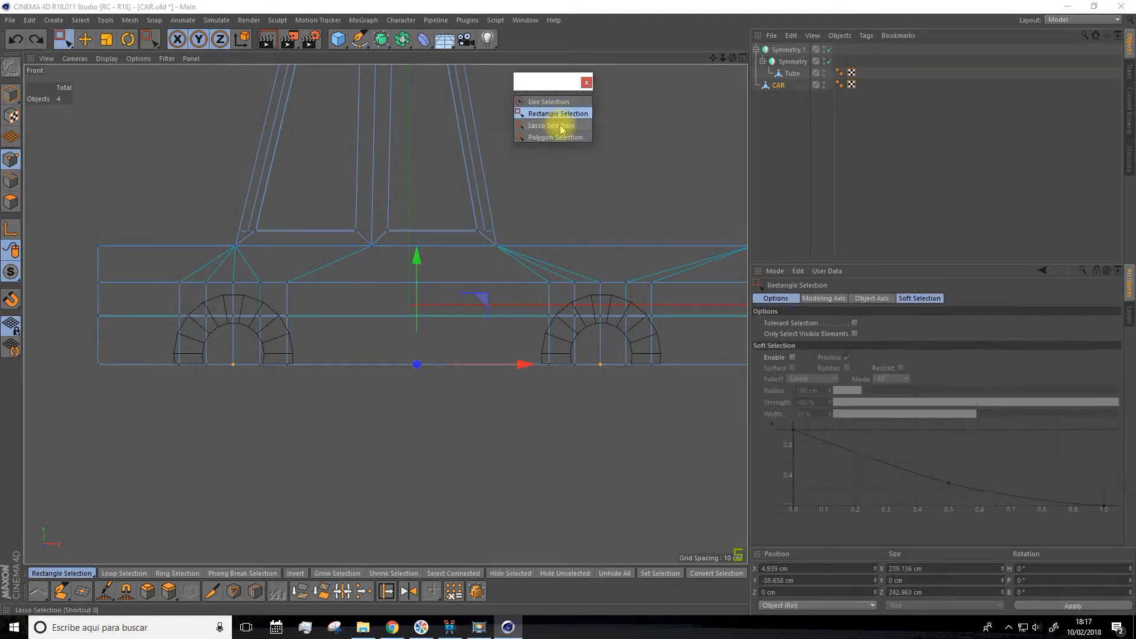
{"action": "left_click_drag", "start_coordinate": [109, 315], "coordinate": [694, 320]}
{"action": "left_click_drag", "start_coordinate": [712, 58], "coordinate": [569, 75]}
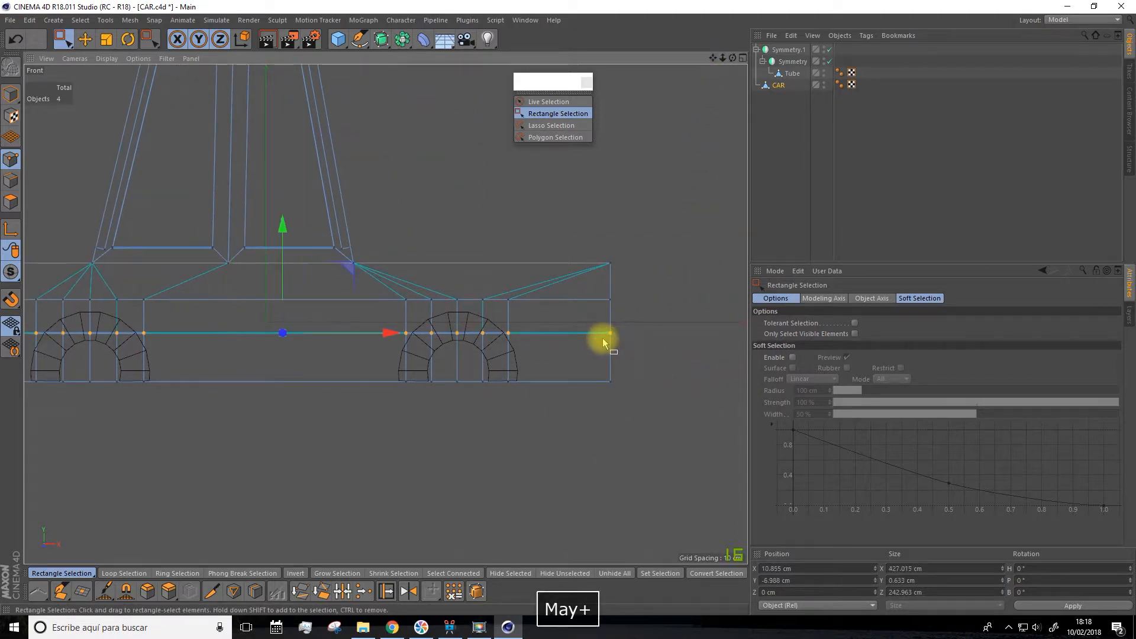
{"action": "left_click_drag", "start_coordinate": [284, 225], "coordinate": [291, 220]}
{"action": "left_click_drag", "start_coordinate": [713, 58], "coordinate": [770, 49]}
- Rectangle-select the bottom centre points of both arches and raise them to the arches' inner top, at about Y -8.9 cm
{"action": "left_click_drag", "start_coordinate": [506, 397], "coordinate": [521, 365]}
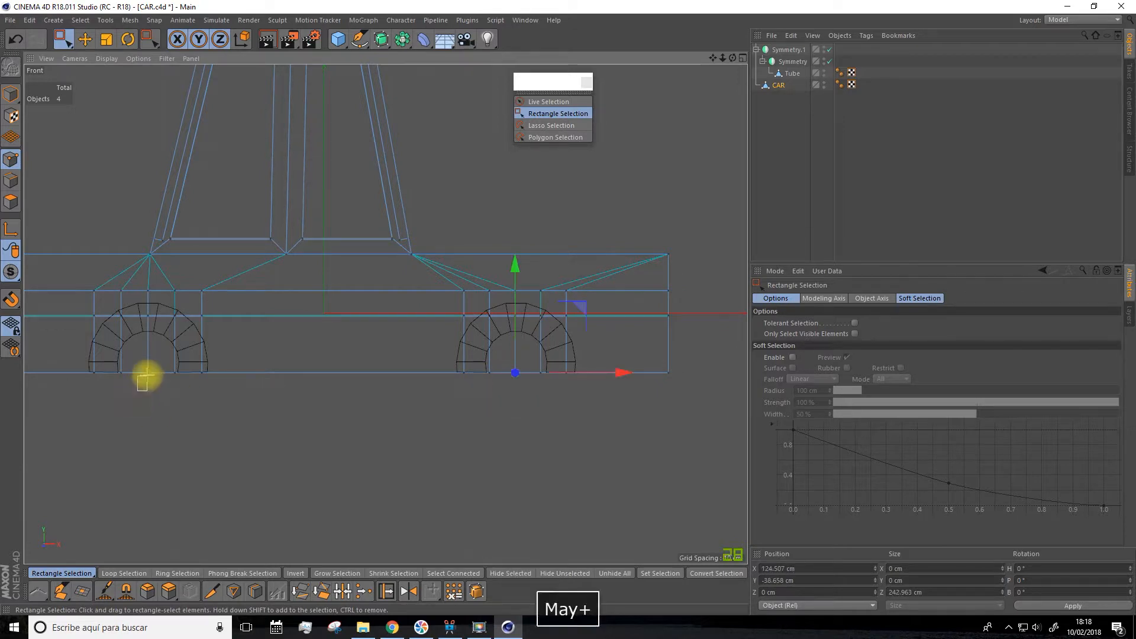
{"action": "left_click_drag", "start_coordinate": [152, 368], "coordinate": [151, 367], "text": "shift"}
{"action": "left_click_drag", "start_coordinate": [330, 261], "coordinate": [329, 219]}
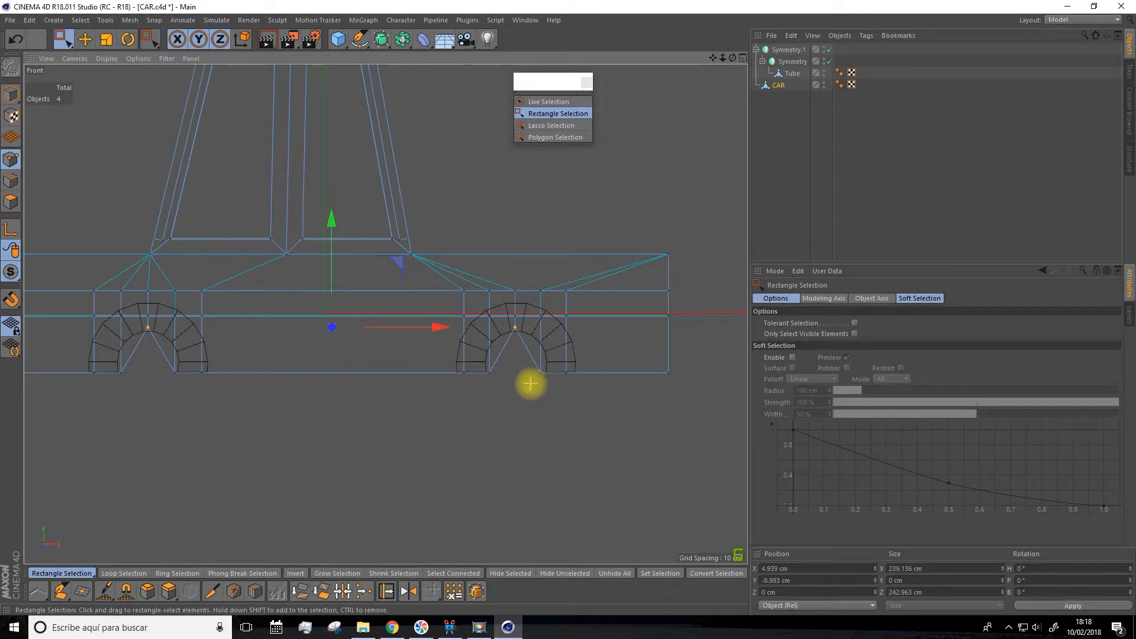
- Raise the arches' bottom points nearest the car's ends onto the inner arch curve, at about Y -15.9 cm
{"action": "left_click_drag", "start_coordinate": [543, 369], "coordinate": [546, 364]}
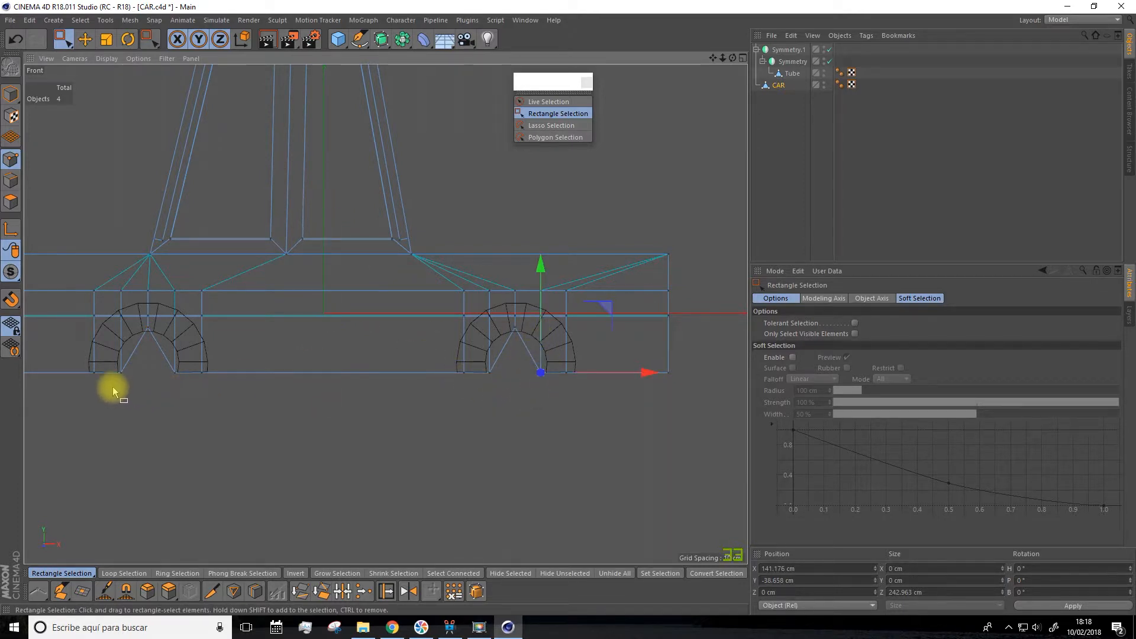
{"action": "left_click_drag", "start_coordinate": [124, 361], "coordinate": [125, 359], "text": "shift"}
{"action": "left_click_drag", "start_coordinate": [329, 267], "coordinate": [331, 244]}
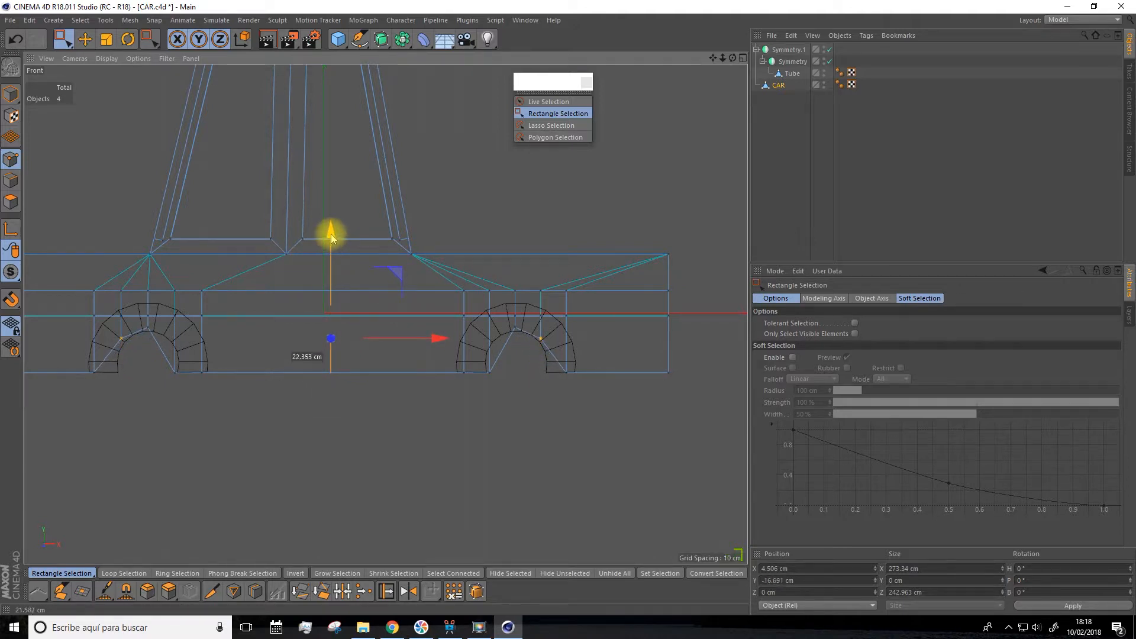
{"action": "left_click_drag", "start_coordinate": [331, 238], "coordinate": [332, 236]}
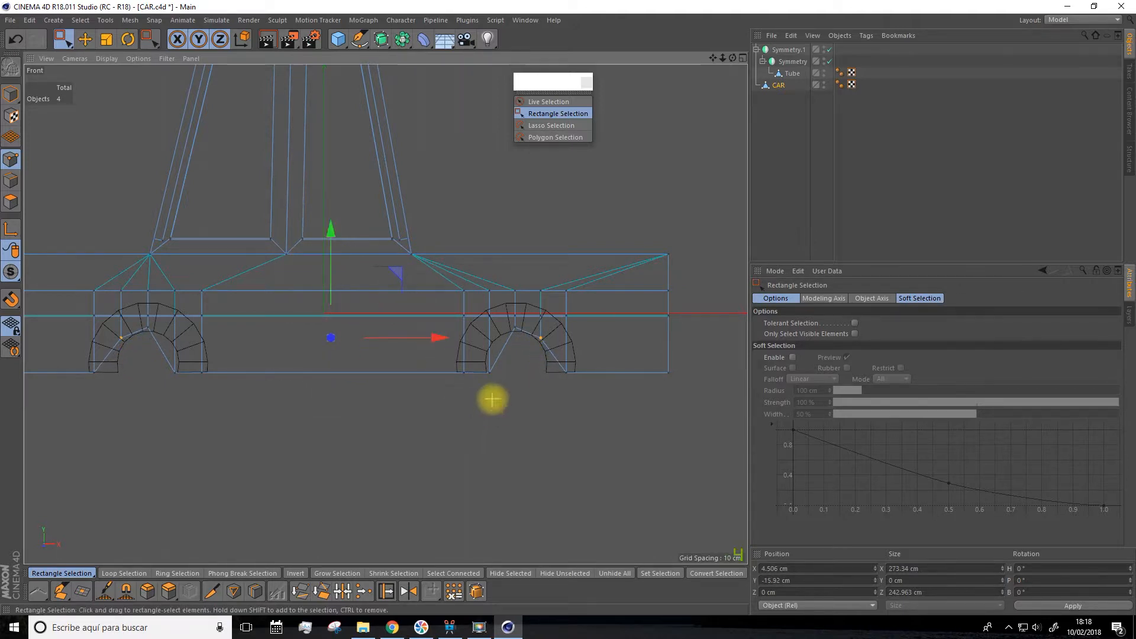
- Raise the arches' bottom points nearest the car's centre onto the inner arch curve, at about Y -15.1 cm
{"action": "left_click_drag", "start_coordinate": [499, 368], "coordinate": [482, 379]}
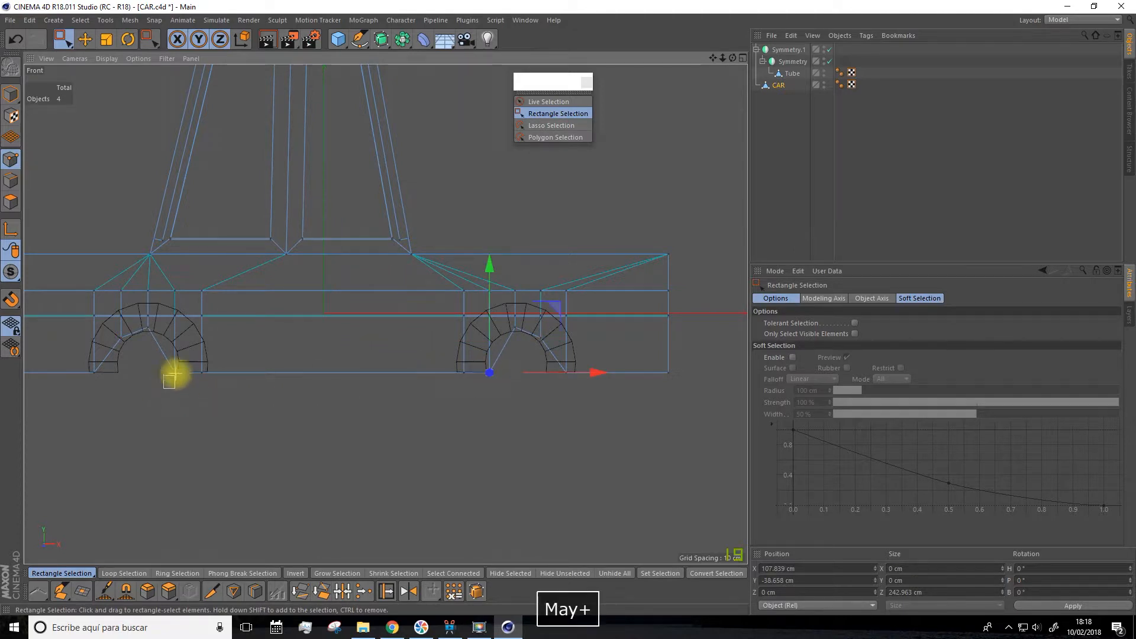
{"action": "left_click_drag", "start_coordinate": [179, 367], "coordinate": [177, 366], "text": "shift"}
{"action": "left_click_drag", "start_coordinate": [330, 267], "coordinate": [335, 232]}
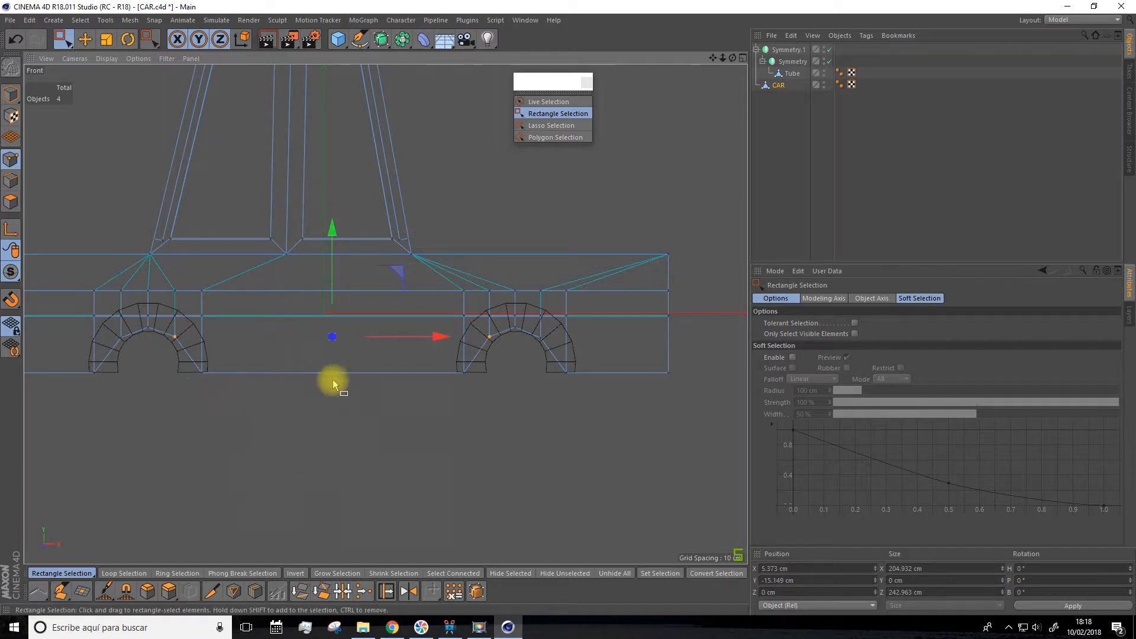
- Move both bottom corner points of the +X arch opening inward behind the arch legs, the outer one to about X 150.6 cm
{"action": "left_click", "coordinate": [742, 59]}
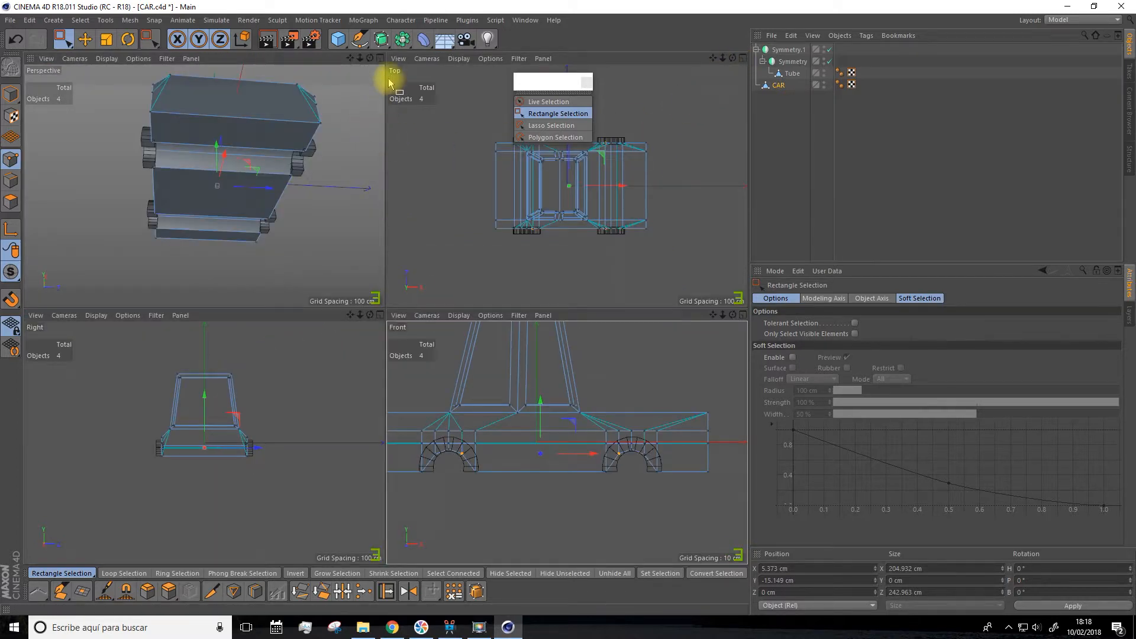
{"action": "left_click", "coordinate": [380, 59]}
{"action": "left_click_drag", "start_coordinate": [343, 189], "coordinate": [461, 379], "text": "alt"}
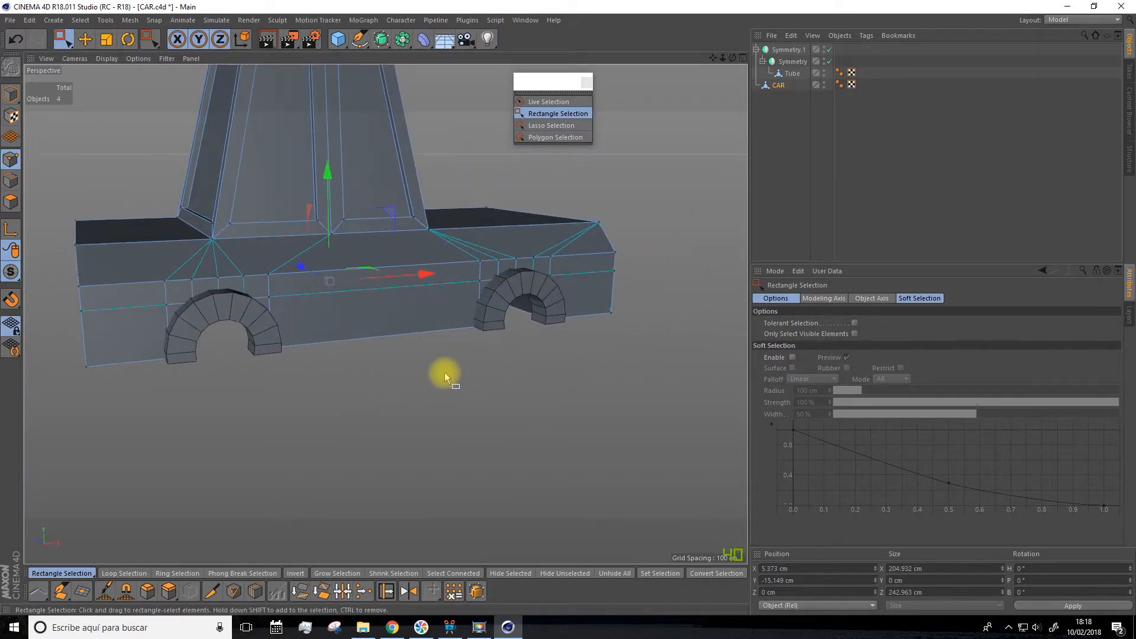
{"action": "left_click_drag", "start_coordinate": [243, 363], "coordinate": [231, 331], "text": "alt"}
{"action": "left_click", "coordinate": [743, 58]}
{"action": "scroll", "coordinate": [616, 474], "scroll_direction": "up", "scroll_amount": 5}
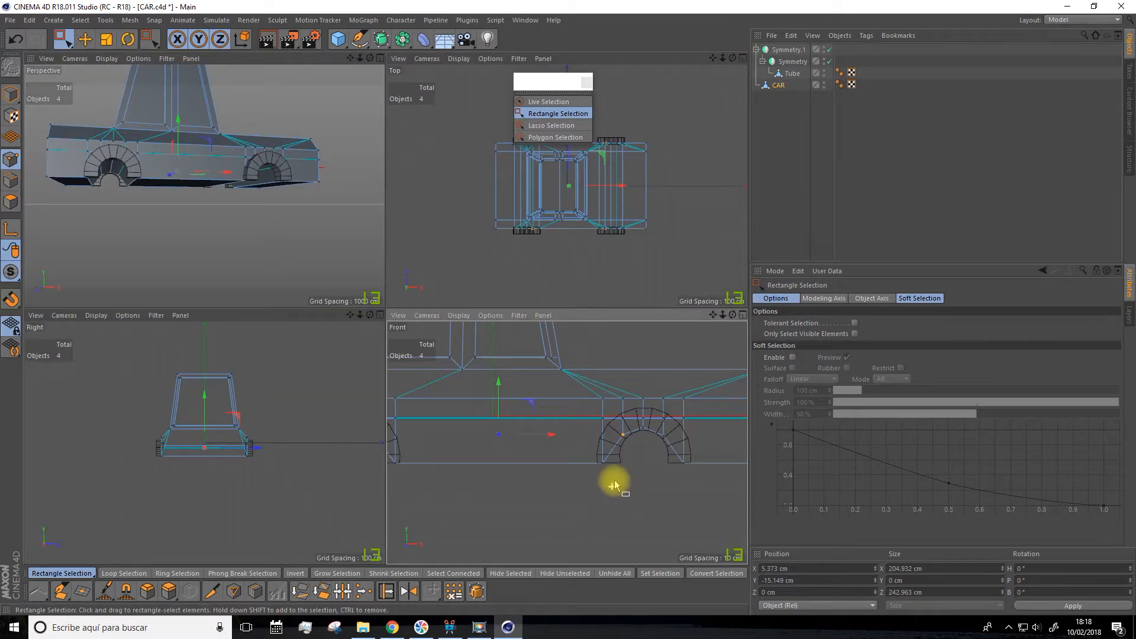
{"action": "left_click", "coordinate": [599, 461]}
{"action": "left_click_drag", "start_coordinate": [650, 461], "coordinate": [717, 451]}
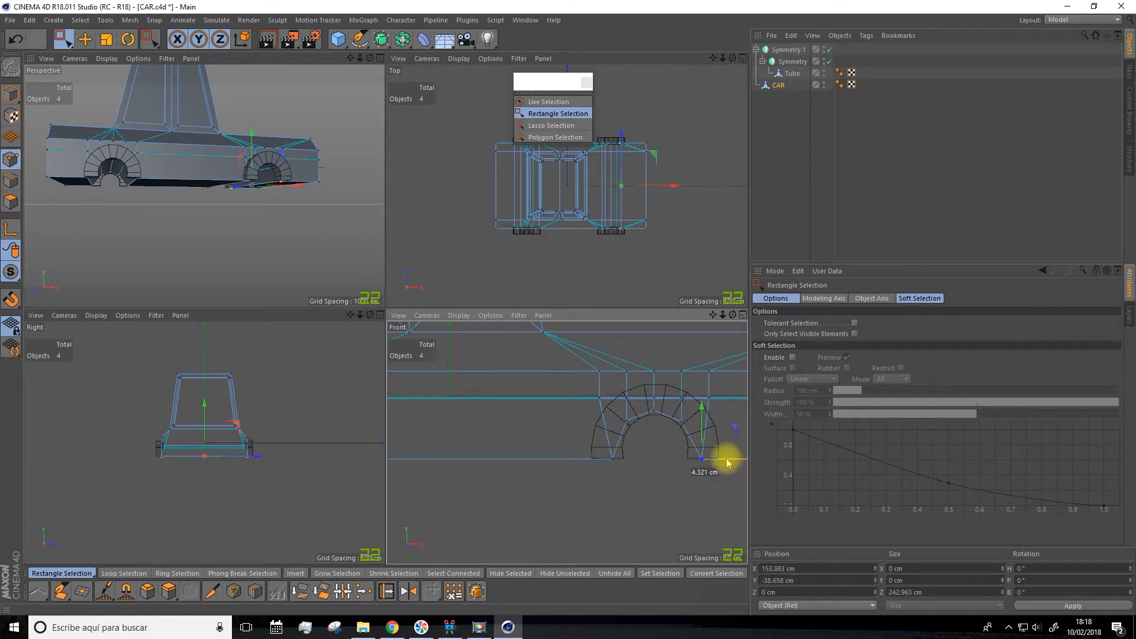
{"action": "left_click_drag", "start_coordinate": [722, 463], "coordinate": [724, 463]}
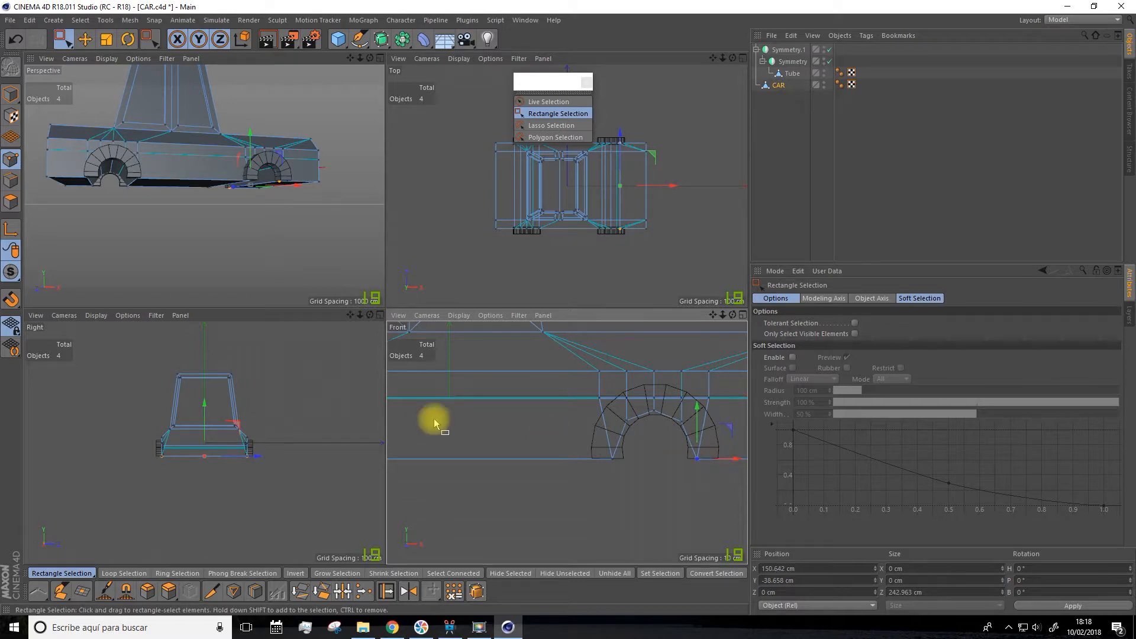
- Move both bottom corner points of the -X arch opening inward behind the arch legs, the outer one to about X -141.1 cm
{"action": "left_click_drag", "start_coordinate": [713, 315], "coordinate": [950, 292]}
{"action": "left_click_drag", "start_coordinate": [564, 436], "coordinate": [535, 449]}
{"action": "left_click_drag", "start_coordinate": [448, 432], "coordinate": [448, 431]}
{"action": "left_click_drag", "start_coordinate": [489, 438], "coordinate": [506, 443]}
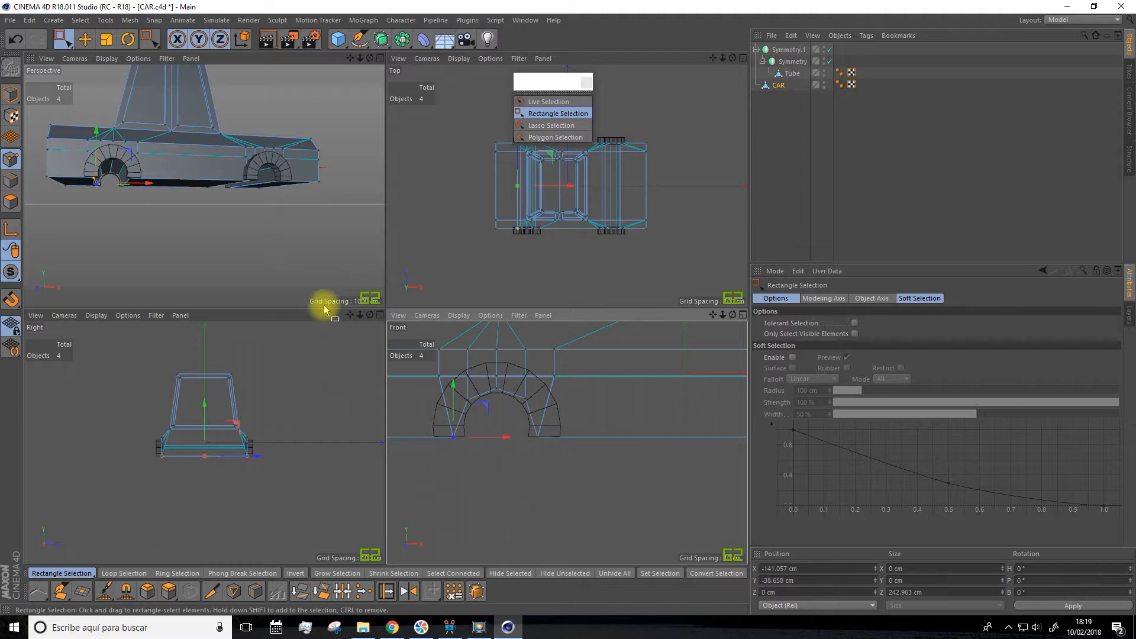
- Add a cylinder and rotate its pitch to 90° so that its axis runs across the car
{"action": "left_click", "coordinate": [379, 58]}
{"action": "left_click_drag", "start_coordinate": [396, 269], "coordinate": [425, 369], "text": "alt"}
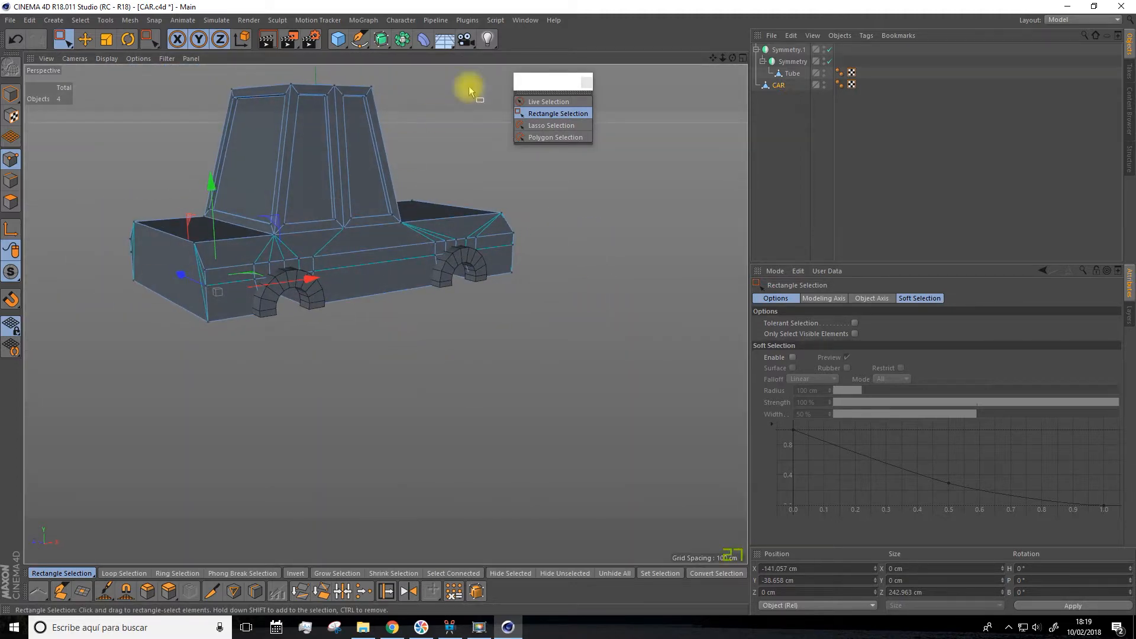
{"action": "left_click_drag", "start_coordinate": [714, 58], "coordinate": [755, 120]}
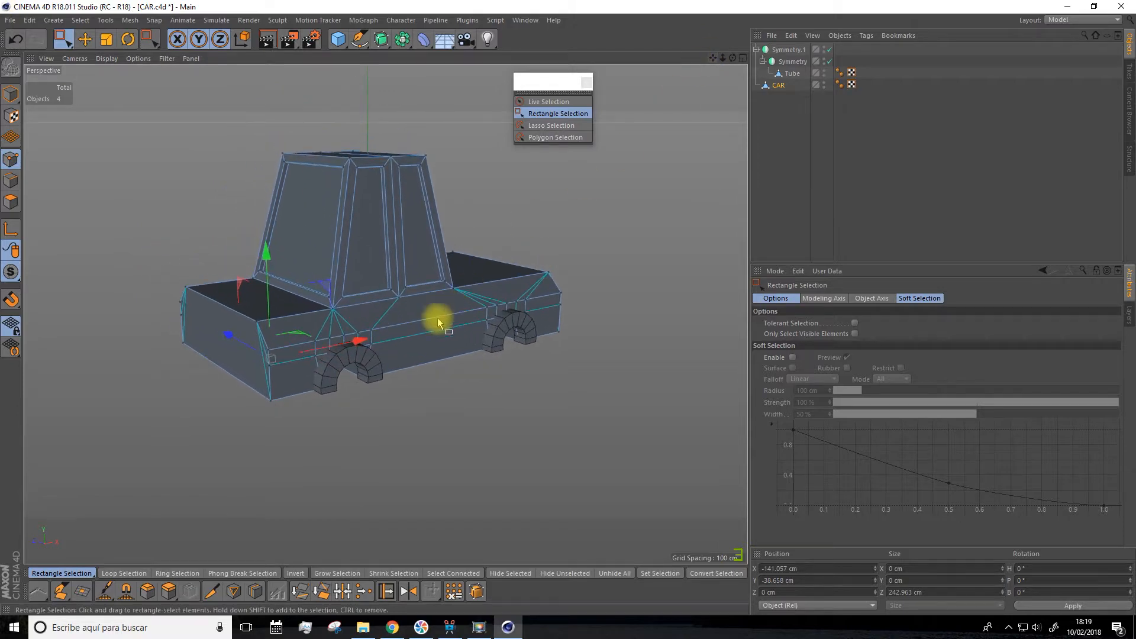
{"action": "scroll", "coordinate": [443, 318], "scroll_direction": "up", "scroll_amount": 2}
{"action": "left_click_drag", "start_coordinate": [473, 395], "coordinate": [426, 436], "text": "alt"}
{"action": "scroll", "coordinate": [427, 435], "scroll_direction": "up", "scroll_amount": 3}
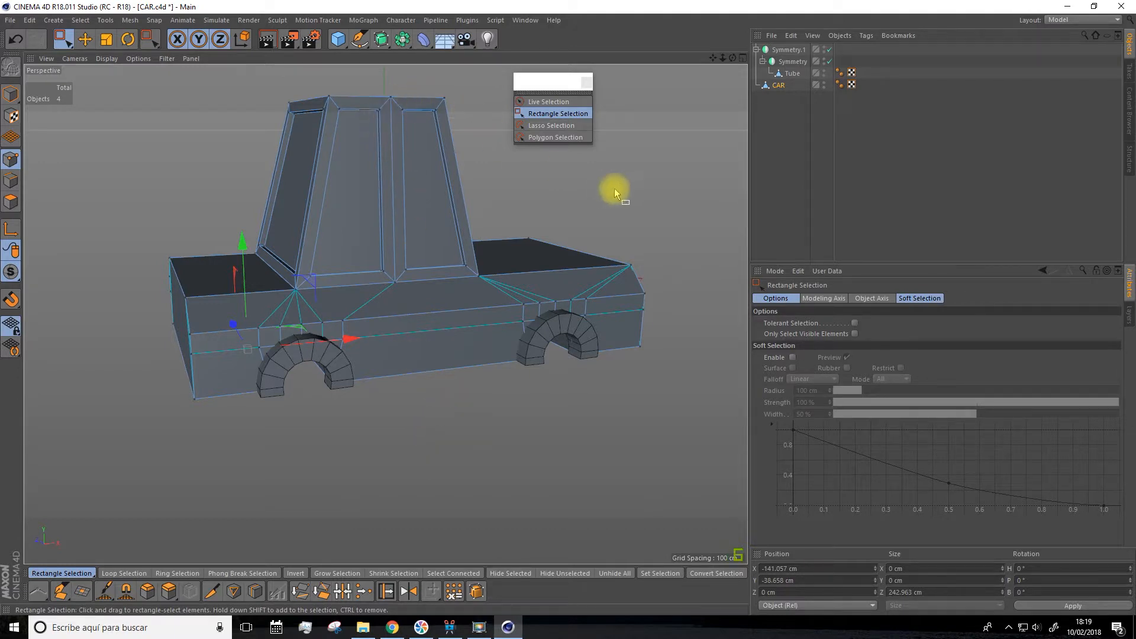
{"action": "left_click", "coordinate": [339, 39]}
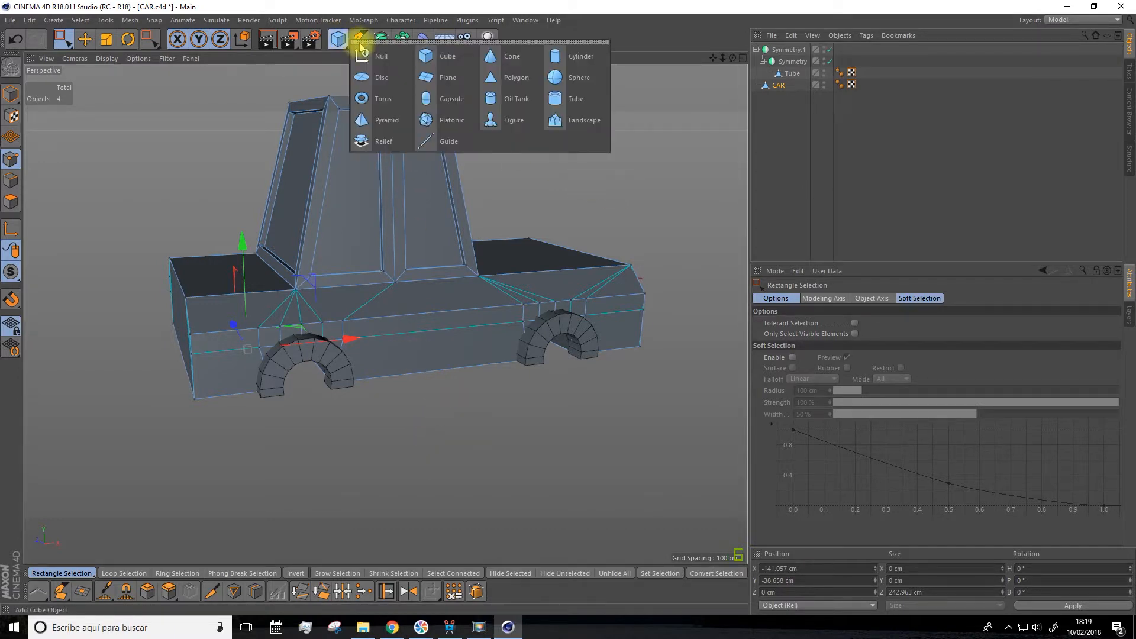
{"action": "left_click", "coordinate": [580, 58]}
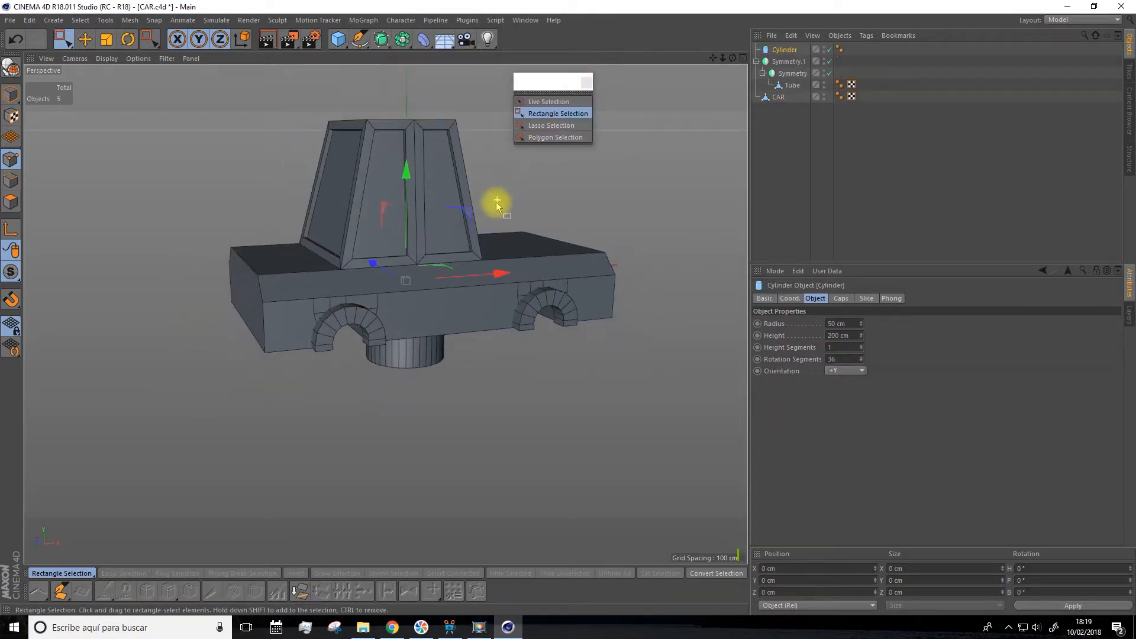
{"action": "left_click", "coordinate": [127, 39]}
{"action": "left_click_drag", "start_coordinate": [426, 254], "coordinate": [418, 336]}
- Move the cylinder out beside the car's +X wheel arch and scale it uniformly down to about 66 cm in diameter
{"action": "left_click", "coordinate": [84, 39]}
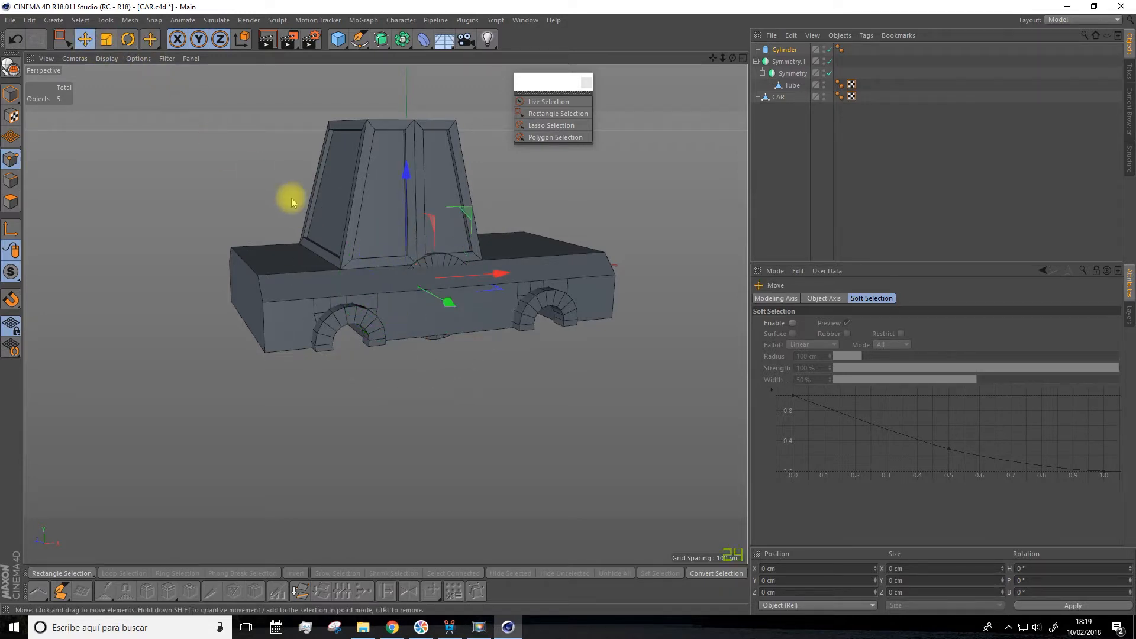
{"action": "left_click_drag", "start_coordinate": [445, 301], "coordinate": [369, 398]}
{"action": "left_click_drag", "start_coordinate": [713, 58], "coordinate": [533, 390]}
{"action": "left_click", "coordinate": [106, 39]}
{"action": "left_click_drag", "start_coordinate": [494, 134], "coordinate": [426, 240]}
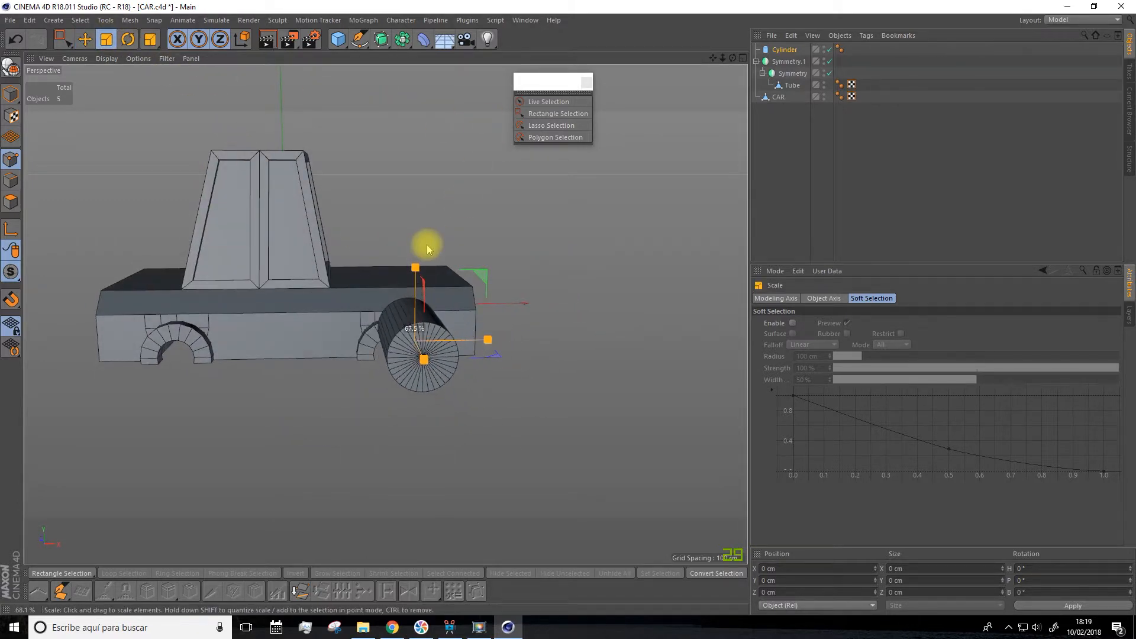
{"action": "left_click_drag", "start_coordinate": [499, 162], "coordinate": [398, 355], "text": "alt"}
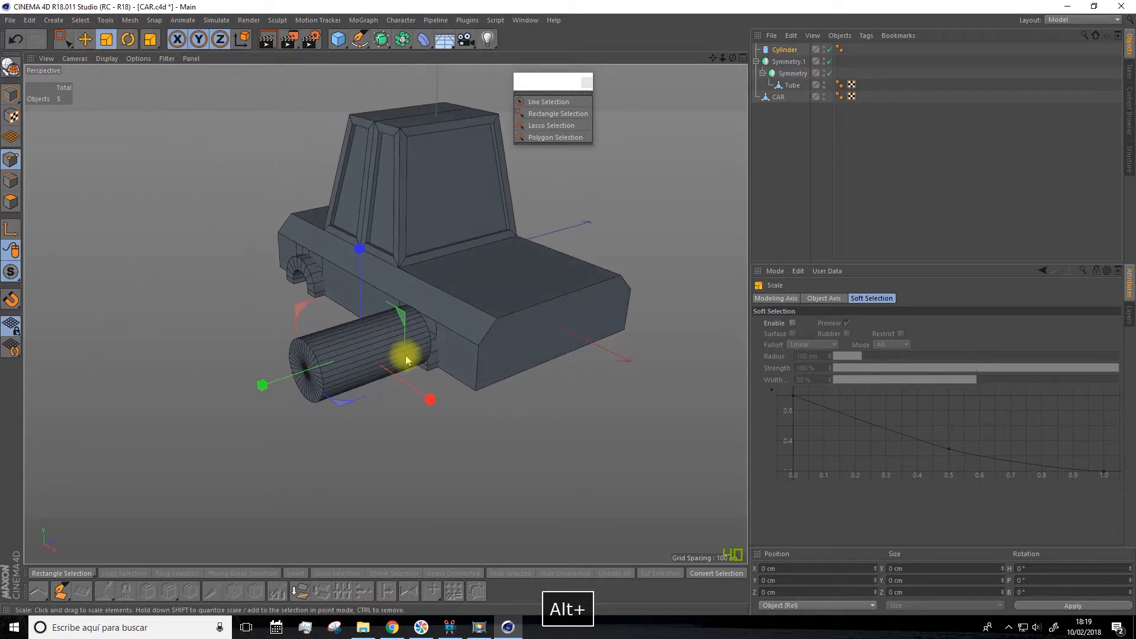
- Shorten the cylinder to about 28 cm and lower it to about Y -32.2 cm at the wheel arch
{"action": "left_click", "coordinate": [11, 94]}
{"action": "left_click_drag", "start_coordinate": [307, 374], "coordinate": [359, 377]}
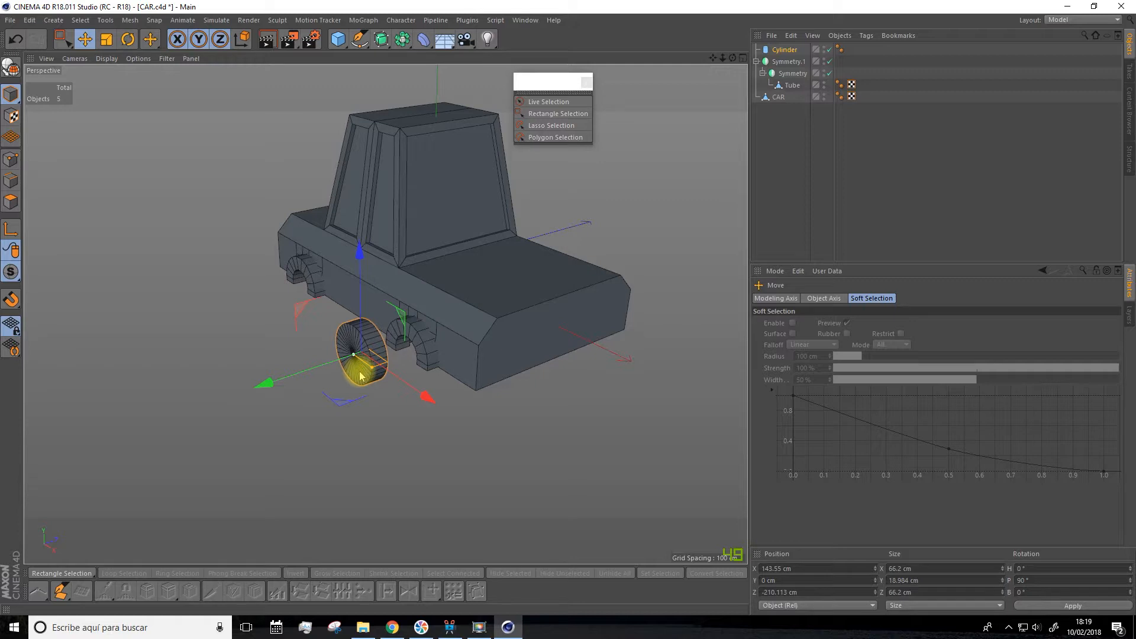
{"action": "left_click_drag", "start_coordinate": [355, 377], "coordinate": [431, 350]}
{"action": "scroll", "coordinate": [431, 350], "scroll_direction": "up", "scroll_amount": 4}
{"action": "left_click_drag", "start_coordinate": [407, 199], "coordinate": [443, 335]}
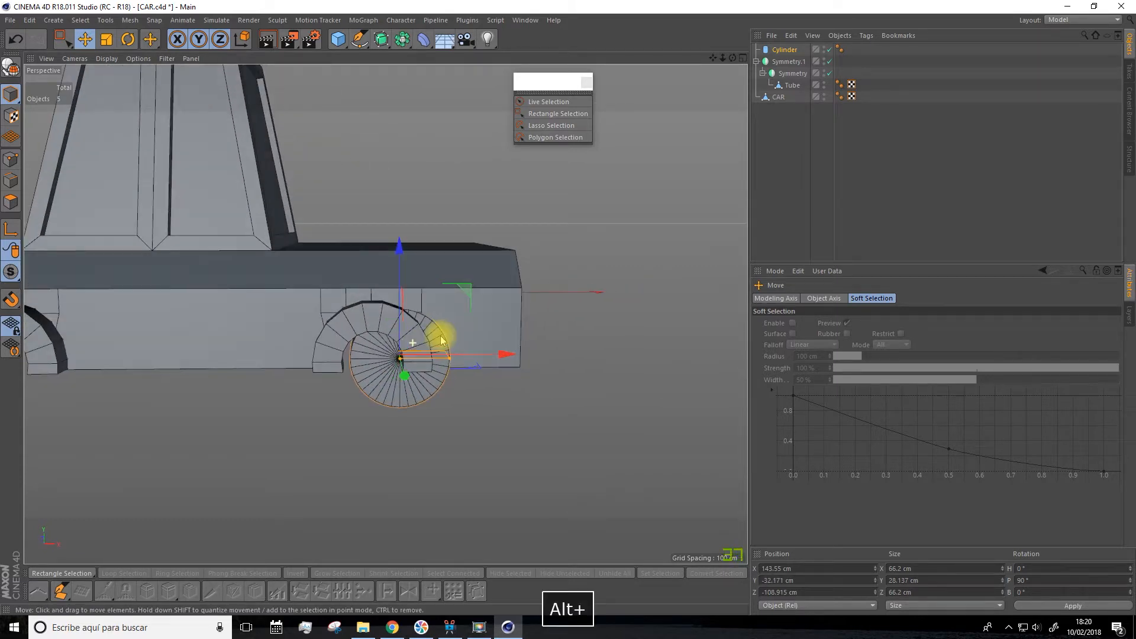
- Centre the cylinder in the wheel arch at about X 124.4 cm and shrink its diameter to about 38 cm
{"action": "left_click_drag", "start_coordinate": [502, 355], "coordinate": [295, 379]}
{"action": "left_click_drag", "start_coordinate": [336, 407], "coordinate": [389, 398], "text": "alt"}
{"action": "scroll", "coordinate": [356, 374], "scroll_direction": "up", "scroll_amount": 4}
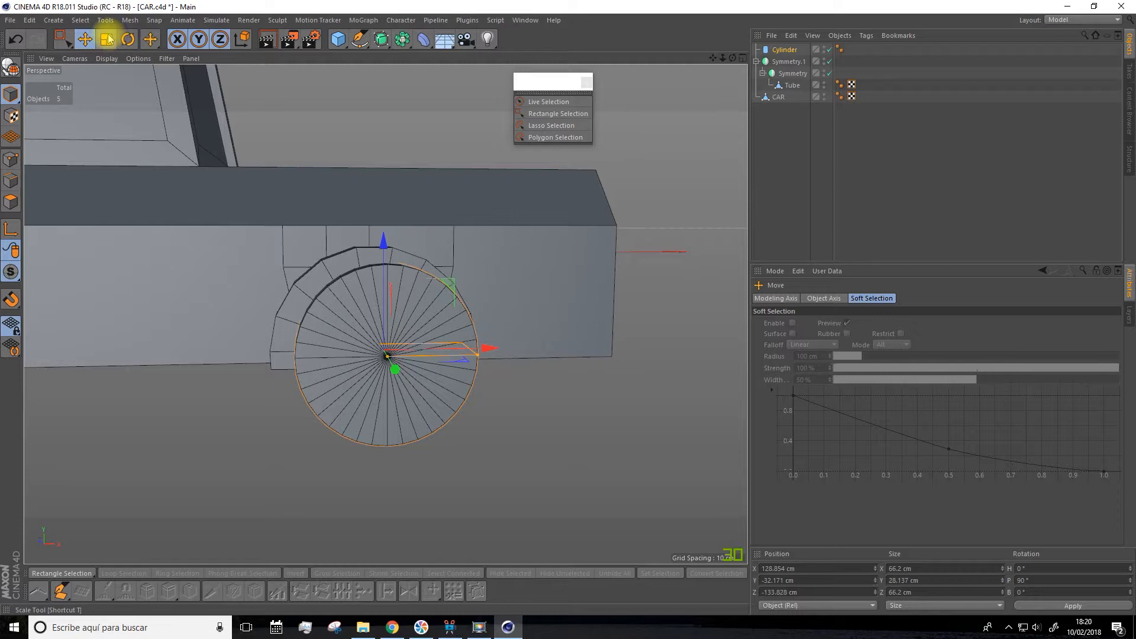
{"action": "left_click", "coordinate": [743, 57]}
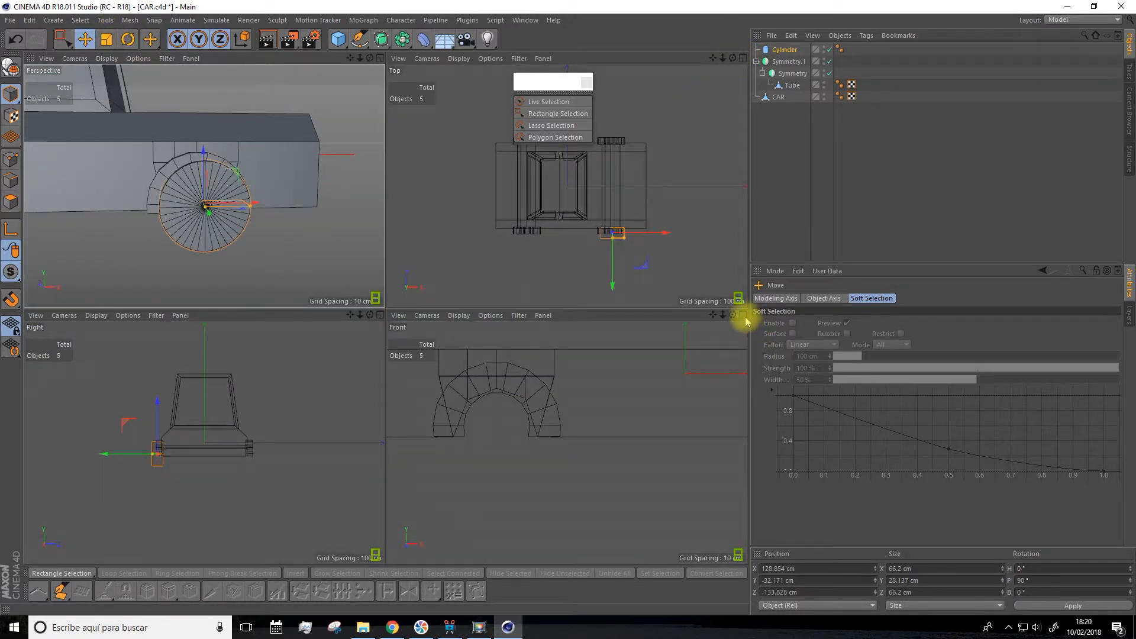
{"action": "left_click", "coordinate": [742, 315]}
{"action": "scroll", "coordinate": [503, 338], "scroll_direction": "down", "scroll_amount": 5}
{"action": "left_click_drag", "start_coordinate": [712, 59], "coordinate": [472, 67]}
{"action": "scroll", "coordinate": [378, 340], "scroll_direction": "up", "scroll_amount": 7}
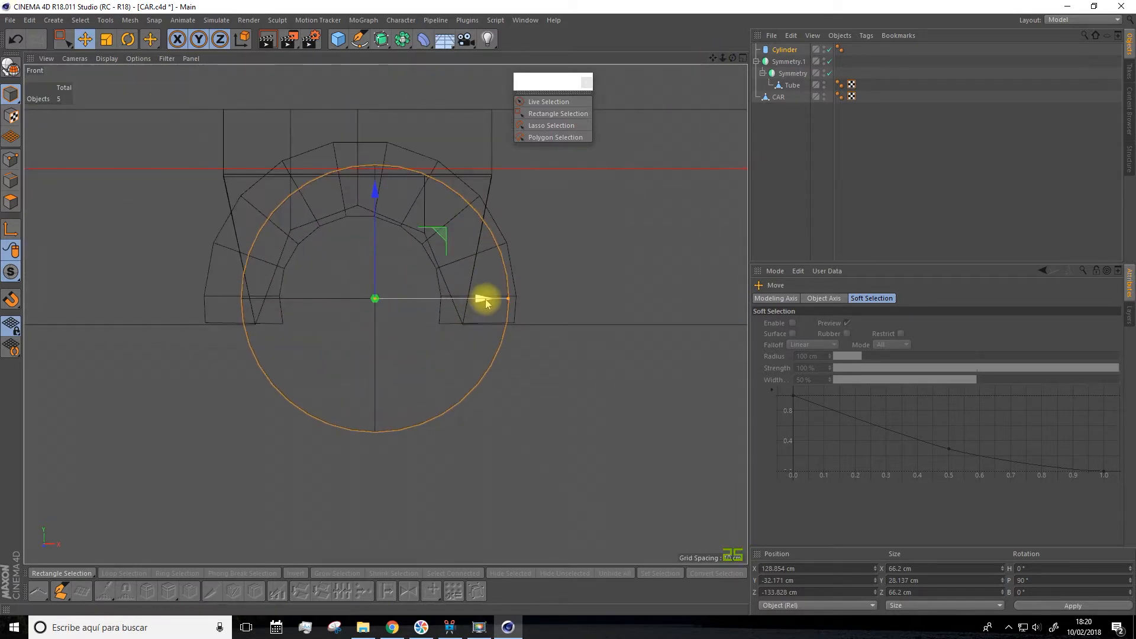
{"action": "left_click_drag", "start_coordinate": [485, 302], "coordinate": [434, 333]}
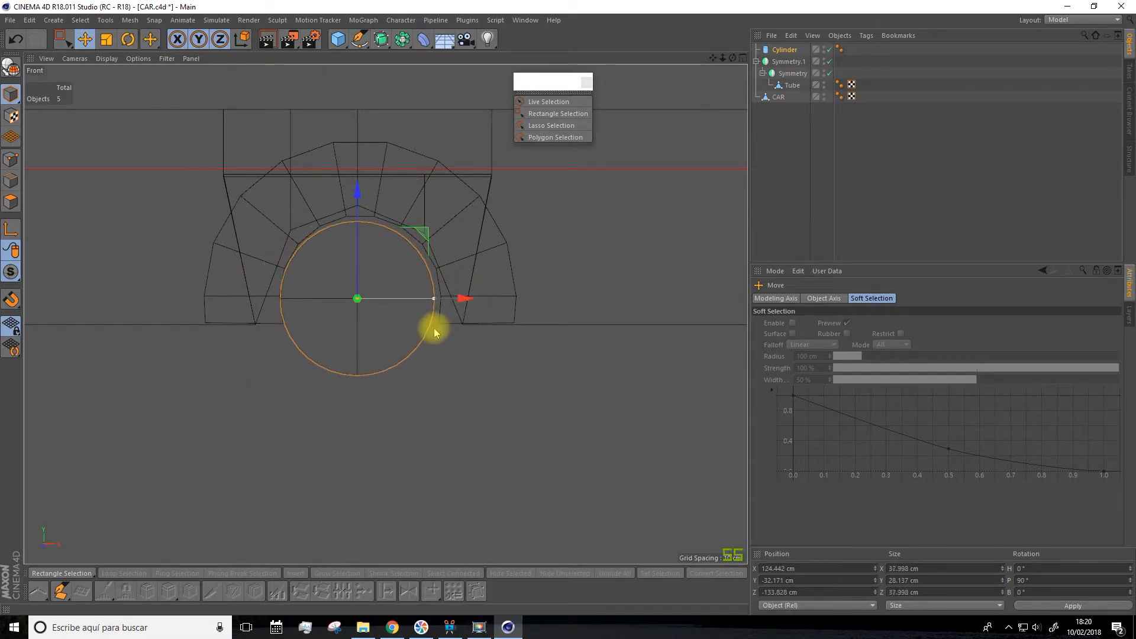
- Push the cylinder inward along its axis into the wheel arch, to about Z -120 cm
{"action": "left_click", "coordinate": [743, 58]}
{"action": "left_click", "coordinate": [379, 58]}
{"action": "left_click_drag", "start_coordinate": [388, 193], "coordinate": [264, 98], "text": "alt"}
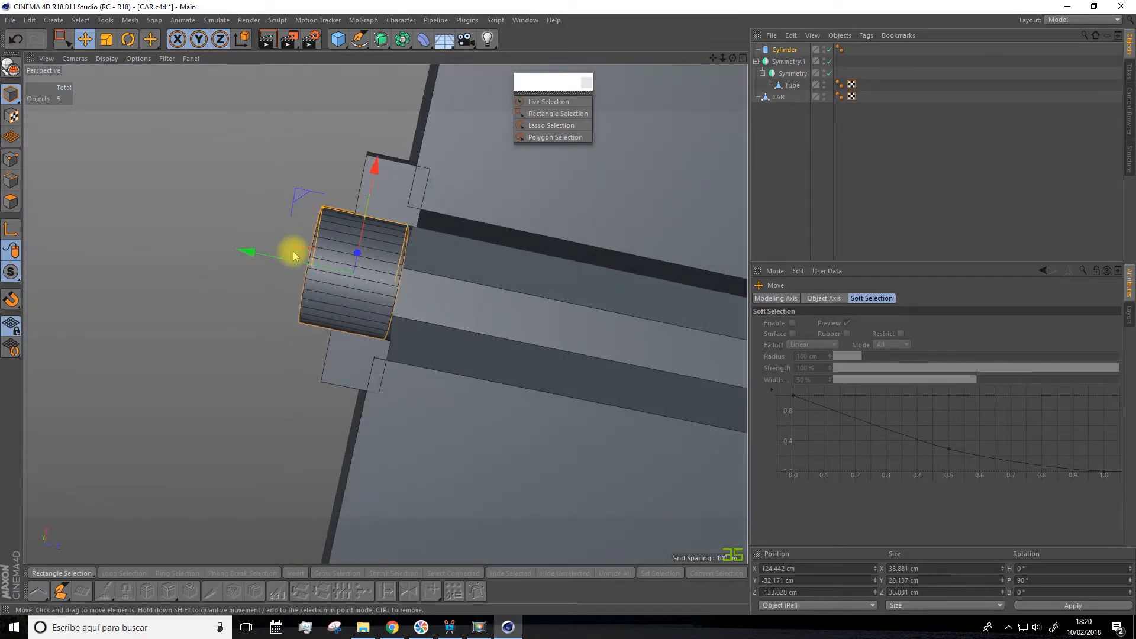
{"action": "left_click_drag", "start_coordinate": [249, 253], "coordinate": [286, 282]}
{"action": "left_click_drag", "start_coordinate": [363, 219], "coordinate": [342, 378]}
{"action": "left_click_drag", "start_coordinate": [368, 468], "coordinate": [444, 439], "text": "alt"}
{"action": "scroll", "coordinate": [448, 457], "scroll_direction": "up", "scroll_amount": 3}
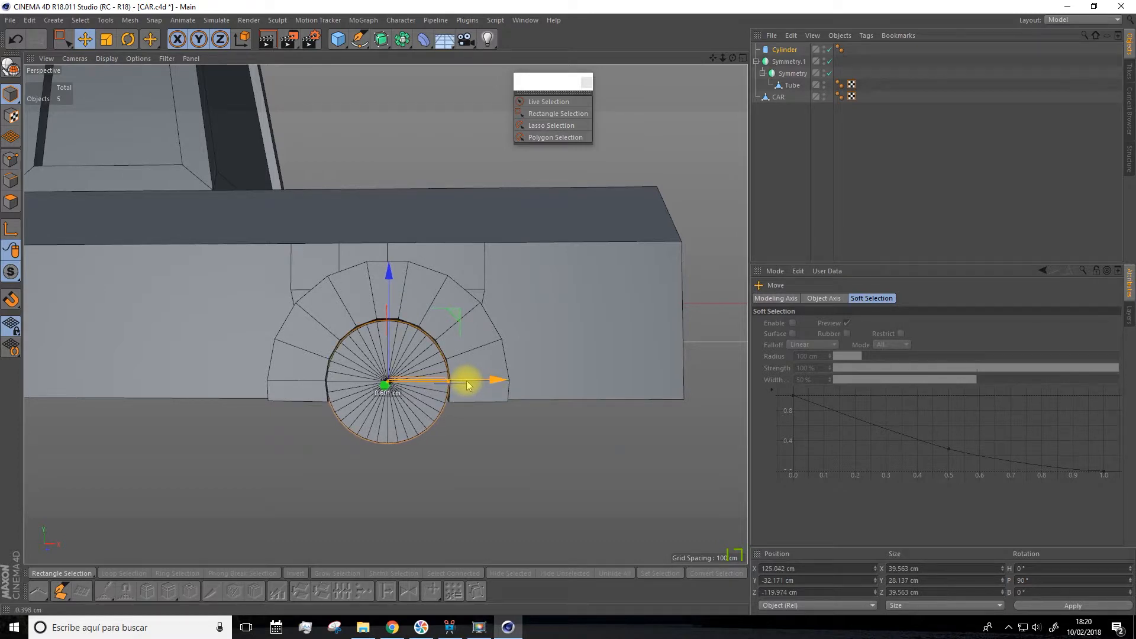
- Nudge the wheel cylinder to about X 125.4 cm and Y -35.7 cm, and shrink its diameter to about 37.2 cm
{"action": "left_click_drag", "start_coordinate": [468, 386], "coordinate": [466, 385]}
{"action": "left_click_drag", "start_coordinate": [384, 275], "coordinate": [390, 278]}
{"action": "left_click_drag", "start_coordinate": [456, 426], "coordinate": [468, 362], "text": "alt"}
{"action": "left_click_drag", "start_coordinate": [588, 405], "coordinate": [506, 381], "text": "alt"}
{"action": "left_click_drag", "start_coordinate": [439, 348], "coordinate": [509, 420]}
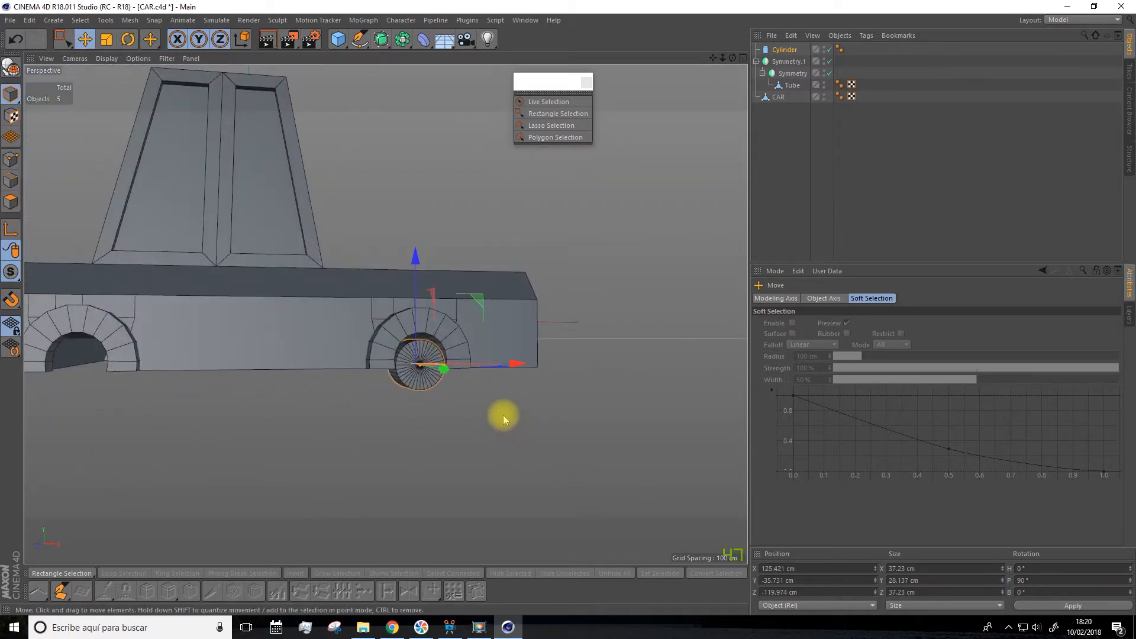
- Raise the wheel cylinder to about Y -34.2 cm and adjust its diameter to about 37.5 cm
{"action": "scroll", "coordinate": [509, 420], "scroll_direction": "up", "scroll_amount": 5}
{"action": "left_click_drag", "start_coordinate": [324, 203], "coordinate": [323, 198]}
{"action": "left_click", "coordinate": [385, 316]}
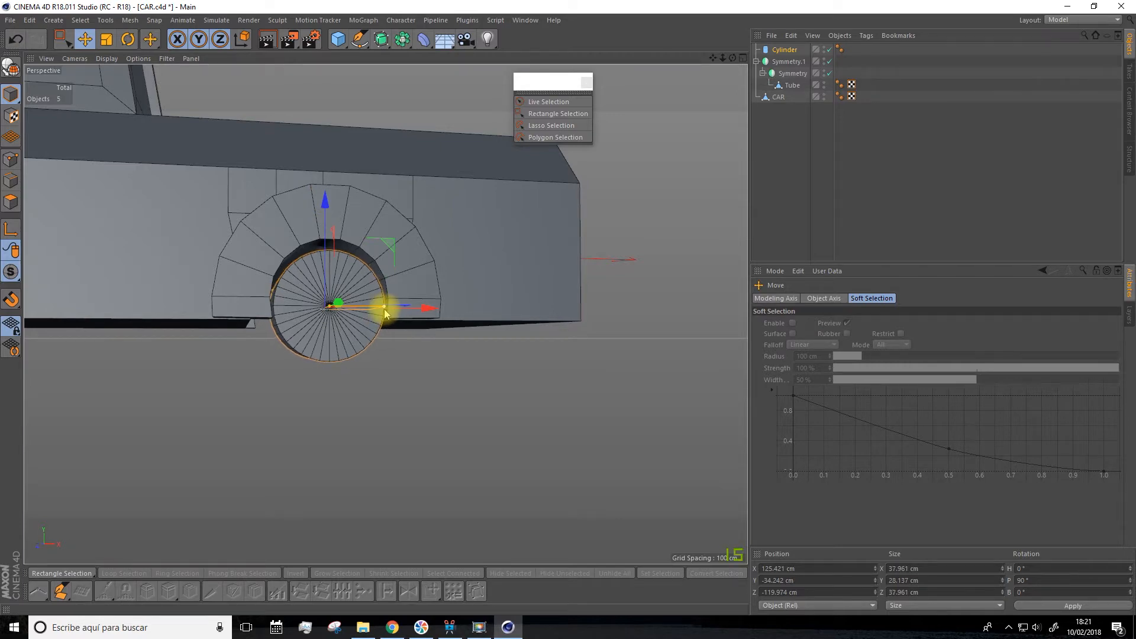
{"action": "left_click_drag", "start_coordinate": [383, 310], "coordinate": [406, 222], "text": "alt"}
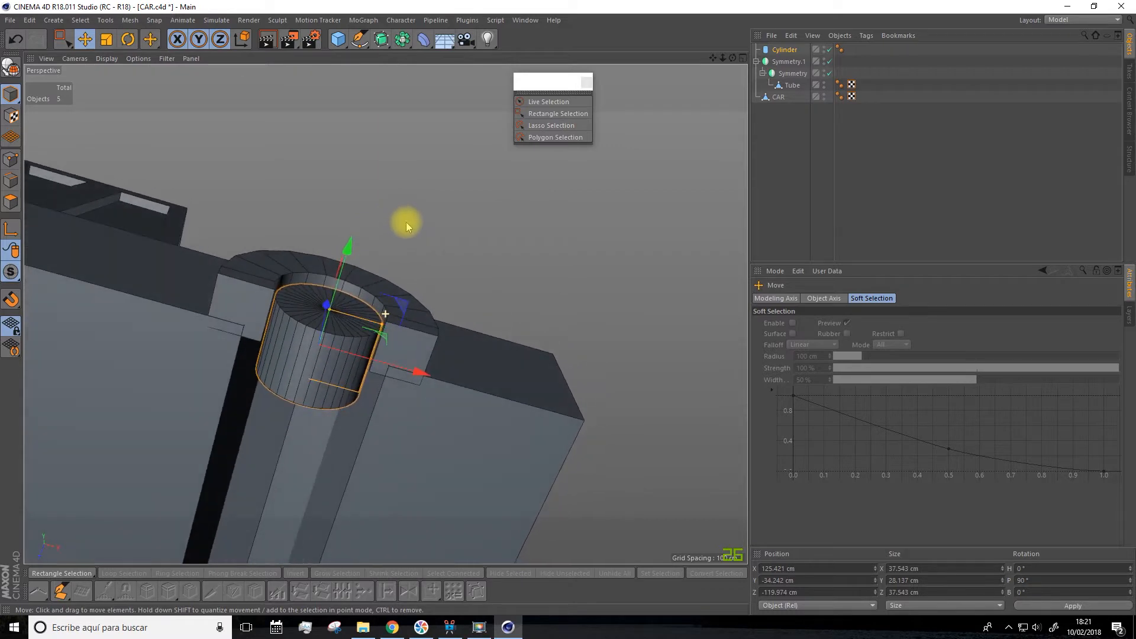
- Set the wheel cylinder's rotation segments to 22
{"action": "scroll", "coordinate": [392, 327], "scroll_direction": "up", "scroll_amount": 3}
{"action": "left_click", "coordinate": [785, 51]}
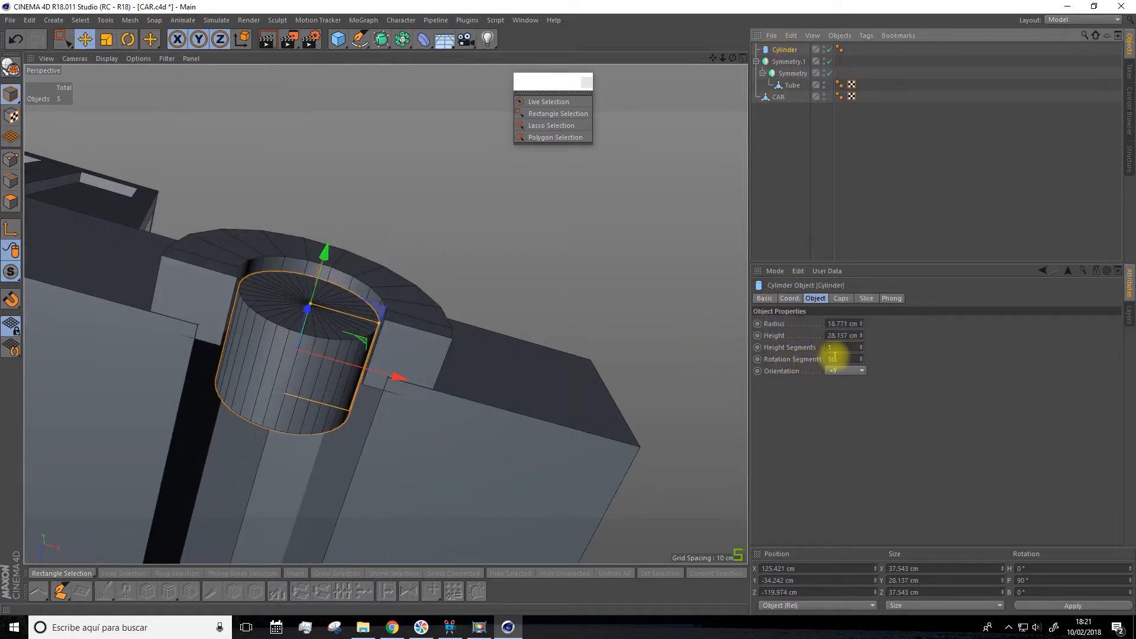
{"action": "left_click_drag", "start_coordinate": [861, 360], "coordinate": [857, 386]}
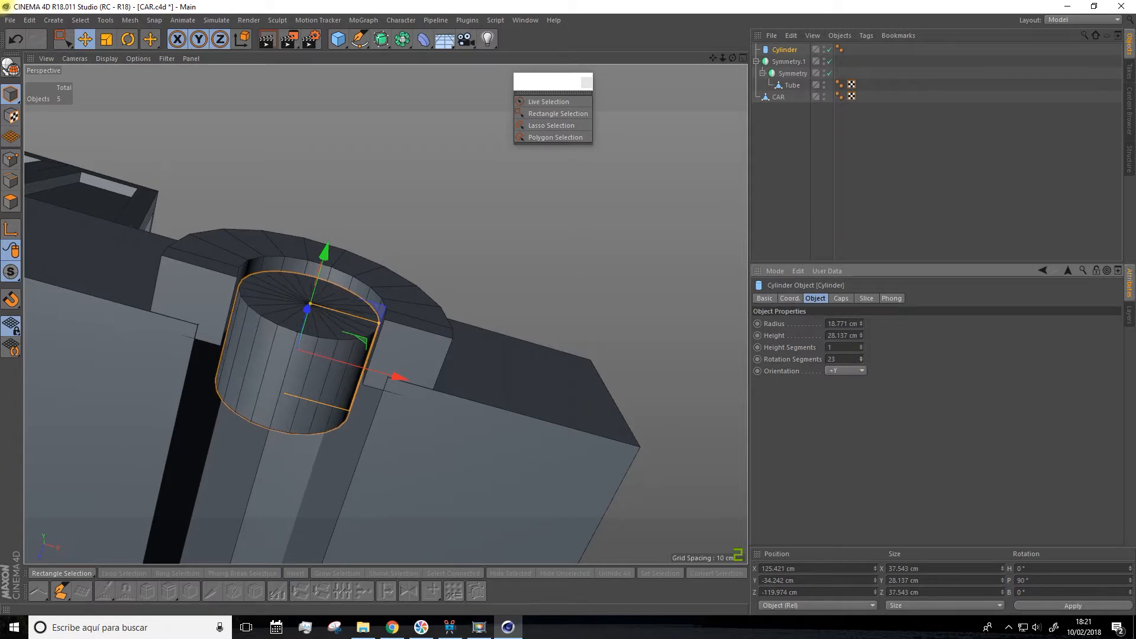
{"action": "left_click_drag", "start_coordinate": [678, 246], "coordinate": [619, 317], "text": "alt"}
{"action": "double_click", "coordinate": [861, 357]}
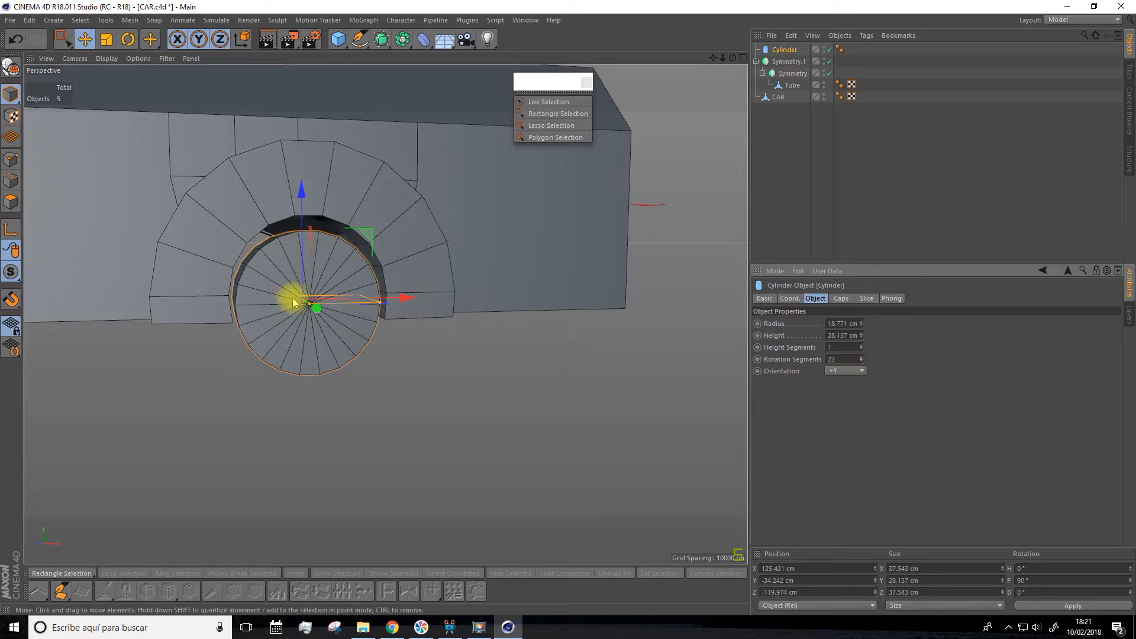
- Compare one and two height segments on the wheel cylinder and set the height segments to 2
{"action": "left_click_drag", "start_coordinate": [343, 325], "coordinate": [372, 264], "text": "alt"}
{"action": "left_click", "coordinate": [861, 346]}
{"action": "left_click_drag", "start_coordinate": [550, 358], "coordinate": [575, 292], "text": "alt"}
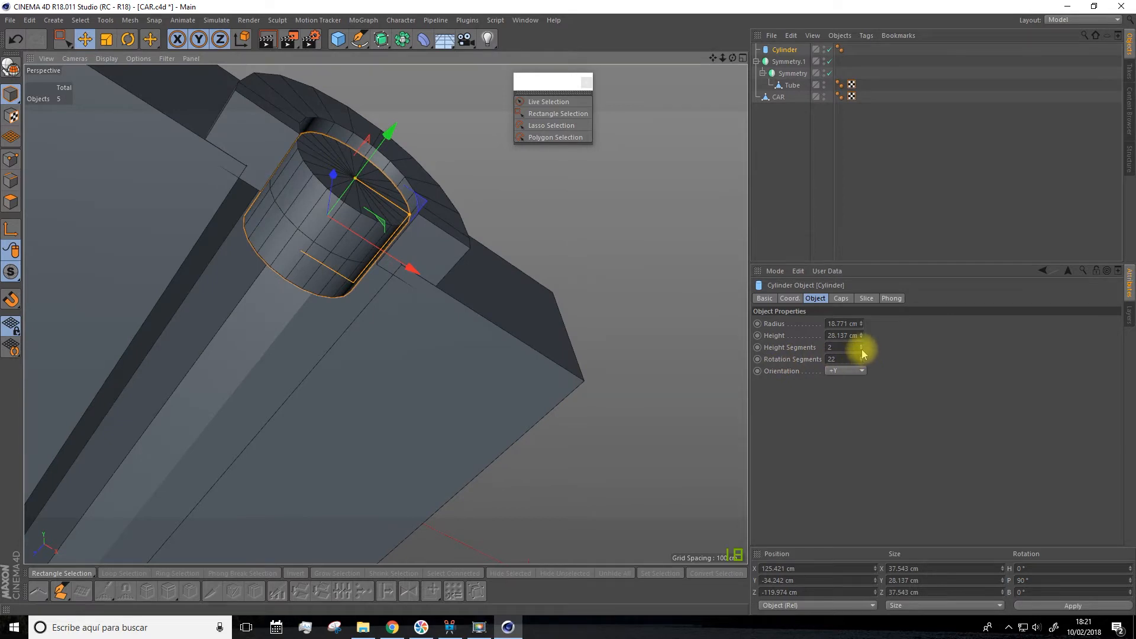
{"action": "left_click", "coordinate": [862, 349]}
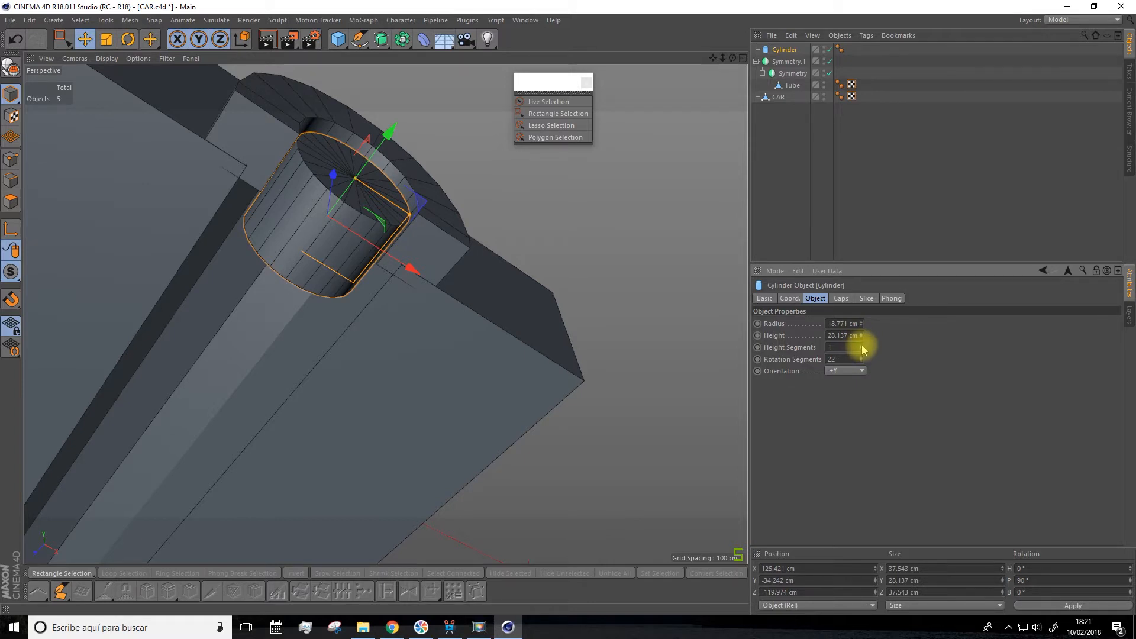
{"action": "left_click_drag", "start_coordinate": [658, 298], "coordinate": [659, 343], "text": "alt"}
{"action": "left_click", "coordinate": [861, 350]}
- Make the wheel cylinder editable and select all its outer cap polygons with Live Selection
{"action": "left_click_drag", "start_coordinate": [500, 311], "coordinate": [532, 361], "text": "alt"}
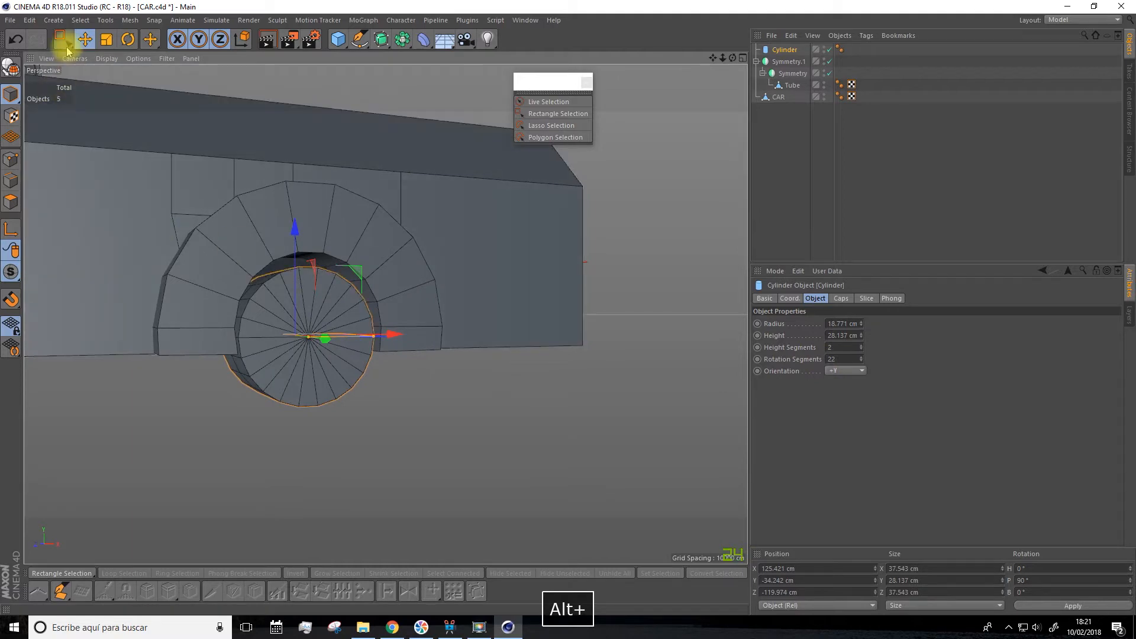
{"action": "left_click", "coordinate": [10, 68]}
{"action": "left_click_drag", "start_coordinate": [61, 48], "coordinate": [93, 57]}
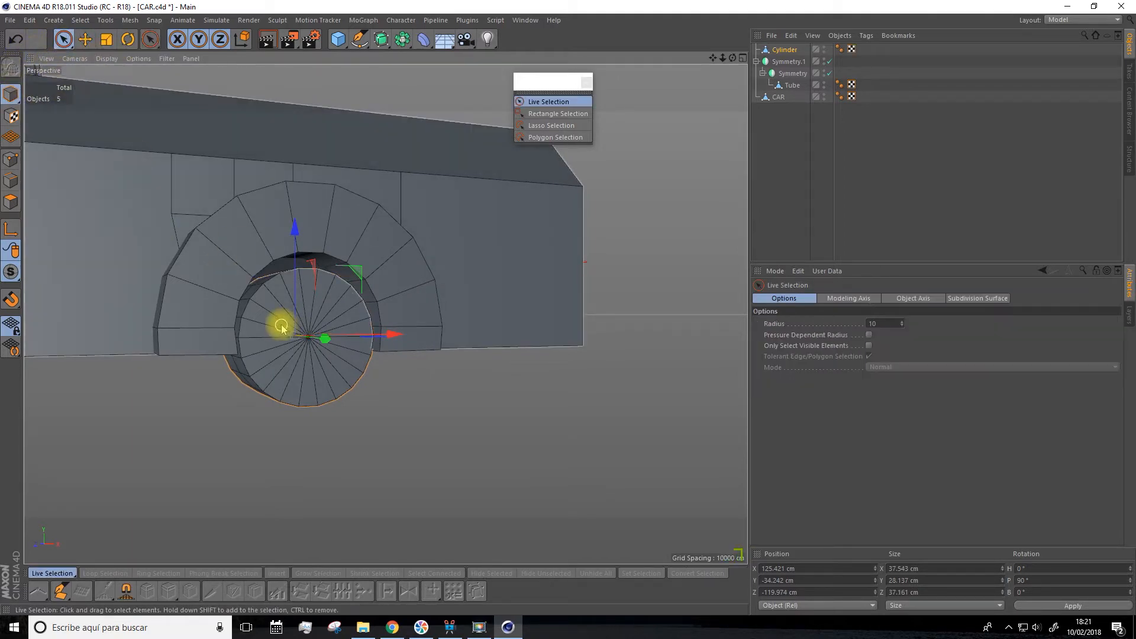
{"action": "left_click", "coordinate": [11, 201]}
{"action": "mouse_move", "coordinate": [311, 313]}
{"action": "left_mouse_down"}
{"action": "mouse_move", "coordinate": [264, 358]}
{"action": "mouse_move", "coordinate": [347, 378]}
{"action": "mouse_move", "coordinate": [308, 300]}
{"action": "left_mouse_up"}
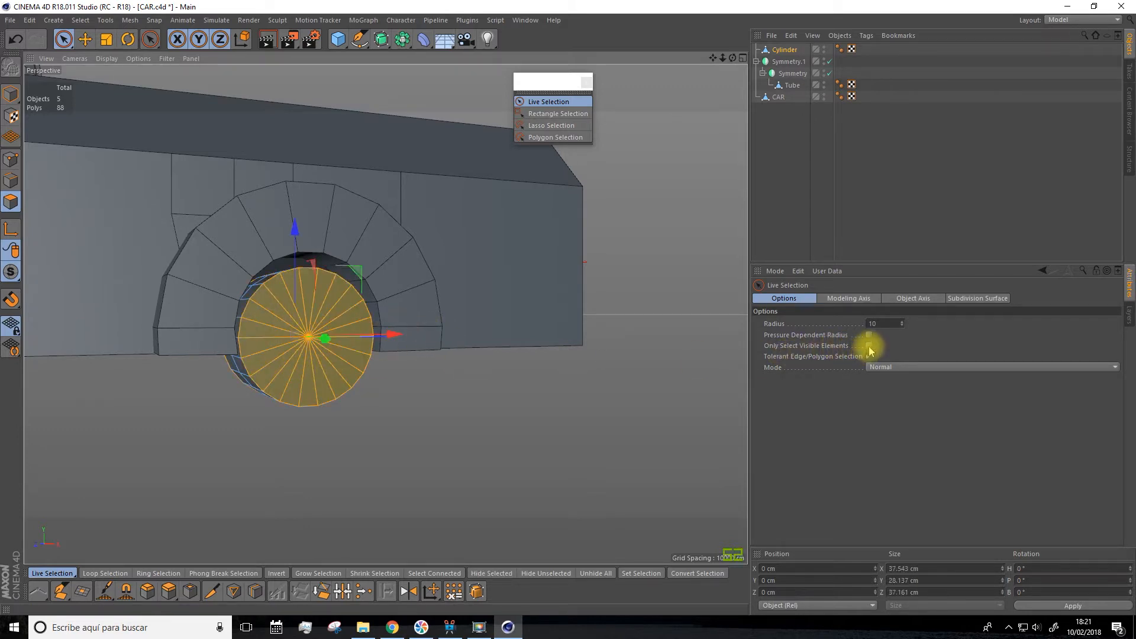
- Try an Extrude Inner on the wheel's outer cap polygons without preserving groups, then undo it
{"action": "left_click_drag", "start_coordinate": [500, 410], "coordinate": [537, 406], "text": "alt"}
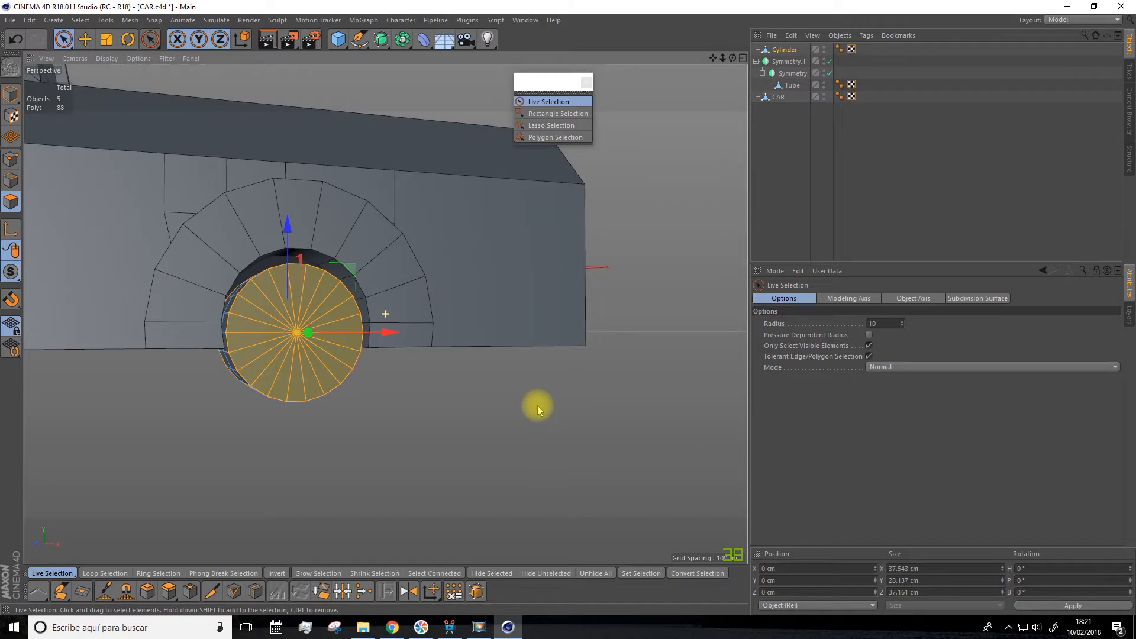
{"action": "left_click", "coordinate": [408, 418]}
{"action": "mouse_move", "coordinate": [320, 325]}
{"action": "left_mouse_down"}
{"action": "mouse_move", "coordinate": [253, 322]}
{"action": "mouse_move", "coordinate": [312, 331]}
{"action": "mouse_move", "coordinate": [345, 306]}
{"action": "left_mouse_up"}
{"action": "left_click", "coordinate": [191, 591]}
{"action": "key", "text": "ctrl+z"}
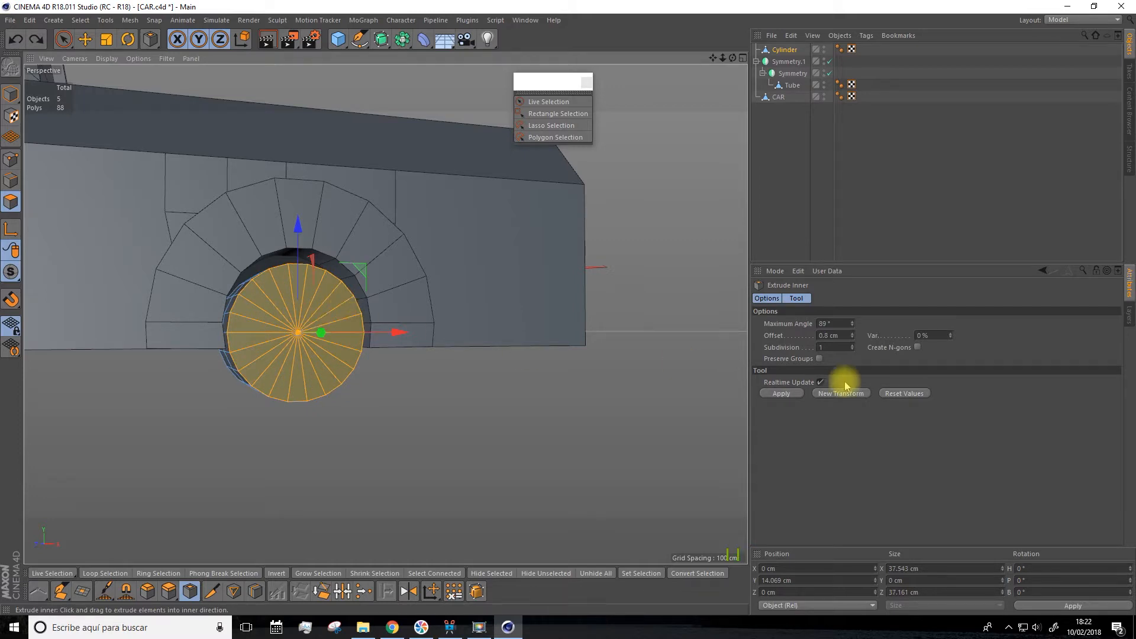
{"action": "scroll", "coordinate": [273, 325], "scroll_direction": "up", "scroll_amount": 3}
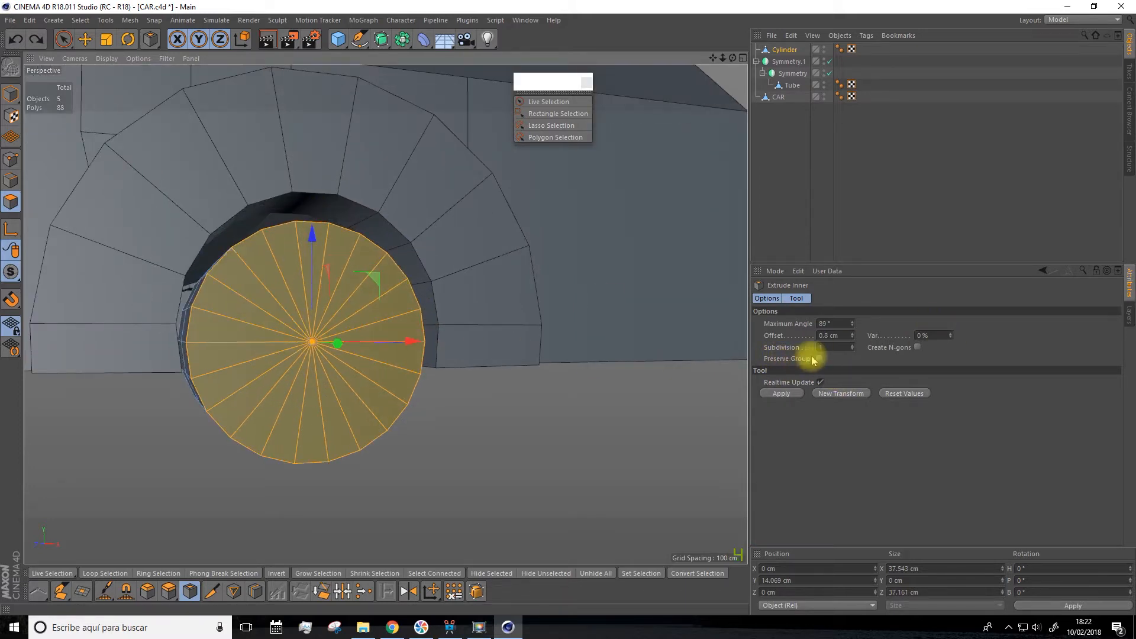
{"action": "left_click_drag", "start_coordinate": [400, 313], "coordinate": [374, 314]}
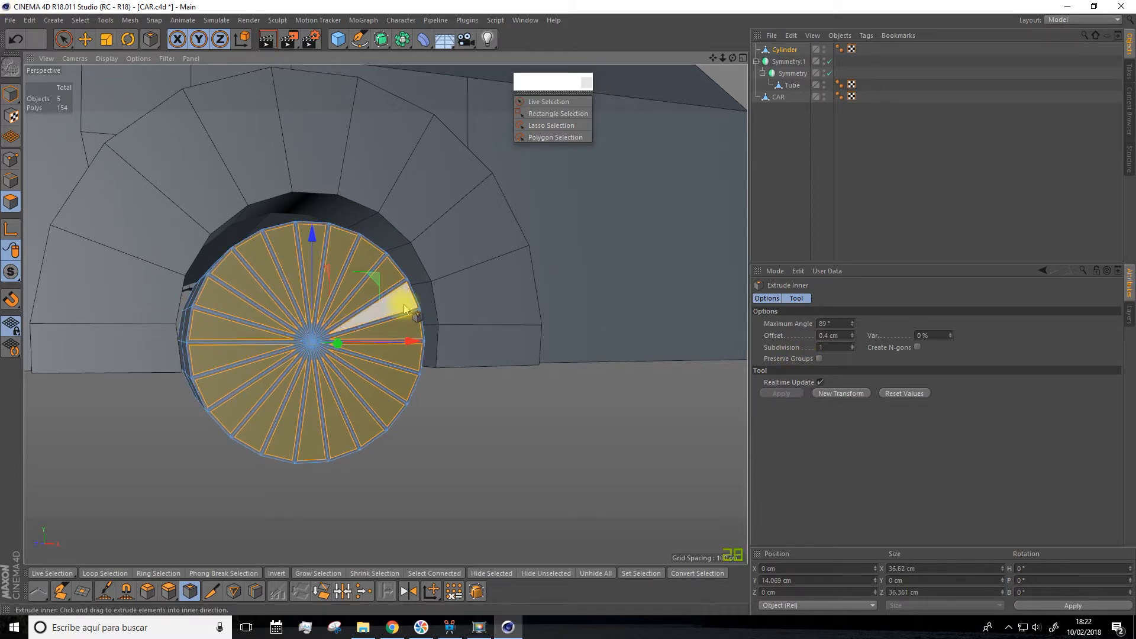
{"action": "key", "text": "ctrl+z"}
- Inset the wheel's cap about 5.57 cm with groups preserved and extrude the inner disc inward about 7.8 cm
{"action": "left_click", "coordinate": [819, 359]}
{"action": "left_click_drag", "start_coordinate": [438, 321], "coordinate": [136, 297]}
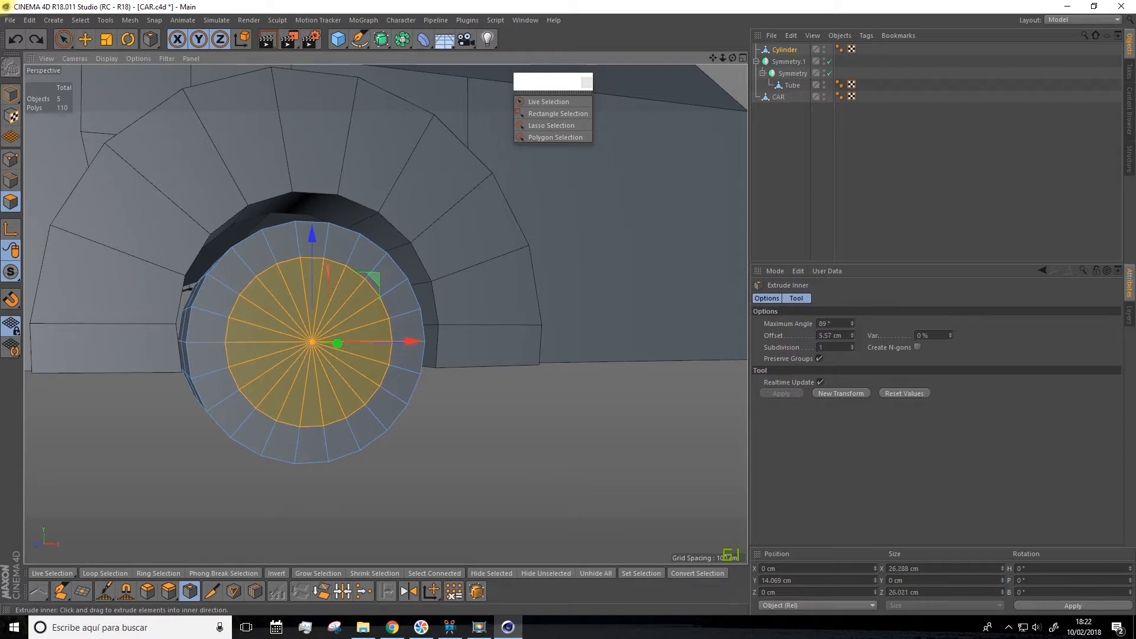
{"action": "left_click_drag", "start_coordinate": [474, 311], "coordinate": [159, 557], "text": "alt"}
{"action": "left_click", "coordinate": [167, 592]}
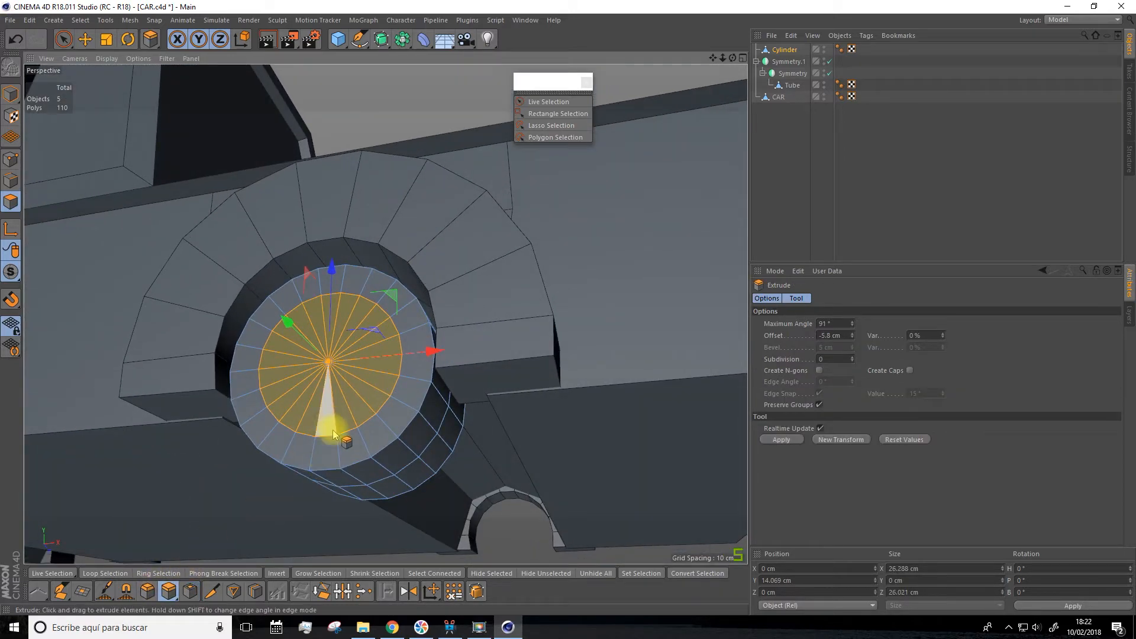
{"action": "left_click_drag", "start_coordinate": [355, 367], "coordinate": [398, 426]}
- Inset the recessed wheel disc by about 2.66 cm with Extrude Inner
{"action": "right_click_drag", "start_coordinate": [361, 387], "coordinate": [296, 491], "text": "alt"}
{"action": "left_click", "coordinate": [190, 591]}
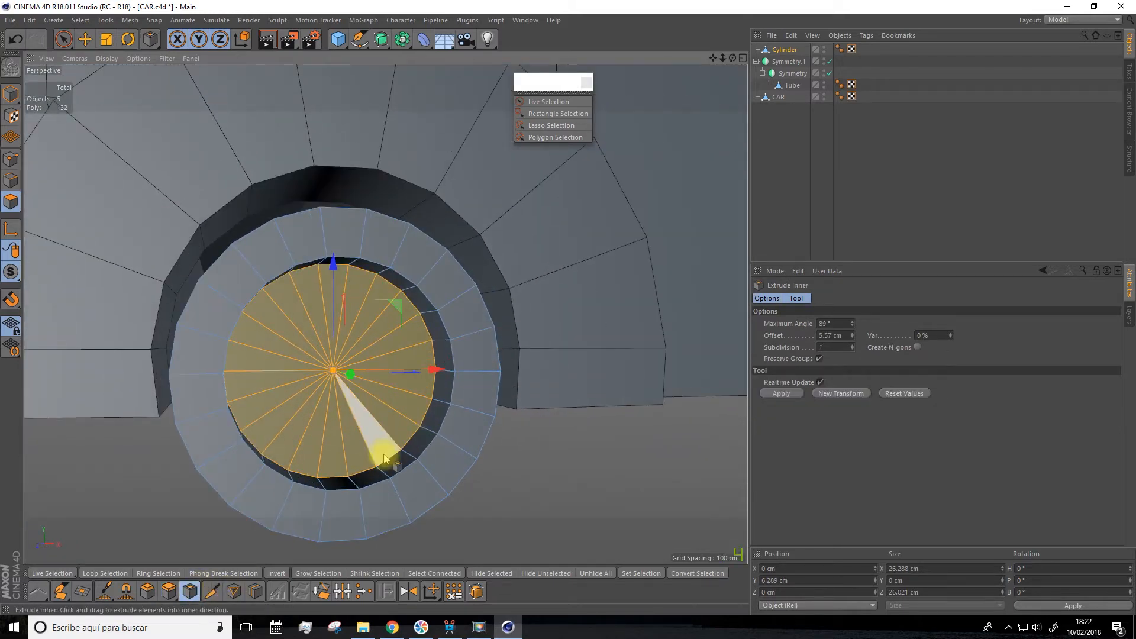
{"action": "left_click_drag", "start_coordinate": [418, 370], "coordinate": [414, 377]}
{"action": "key", "text": "ctrl+z"}
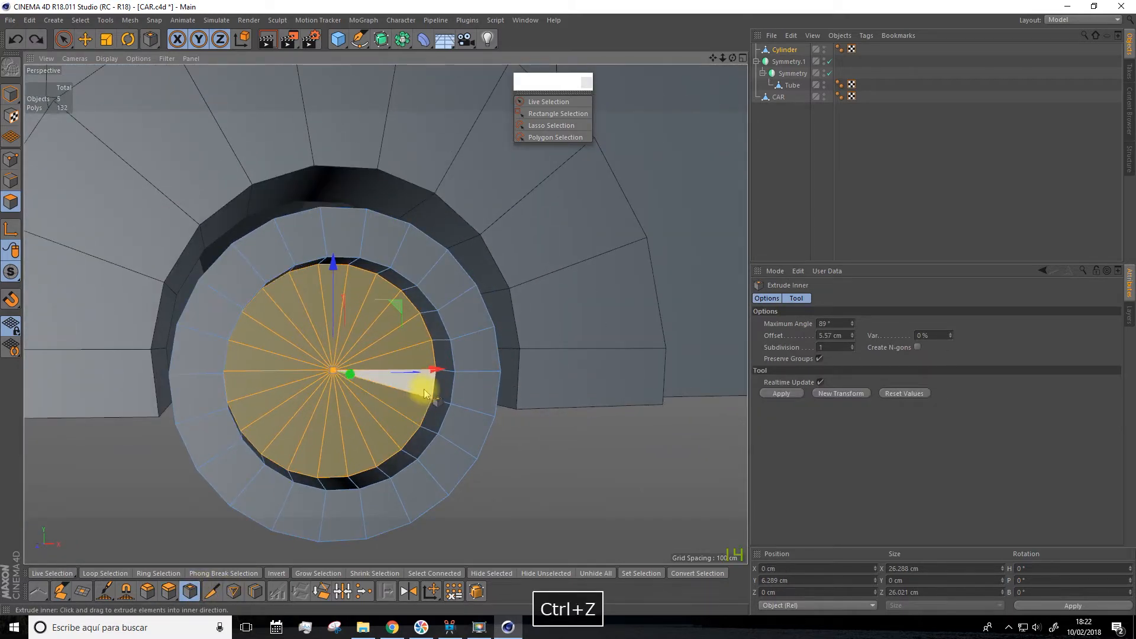
{"action": "left_click", "coordinate": [500, 423]}
{"action": "left_click_drag", "start_coordinate": [500, 424], "coordinate": [485, 423]}
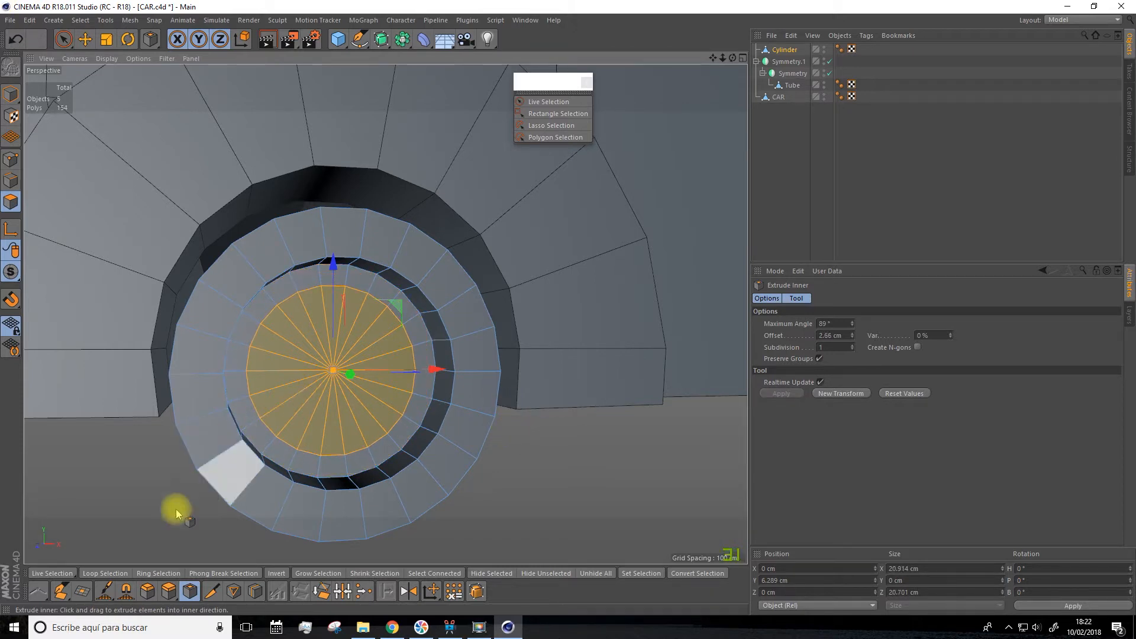
- Try a Bevel on the inset hub polygons, then undo it
{"action": "left_click", "coordinate": [148, 593]}
{"action": "left_click_drag", "start_coordinate": [482, 456], "coordinate": [540, 484], "text": "alt"}
{"action": "key", "text": "ctrl+z"}
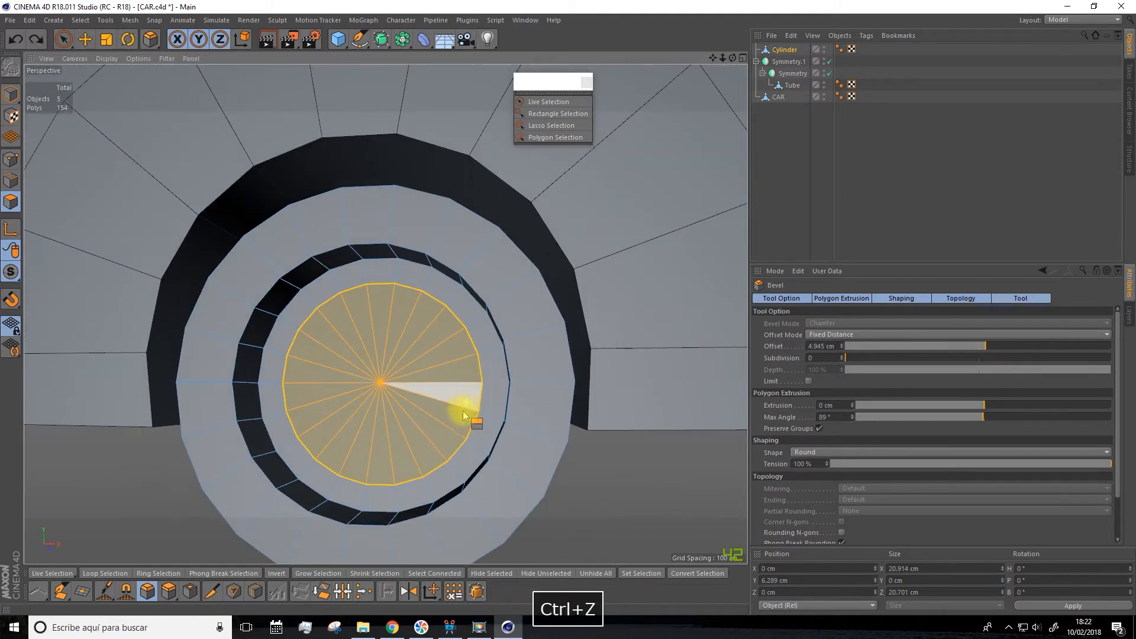
{"action": "left_click_drag", "start_coordinate": [465, 413], "coordinate": [456, 418], "text": "alt"}
{"action": "left_click_drag", "start_coordinate": [713, 58], "coordinate": [691, 22]}
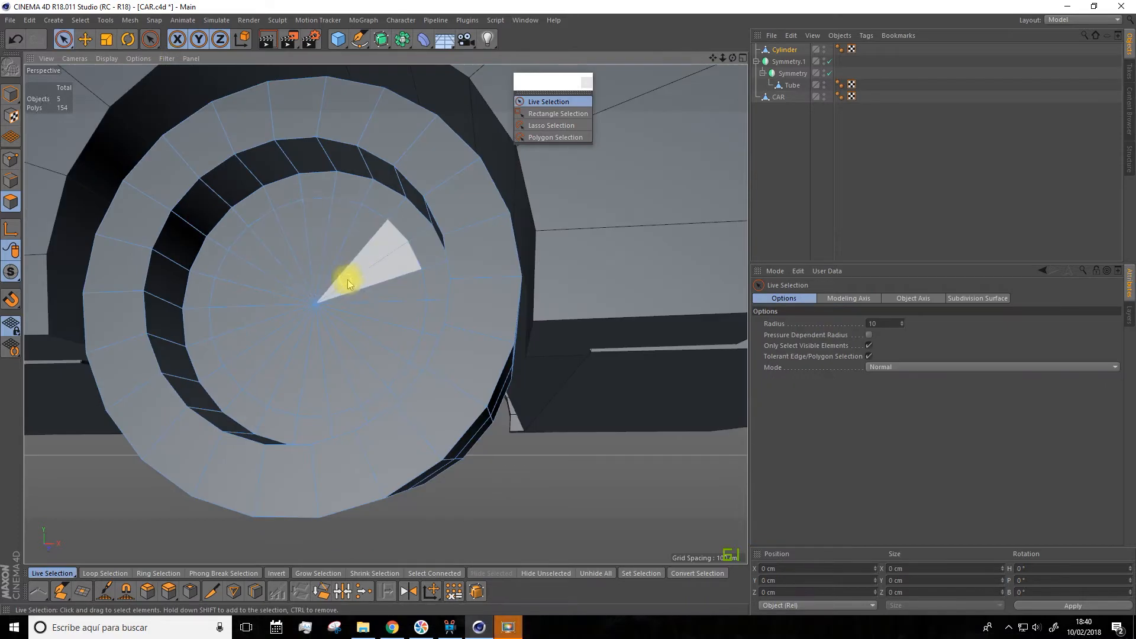
- Select all polygons of the inset hub disc with Live Selection and activate the Bevel tool
{"action": "mouse_move", "coordinate": [362, 275]}
{"action": "left_mouse_down", "text": "shift"}
{"action": "mouse_move", "coordinate": [363, 304]}
{"action": "mouse_move", "coordinate": [294, 355]}
{"action": "mouse_move", "coordinate": [289, 279]}
{"action": "mouse_move", "coordinate": [339, 254]}
{"action": "left_mouse_up", "text": "shift"}
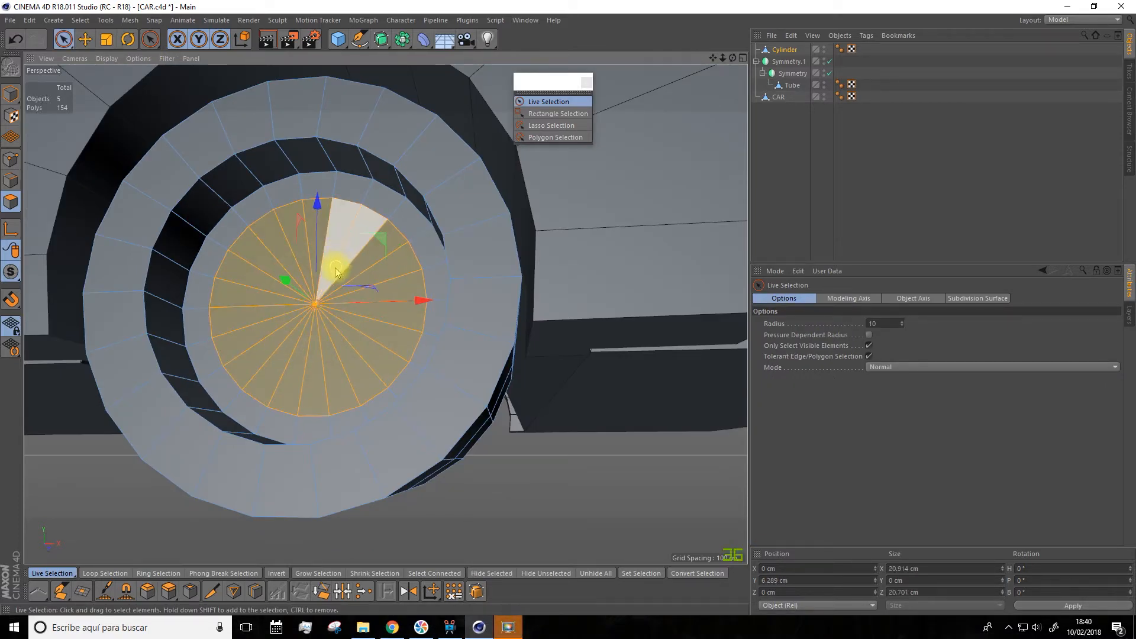
{"action": "left_click", "coordinate": [147, 592]}
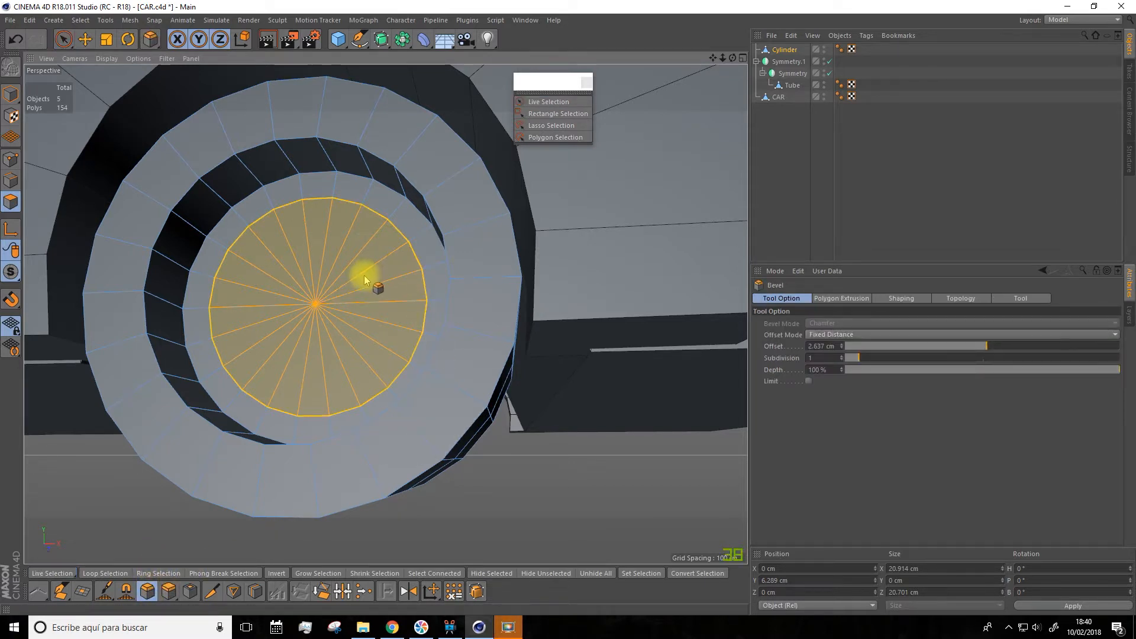
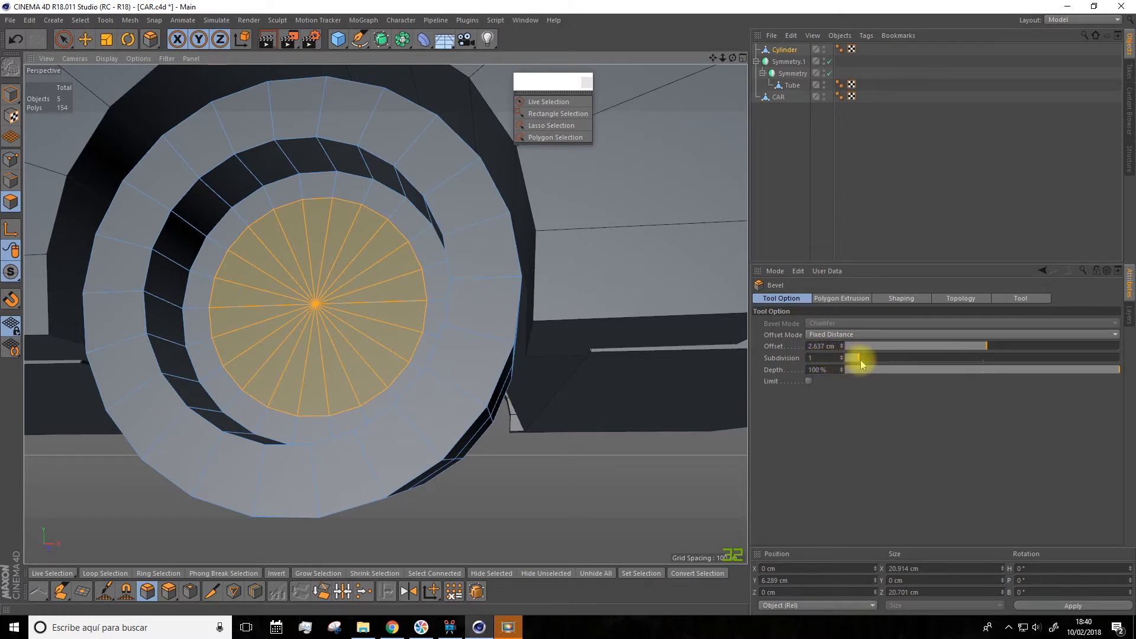
- Try several hub bevels with one subdivision at different offsets, undoing each one
{"action": "left_click_drag", "start_coordinate": [406, 317], "coordinate": [393, 294]}
{"action": "key", "text": "ctrl+z"}
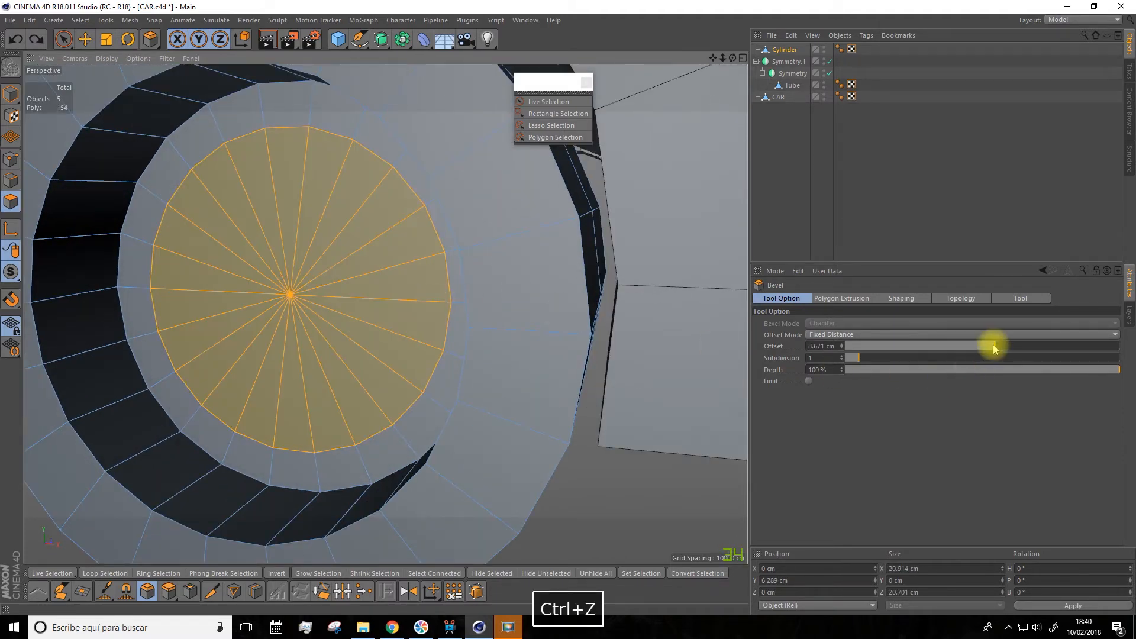
{"action": "left_click_drag", "start_coordinate": [994, 349], "coordinate": [998, 350]}
{"action": "left_click_drag", "start_coordinate": [408, 311], "coordinate": [413, 349]}
{"action": "key", "text": "ctrl+z"}
{"action": "left_click_drag", "start_coordinate": [988, 349], "coordinate": [976, 348]}
{"action": "mouse_move", "coordinate": [400, 306]}
{"action": "left_mouse_down"}
{"action": "mouse_move", "coordinate": [406, 286]}
{"action": "mouse_move", "coordinate": [386, 294]}
{"action": "left_mouse_up"}
{"action": "key", "text": "ctrl+z"}
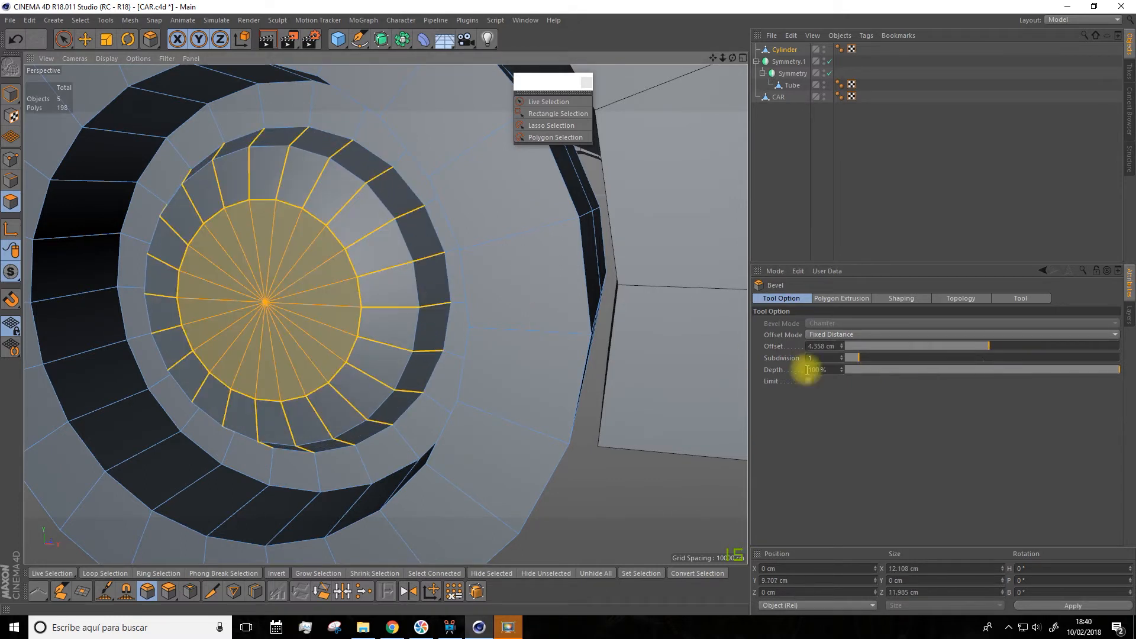
- Try a hub bevel with two subdivisions and an offset of about 3.62 cm, then undo it
{"action": "left_click", "coordinate": [841, 355]}
{"action": "left_click_drag", "start_coordinate": [406, 325], "coordinate": [387, 347]}
{"action": "scroll", "coordinate": [408, 336], "scroll_direction": "down", "scroll_amount": 6}
{"action": "mouse_move", "coordinate": [456, 439]}
{"action": "left_mouse_down", "text": "alt"}
{"action": "mouse_move", "coordinate": [596, 437]}
{"action": "mouse_move", "coordinate": [456, 455]}
{"action": "left_mouse_up", "text": "alt"}
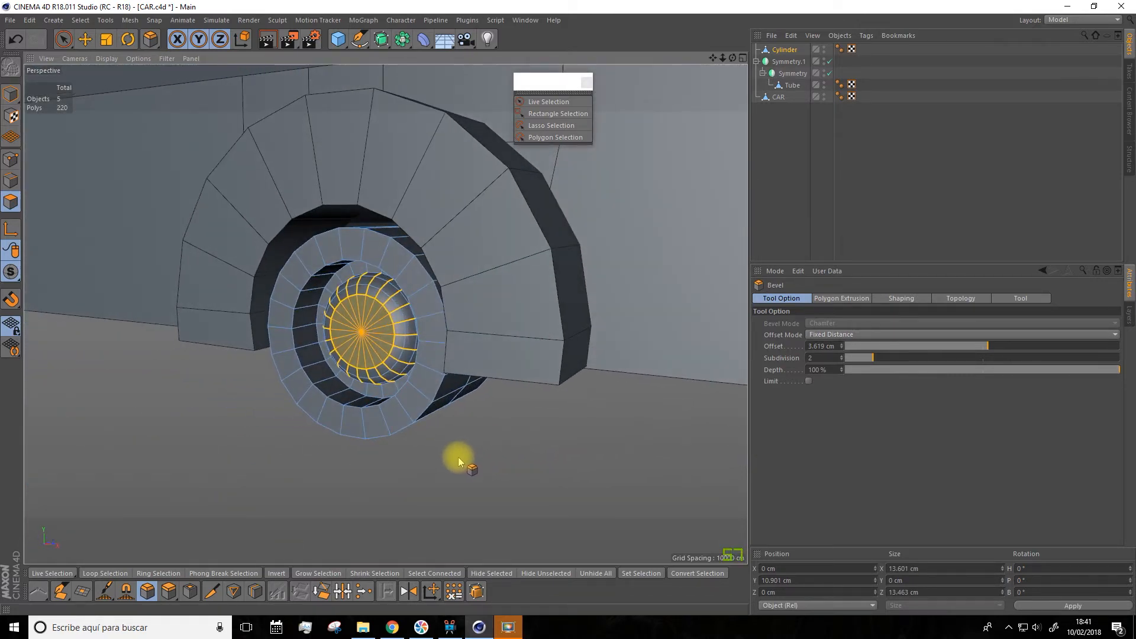
{"action": "left_click", "coordinate": [459, 457]}
{"action": "left_click_drag", "start_coordinate": [538, 413], "coordinate": [526, 445], "text": "alt"}
{"action": "scroll", "coordinate": [448, 423], "scroll_direction": "up", "scroll_amount": 8}
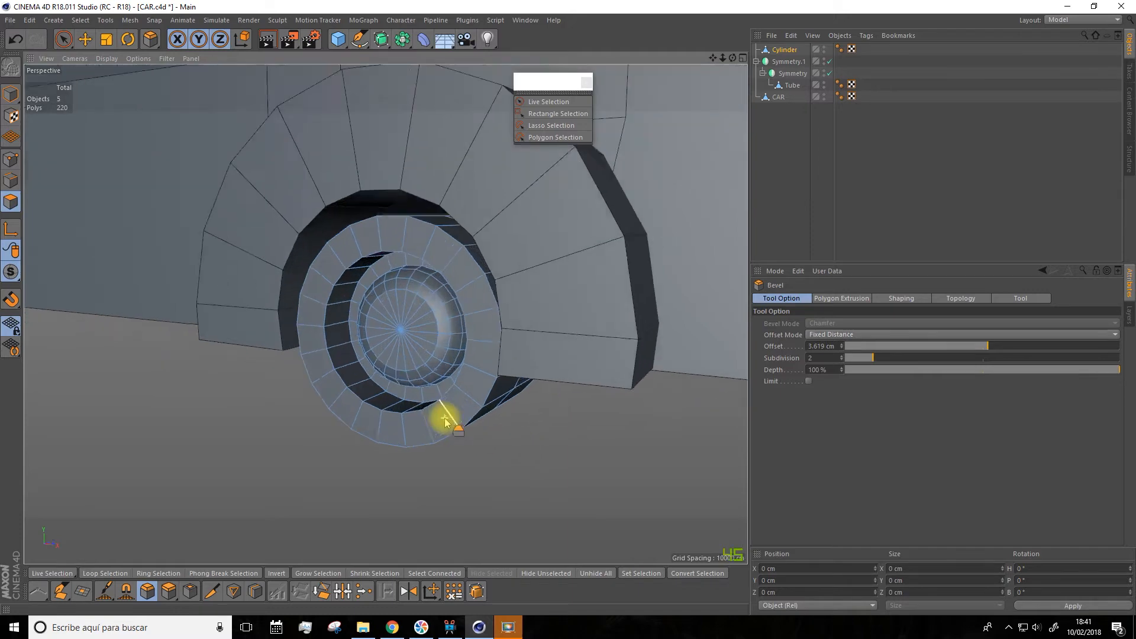
{"action": "left_click_drag", "start_coordinate": [431, 365], "coordinate": [481, 370], "text": "alt"}
{"action": "key", "text": "ctrl+z"}
{"action": "scroll", "coordinate": [438, 283], "scroll_direction": "up", "scroll_amount": 5}
{"action": "key", "text": "ctrl+z"}
{"action": "left_click_drag", "start_coordinate": [456, 305], "coordinate": [428, 321], "text": "alt"}
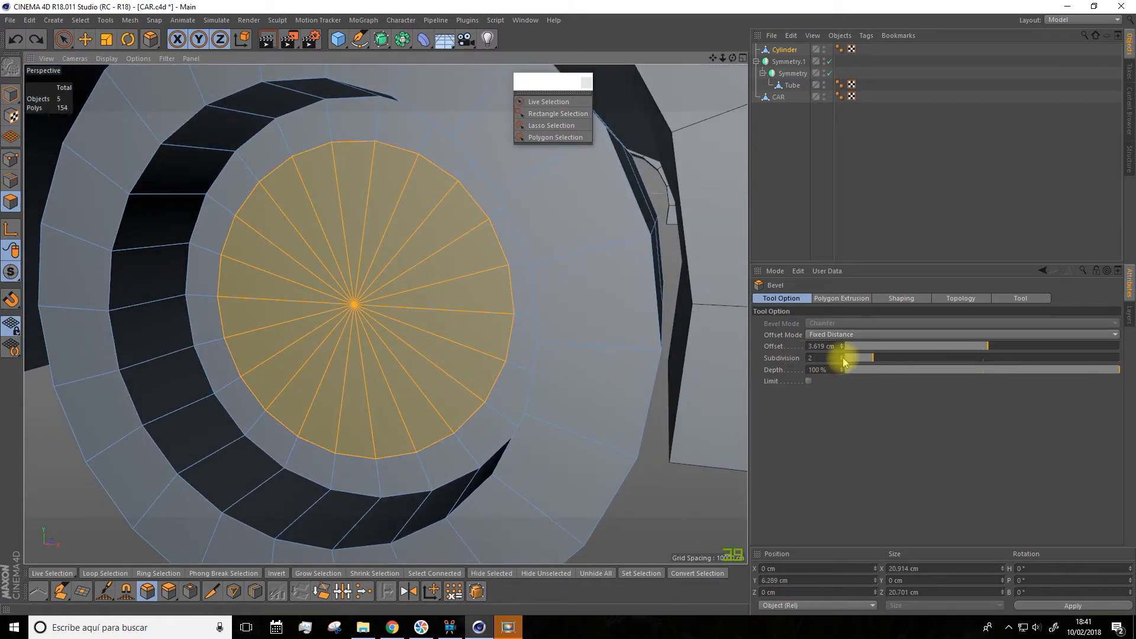
- Bevel the hub polygons with 3 subdivisions and an offset of about 5.8 cm, then deselect them
{"action": "left_click", "coordinate": [842, 357]}
{"action": "left_click_drag", "start_coordinate": [506, 303], "coordinate": [480, 323]}
{"action": "scroll", "coordinate": [487, 343], "scroll_direction": "down", "scroll_amount": 5}
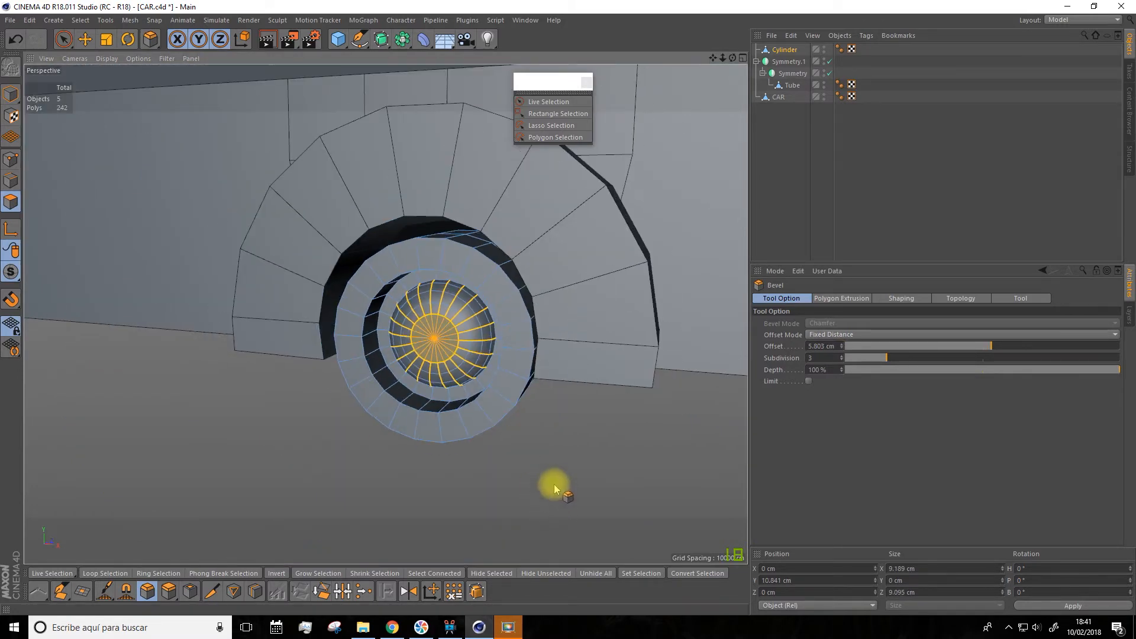
{"action": "left_click", "coordinate": [554, 484]}
- Add a Symmetry object and nest the wheel cylinder under it to mirror the wheel across the ZY plane
{"action": "left_click_drag", "start_coordinate": [521, 467], "coordinate": [576, 336], "text": "alt"}
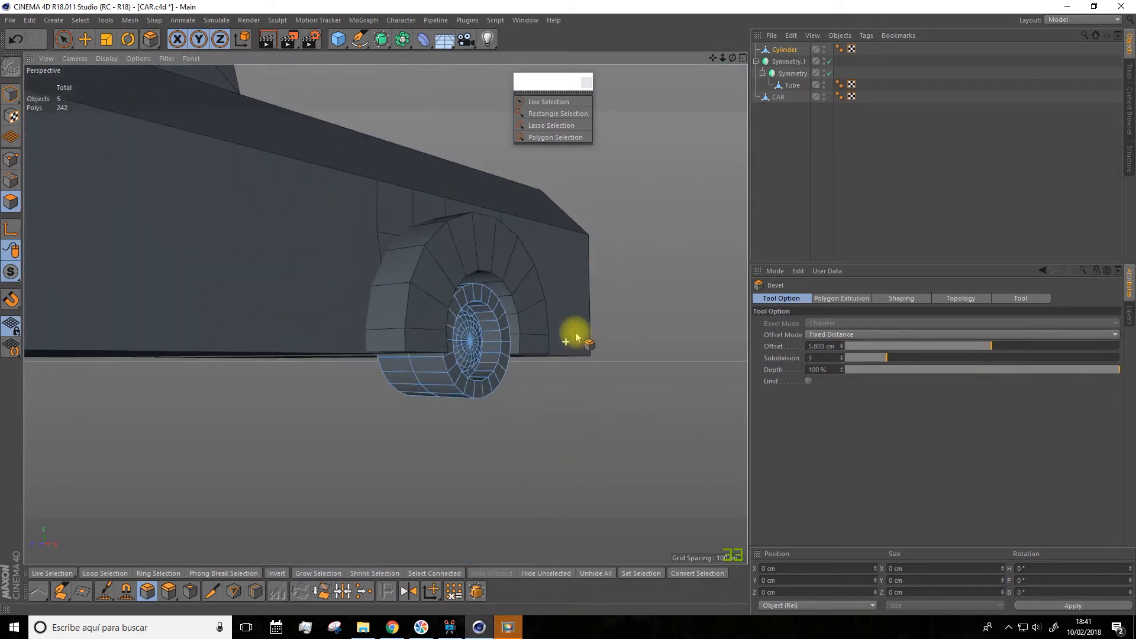
{"action": "left_click_drag", "start_coordinate": [668, 212], "coordinate": [563, 260], "text": "alt"}
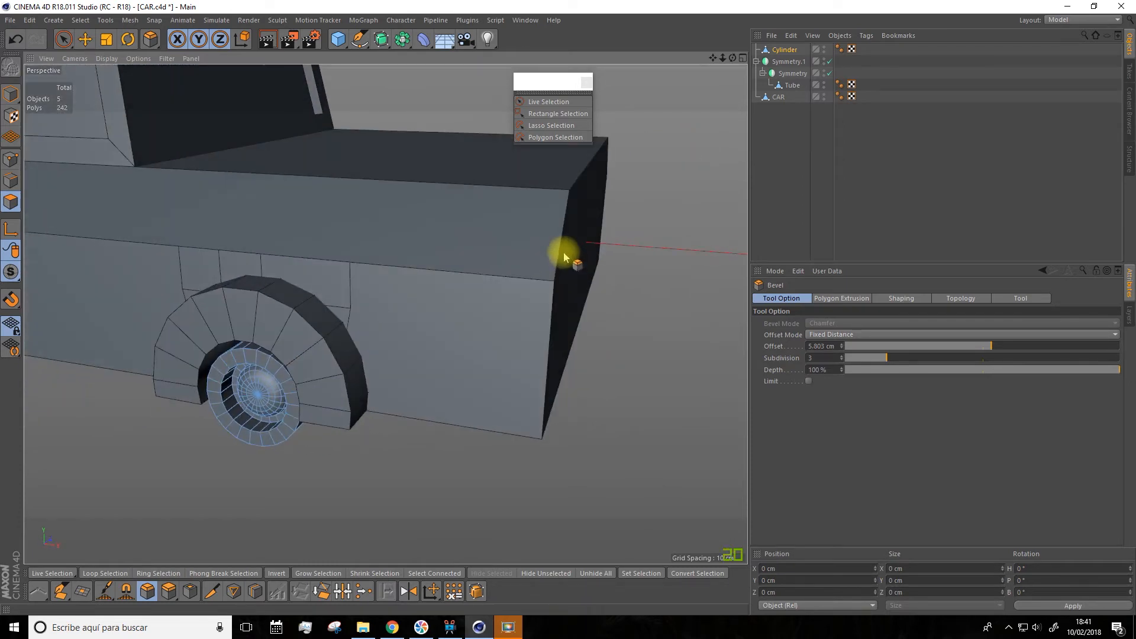
{"action": "left_click_drag", "start_coordinate": [596, 117], "coordinate": [655, 122], "text": "alt"}
{"action": "left_click_drag", "start_coordinate": [714, 57], "coordinate": [858, 48]}
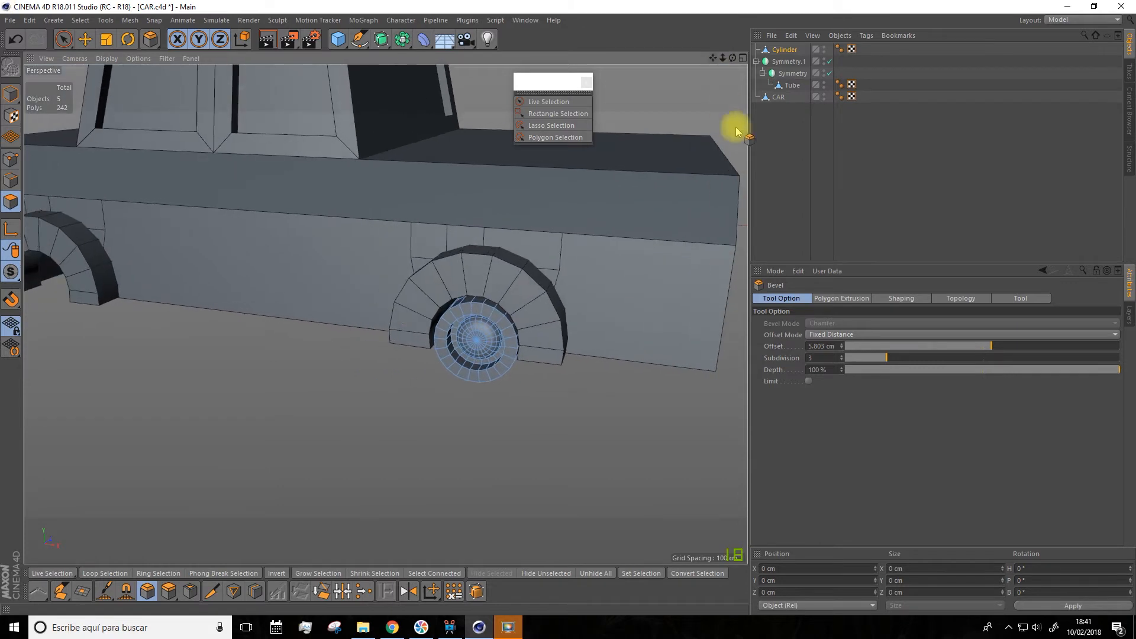
{"action": "left_click", "coordinate": [778, 158]}
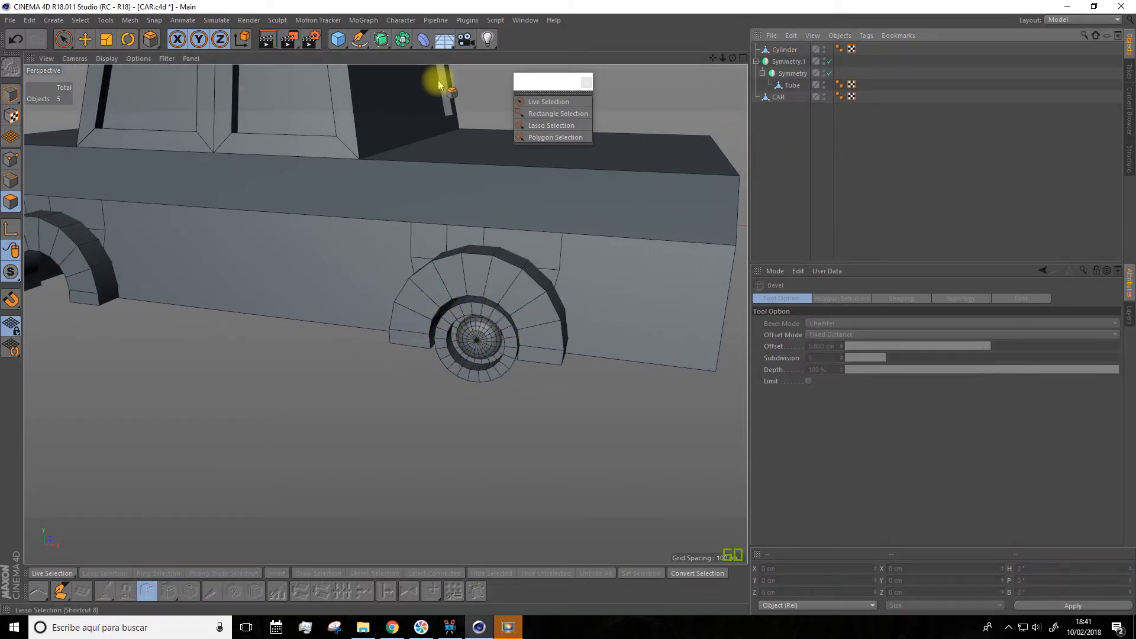
{"action": "left_click_drag", "start_coordinate": [382, 39], "coordinate": [529, 105]}
{"action": "scroll", "coordinate": [726, 100], "scroll_direction": "down", "scroll_amount": 2}
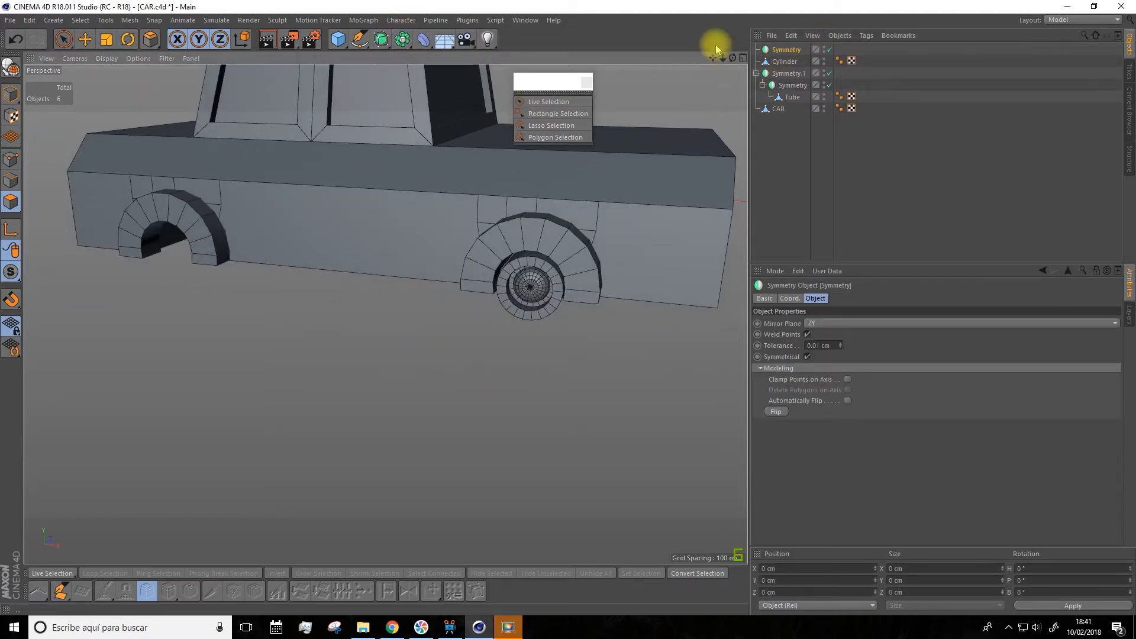
{"action": "left_click_drag", "start_coordinate": [713, 58], "coordinate": [705, 109]}
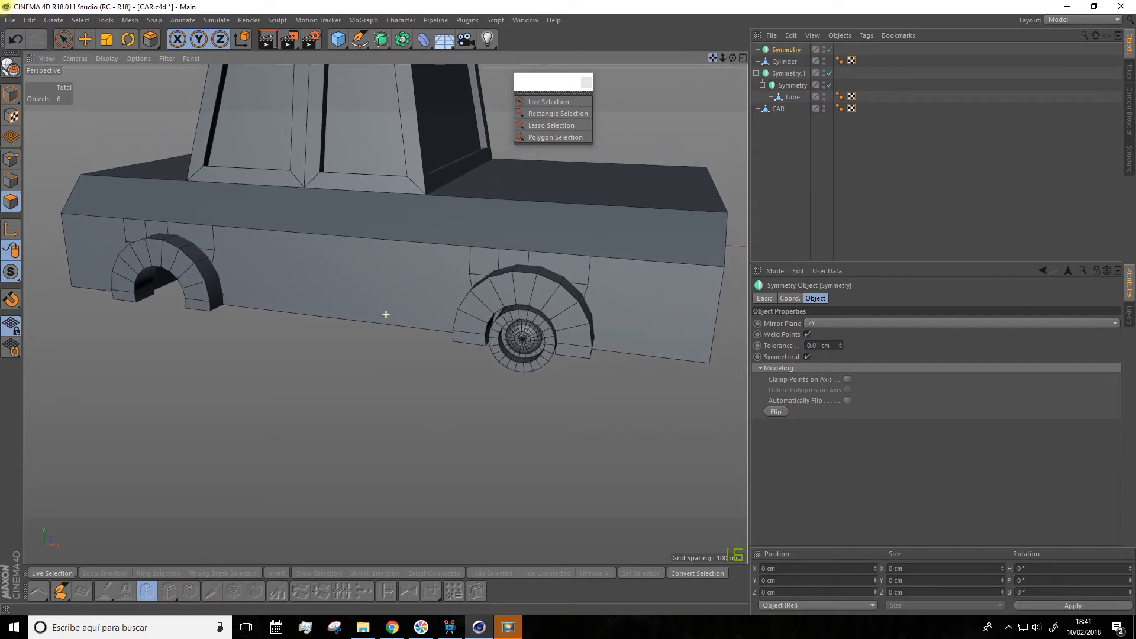
{"action": "left_click", "coordinate": [783, 61]}
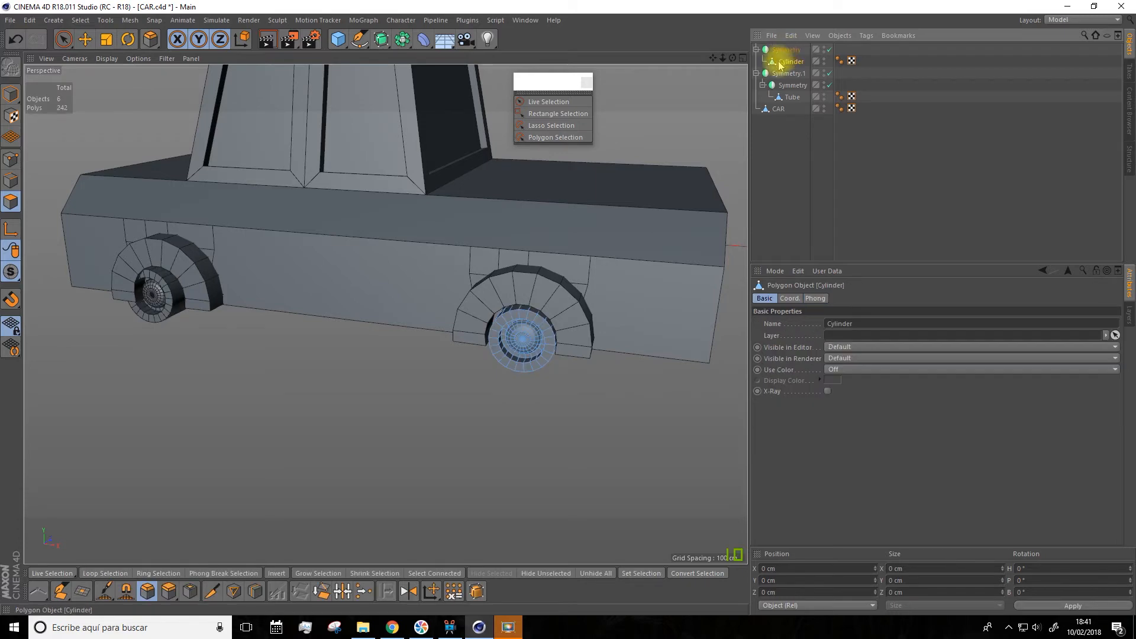
- Move the wheel cylinder along X to about 118.9 cm in the Front view
{"action": "left_click_drag", "start_coordinate": [358, 346], "coordinate": [465, 237], "text": "alt"}
{"action": "left_click_drag", "start_coordinate": [713, 58], "coordinate": [699, 120]}
{"action": "scroll", "coordinate": [335, 176], "scroll_direction": "up", "scroll_amount": 3}
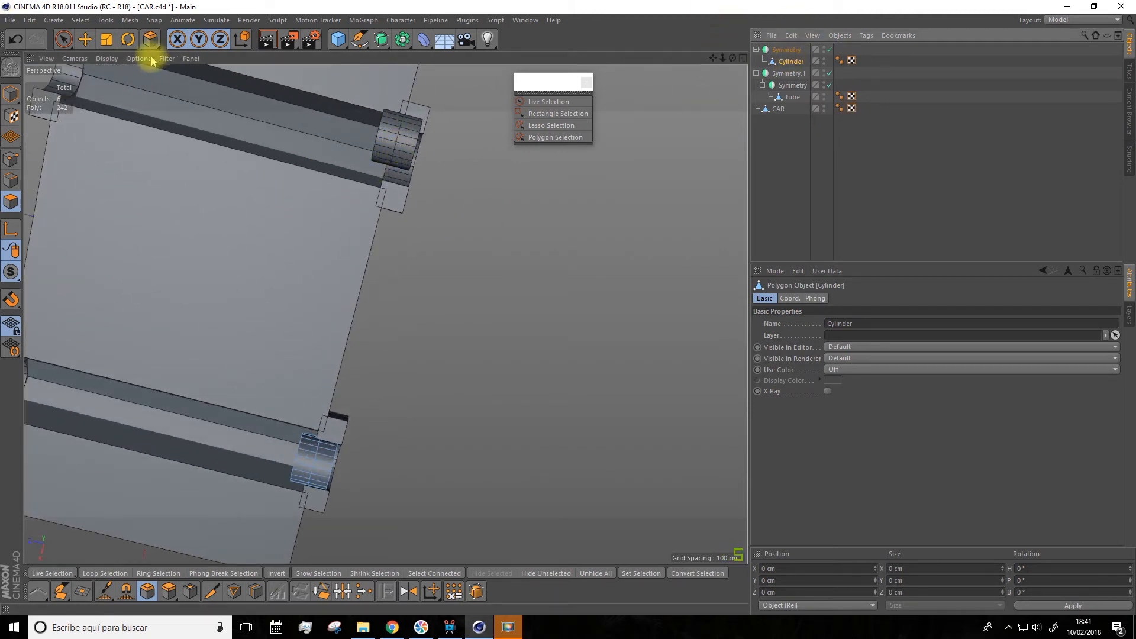
{"action": "left_click", "coordinate": [87, 40]}
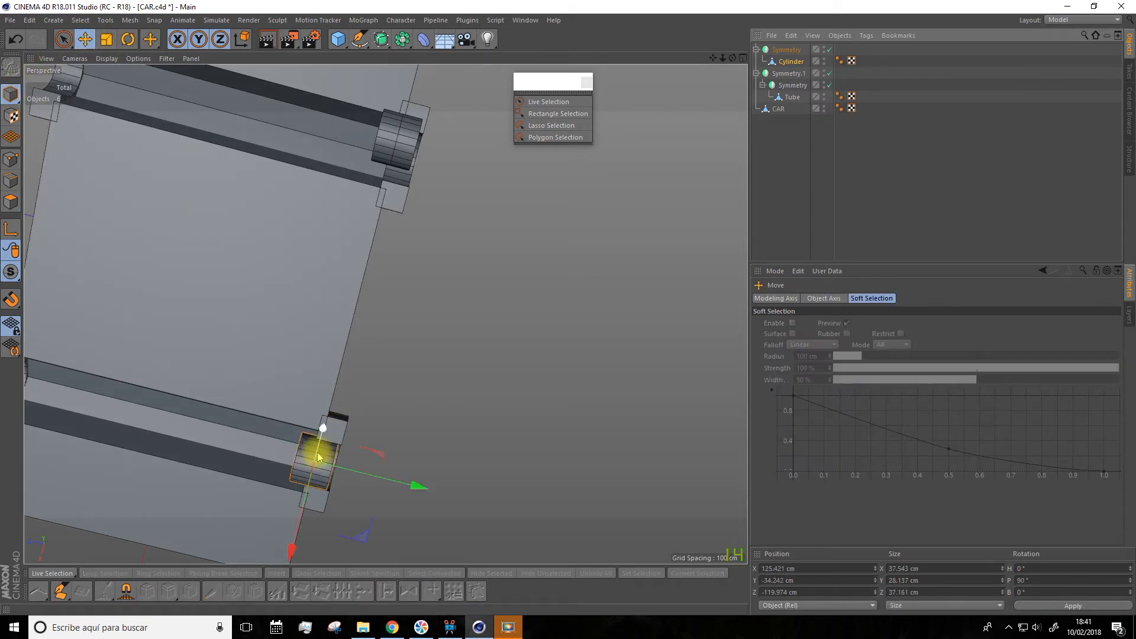
{"action": "left_click_drag", "start_coordinate": [491, 314], "coordinate": [489, 310], "text": "alt"}
{"action": "left_click", "coordinate": [743, 58]}
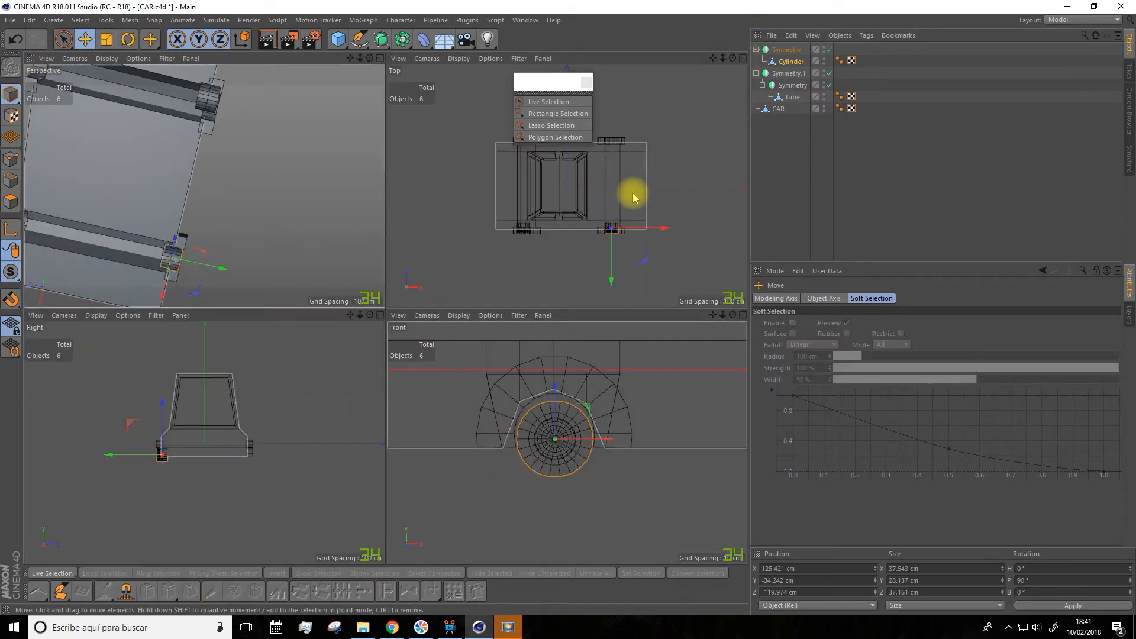
{"action": "left_click", "coordinate": [742, 320]}
{"action": "left_click_drag", "start_coordinate": [713, 58], "coordinate": [870, 36]}
{"action": "left_click_drag", "start_coordinate": [607, 325], "coordinate": [598, 322]}
- Shift the wheels' Symmetry object to about X 5.3 cm and fine-tune the cylinder's X position within the arch
{"action": "left_click", "coordinate": [785, 49]}
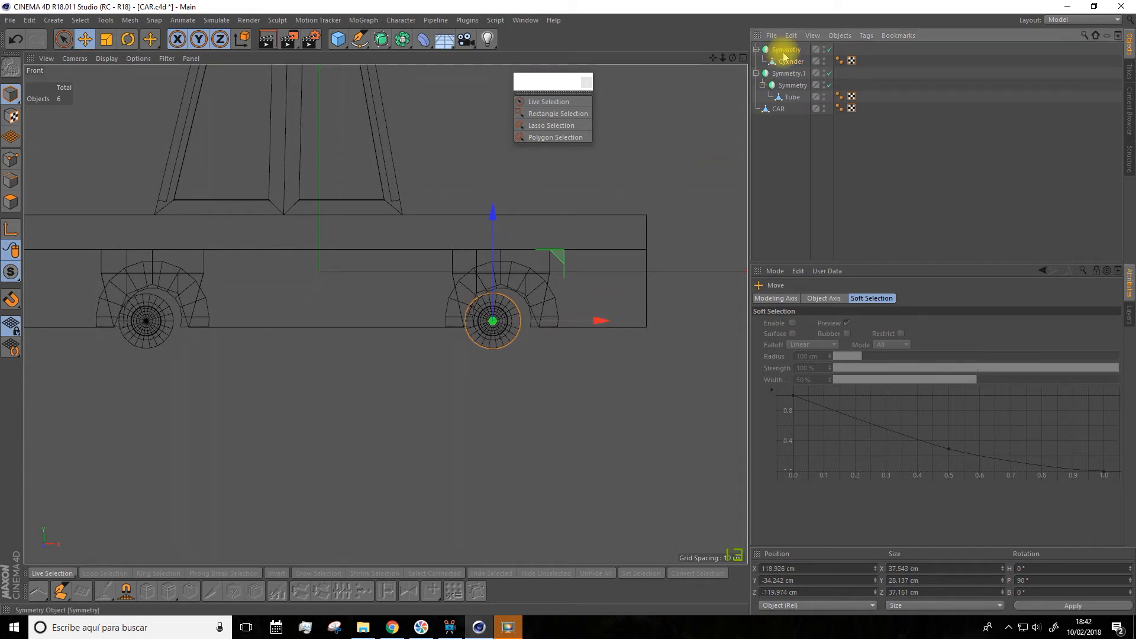
{"action": "left_click_drag", "start_coordinate": [428, 271], "coordinate": [436, 271]}
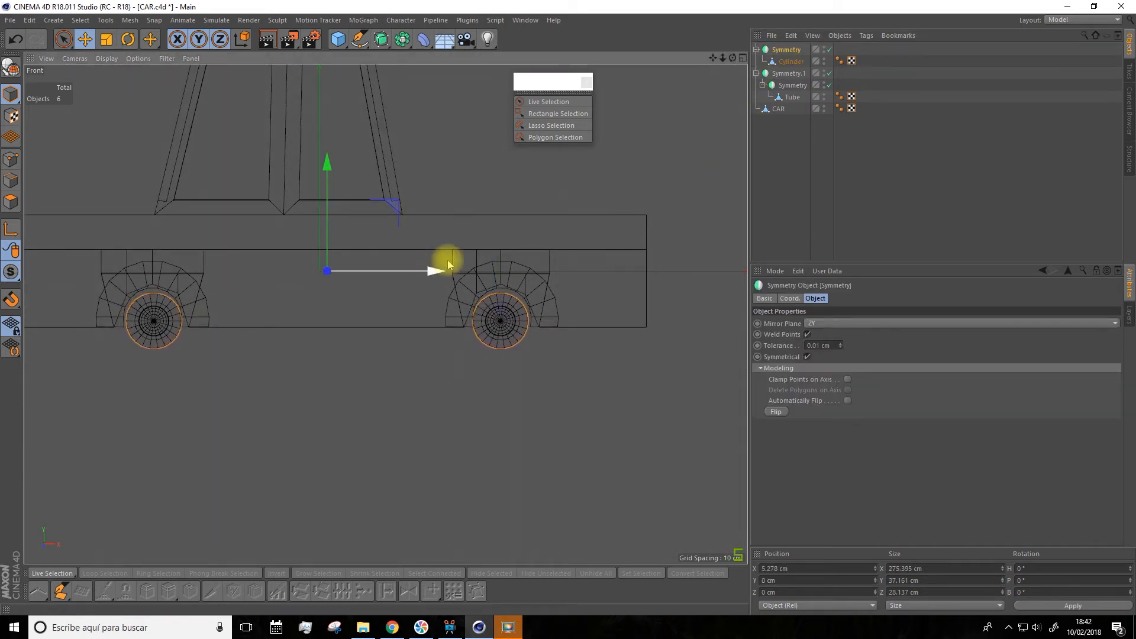
{"action": "left_click", "coordinate": [792, 61]}
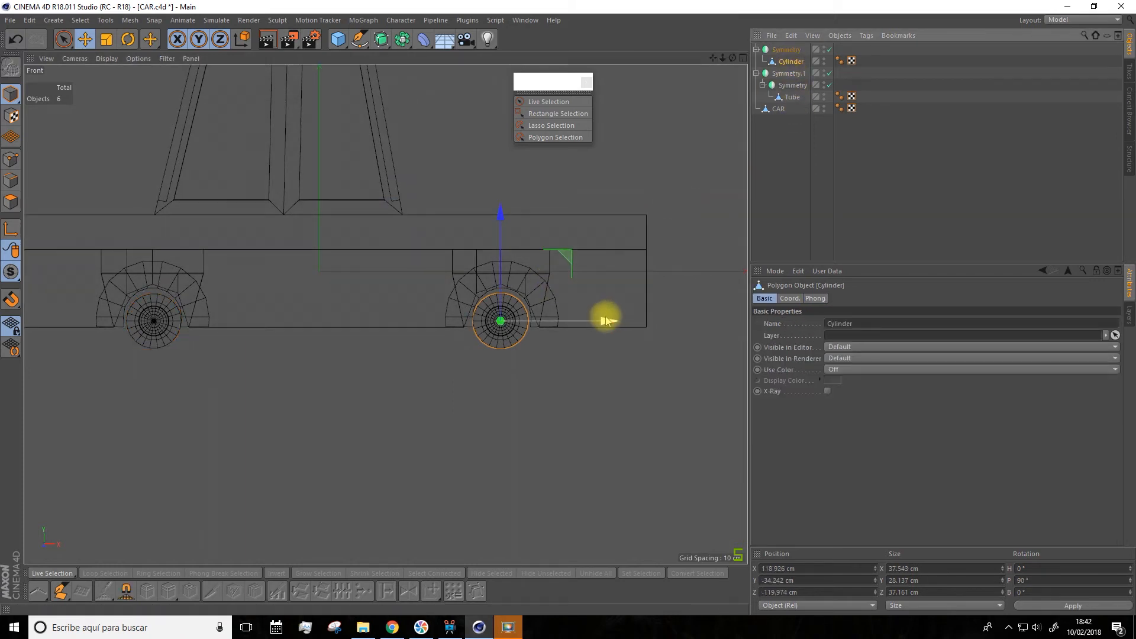
{"action": "left_click_drag", "start_coordinate": [607, 322], "coordinate": [605, 319]}
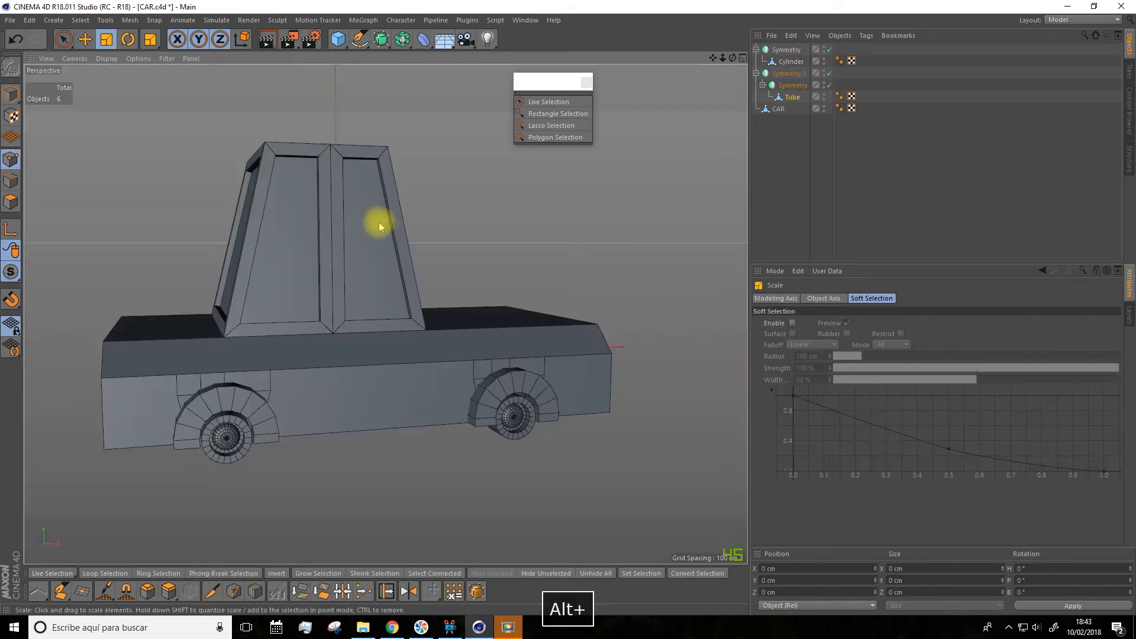
{"action": "mouse_move", "coordinate": [381, 223]}
{"action": "left_mouse_down", "text": "alt"}
{"action": "mouse_move", "coordinate": [598, 258]}
{"action": "mouse_move", "coordinate": [470, 264]}
{"action": "mouse_move", "coordinate": [453, 246]}
{"action": "mouse_move", "coordinate": [573, 239]}
{"action": "left_mouse_up", "text": "alt"}
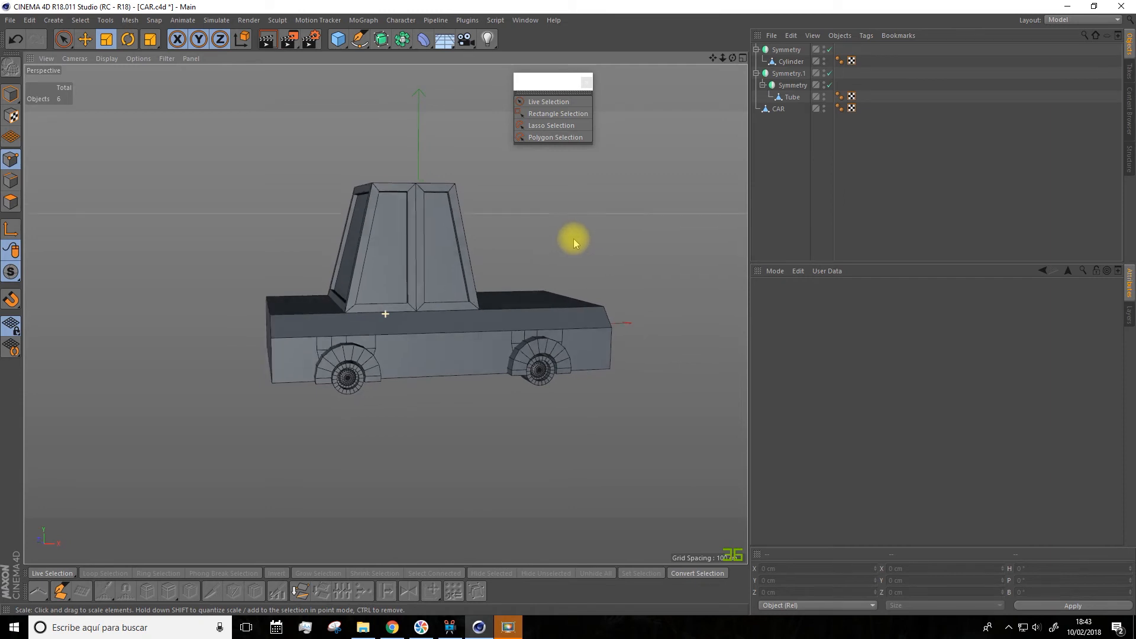
- Raise the wheel-arch tube to about Y -26.5 cm as a whole object, keeping its X position
{"action": "left_click", "coordinate": [792, 98]}
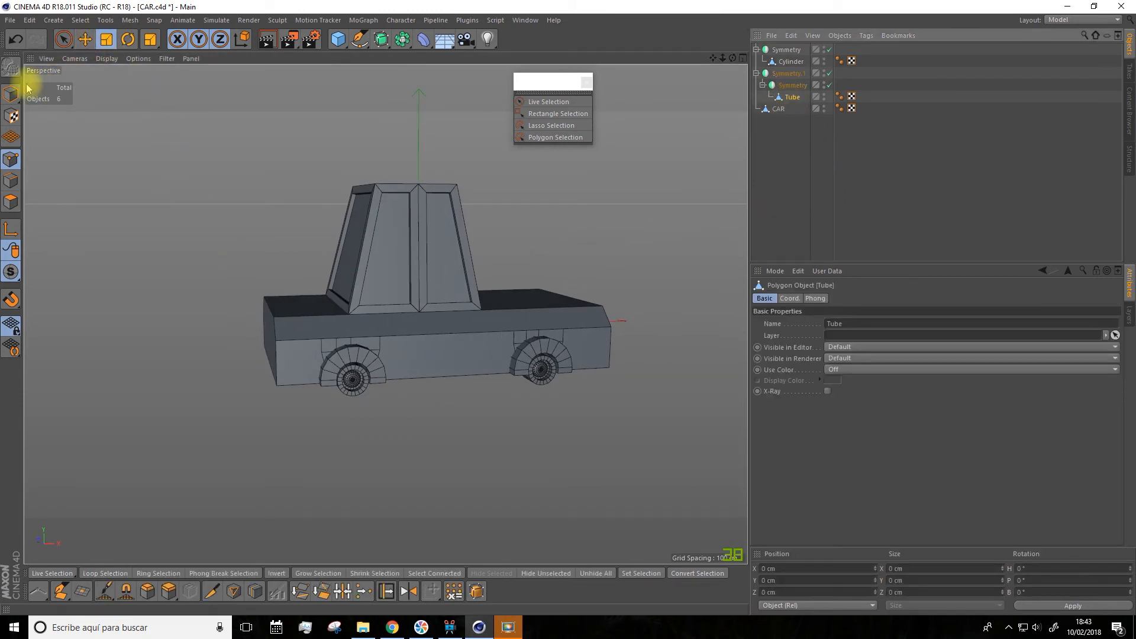
{"action": "left_click", "coordinate": [11, 94]}
{"action": "left_click_drag", "start_coordinate": [678, 274], "coordinate": [162, 213], "text": "alt"}
{"action": "left_click", "coordinate": [85, 39]}
{"action": "scroll", "coordinate": [237, 414], "scroll_direction": "up", "scroll_amount": 4}
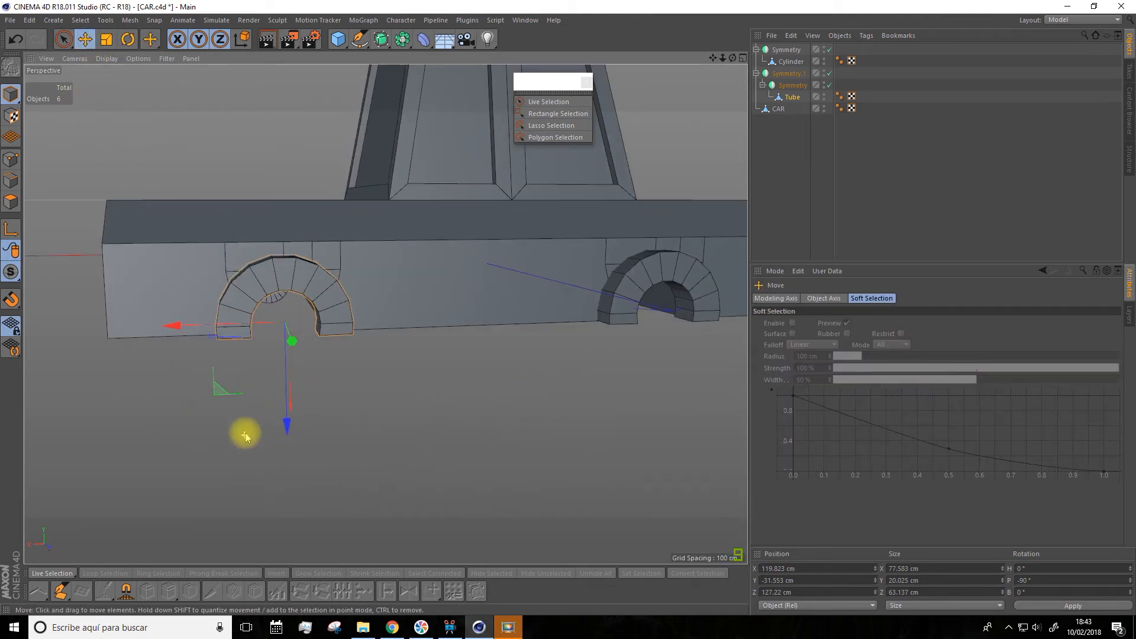
{"action": "left_click_drag", "start_coordinate": [286, 421], "coordinate": [286, 416]}
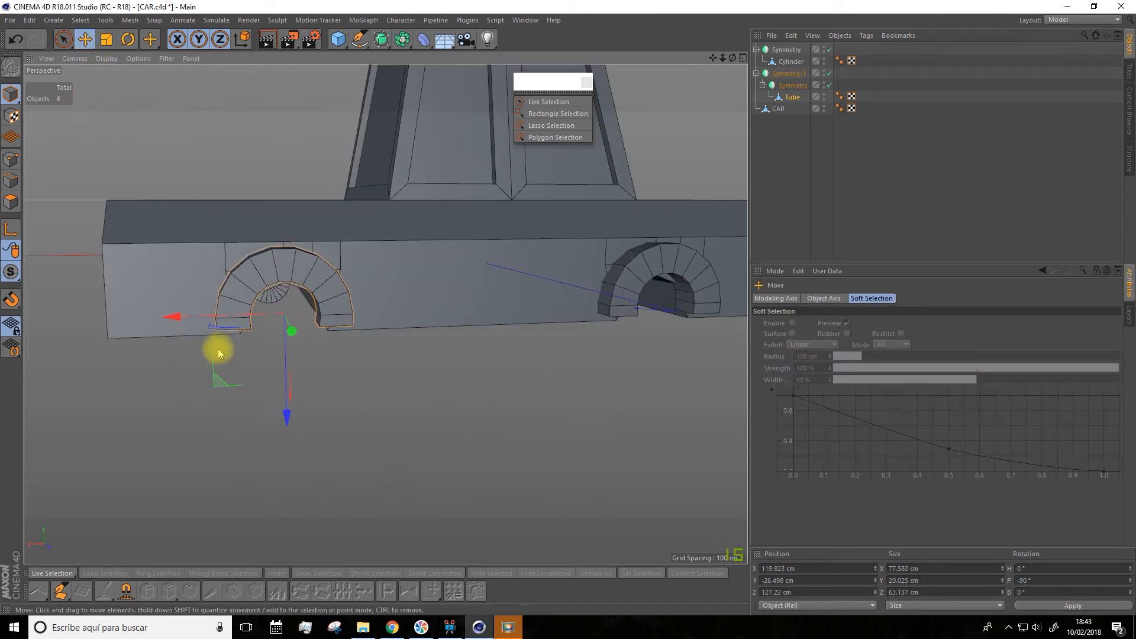
{"action": "left_click_drag", "start_coordinate": [178, 317], "coordinate": [170, 319]}
{"action": "key", "text": "ctrl+z"}
- Scale the wheel-arch tube to about 84.6 cm in X and 69.6 cm in Z, and lower it to about Y -30.1 cm
{"action": "left_click", "coordinate": [106, 39]}
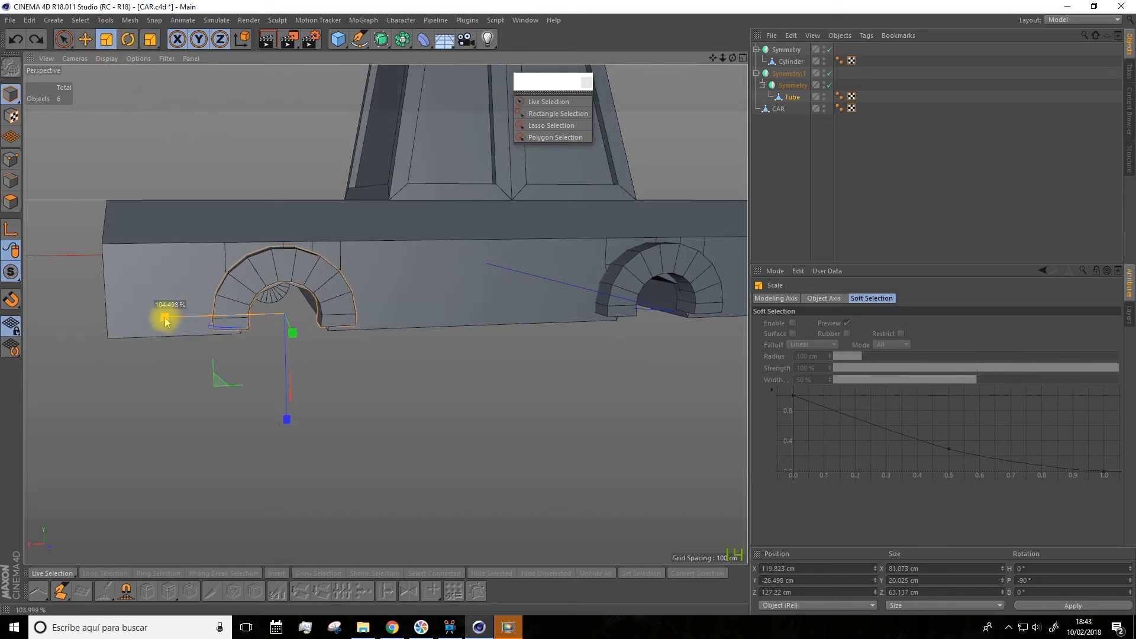
{"action": "left_click_drag", "start_coordinate": [161, 322], "coordinate": [163, 322]}
{"action": "left_click_drag", "start_coordinate": [286, 420], "coordinate": [286, 435]}
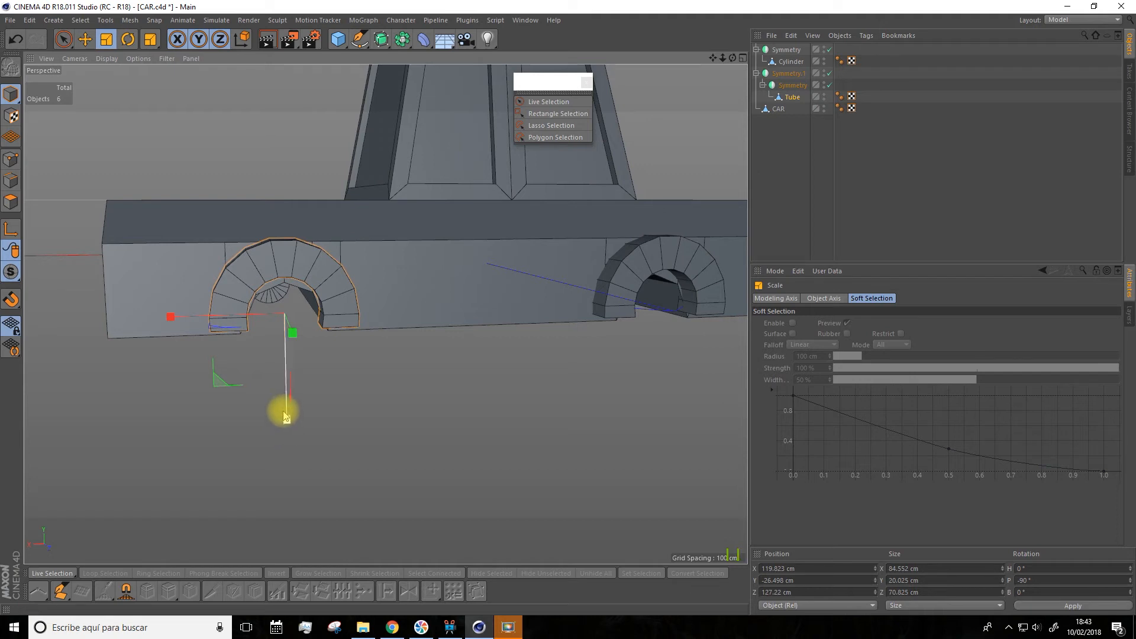
{"action": "left_click_drag", "start_coordinate": [284, 420], "coordinate": [287, 424]}
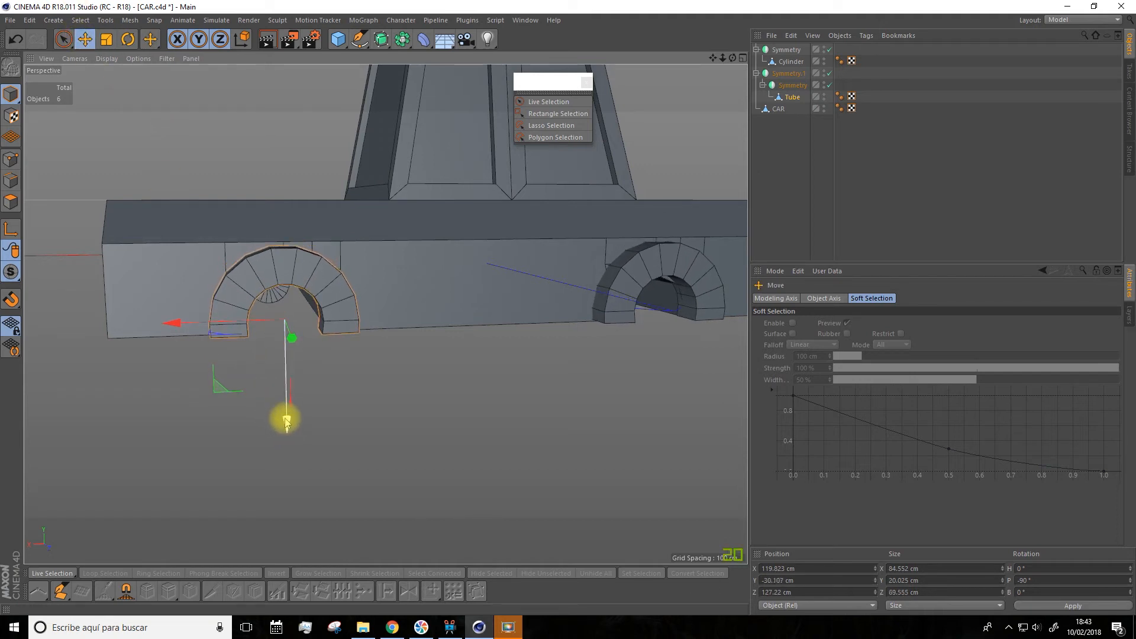
- Widen the wheel-arch tube to about 95.7 cm in X and fine-tune its height against the car body
{"action": "left_click", "coordinate": [106, 39]}
{"action": "left_click_drag", "start_coordinate": [171, 323], "coordinate": [156, 329]}
{"action": "mouse_move", "coordinate": [327, 398]}
{"action": "left_mouse_down", "text": "alt"}
{"action": "mouse_move", "coordinate": [385, 398]}
{"action": "mouse_move", "coordinate": [414, 338]}
{"action": "mouse_move", "coordinate": [425, 349]}
{"action": "mouse_move", "coordinate": [419, 342]}
{"action": "left_mouse_up", "text": "alt"}
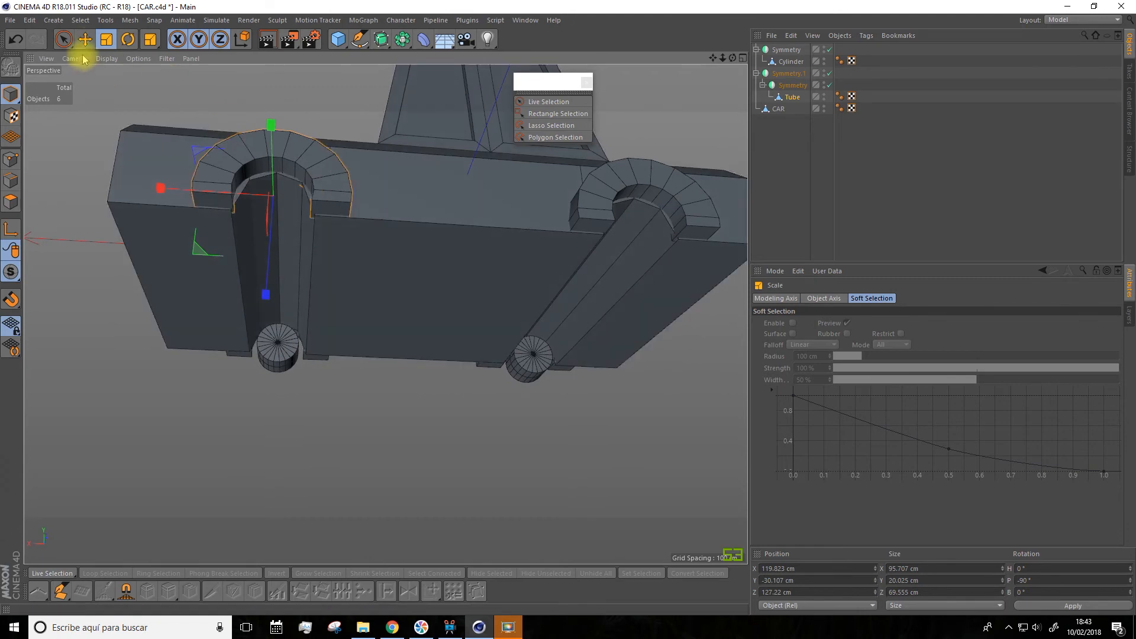
{"action": "left_click", "coordinate": [86, 39]}
{"action": "left_click_drag", "start_coordinate": [136, 82], "coordinate": [281, 223], "text": "alt"}
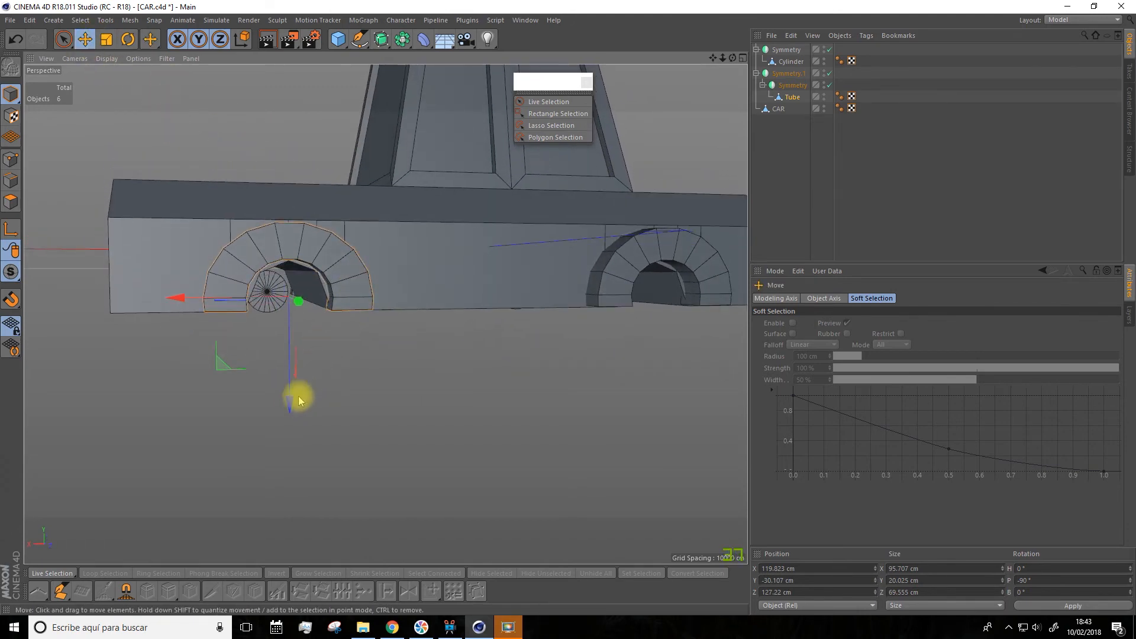
{"action": "left_click_drag", "start_coordinate": [293, 405], "coordinate": [292, 404]}
{"action": "left_click_drag", "start_coordinate": [393, 394], "coordinate": [403, 389], "text": "alt"}
- Select the CAR body with Live Selection active and examine how its wheel openings fit the arches
{"action": "left_click", "coordinate": [780, 108]}
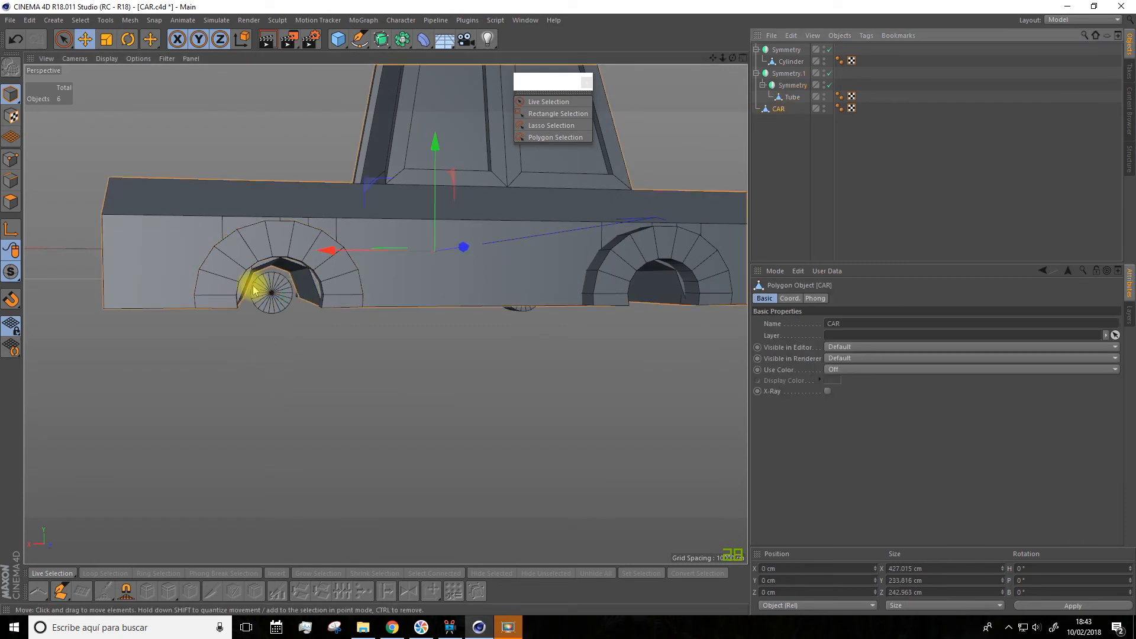
{"action": "left_click_drag", "start_coordinate": [266, 357], "coordinate": [223, 230], "text": "alt"}
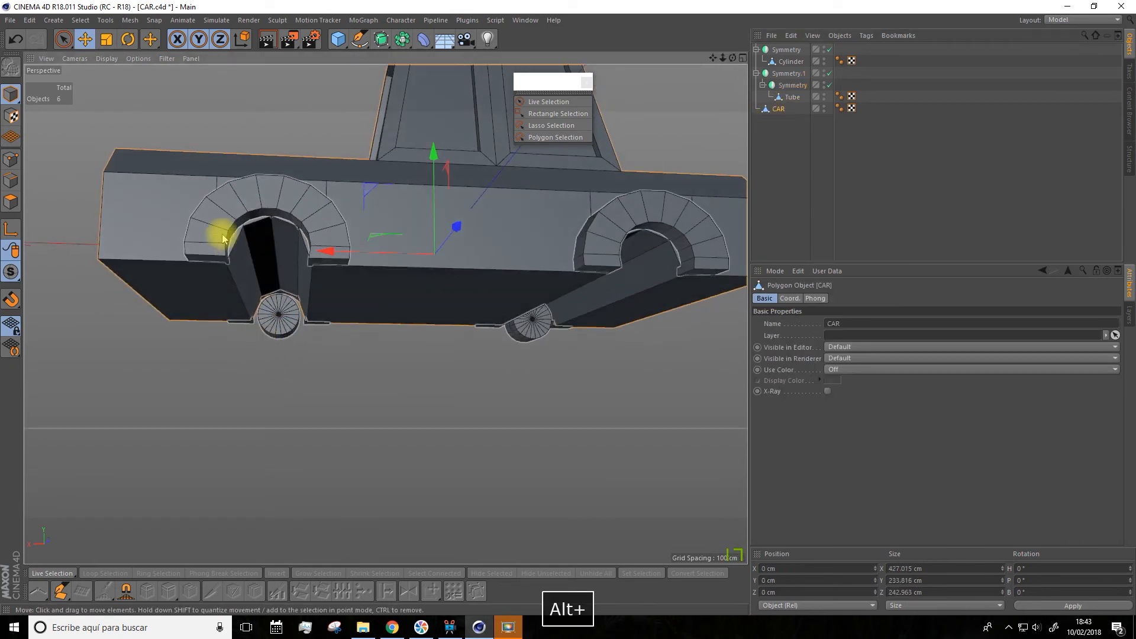
{"action": "left_click", "coordinate": [62, 39]}
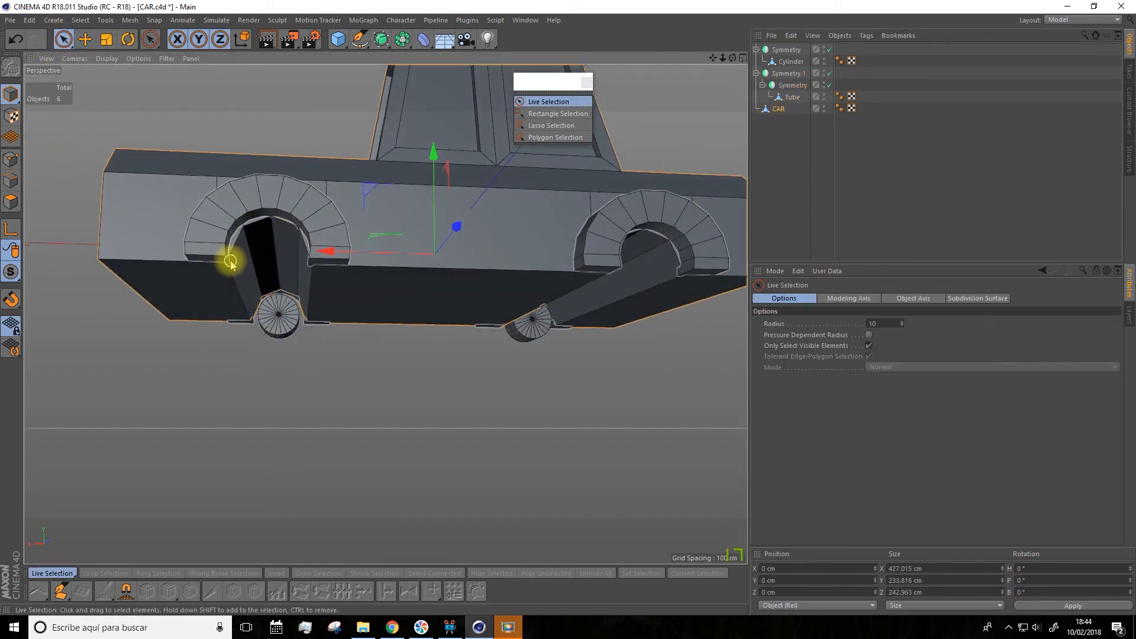
{"action": "left_click_drag", "start_coordinate": [505, 380], "coordinate": [700, 371], "text": "alt"}
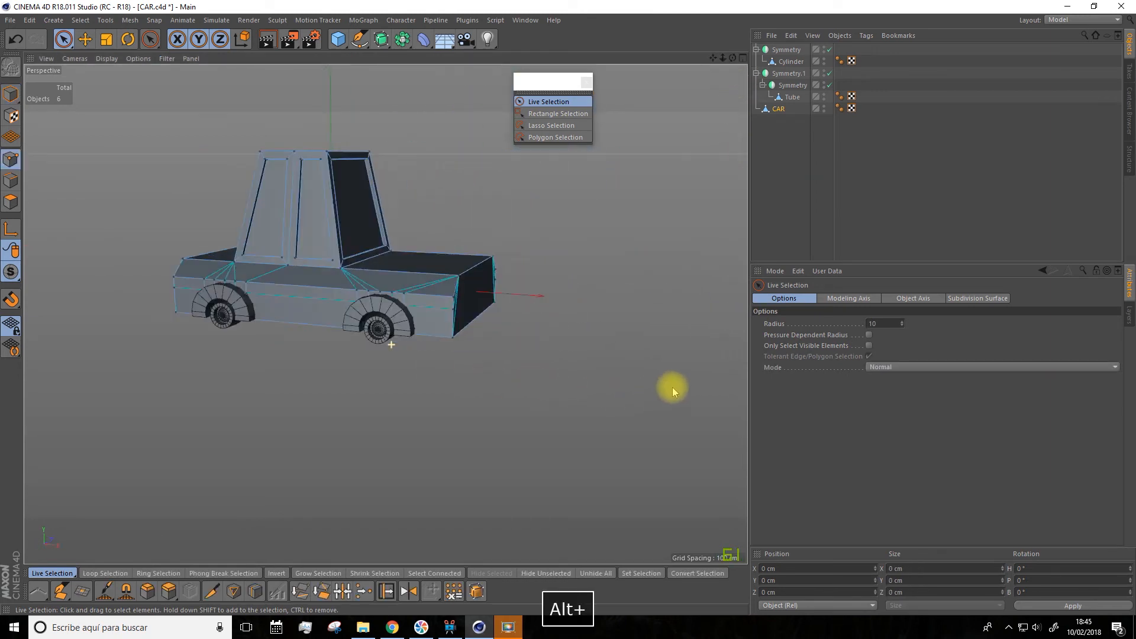
{"action": "scroll", "coordinate": [279, 362], "scroll_direction": "up", "scroll_amount": 3}
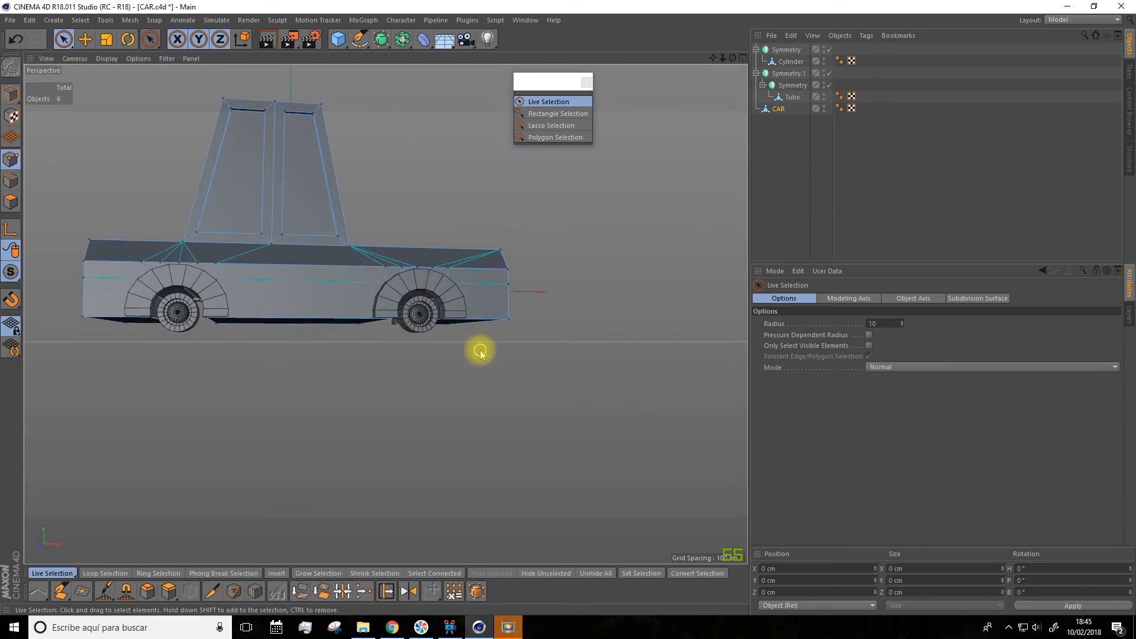
- Enlarge the wheel cylinder to about 45.8 by 45.3 cm across and shift it to about Z -117 cm within the arch
{"action": "left_click", "coordinate": [787, 64]}
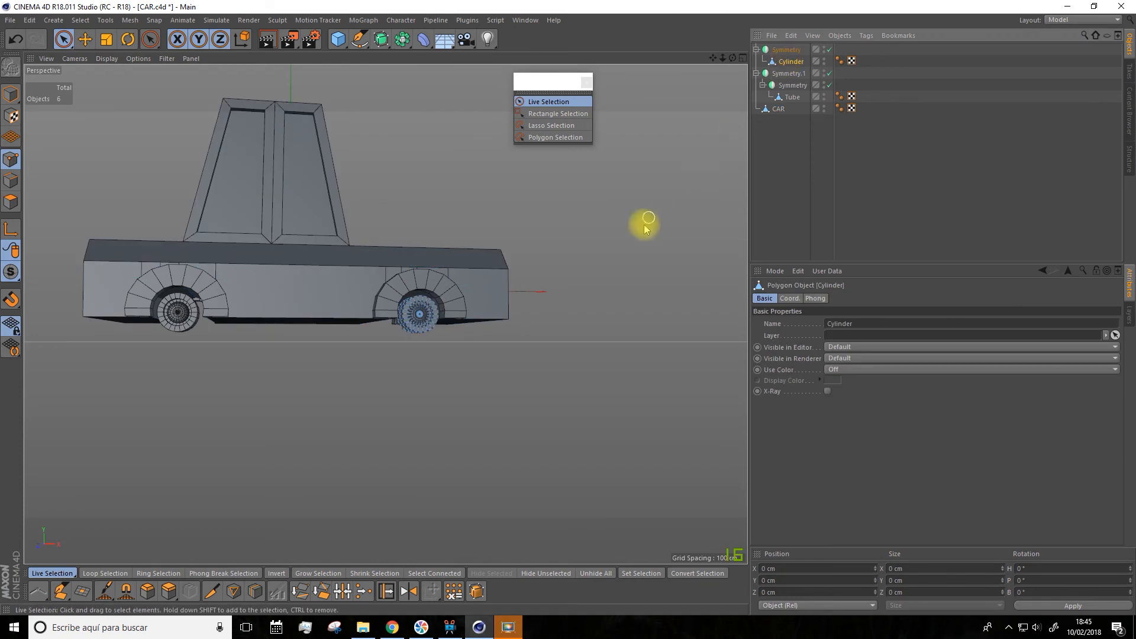
{"action": "left_click_drag", "start_coordinate": [622, 248], "coordinate": [603, 266], "text": "alt"}
{"action": "scroll", "coordinate": [398, 352], "scroll_direction": "up", "scroll_amount": 4}
{"action": "left_click", "coordinate": [106, 39]}
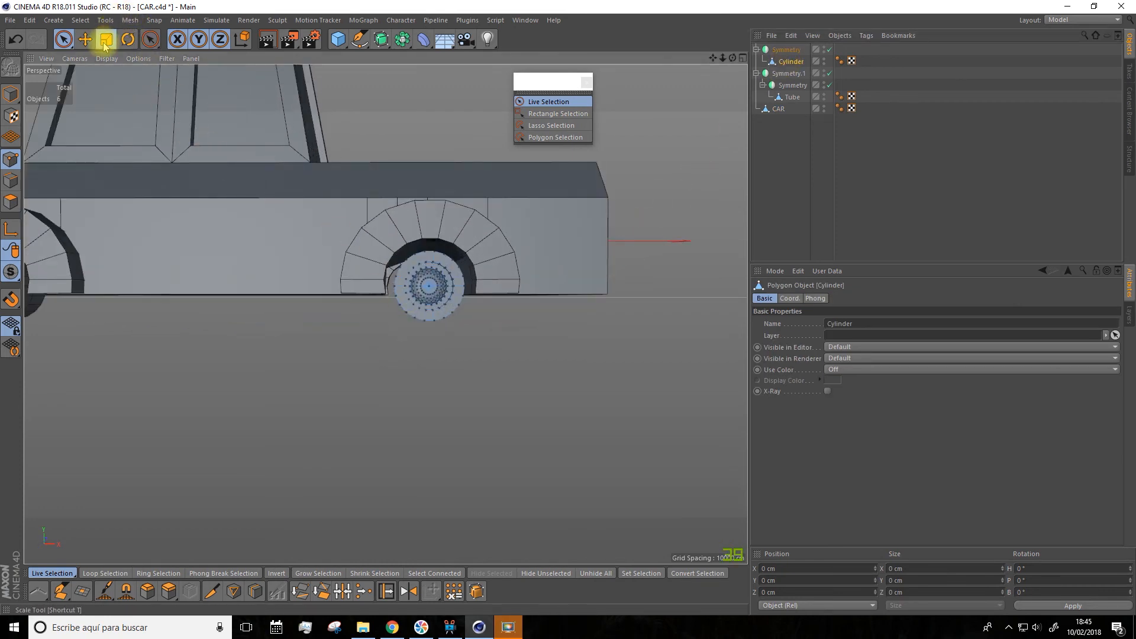
{"action": "left_click_drag", "start_coordinate": [400, 348], "coordinate": [417, 367], "text": "alt"}
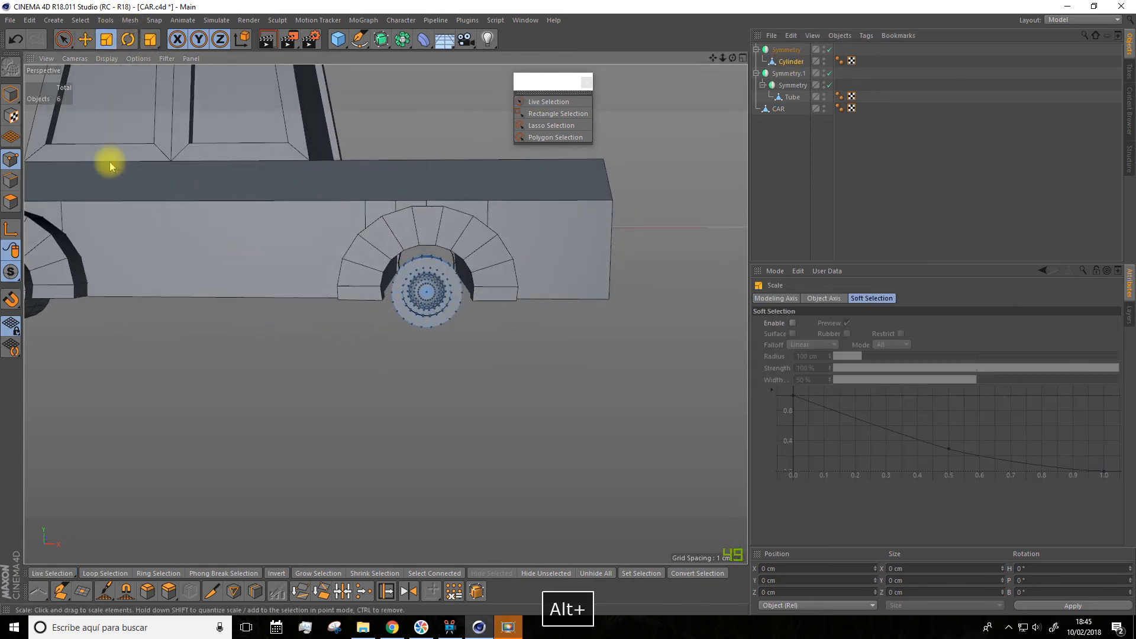
{"action": "left_click", "coordinate": [13, 94]}
{"action": "left_click_drag", "start_coordinate": [475, 405], "coordinate": [545, 233]}
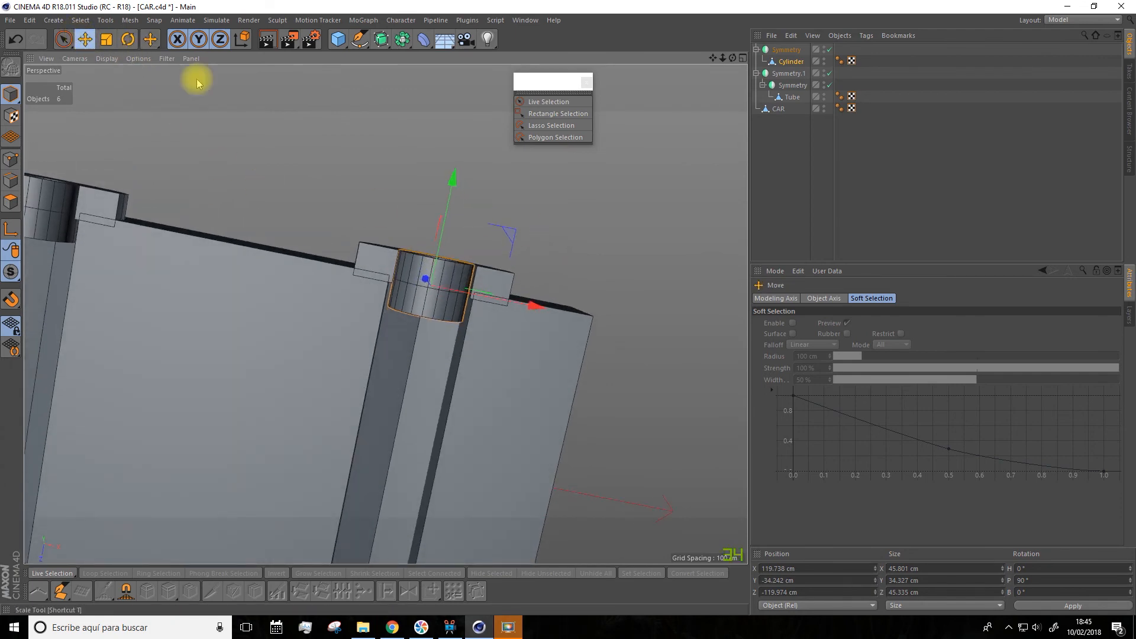
{"action": "left_click_drag", "start_coordinate": [446, 172], "coordinate": [657, 330]}
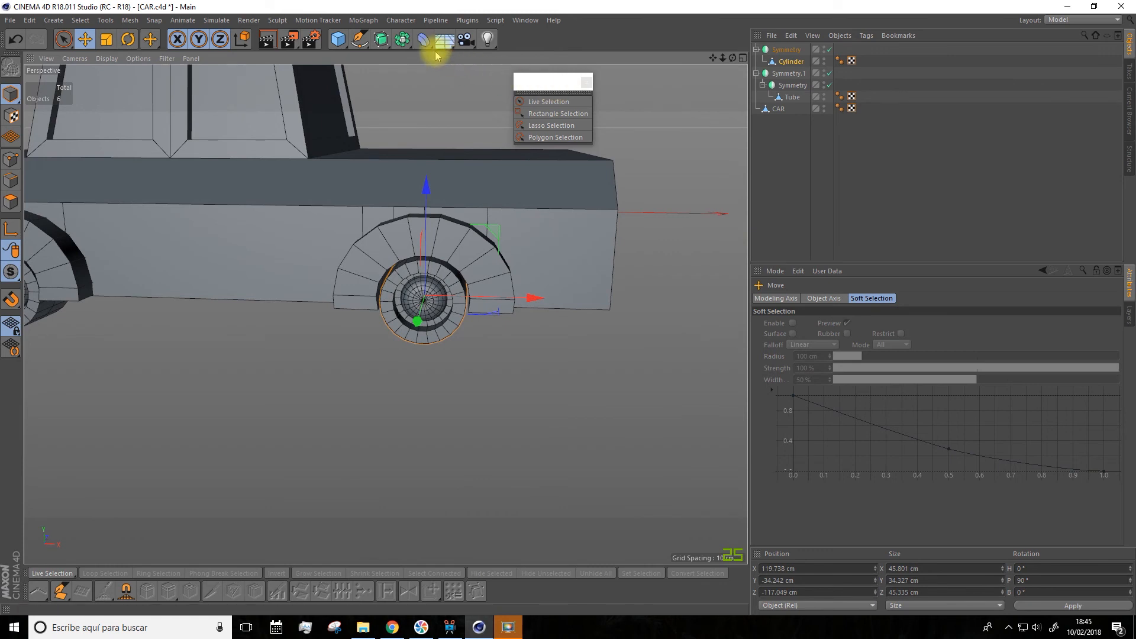
- Add another Symmetry object, nest the wheels' Symmetry under it, and mirror the wheels to the car's other side across the XY plane
{"action": "left_click", "coordinate": [405, 42]}
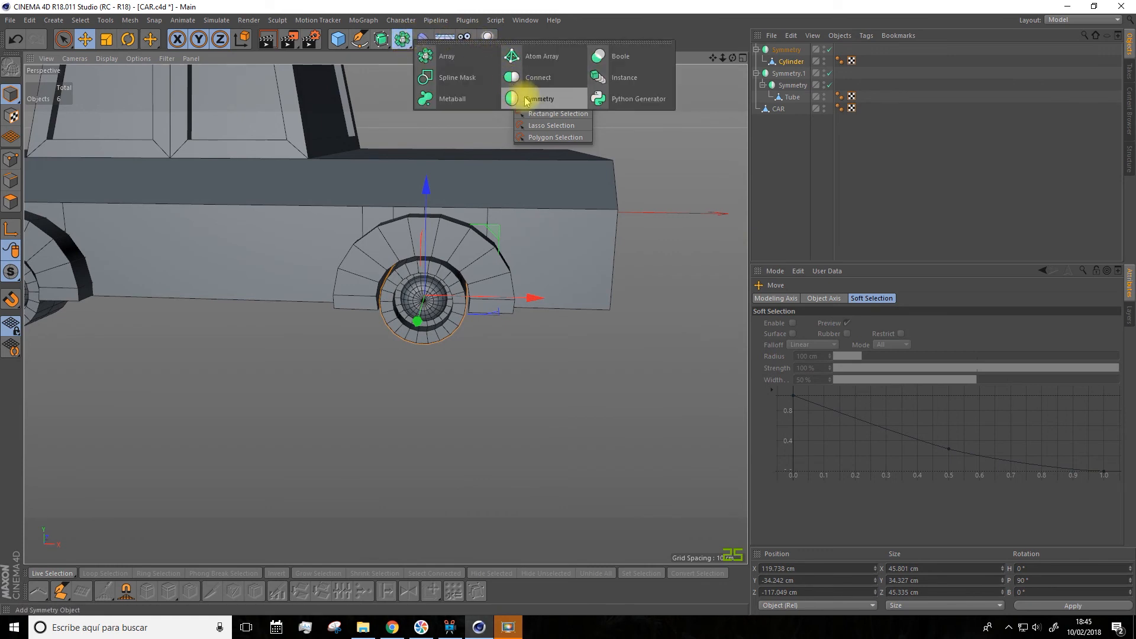
{"action": "left_click", "coordinate": [545, 105]}
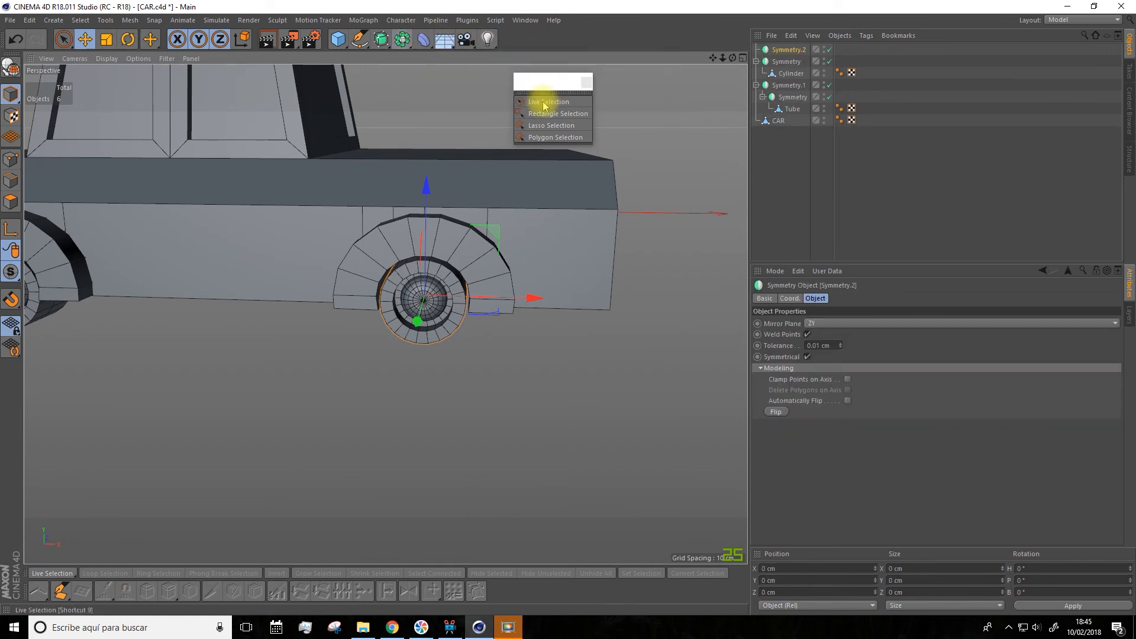
{"action": "left_click", "coordinate": [784, 62]}
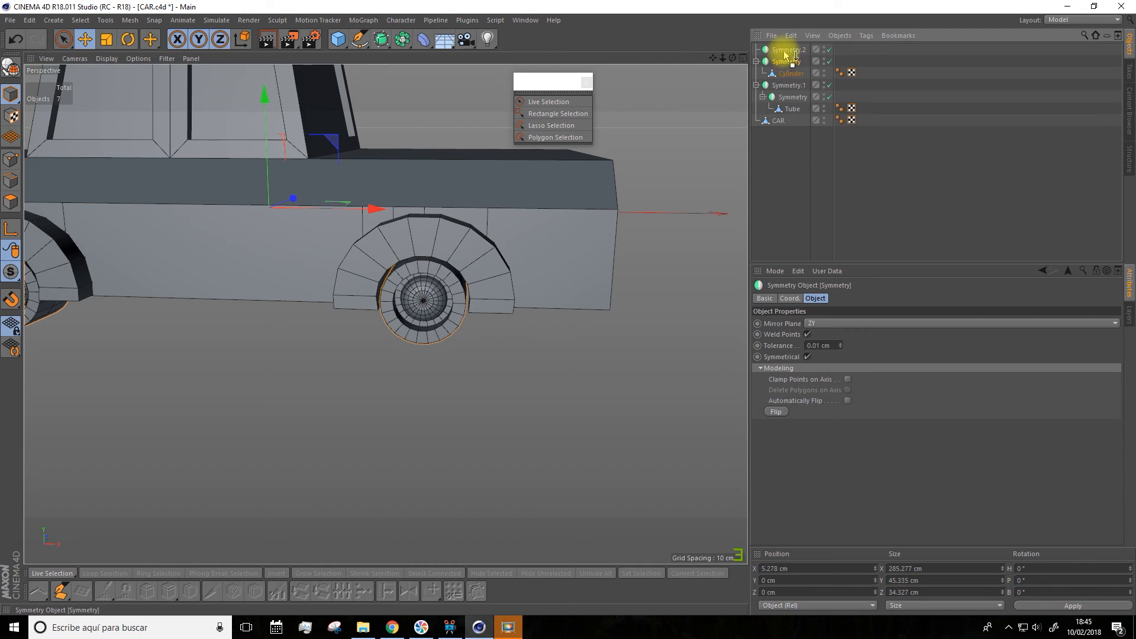
{"action": "left_click_drag", "start_coordinate": [785, 54], "coordinate": [785, 53]}
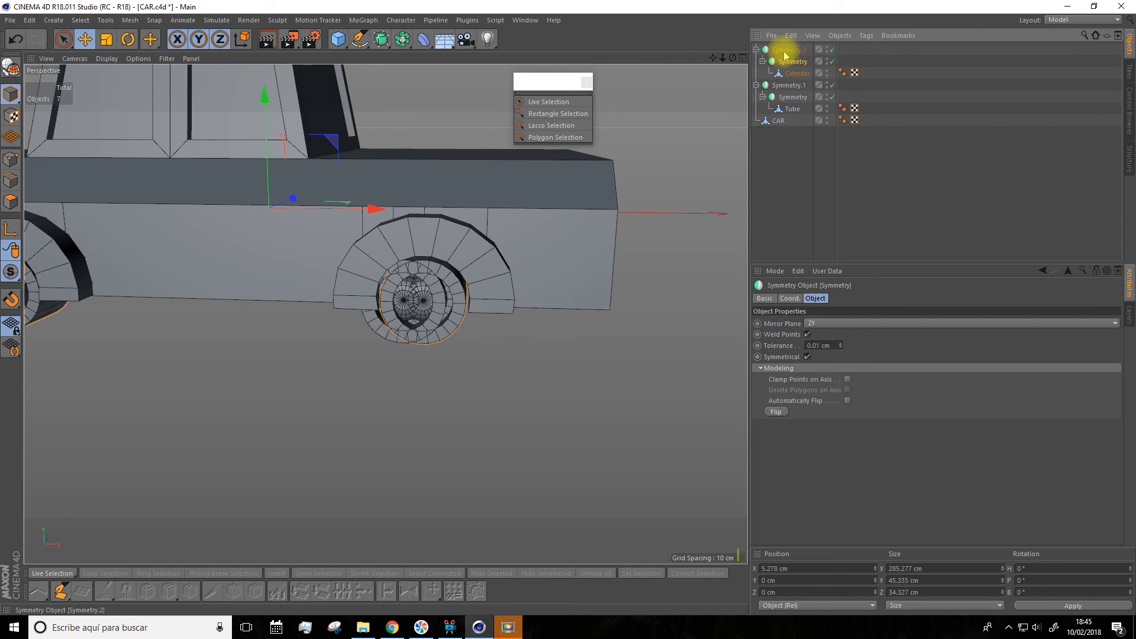
{"action": "left_click", "coordinate": [812, 325]}
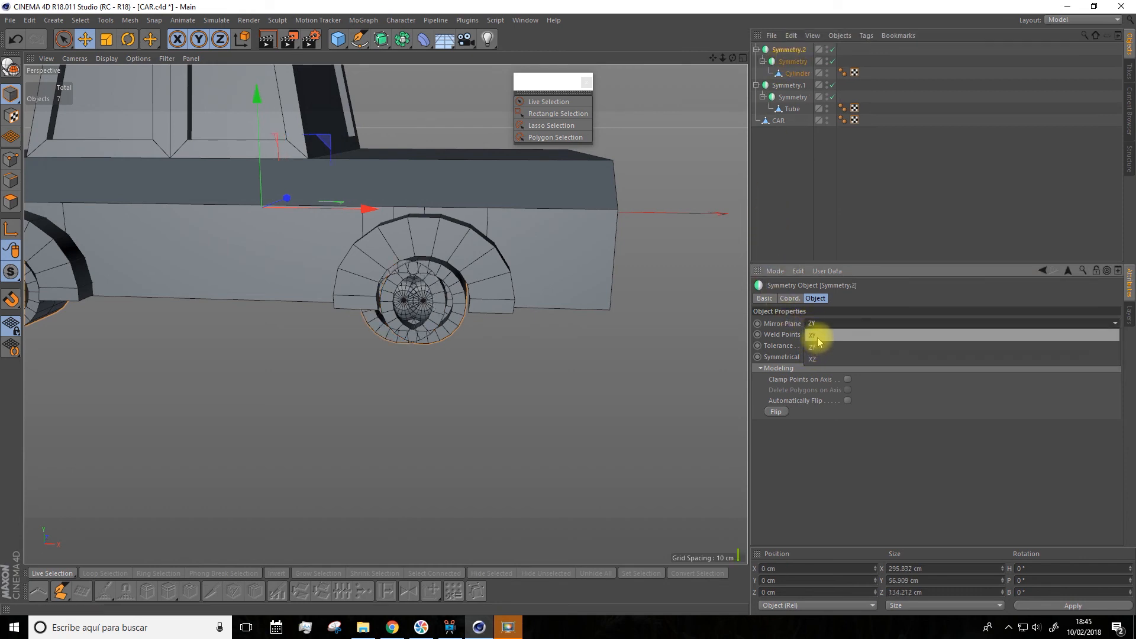
{"action": "left_click", "coordinate": [808, 342]}
{"action": "left_click_drag", "start_coordinate": [676, 342], "coordinate": [635, 365], "text": "alt"}
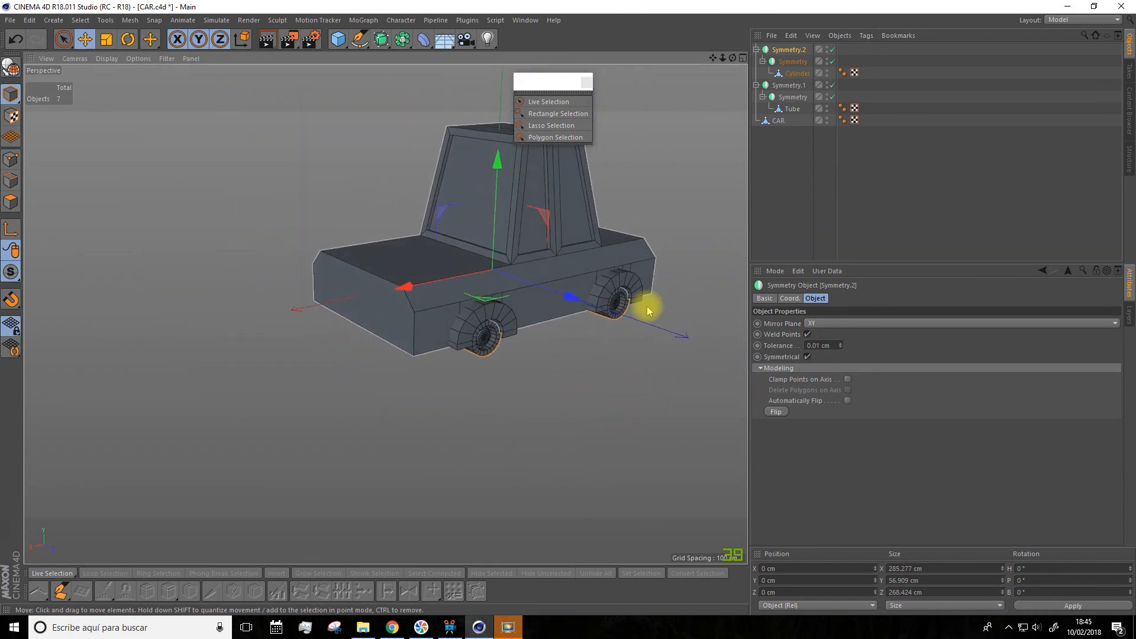
{"action": "left_click_drag", "start_coordinate": [715, 60], "coordinate": [619, 117]}
{"action": "left_click", "coordinate": [617, 380]}
{"action": "left_click_drag", "start_coordinate": [619, 384], "coordinate": [609, 389], "text": "alt"}
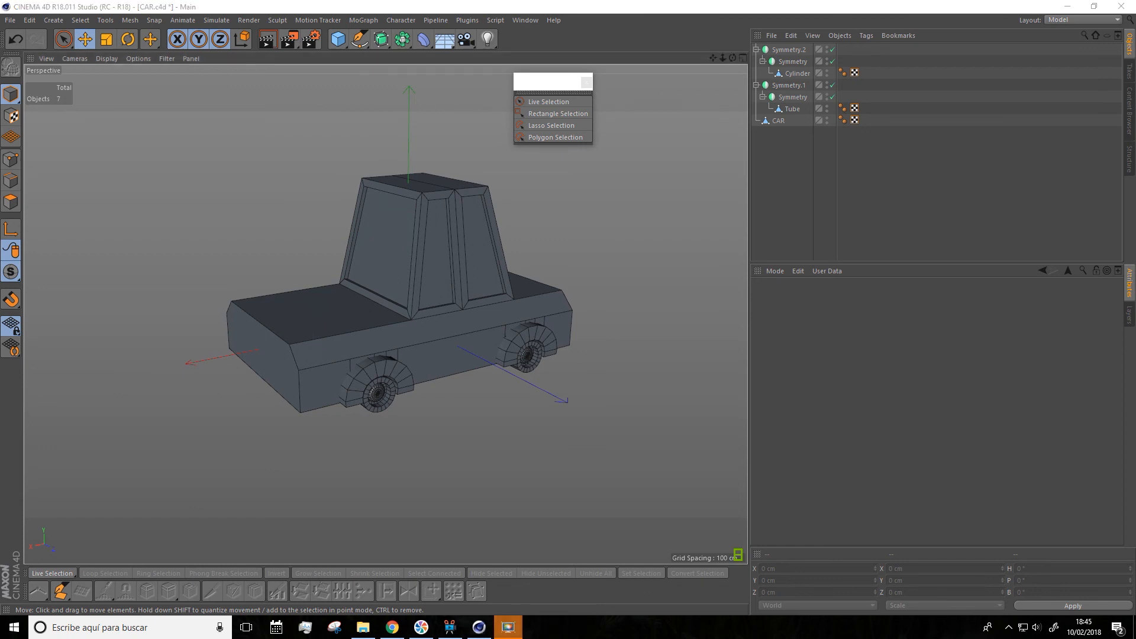